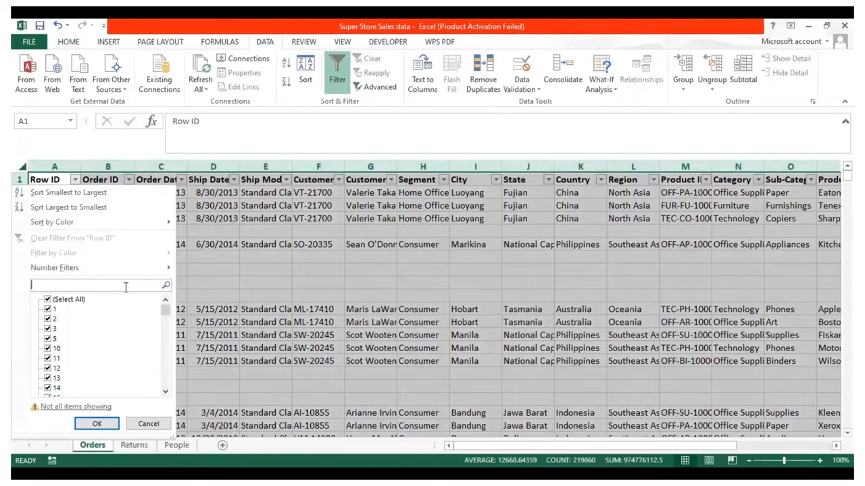
Filter the Row ID column of the Orders sheet to show only blanks
click(125, 286)
text(blanks)
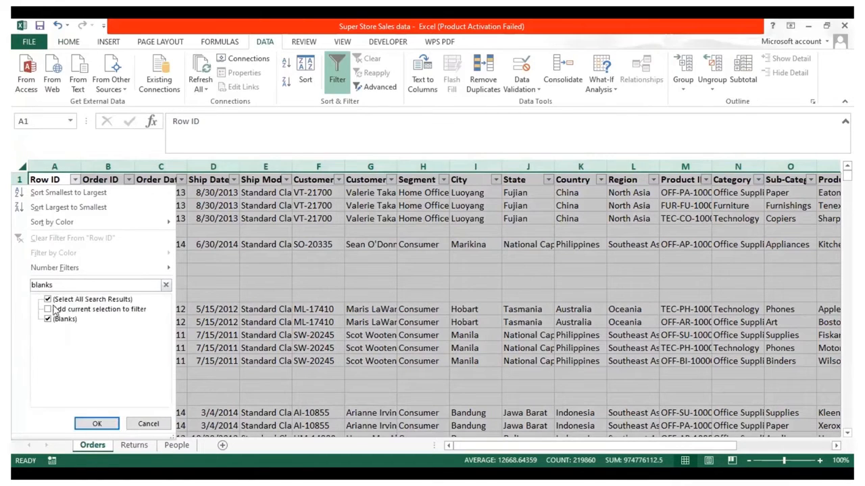
click(49, 299)
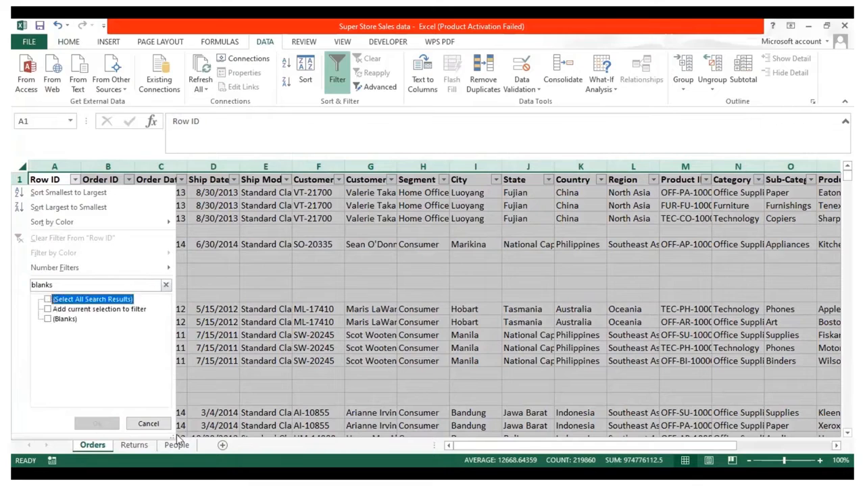
click(49, 318)
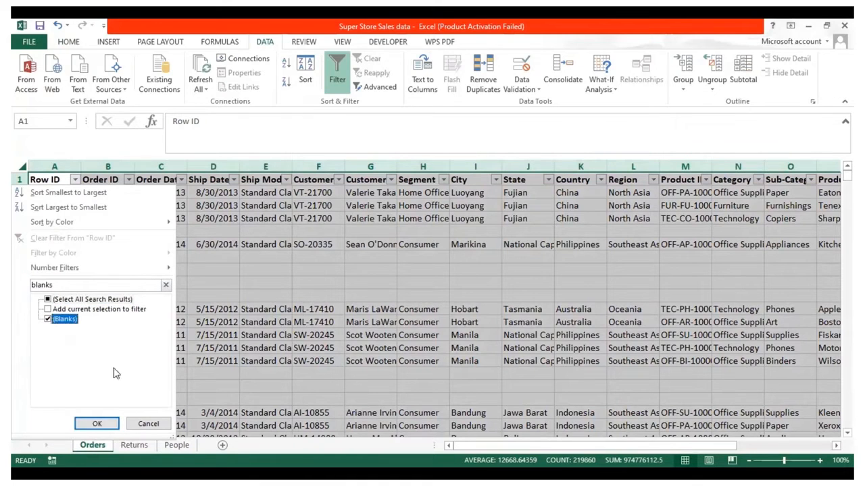
click(98, 424)
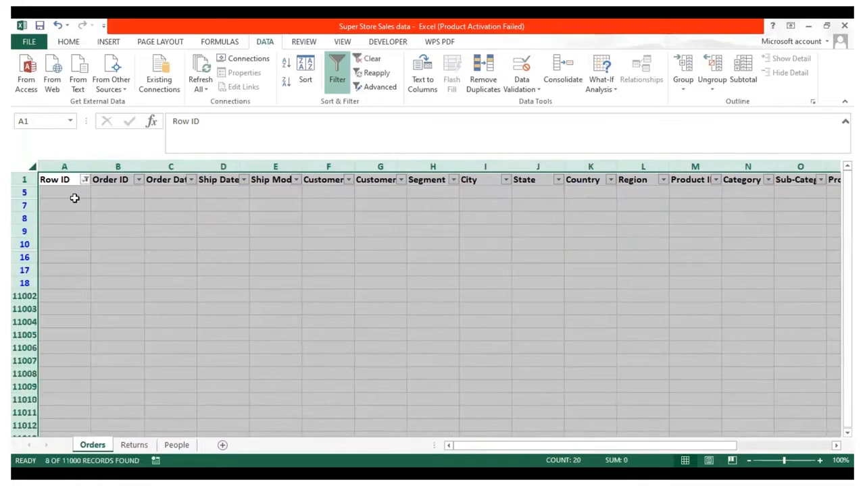
Delete the filtered empty rows 5 through 18 from the Orders sheet and remove the filter
click(76, 200)
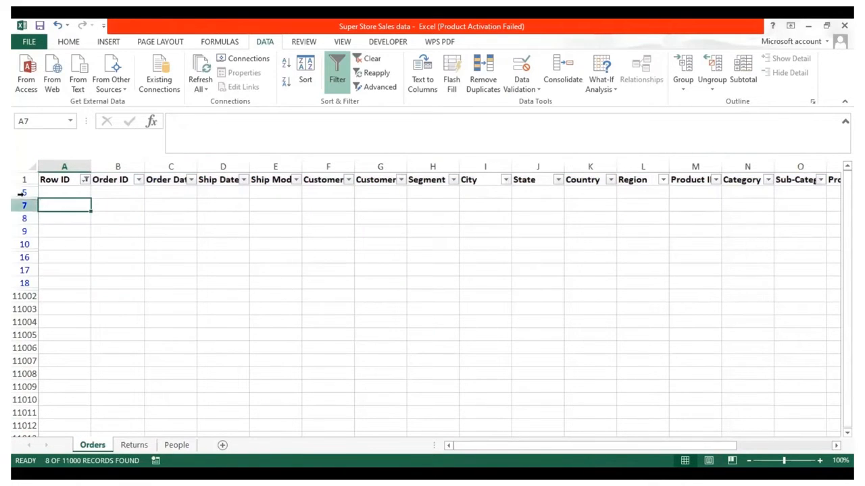
drag(24, 192, 25, 284)
right_click(25, 283)
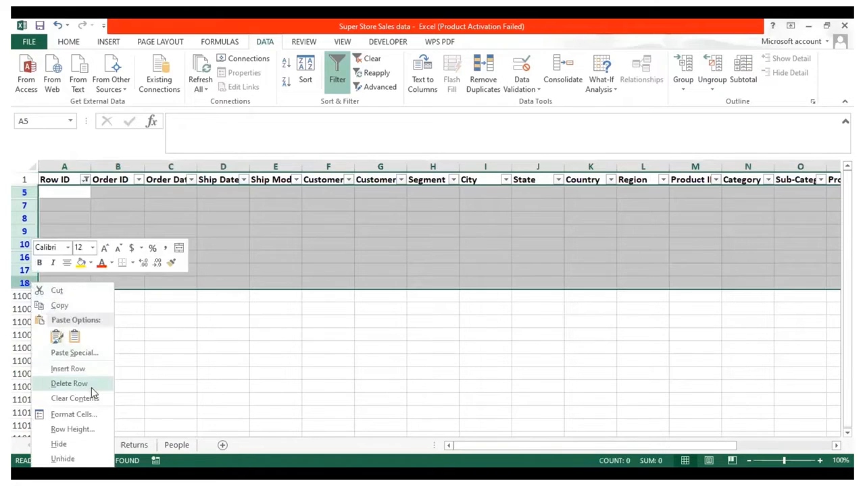
click(69, 383)
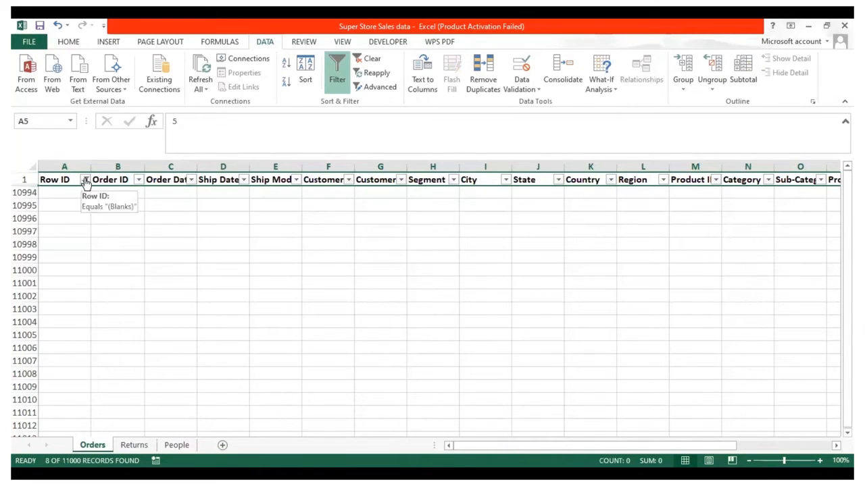
key(ctrl+shift+l)
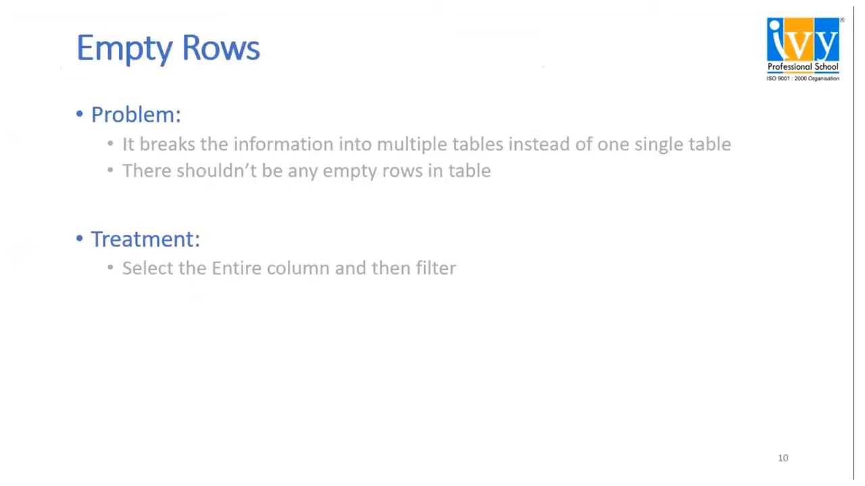
key(Right)
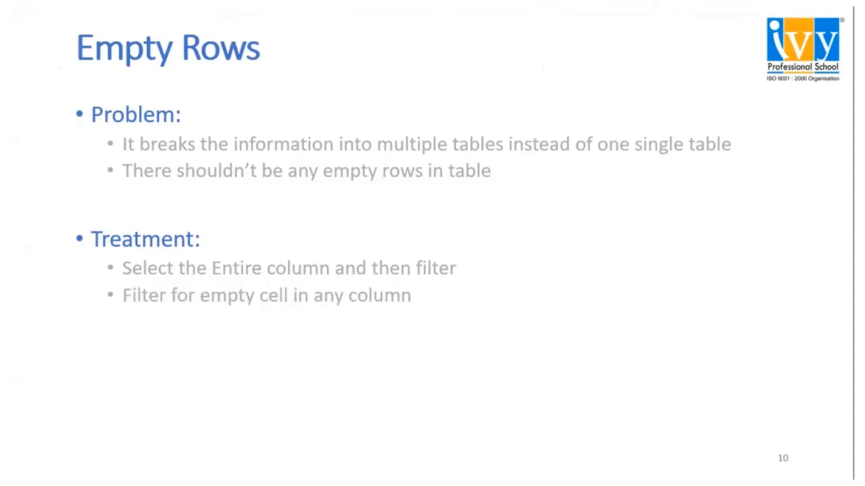
key(Right)
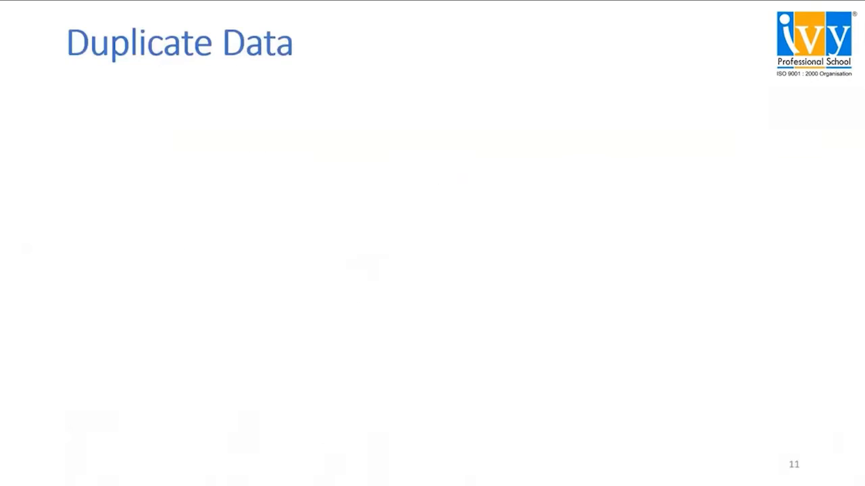
key(Right)
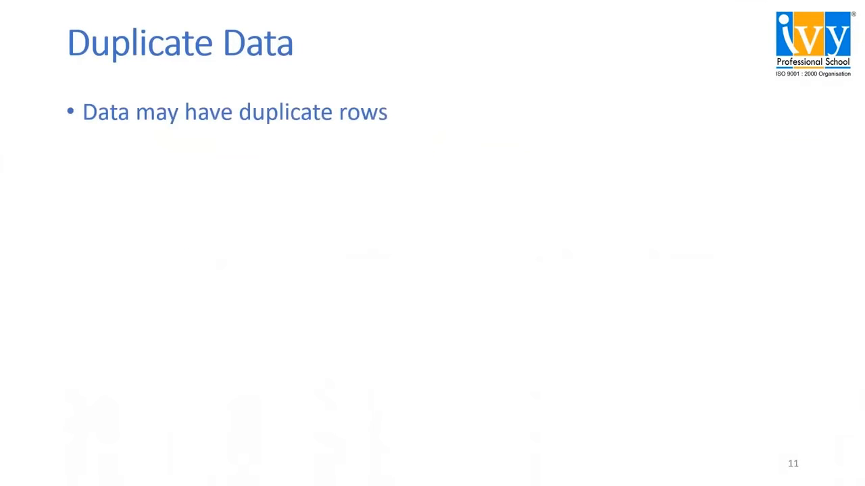
key(Right)
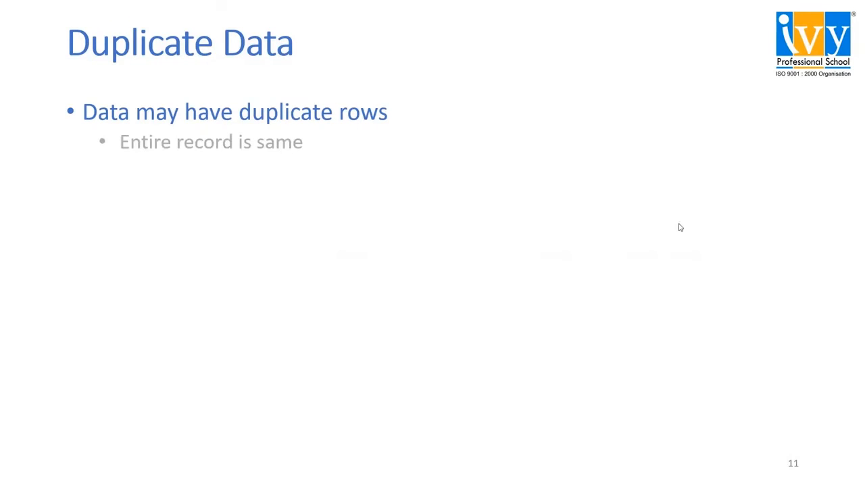
Switch to the student workbook, remove duplicate rows from the whole table comparing all columns, and undo the removal
key(alt+Tab)
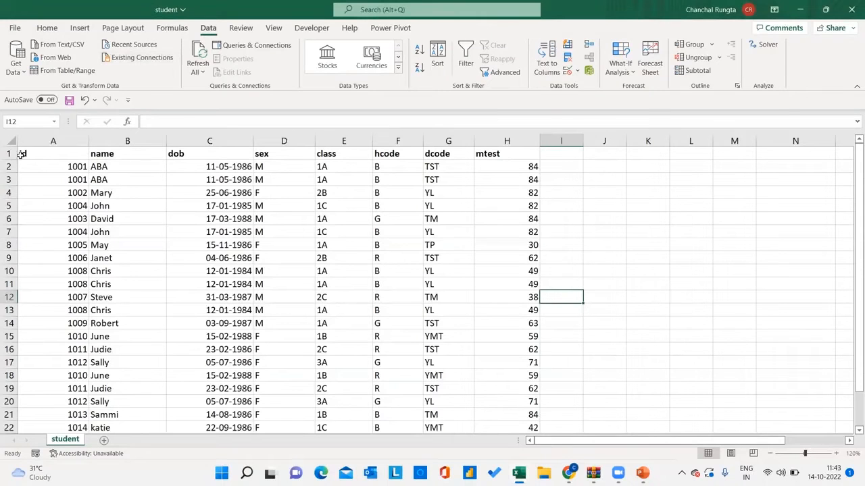
click(117, 179)
key(ctrl+a)
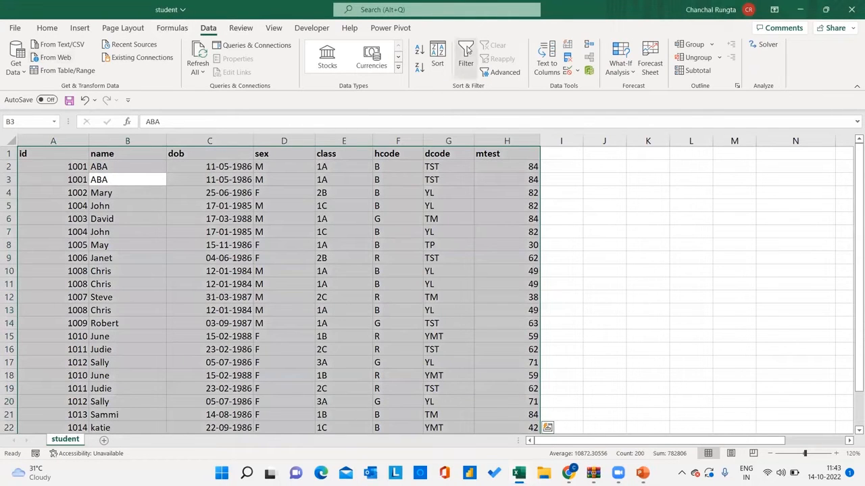
click(568, 60)
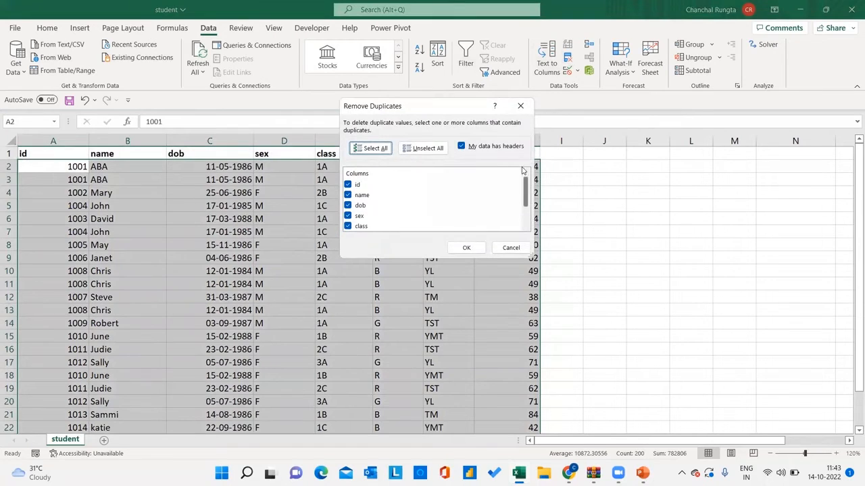
click(472, 249)
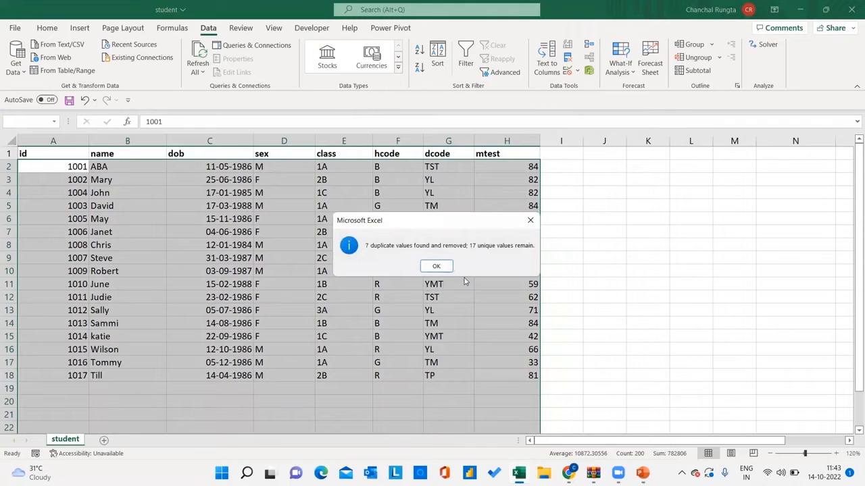
click(436, 266)
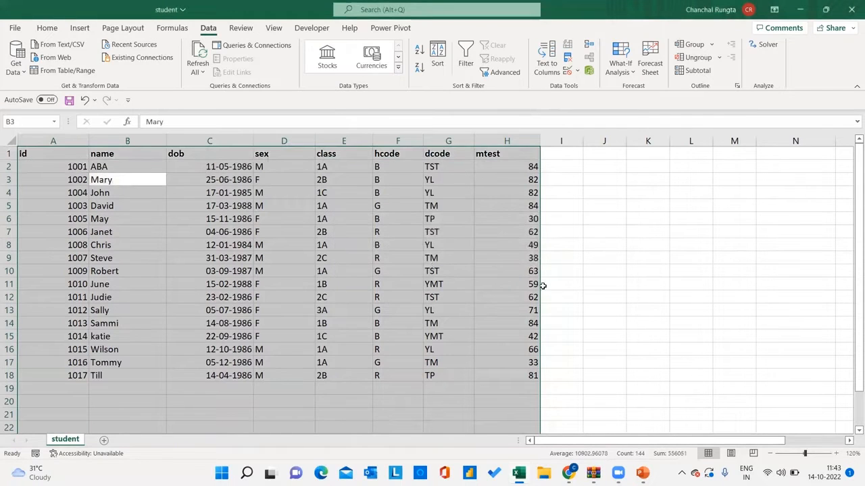
key(ctrl+z)
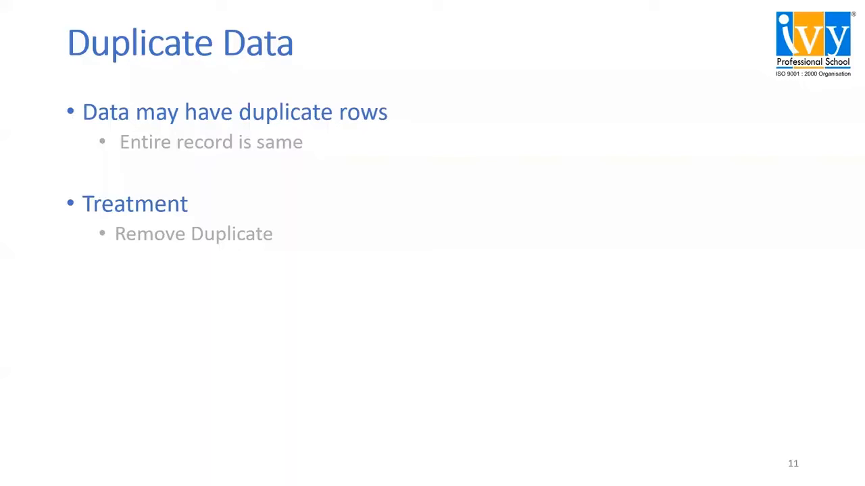
key(Right)
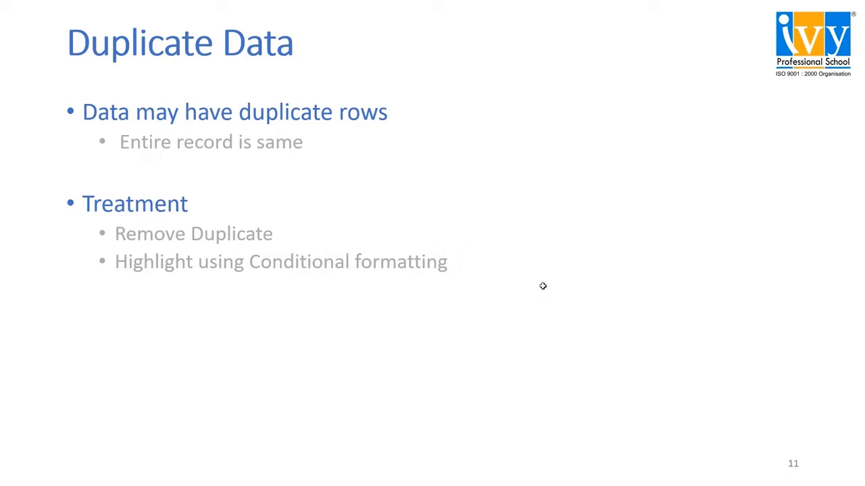
Return to the student workbook, highlight duplicate values across the table in light red with dark red text, and undo the highlighting
key(alt+Tab)
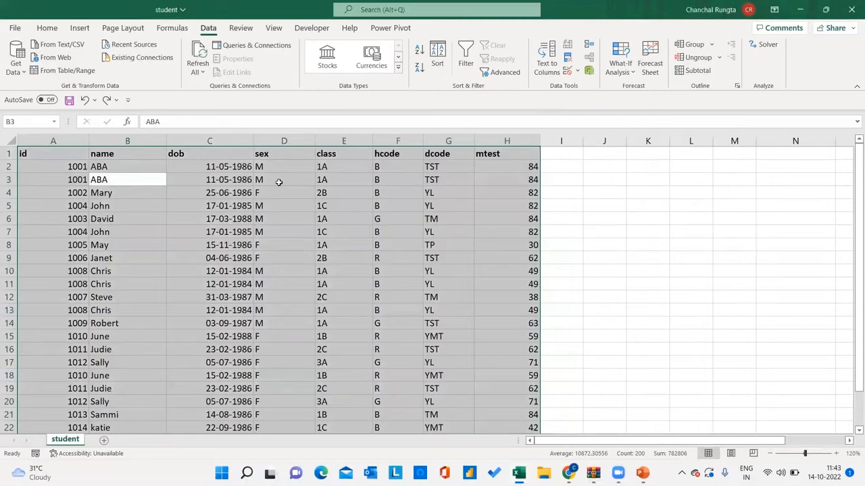
click(49, 28)
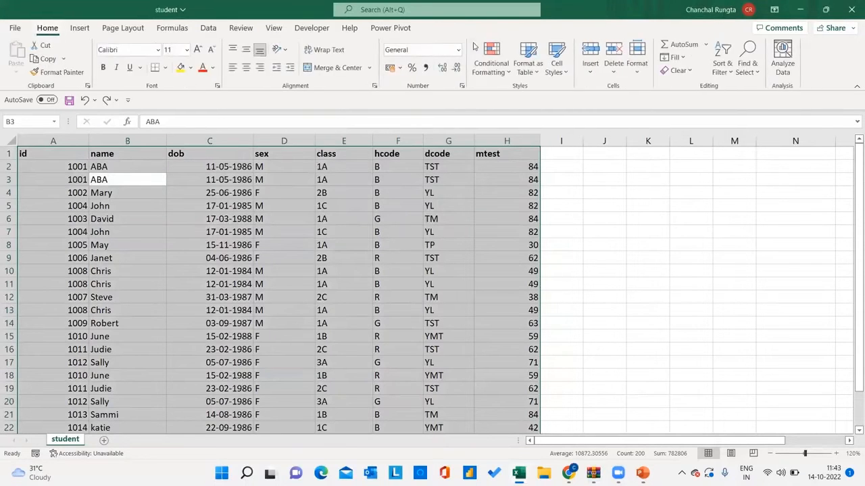
click(491, 66)
mouse_move(558, 94)
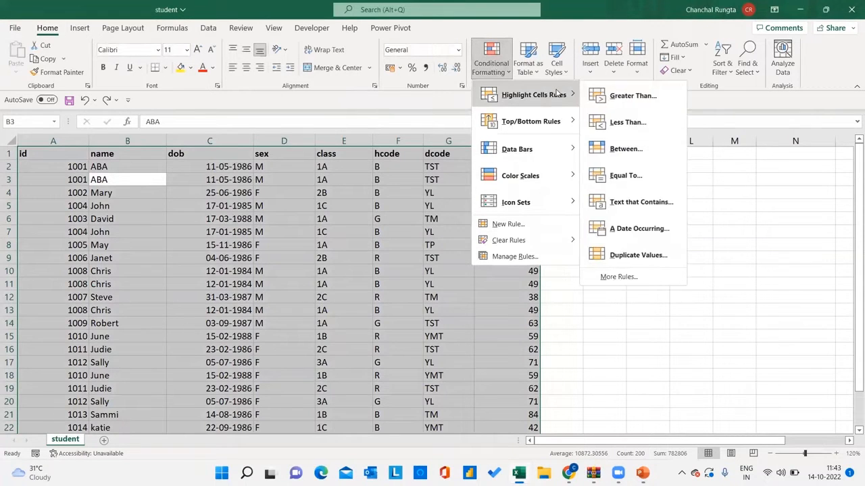
click(631, 257)
click(463, 205)
click(447, 232)
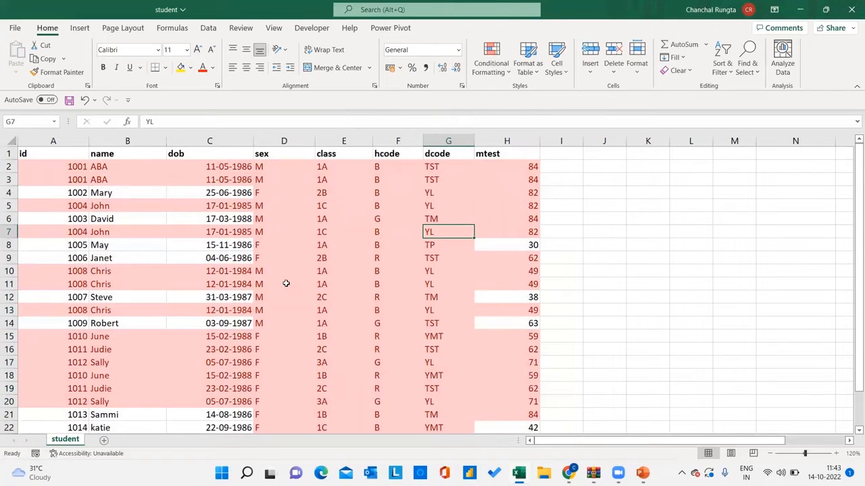
key(ctrl+a)
key(ctrl+z)
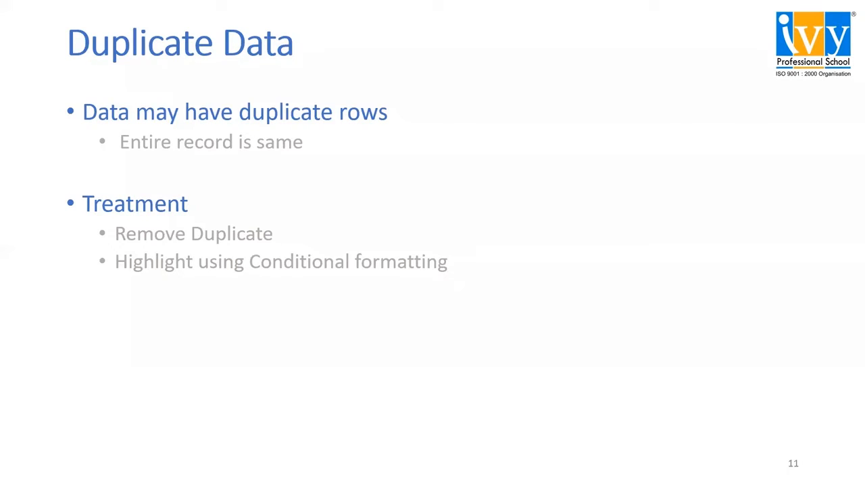
key(Right)
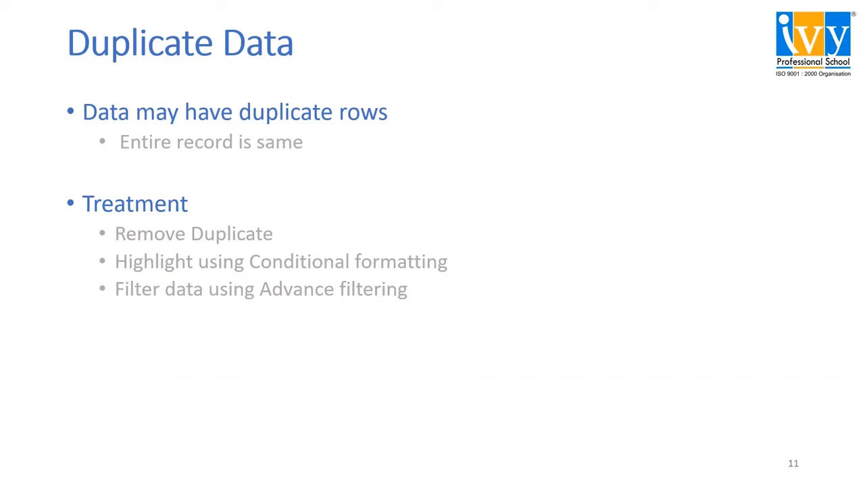
Return to the student workbook and use Advanced Filter to copy only the unique records of A1:H25 to cell N1
key(alt+Tab)
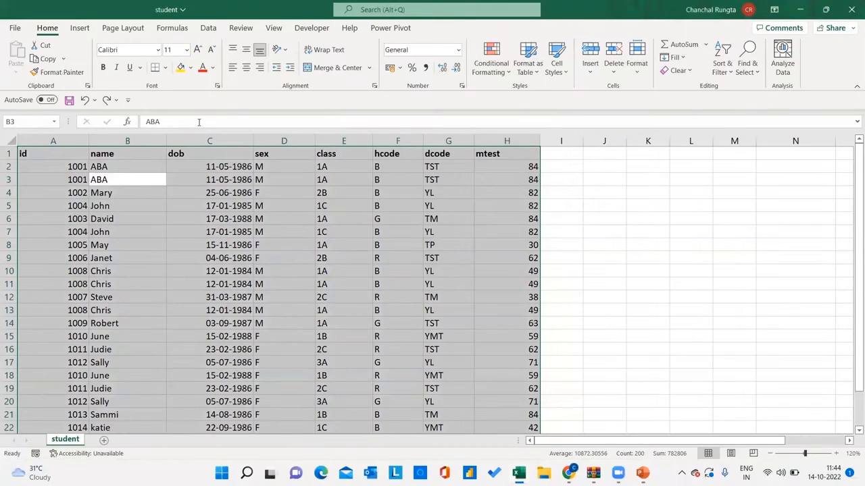
click(209, 29)
click(484, 73)
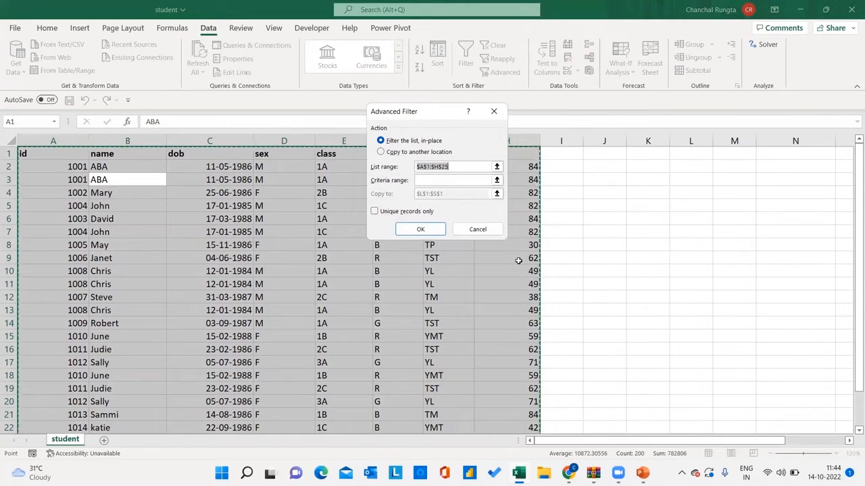
click(380, 152)
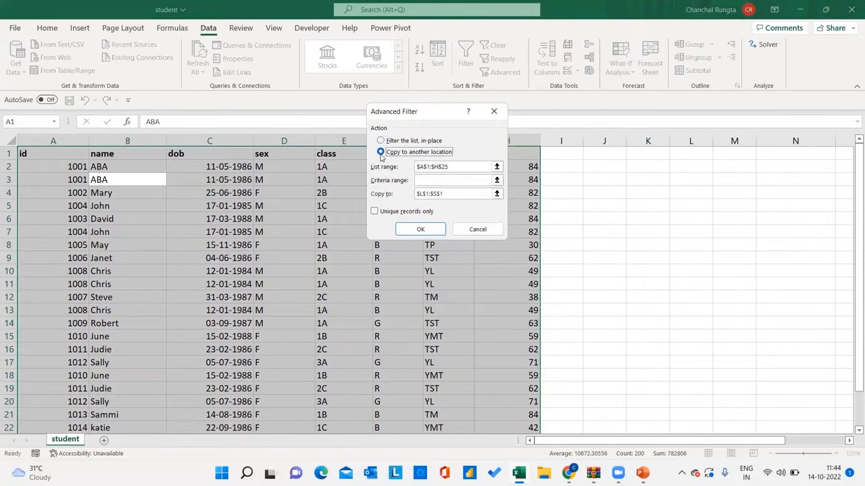
click(452, 195)
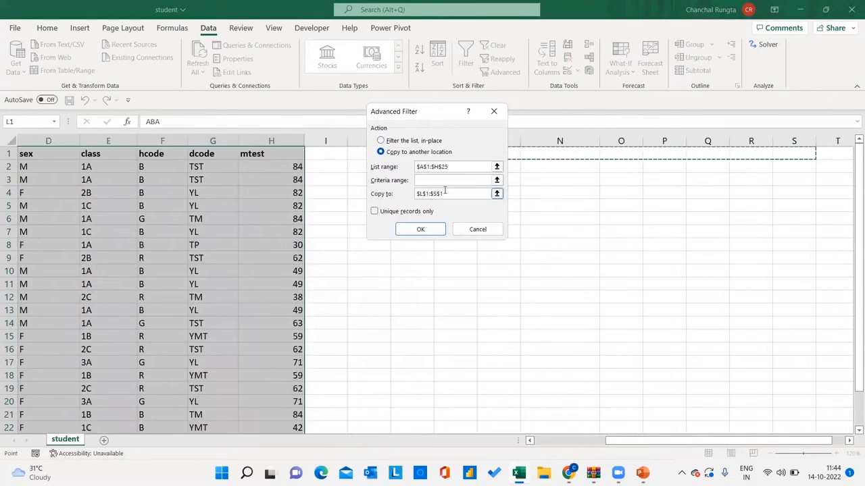
drag(448, 194, 412, 196)
key(BackSpace)
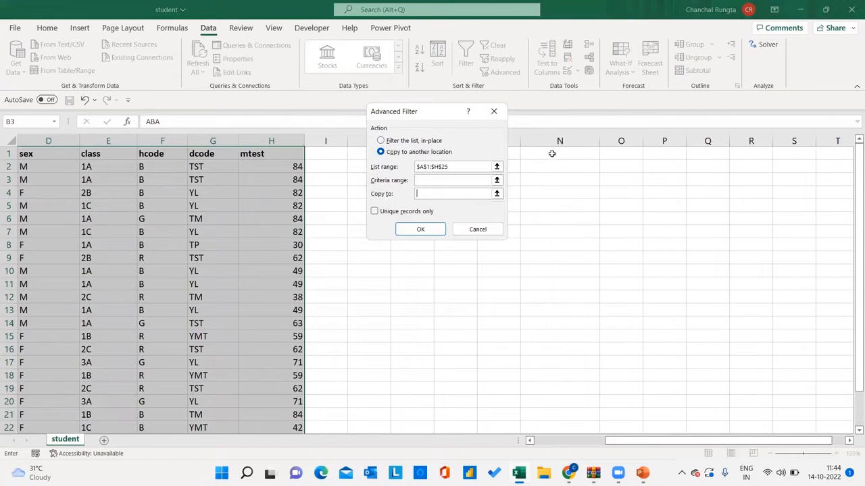
click(552, 154)
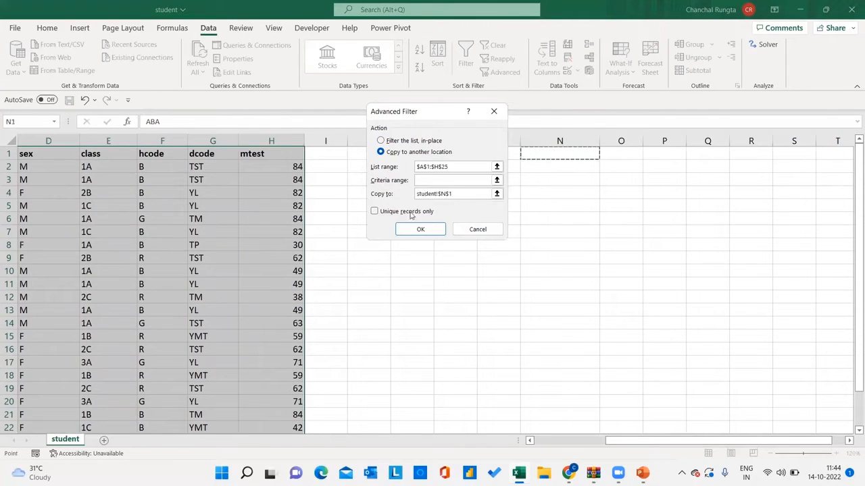
click(375, 212)
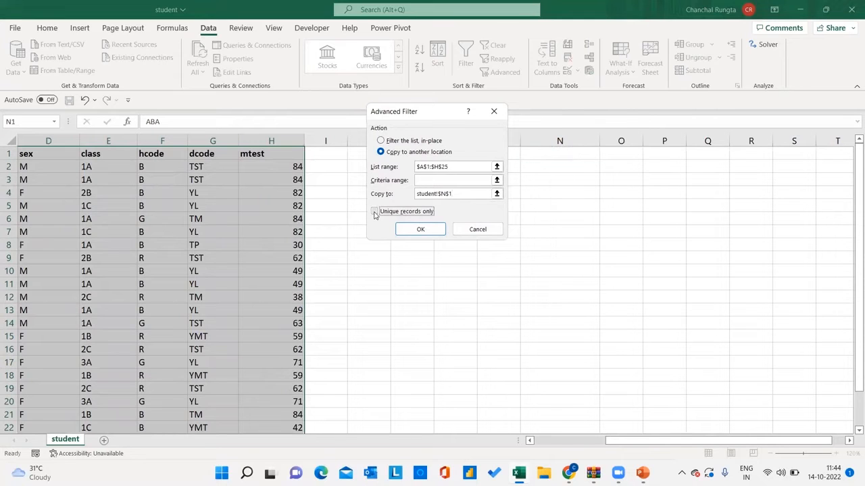
click(438, 235)
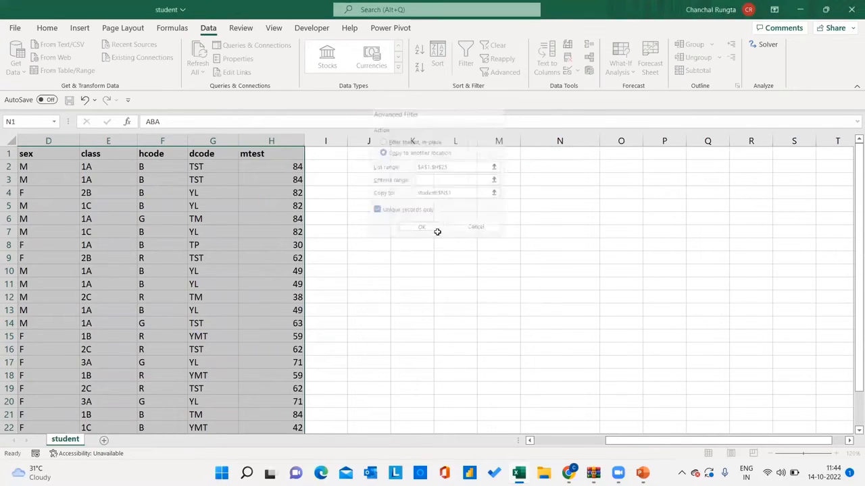
Widen the dob column (P) of the copied unique records until its full dates fit
drag(597, 446, 813, 334)
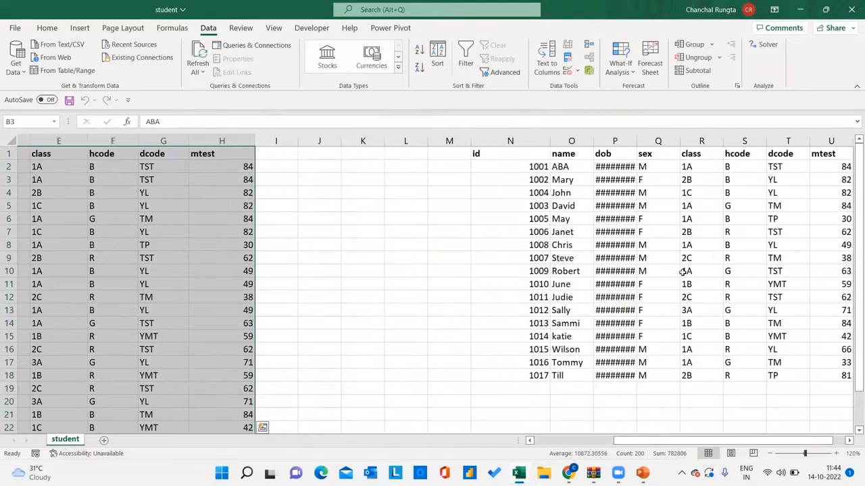
drag(636, 140, 668, 139)
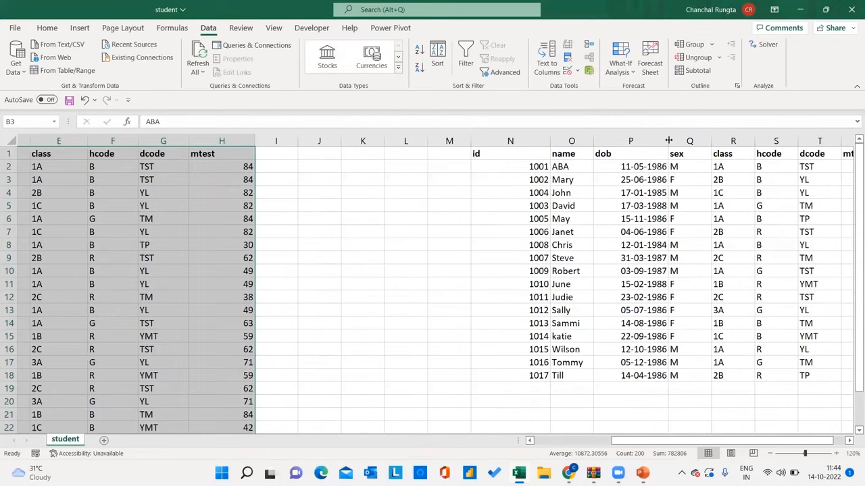
Switch to the Super Store Sales data workbook and examine the Sub-Category column (O) on the Orders sheet for inconsistent spellings
click(643, 473)
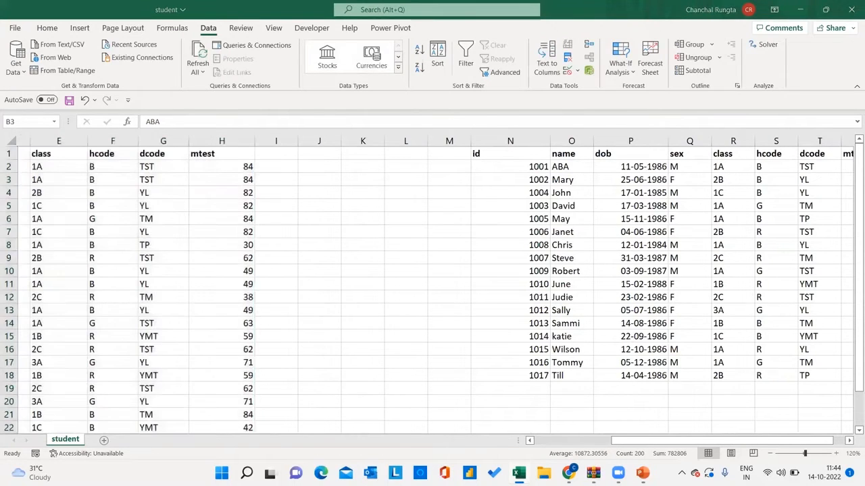
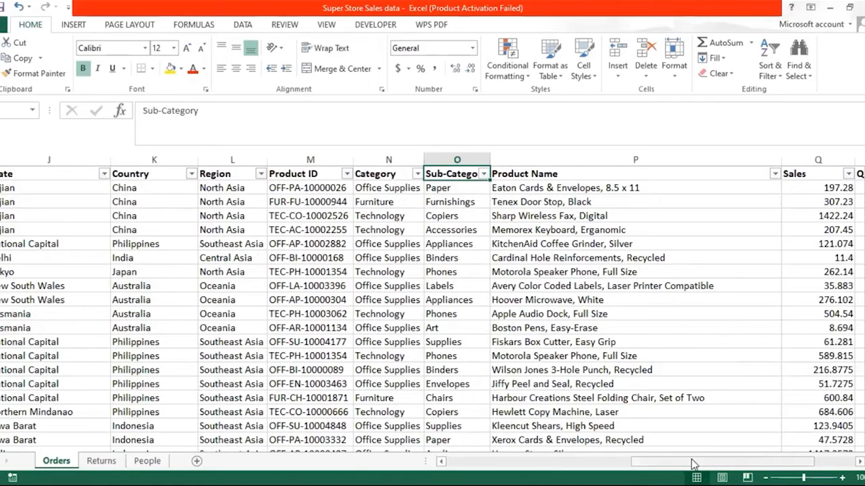
drag(693, 464, 733, 465)
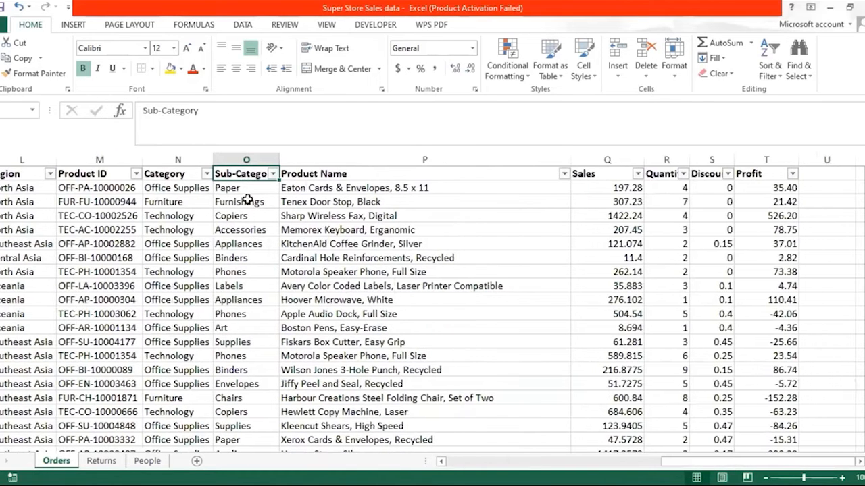
drag(263, 191, 249, 301)
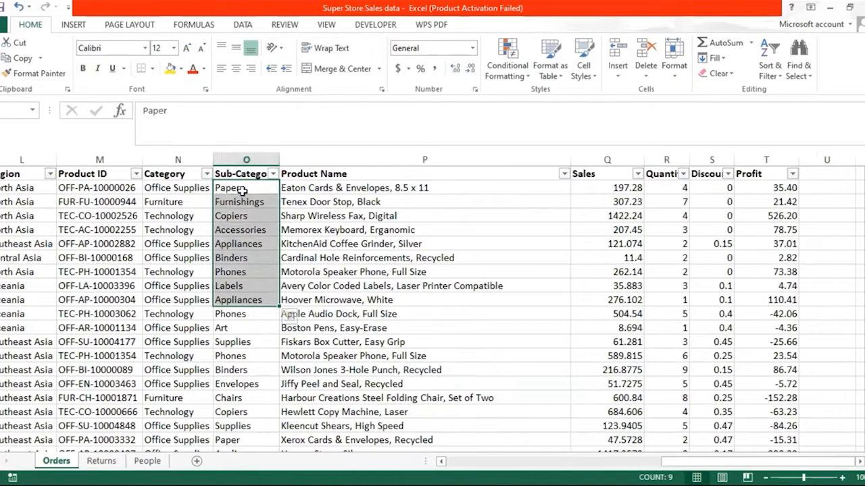
click(241, 191)
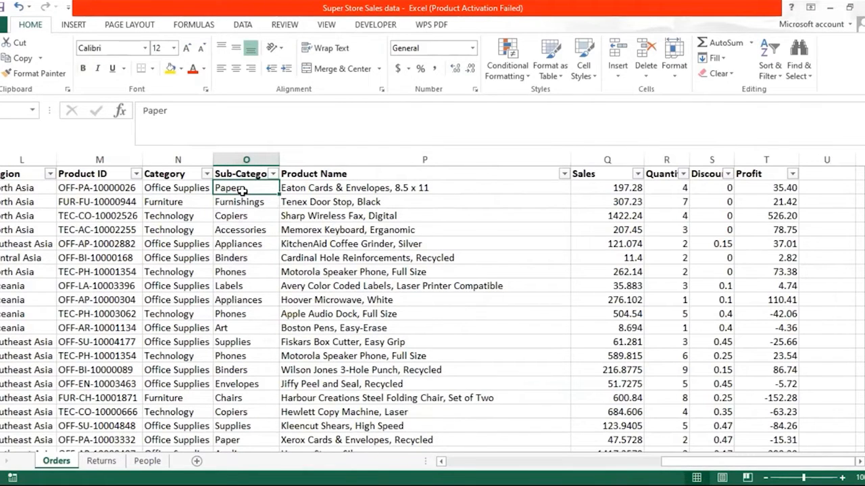
click(229, 371)
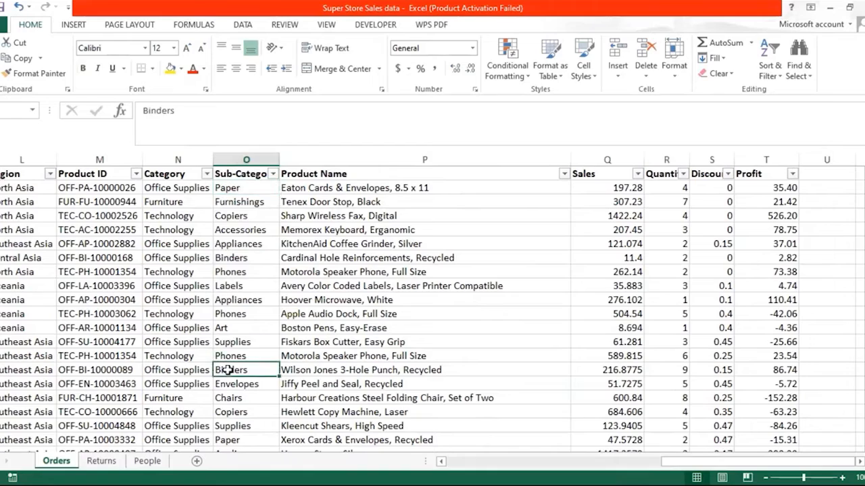
key(Down)
key(Down)
key(Down)
key(Down)
key(Down)
key(Down)
key(Down)
key(Down)
key(Down)
key(Down)
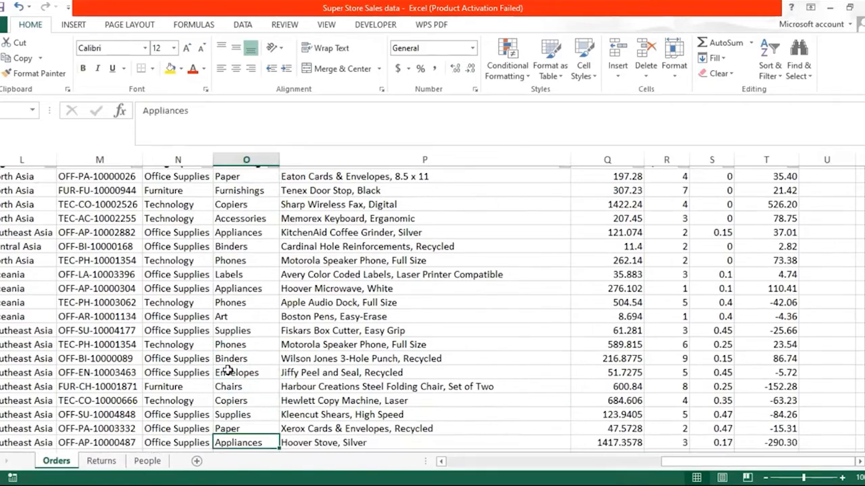
key(Down)
key(Down)
key(Down)
key(Down)
key(Down)
key(Down)
key(Down)
key(Down)
key(Down)
key(Down)
key(Down)
key(Down)
key(Down)
key(Down)
key(Down)
key(Down)
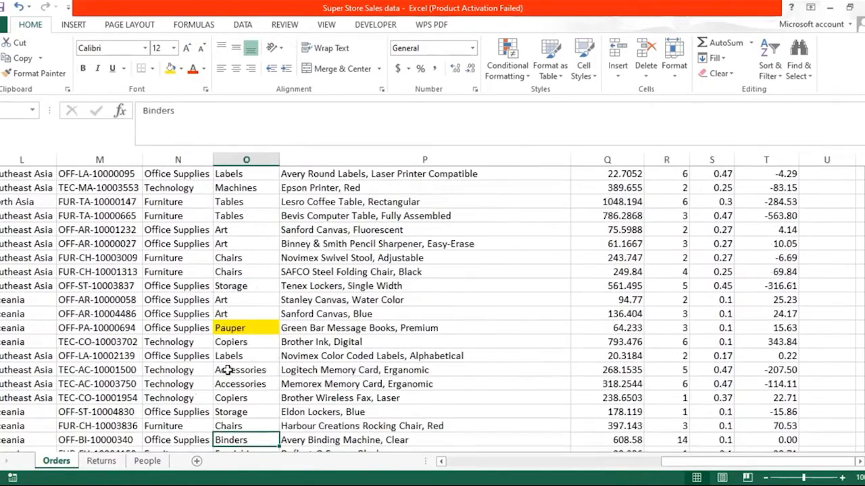
key(Down)
click(257, 314)
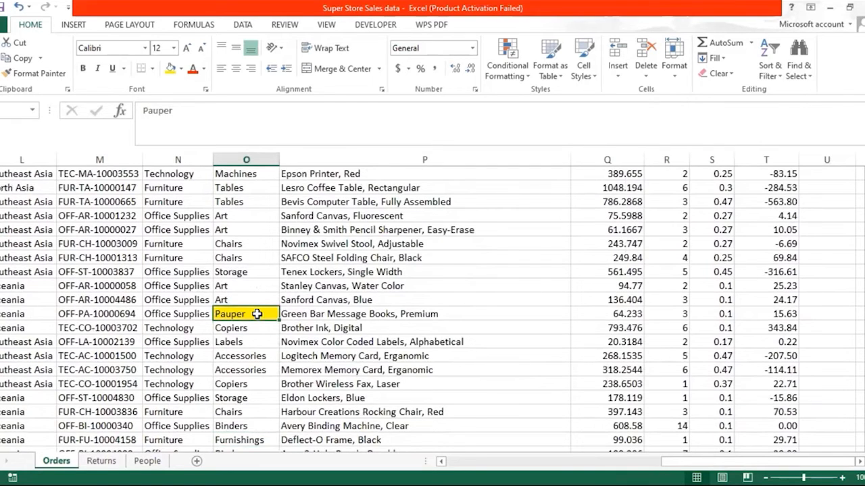
Replace every "Pauper" with "Paper" in the Sub-Category data and return to the column's first value
key(ctrl+Up)
key(Down)
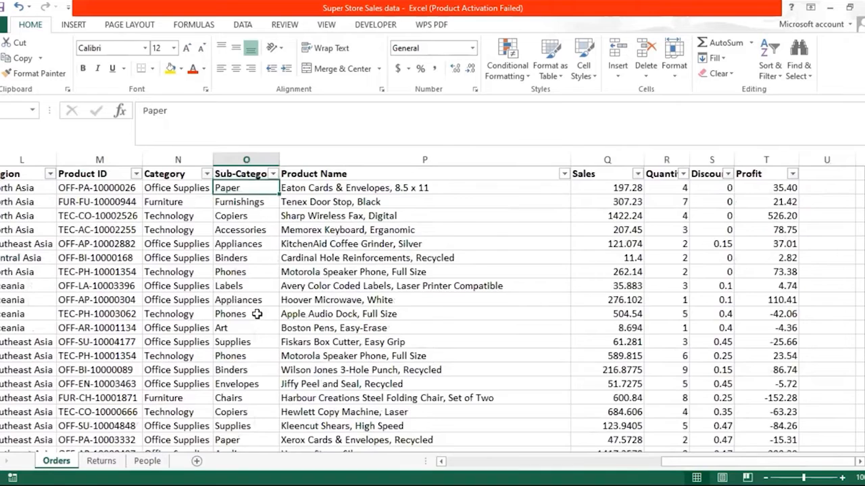
key(ctrl+shift+Down)
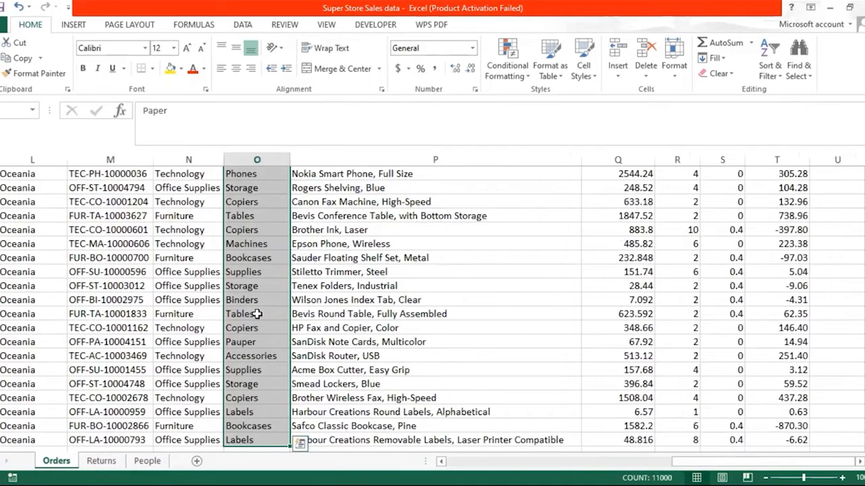
key(ctrl+h)
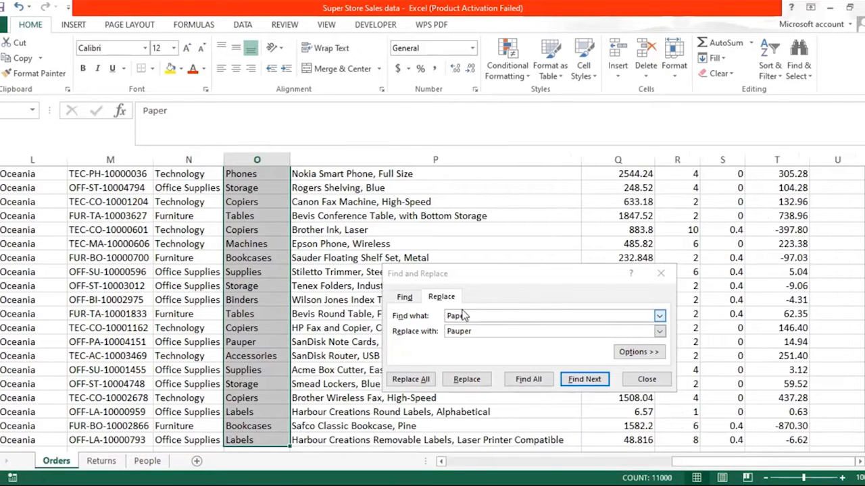
key(Tab)
key(ctrl+c)
key(Delete)
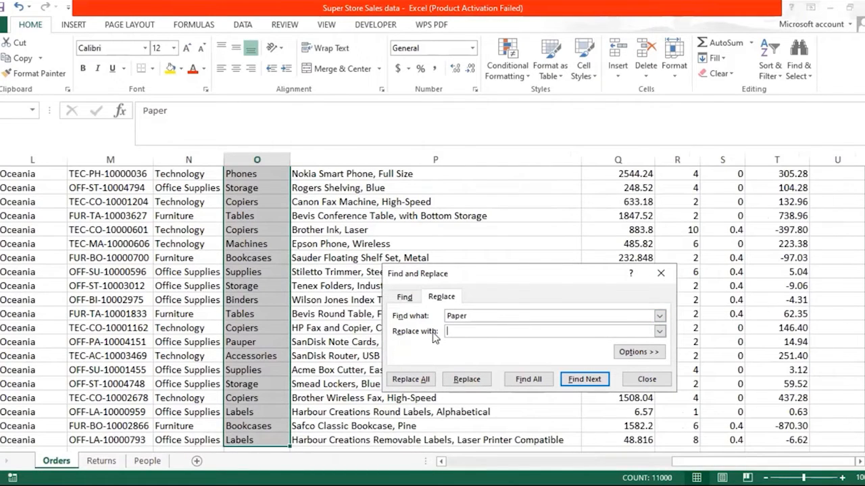
key(shift+Tab)
key(ctrl+v)
click(493, 336)
text(Paper)
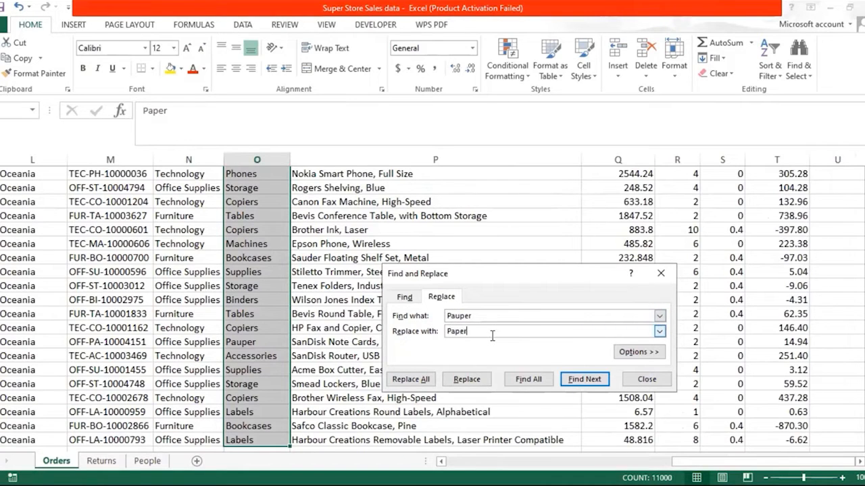
click(419, 380)
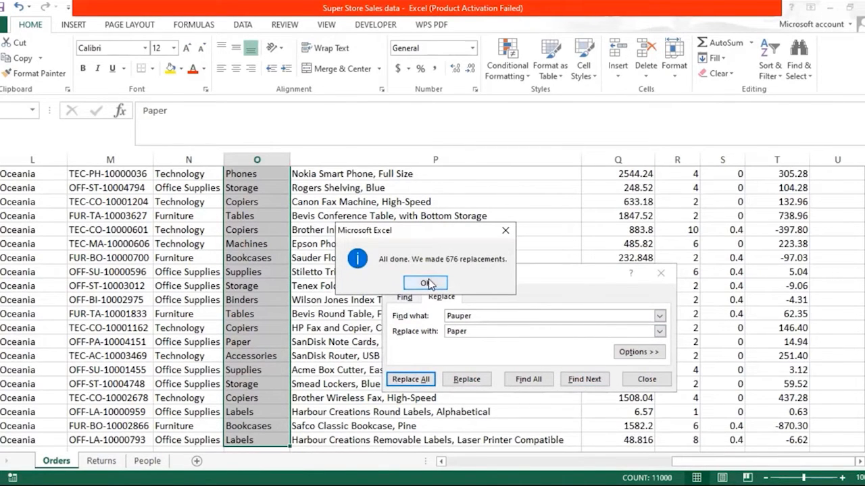
click(428, 283)
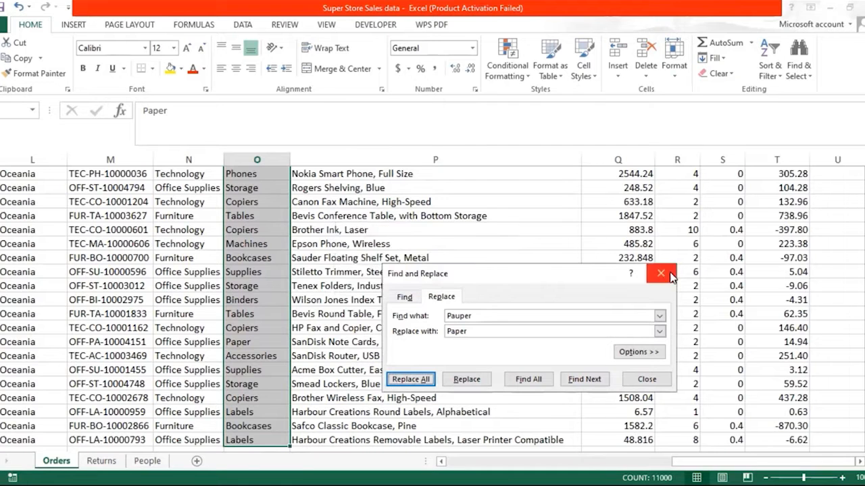
click(660, 274)
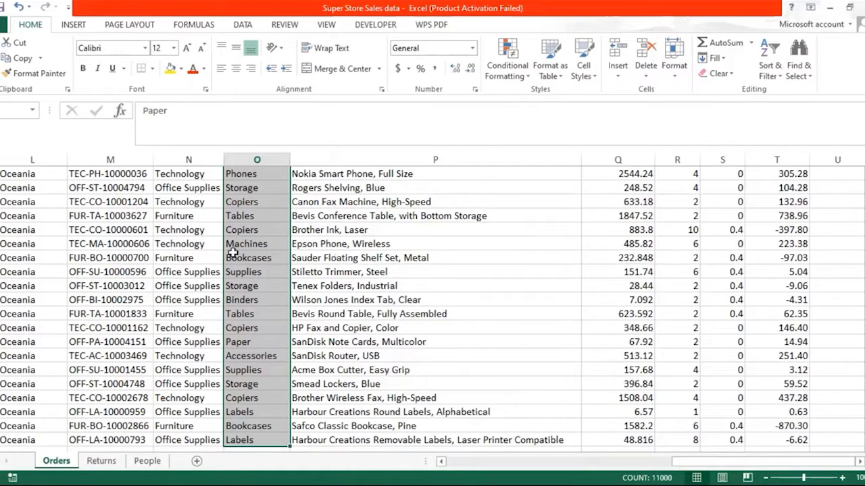
key(ctrl+Up)
key(Down)
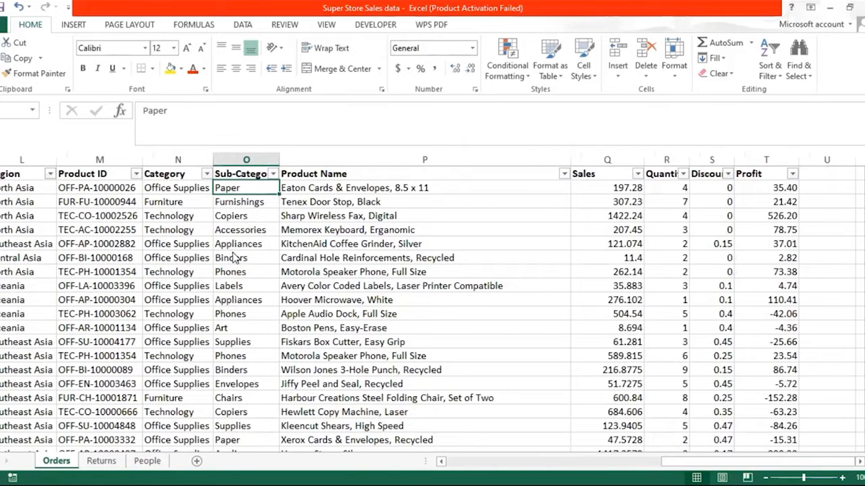
Switch to the Data Types and Data Consistency slide and reveal the next treatment point
key(alt+Tab)
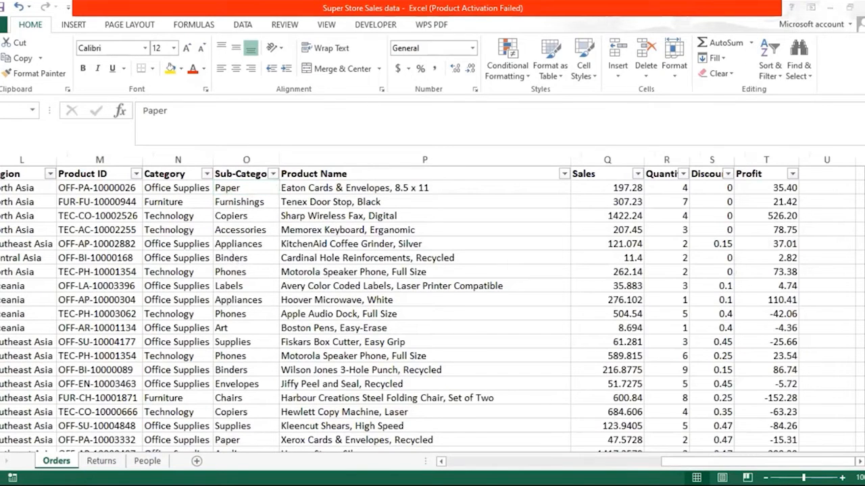
key(alt+Tab)
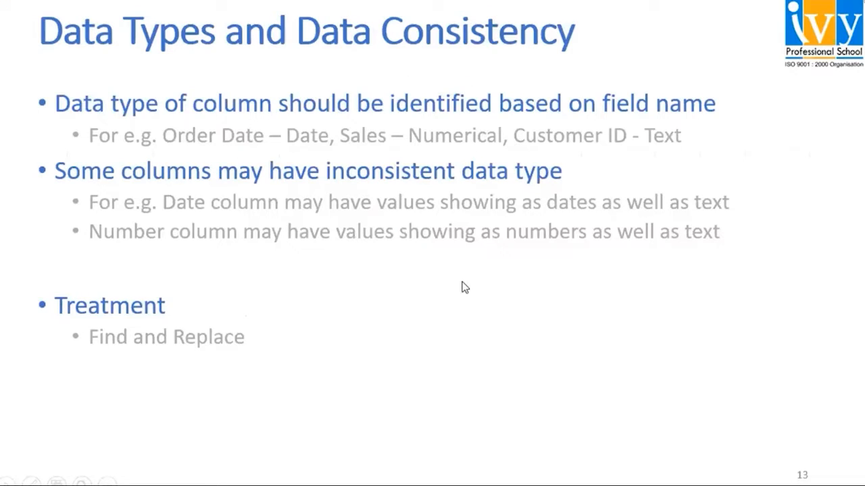
click(464, 287)
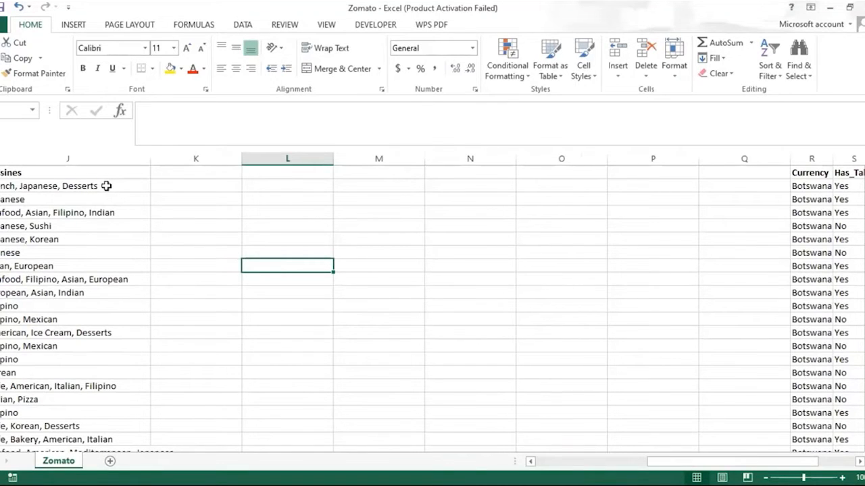
In the Zomato workbook, split the Cuisines column (J) with Text to Columns, delimited by tab and comma, with destination $J$1
click(93, 170)
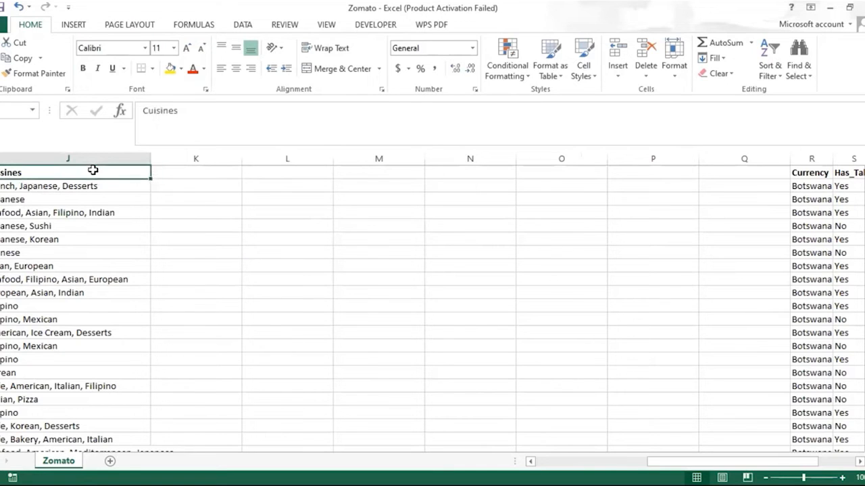
key(ctrl+shift+Down)
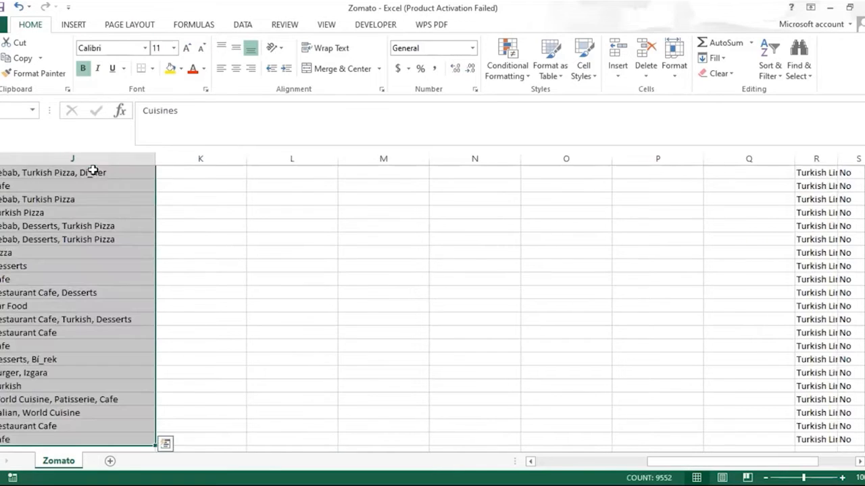
click(242, 27)
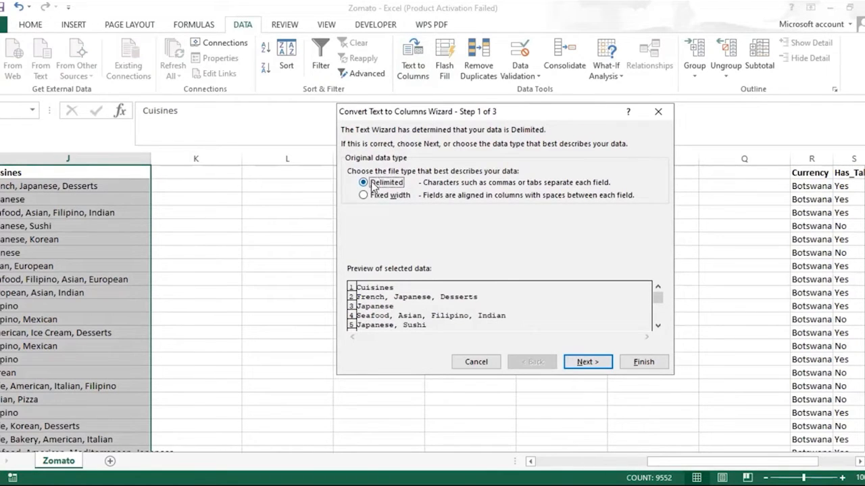
drag(659, 302, 656, 315)
click(603, 362)
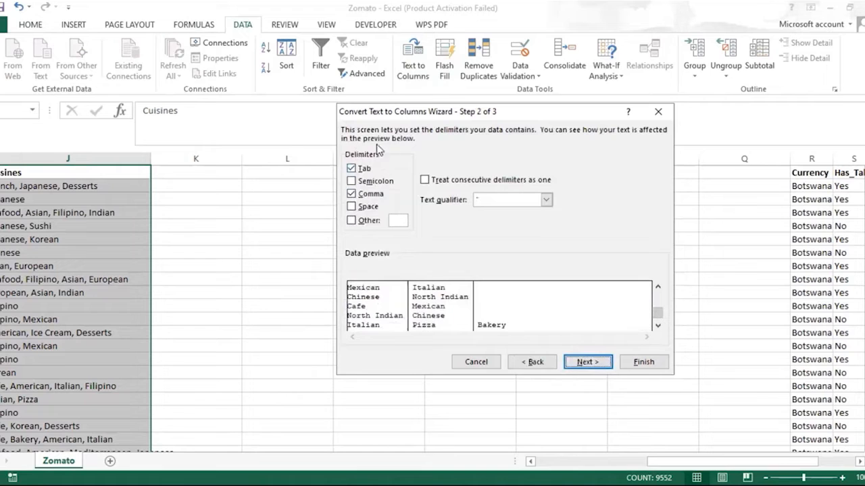
click(351, 194)
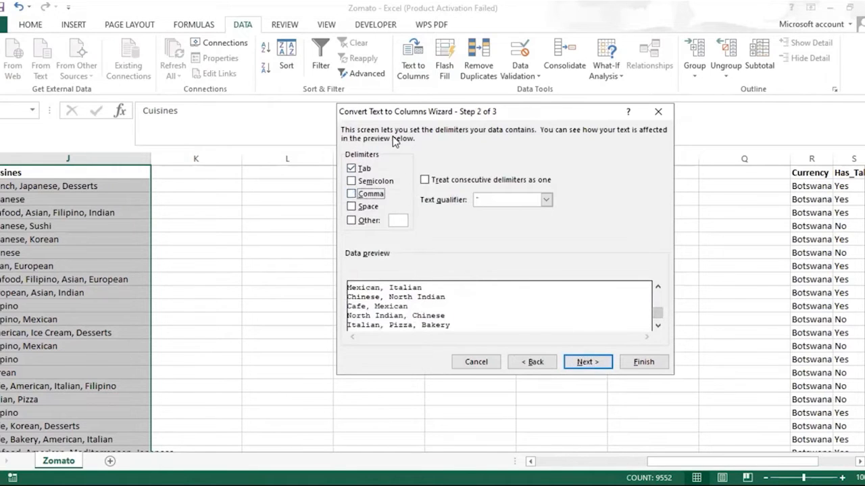
click(352, 195)
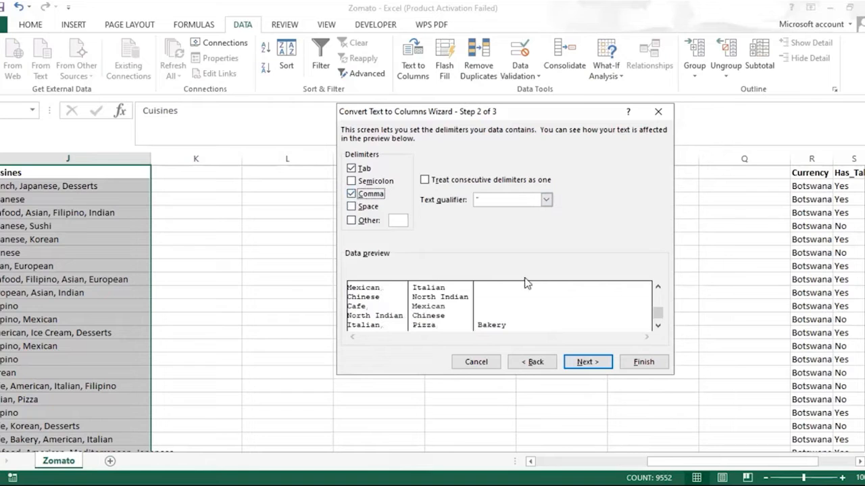
click(599, 365)
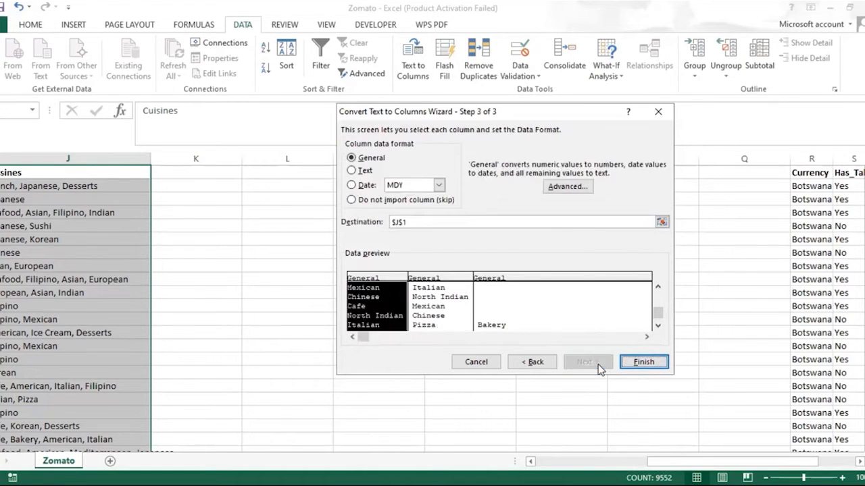
click(641, 363)
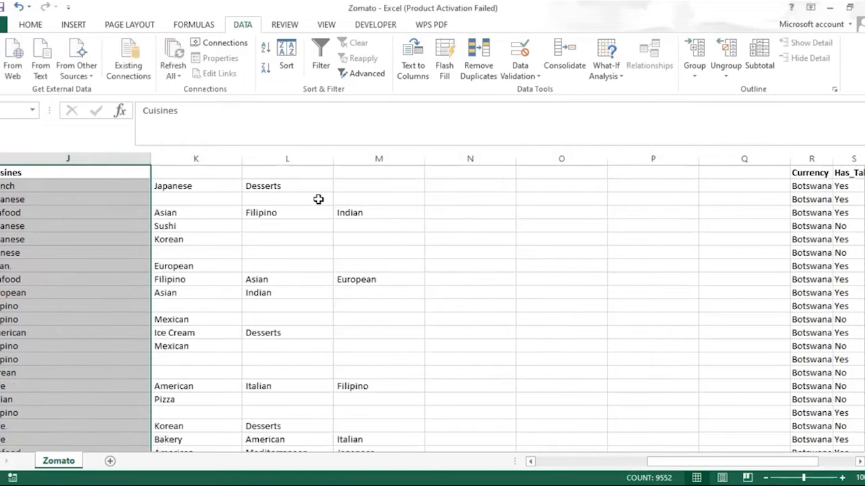
Check how the cuisines are distributed across columns J to M, including rows further down the sheet
click(200, 242)
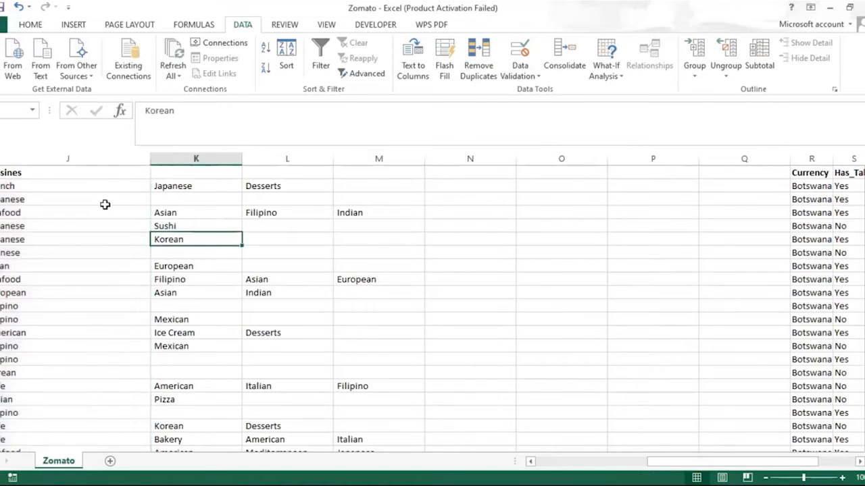
click(104, 204)
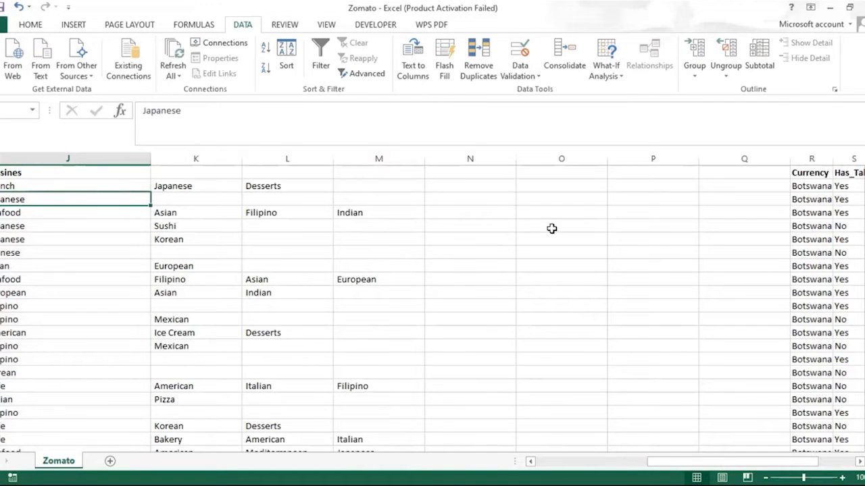
scroll(509, 354, down, 15)
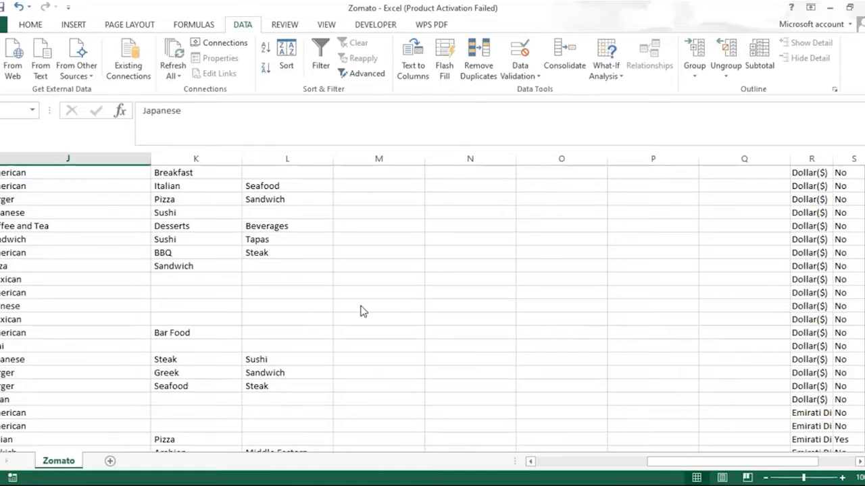
Switch to the Super Store Sales data workbook and check the number formats along the first record up to the Customer ID column
key(alt+Tab)
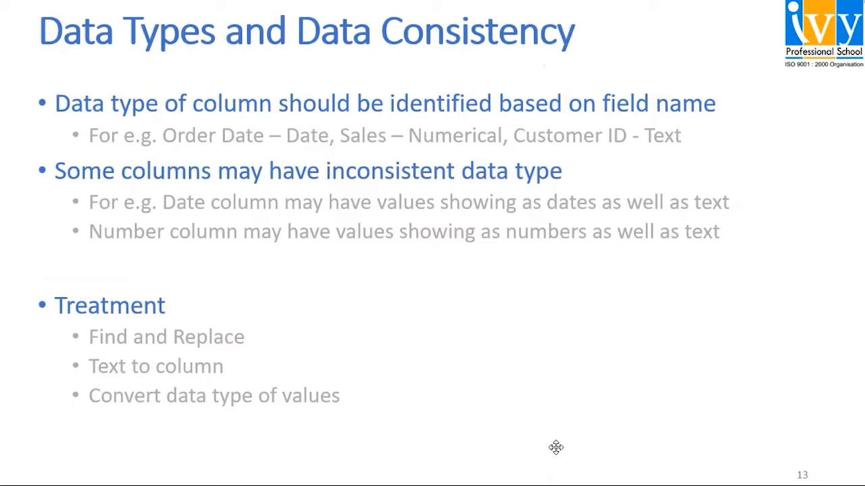
key(alt+Tab)
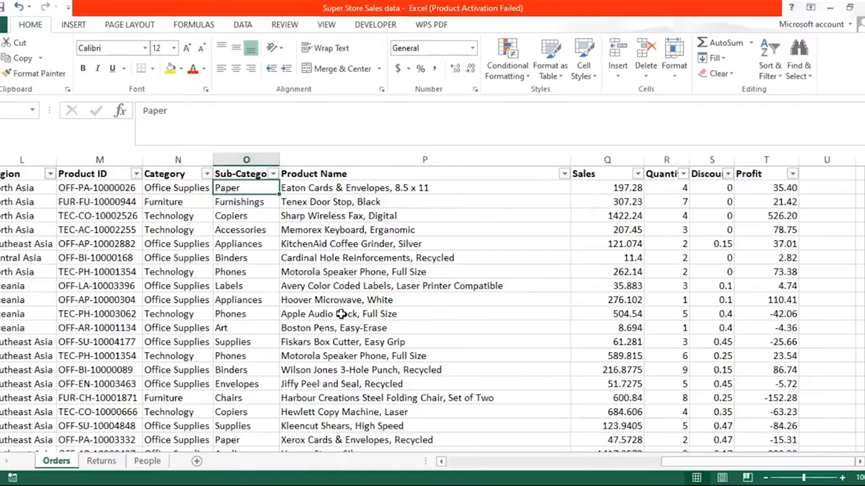
key(ctrl+Left)
key(Right)
key(Right)
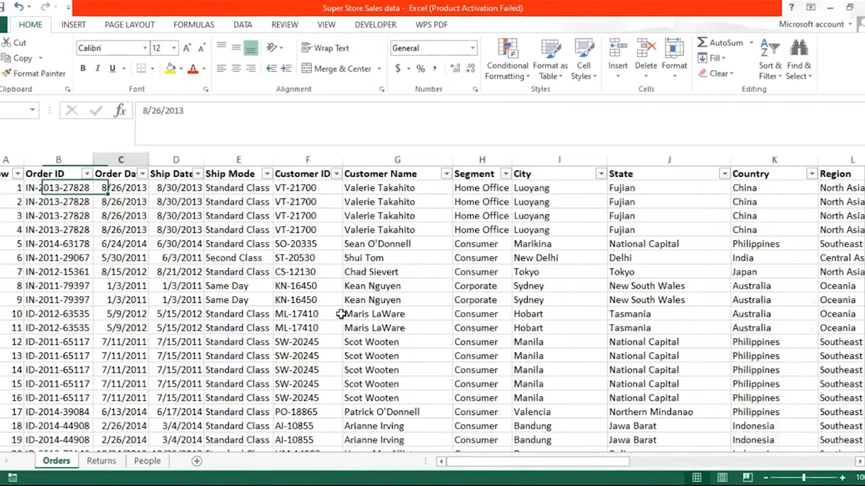
key(Right)
key(Right)
key(Right)
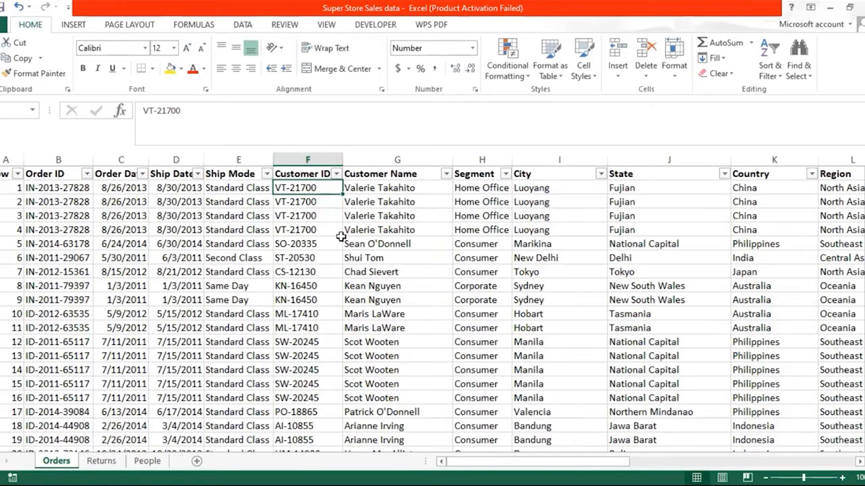
Format all values in the Customer ID column (F) as Text and return to the top of the column
key(ctrl+shift+Down)
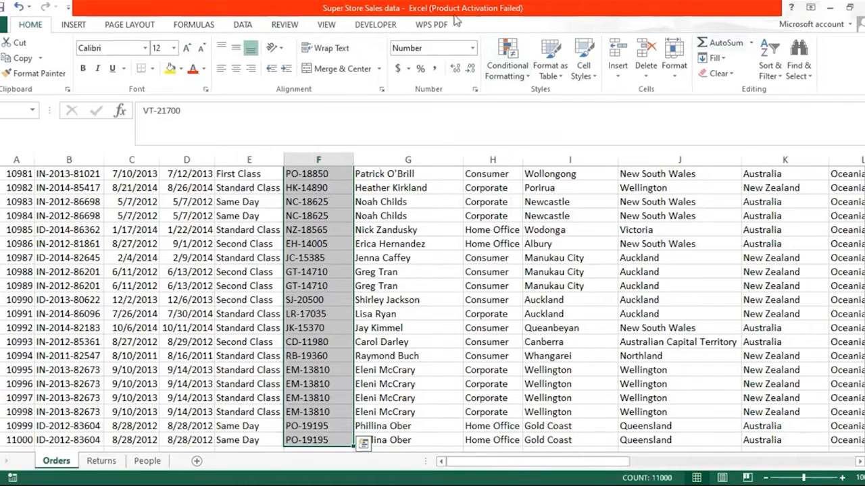
click(476, 49)
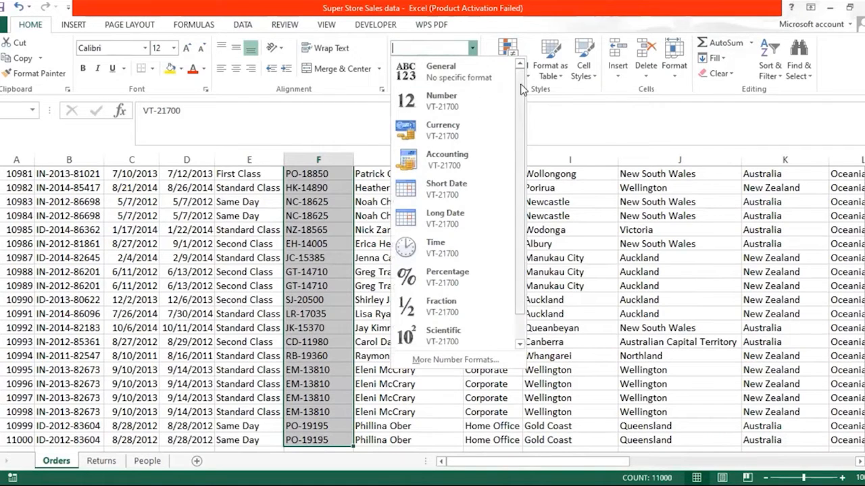
drag(522, 92, 526, 210)
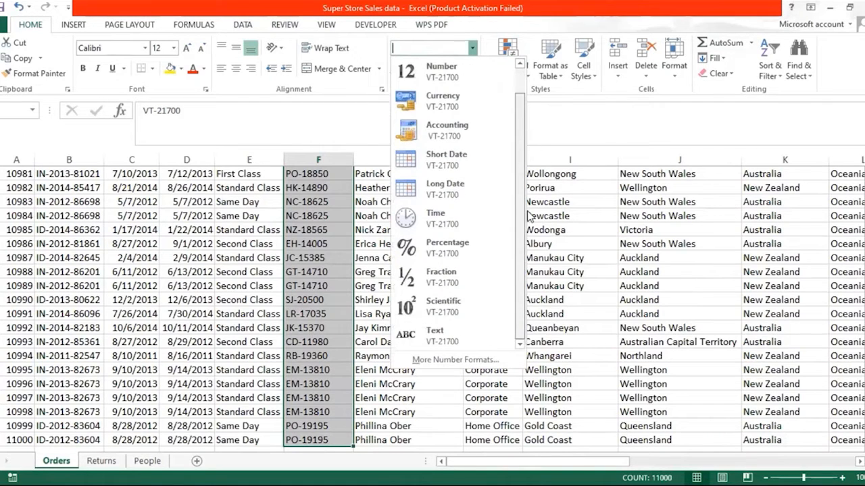
click(472, 339)
scroll(471, 338, up, 10)
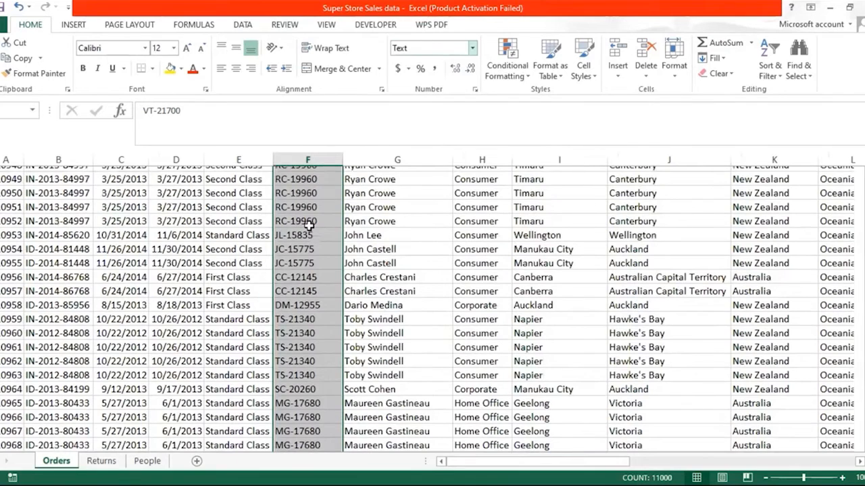
key(ctrl+BackSpace)
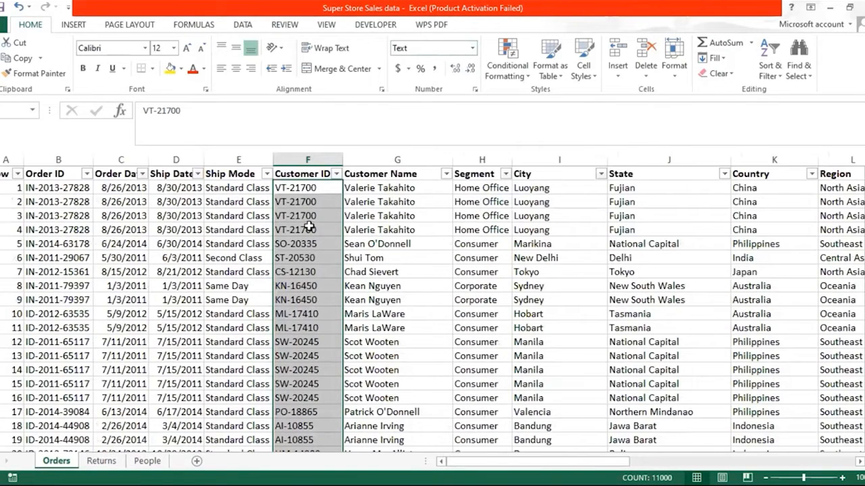
click(309, 227)
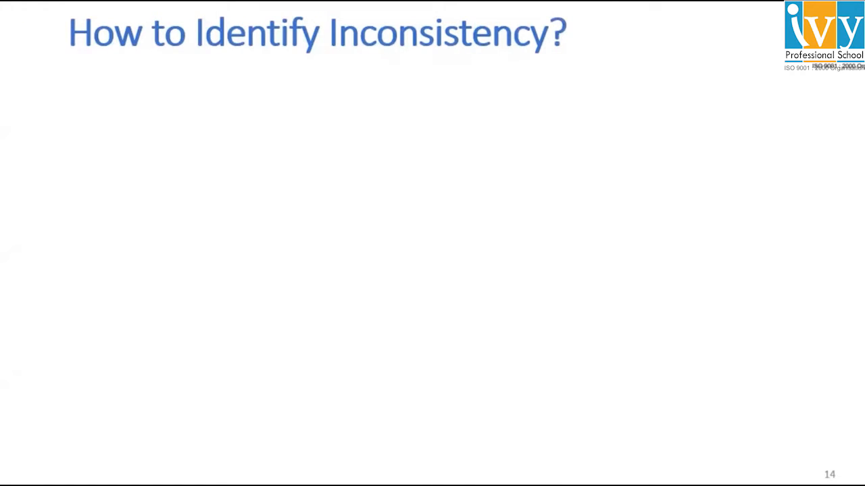
Reveal the points on the How to Identify Inconsistency? slide one by one, up to Circle invalid data
key(Right)
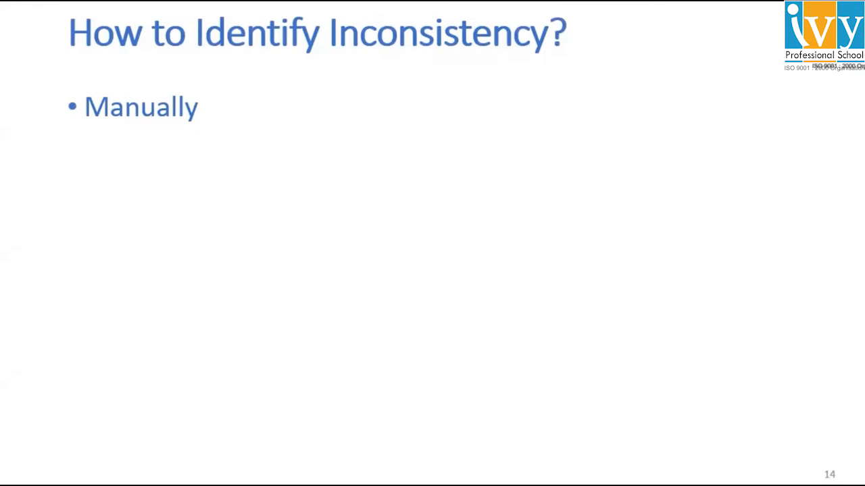
key(Right)
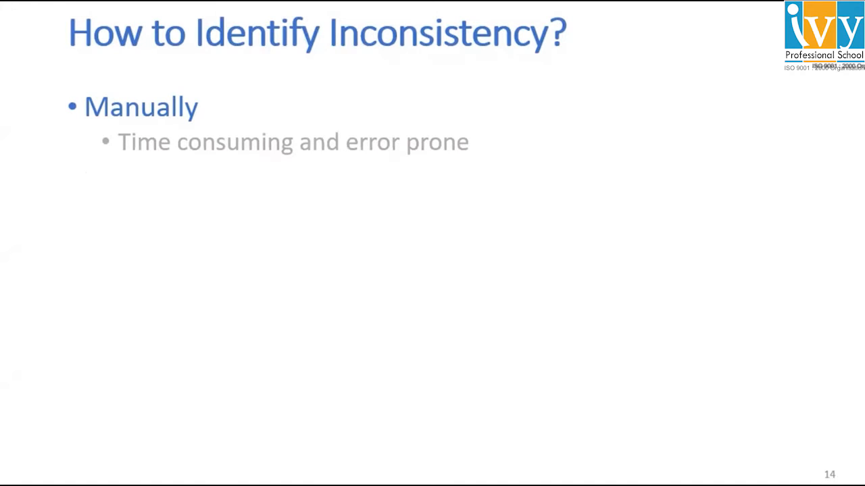
key(Right)
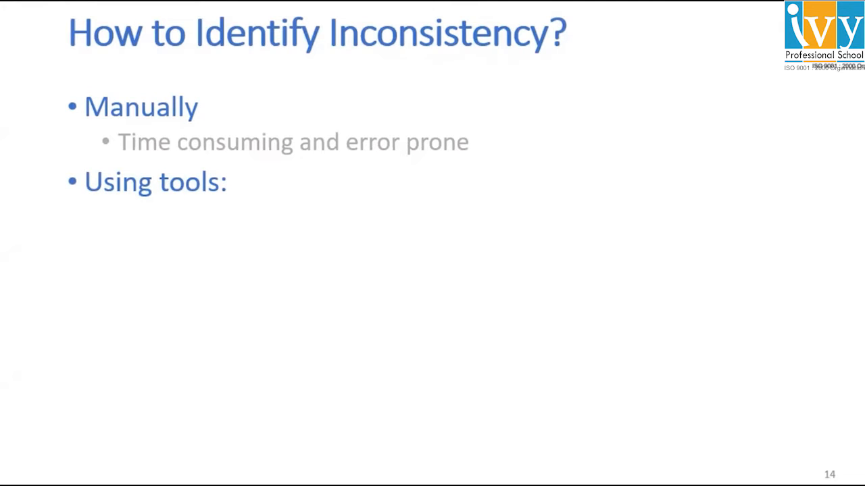
key(Right)
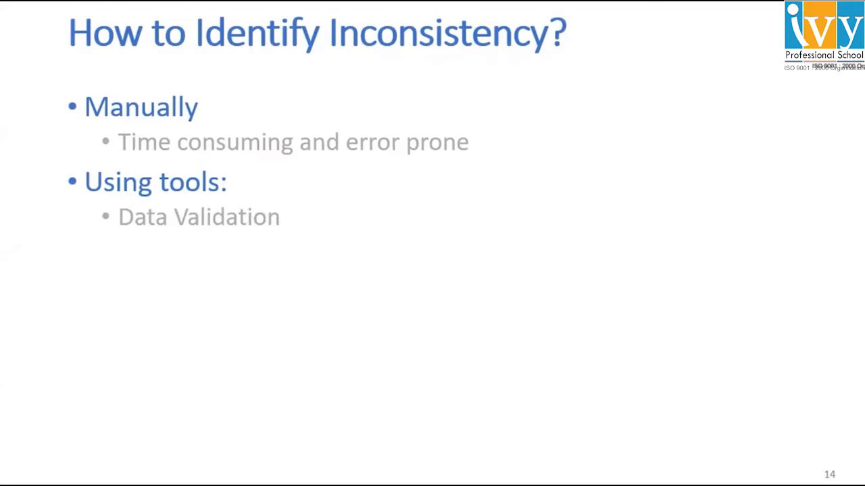
key(Right)
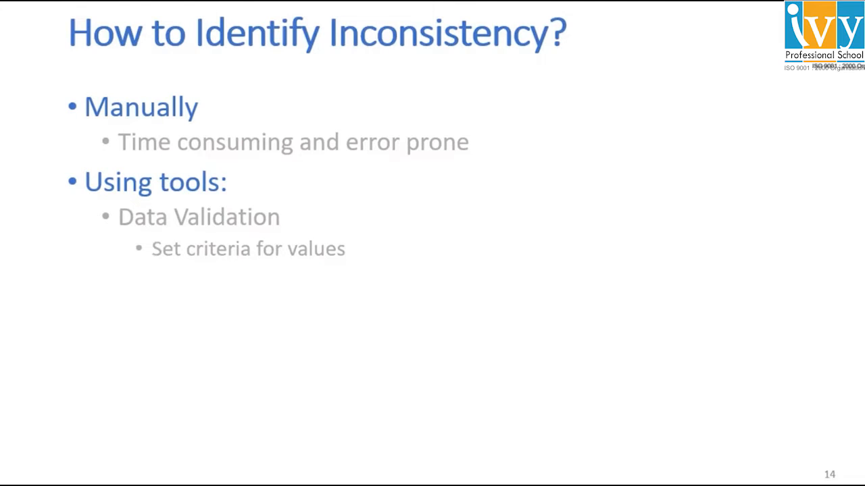
key(Right)
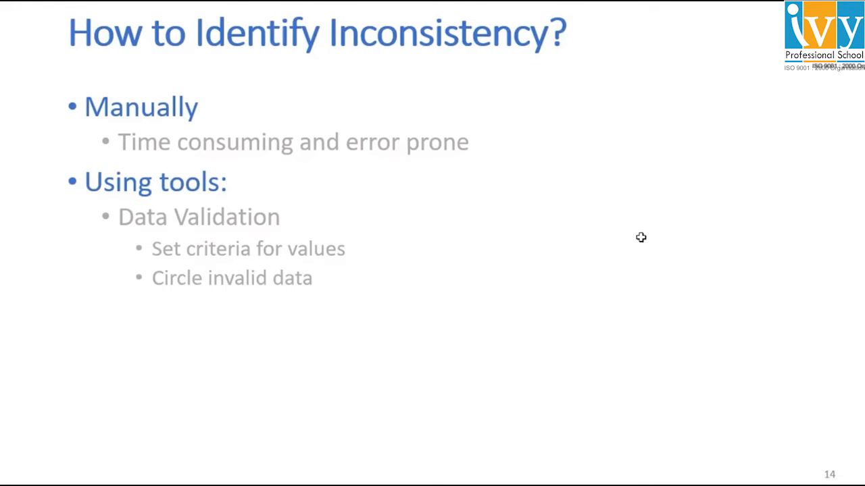
In the Hr_Data workbook, widen the SALARY column (H) and select all of its values from H2 down
key(alt+Tab)
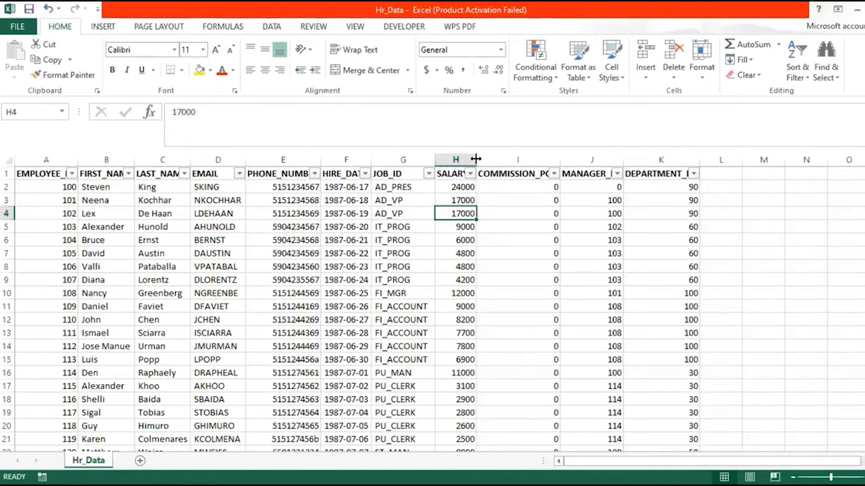
drag(475, 159, 500, 158)
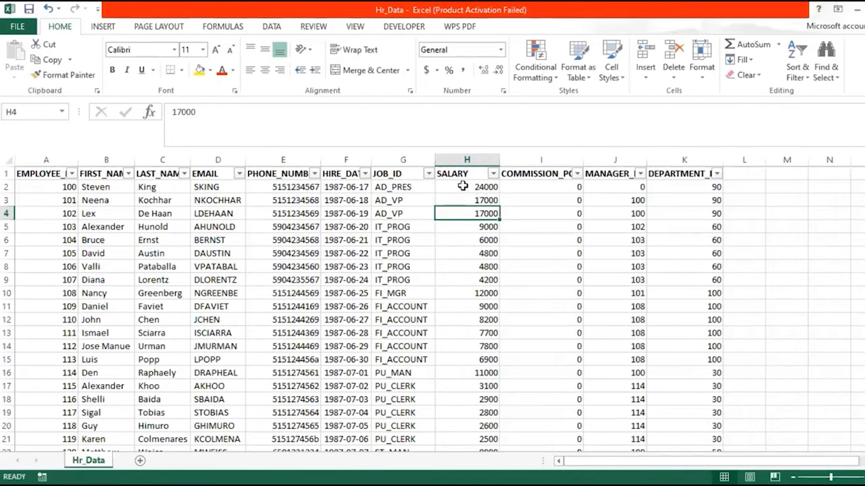
click(463, 186)
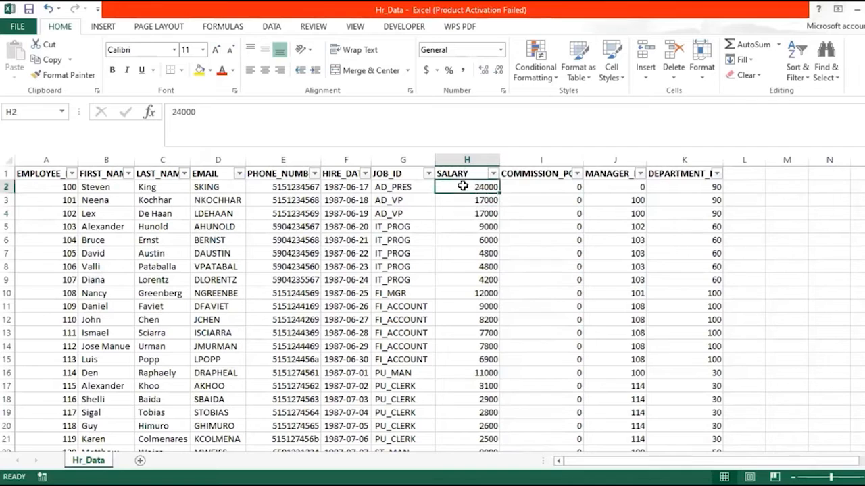
key(ctrl+shift+Down)
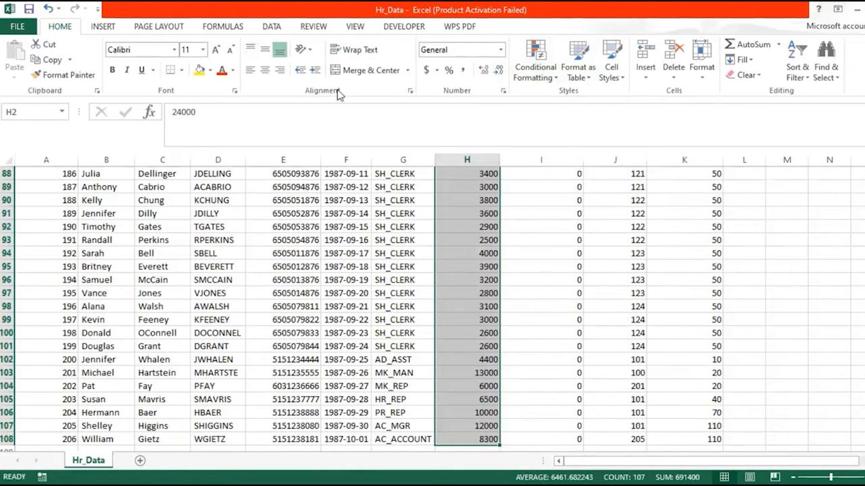
Apply Data Validation to the SALARY values, allowing only whole numbers between 5000 and 50000
click(271, 30)
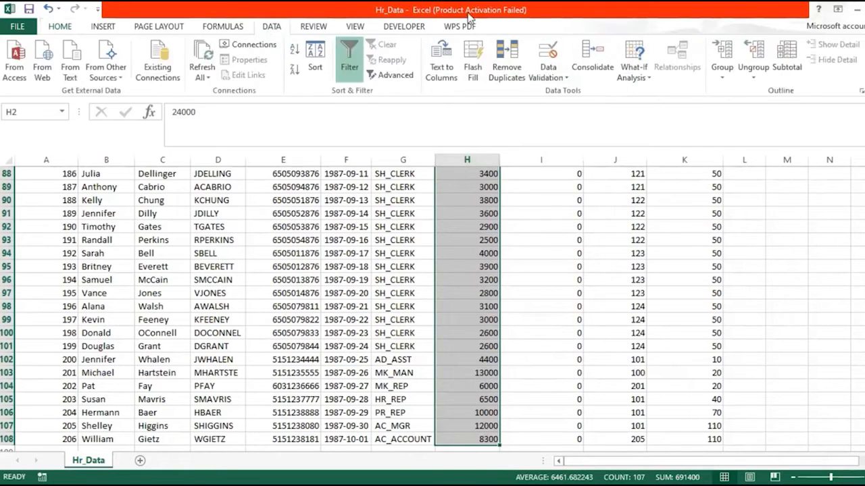
click(555, 75)
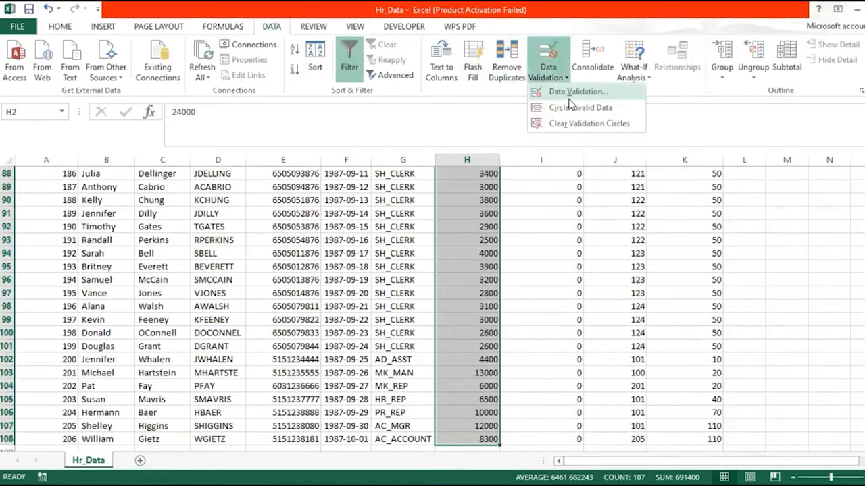
click(570, 99)
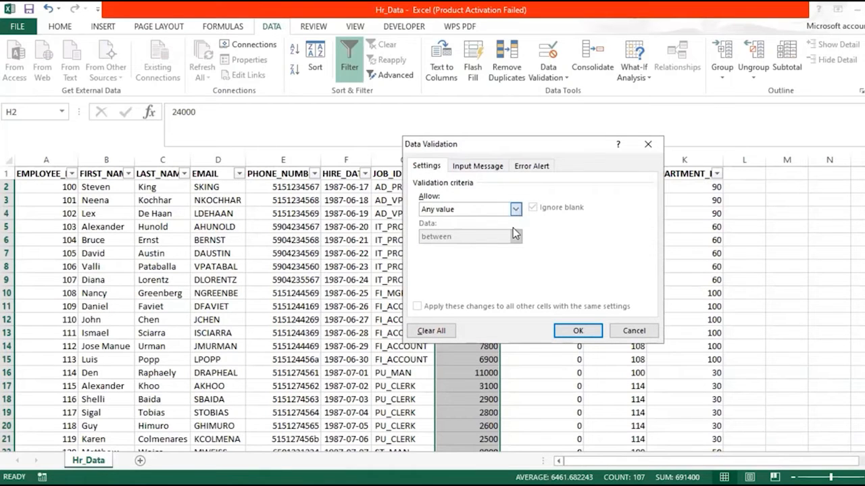
click(517, 214)
click(466, 229)
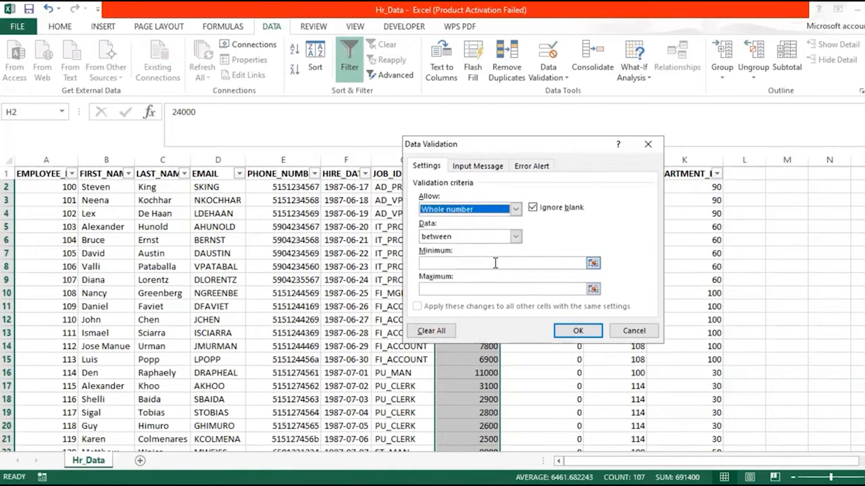
click(496, 262)
text(5000)
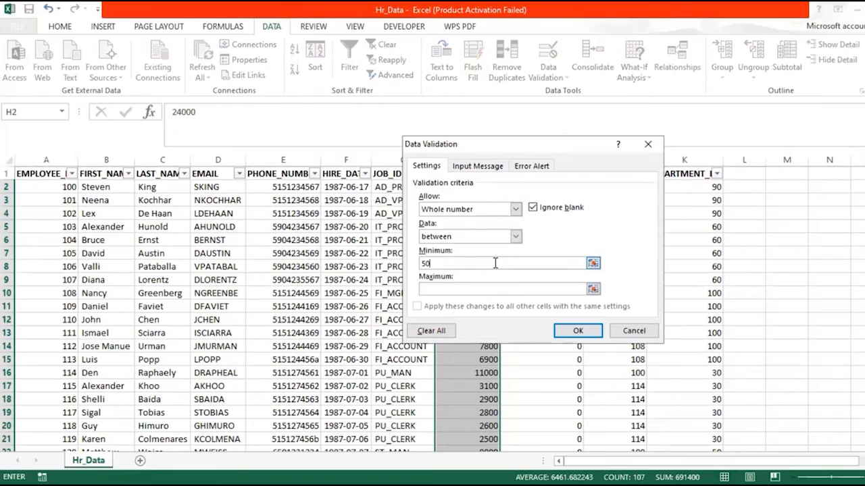
click(490, 291)
text(50000)
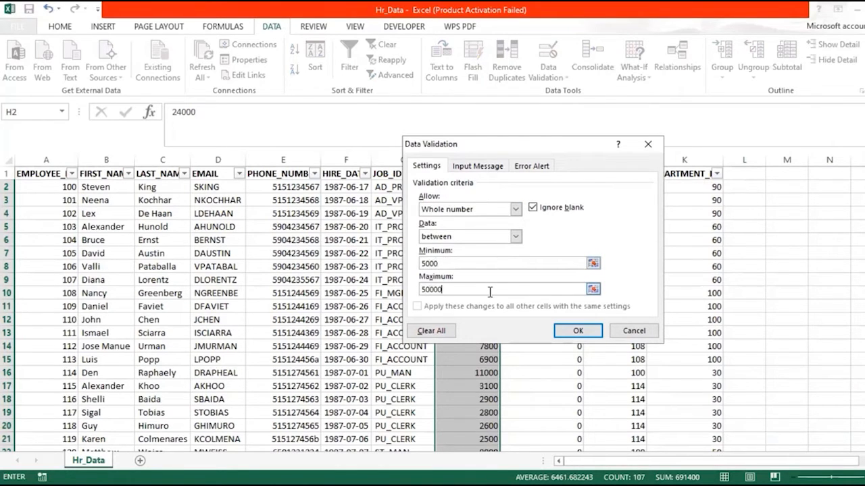
click(575, 336)
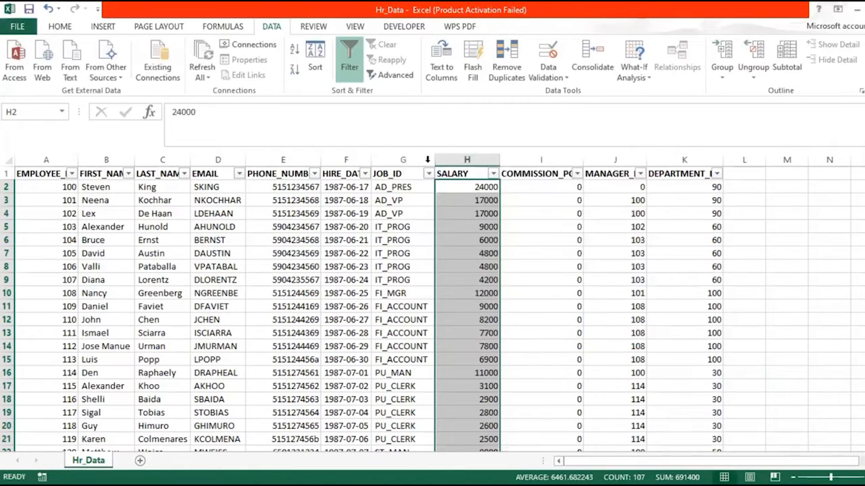
Circle the invalid data in the SALARY column and review the circled values further down the sheet
click(552, 78)
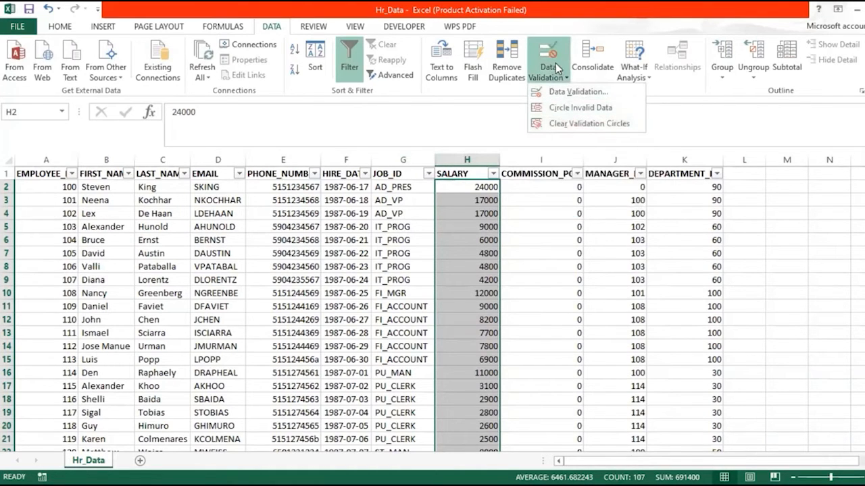
click(616, 110)
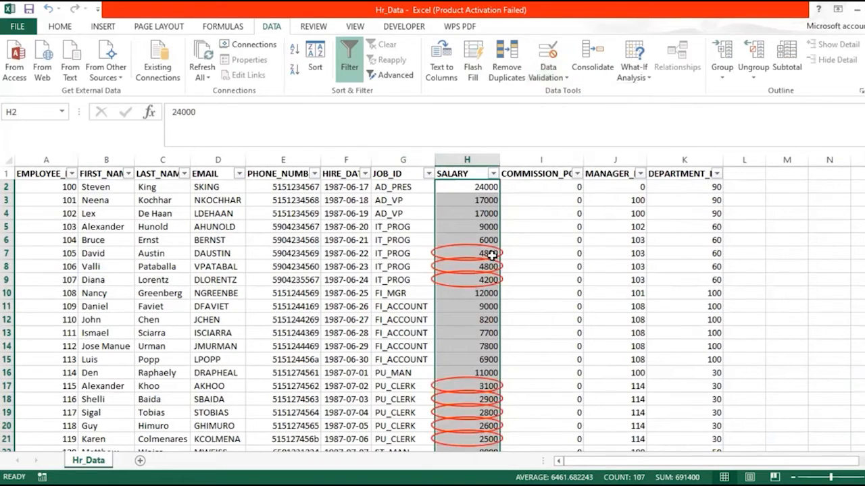
scroll(432, 311, down, 6)
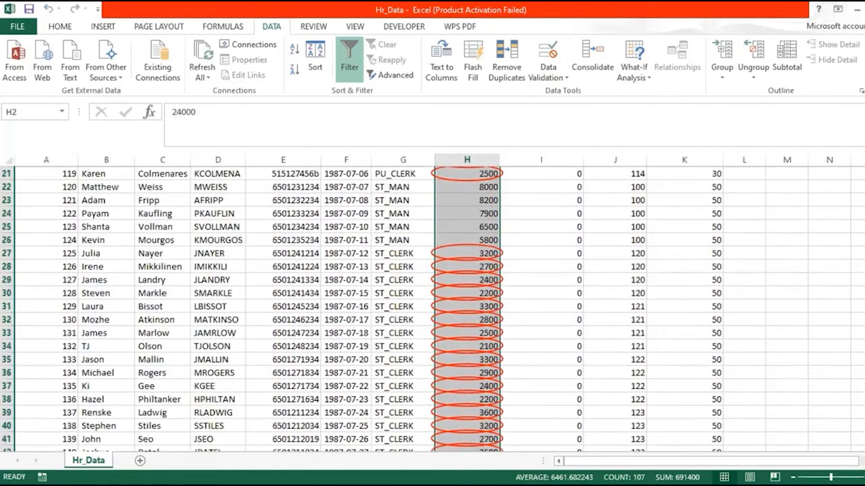
scroll(433, 311, down, 4)
scroll(432, 311, up, 10)
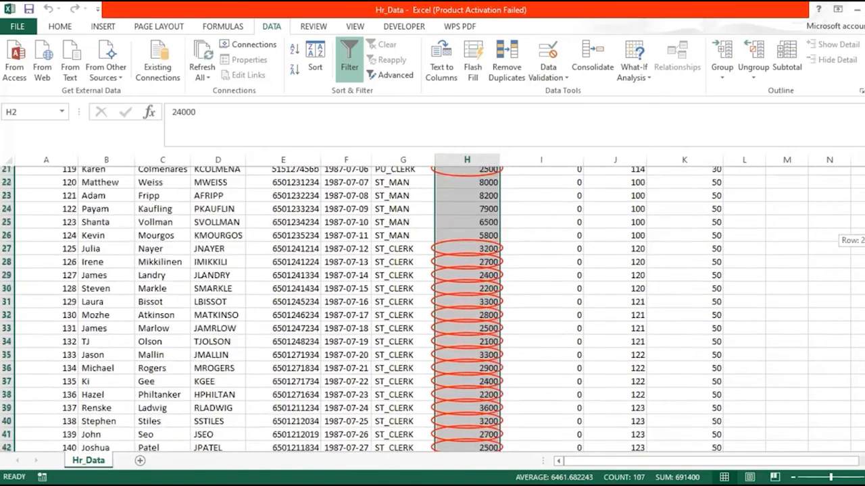
Clear the validation circles from the SALARY column
click(560, 74)
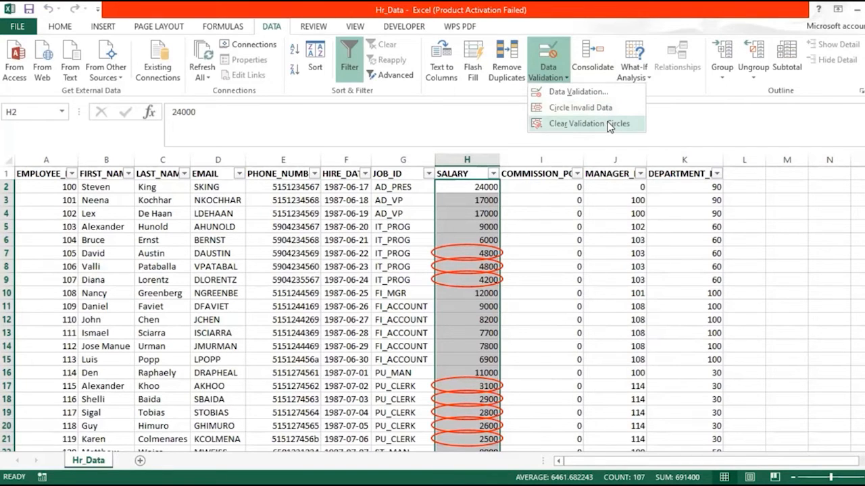
click(610, 126)
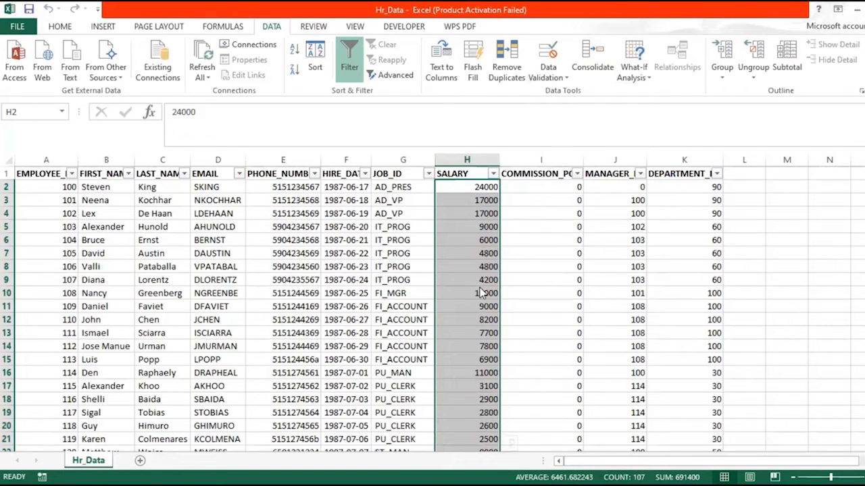
Switch back to the How to Identify Inconsistency? slide and reveal the Sort point
key(alt+Tab)
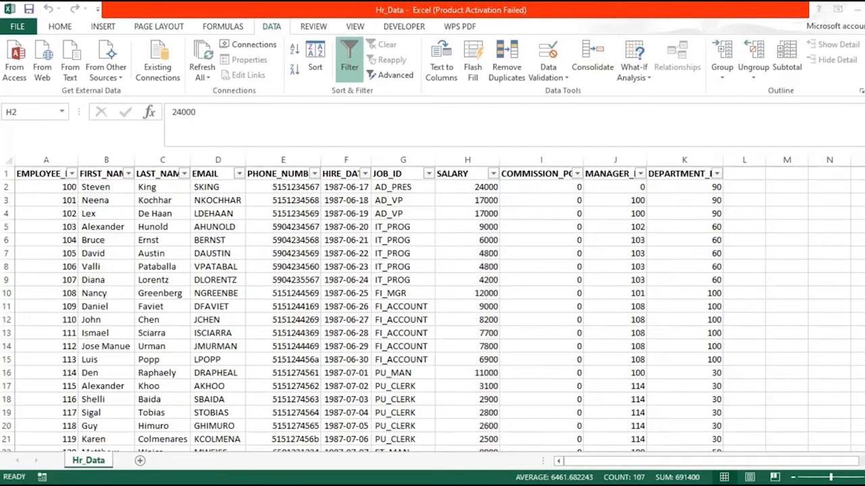
key(alt+Tab)
key(Right)
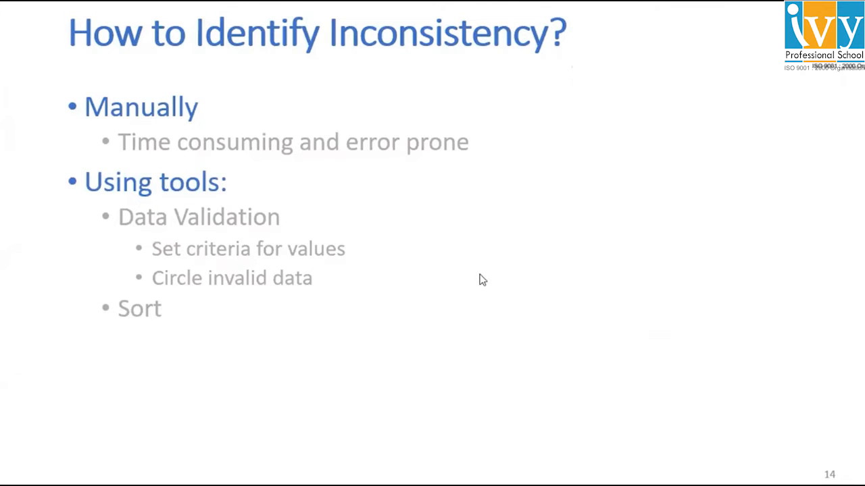
Switch to the Hr_Data workbook and examine the PHONE_NUMBER column down the sheet for inconsistent entries
key(alt+Tab)
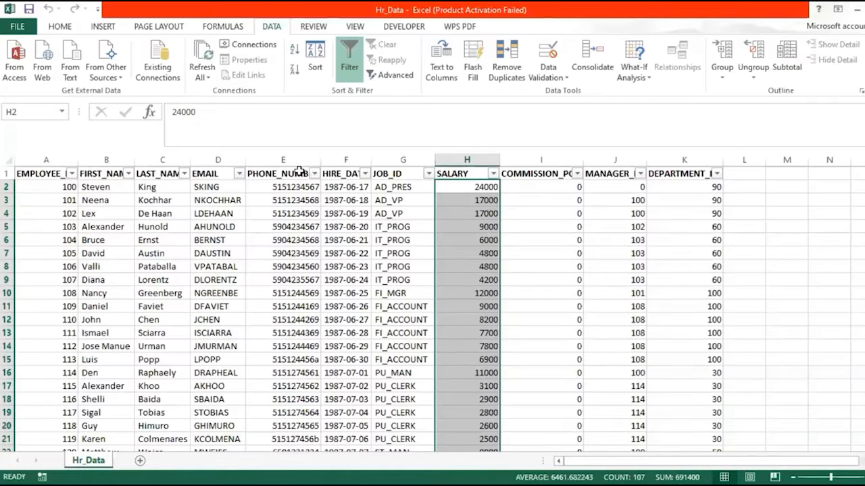
click(299, 173)
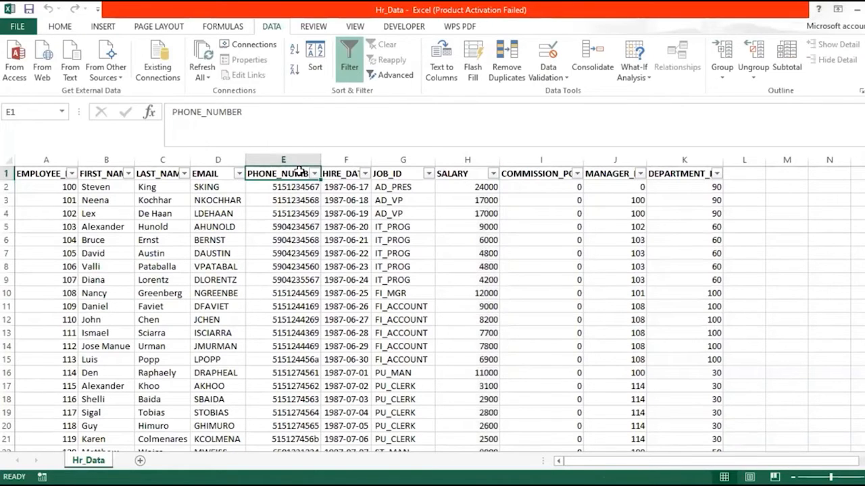
key(Down)
key(Down)
key(Down)
key(Down)
key(Down)
key(Down)
key(Down)
key(Down)
key(Down)
key(Down)
key(Down)
key(Down)
key(Down)
key(Down)
key(Down)
key(Down)
key(Down)
key(Down)
key(Up)
key(Up)
key(Up)
key(Up)
key(Up)
key(Up)
key(Up)
key(Up)
key(Up)
key(Up)
key(Down)
key(Down)
key(Down)
key(Down)
key(Down)
key(Down)
key(Down)
key(Down)
key(Down)
key(Down)
key(Down)
key(Down)
key(Down)
key(Down)
key(Down)
key(Down)
key(Down)
key(Down)
key(Down)
key(Down)
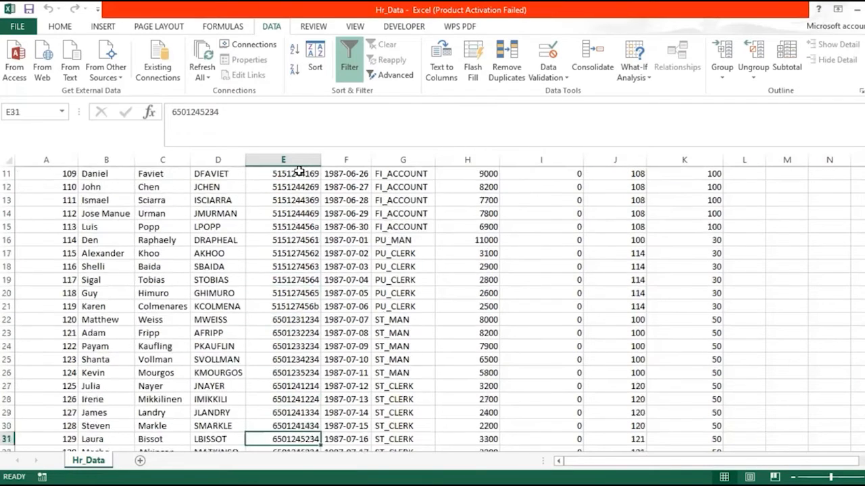
key(Down)
key(Down)
key(Down)
key(ctrl+Up)
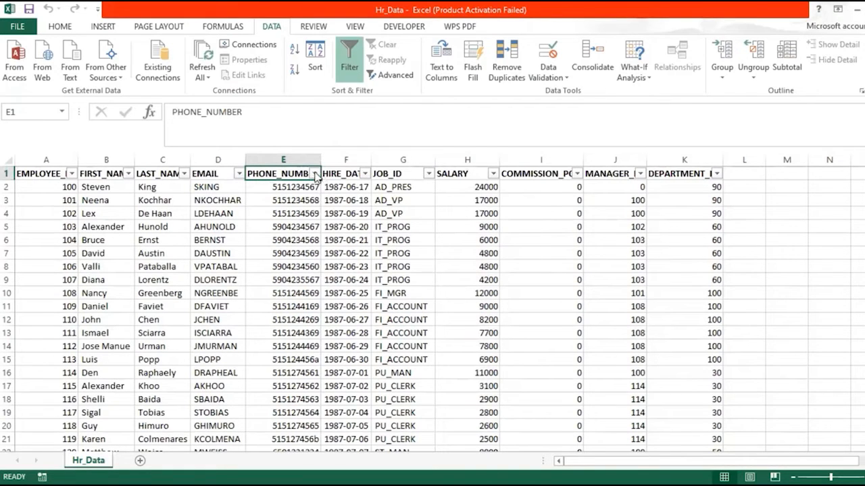
Sort PHONE_NUMBER from largest to smallest and fill the phone numbers containing letters, E2:E6, with yellow
click(315, 174)
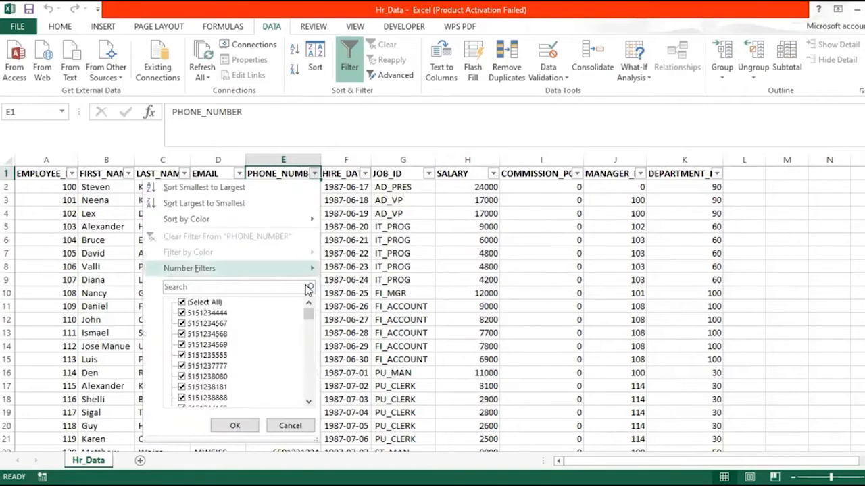
click(283, 203)
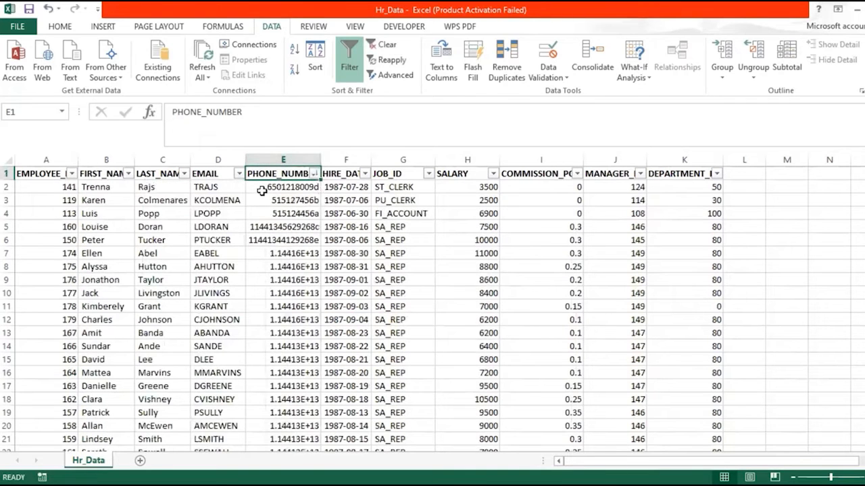
drag(260, 189, 265, 240)
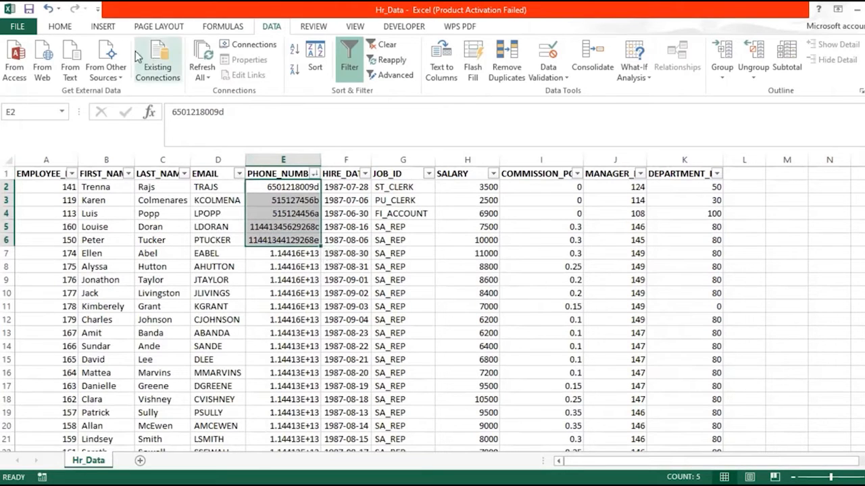
click(60, 27)
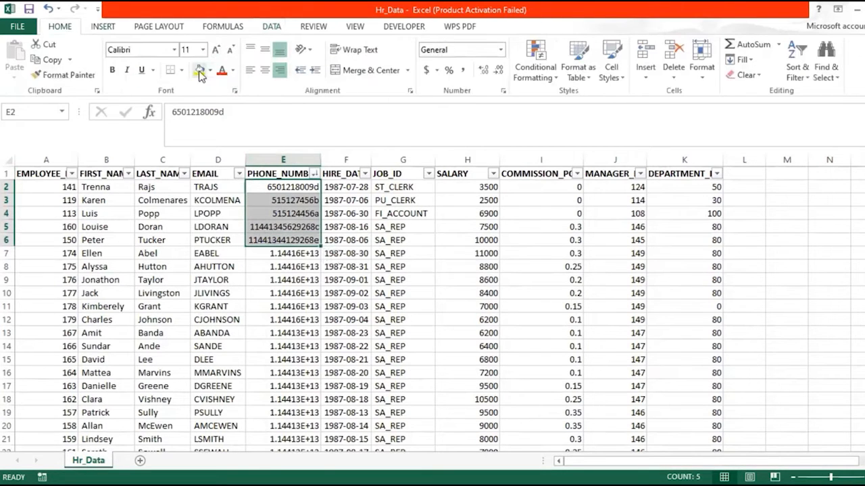
click(200, 70)
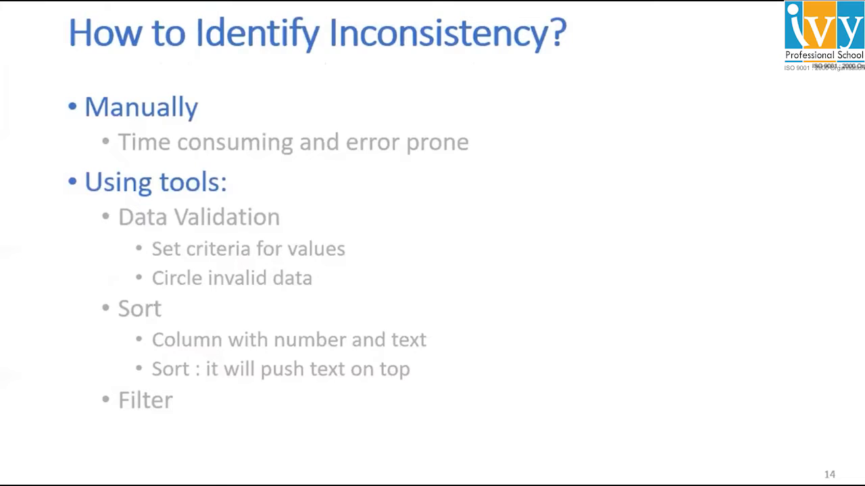
Filter the Region column in the customers_region workbook to show only the Eat and Sth entries
key(Right)
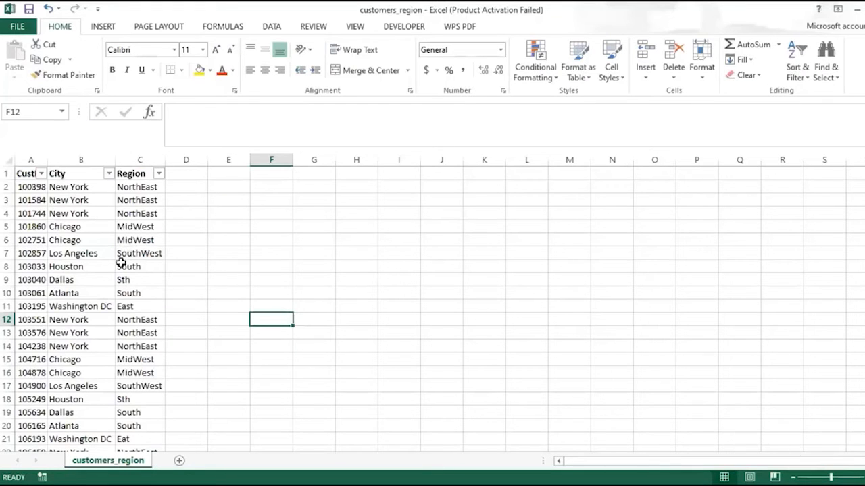
click(158, 175)
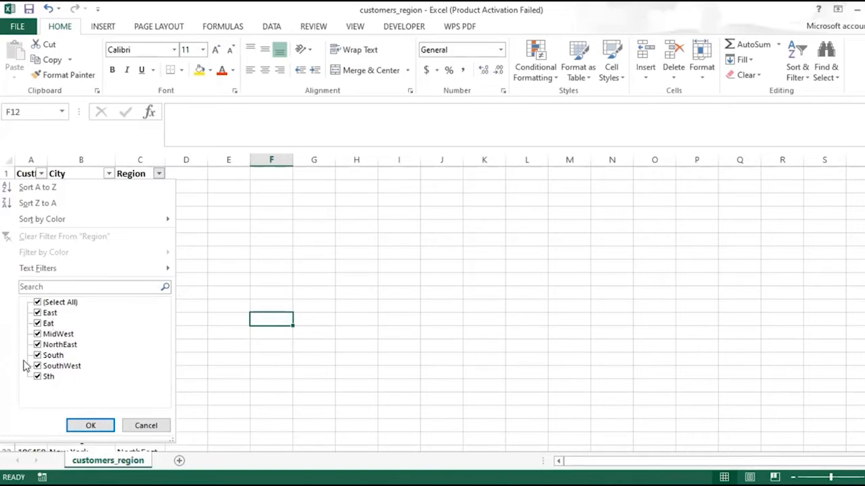
click(39, 303)
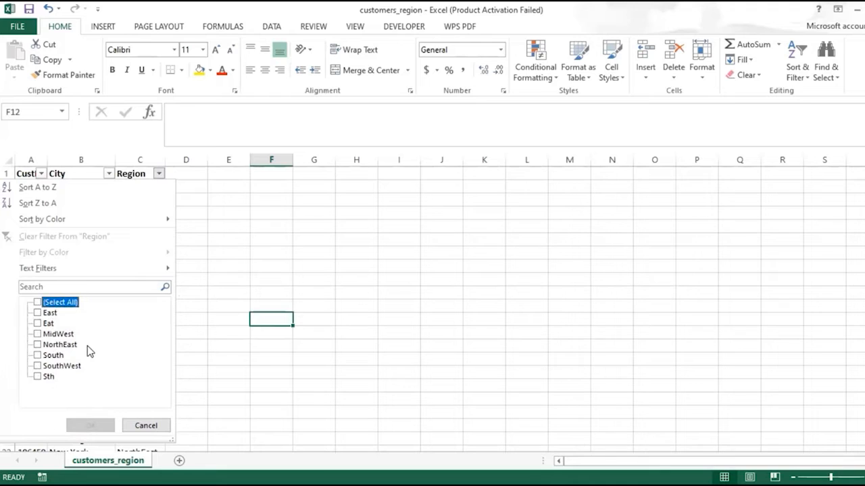
click(37, 324)
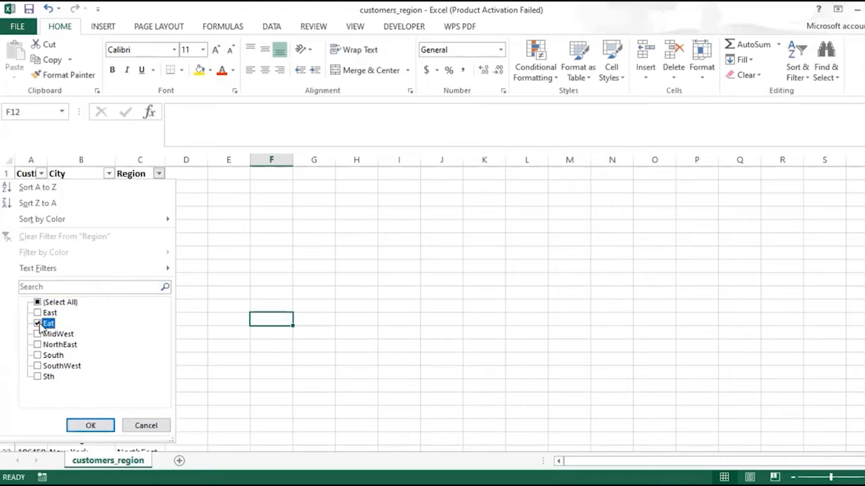
click(38, 377)
click(92, 426)
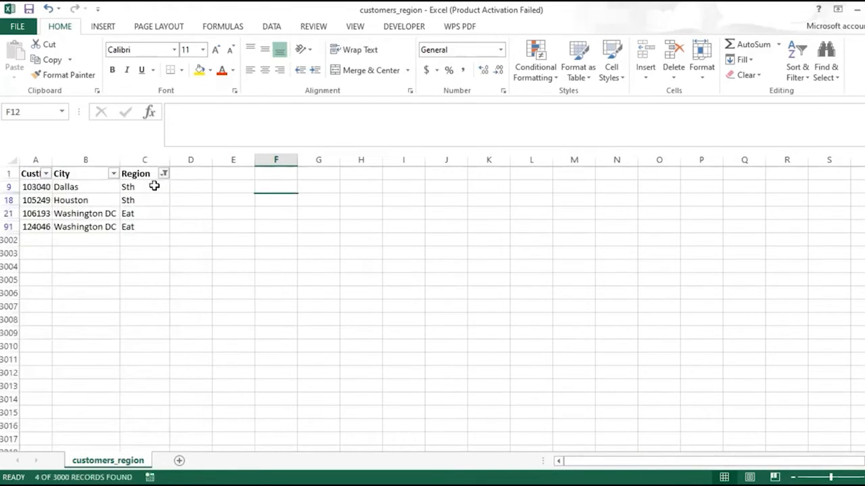
Correct the two misspelled Sth entries in the Region column to South
click(154, 186)
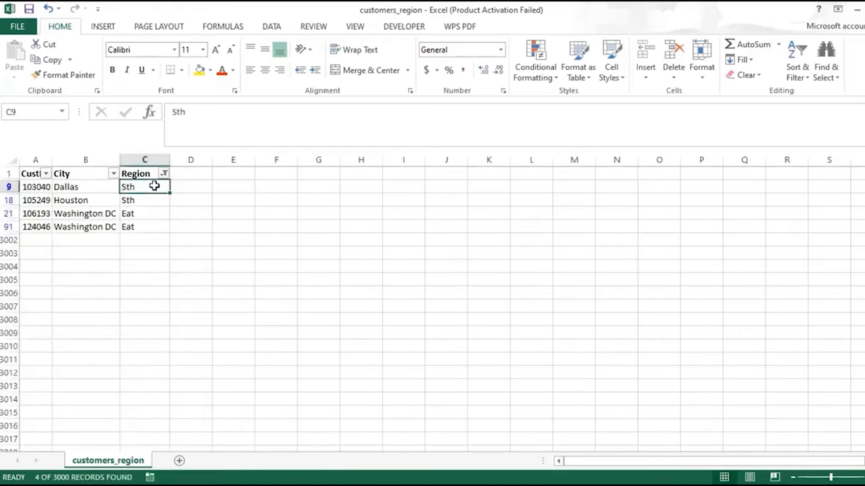
click(177, 112)
text(ou)
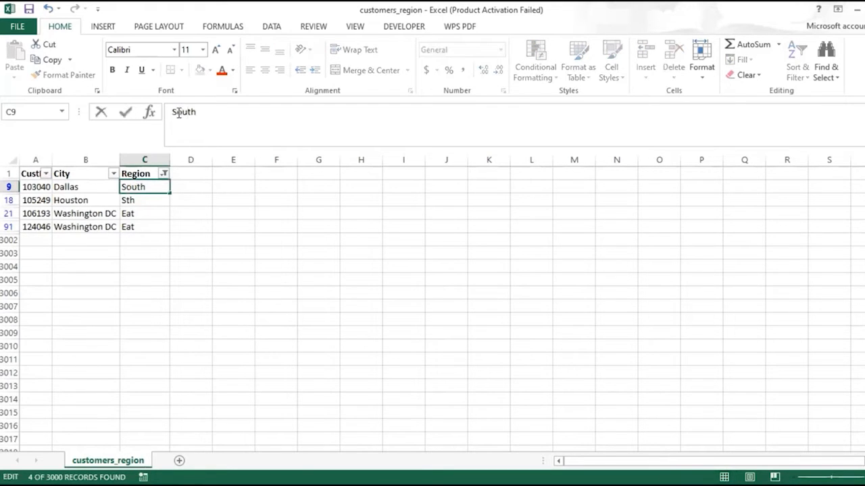
key(Return)
click(178, 112)
text(ou)
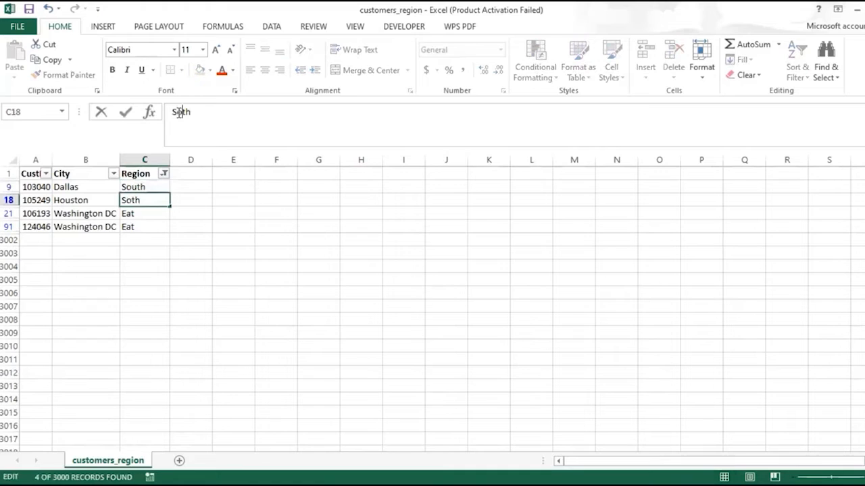
key(Return)
Correct the two misspelled Eat entries in the Region column to East
click(179, 112)
text(s)
key(Return)
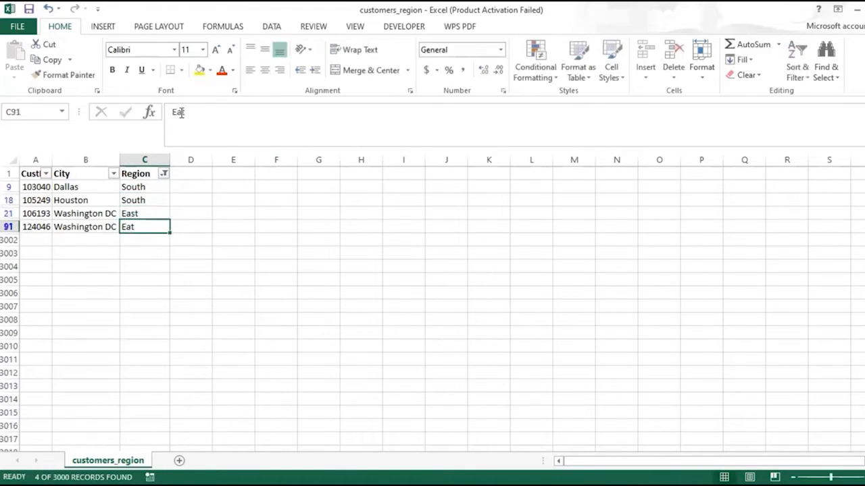
click(181, 112)
text(s)
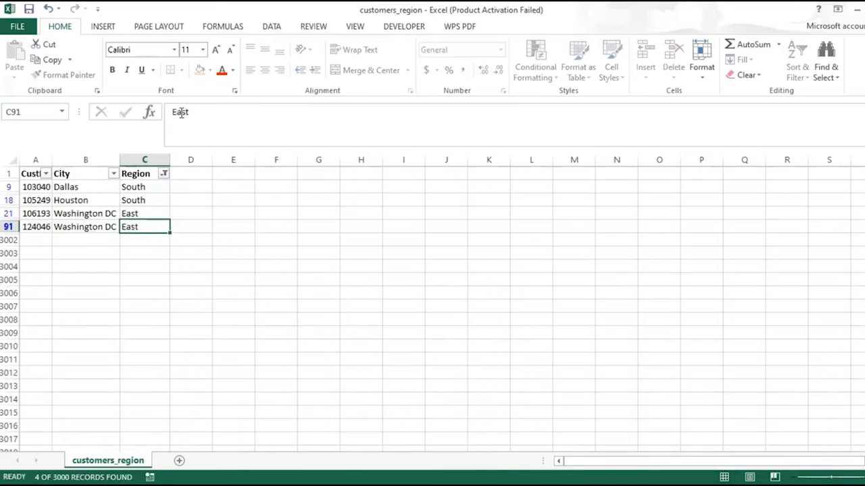
key(Return)
Reselect all values in the Region filter so that every record is shown again
click(165, 174)
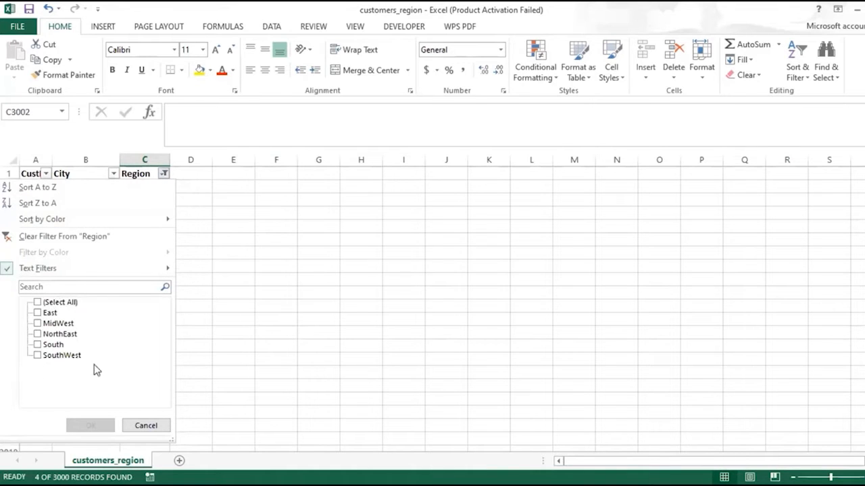
click(38, 302)
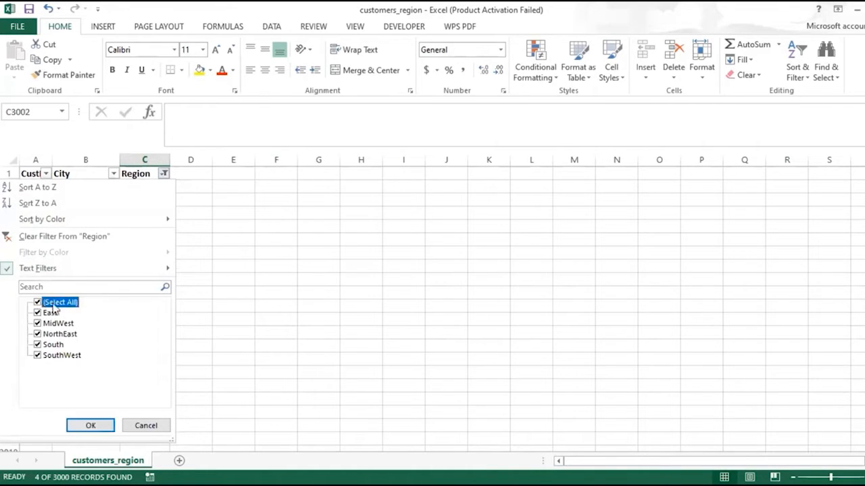
click(95, 428)
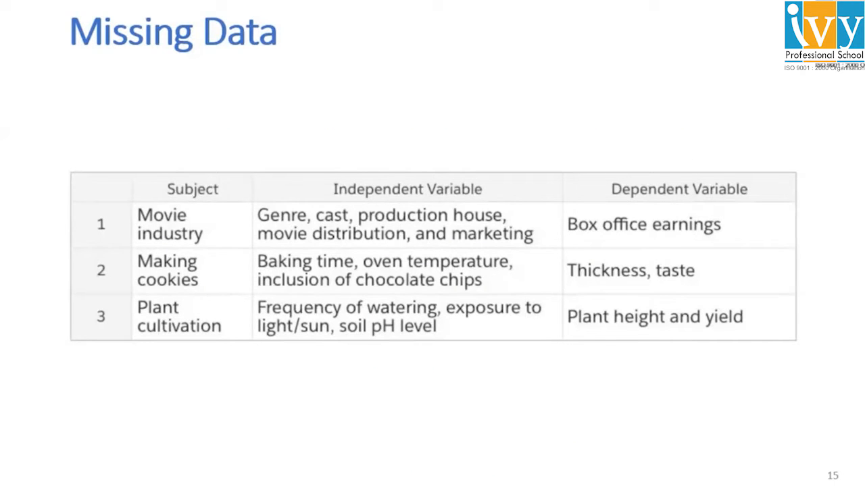
Reveal the points on the two types of variables, dependent and independent, on the Missing Data slide
key(Right)
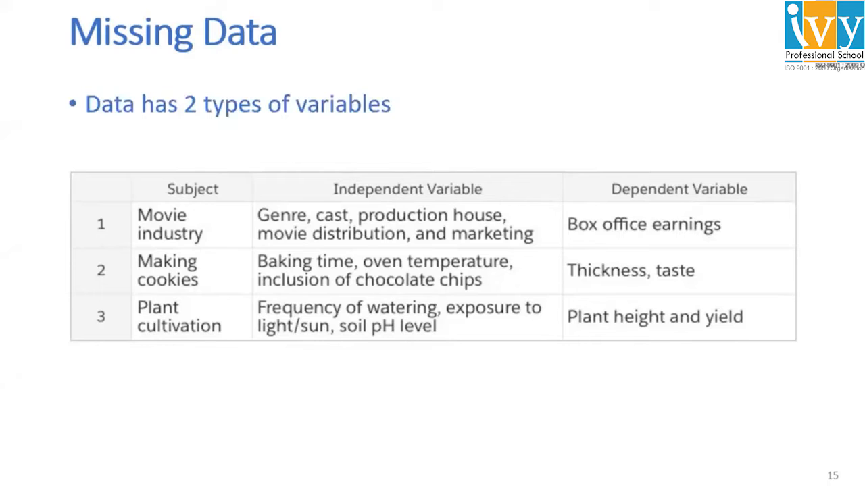
key(Right)
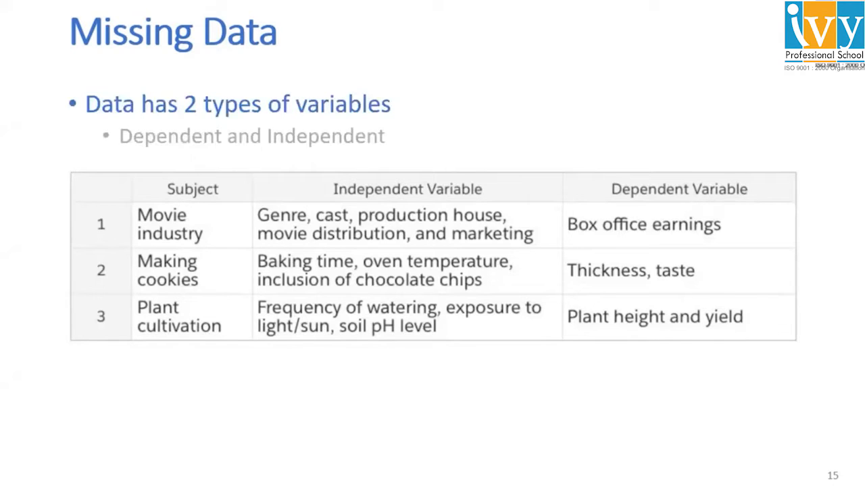
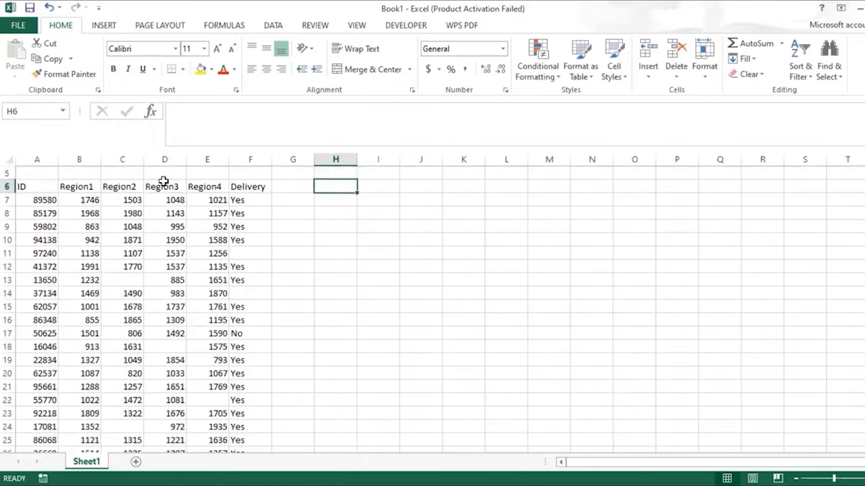
Turn on filtering for the Book1 table whose headers run from ID to Delivery in row 6
click(47, 187)
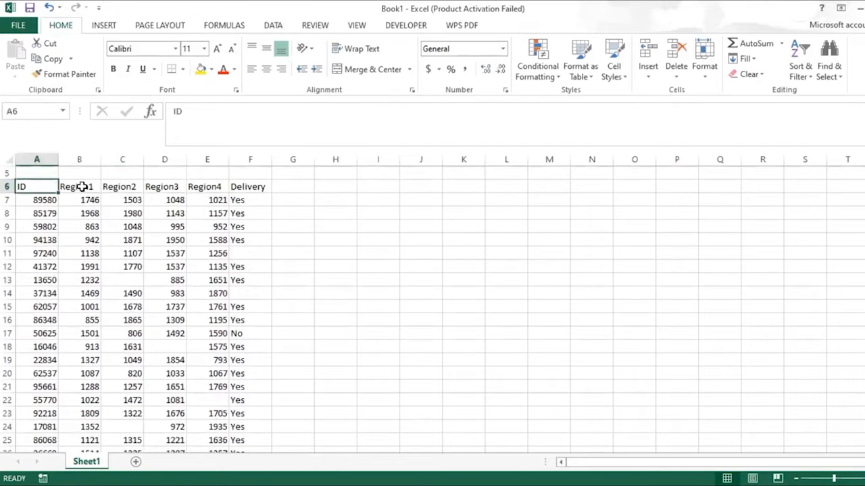
click(264, 186)
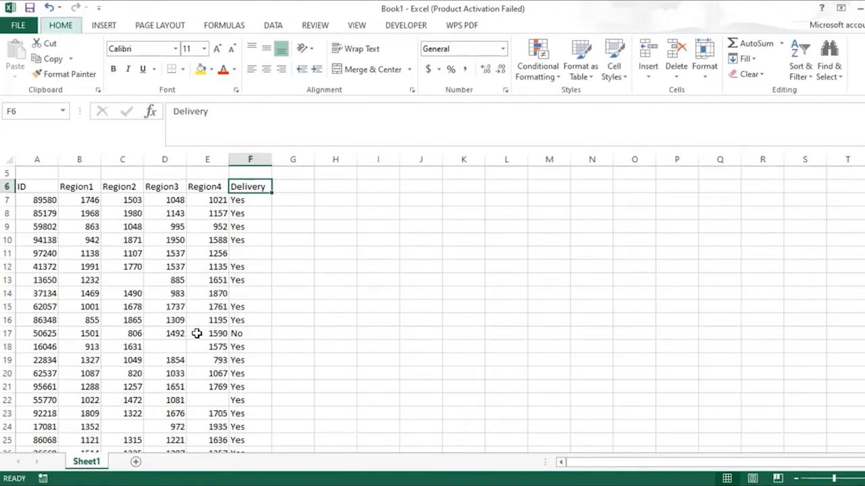
key(alt+a)
key(t)
Examine the ID column's values and its filter list through to the end for blank entries
drag(35, 200, 39, 335)
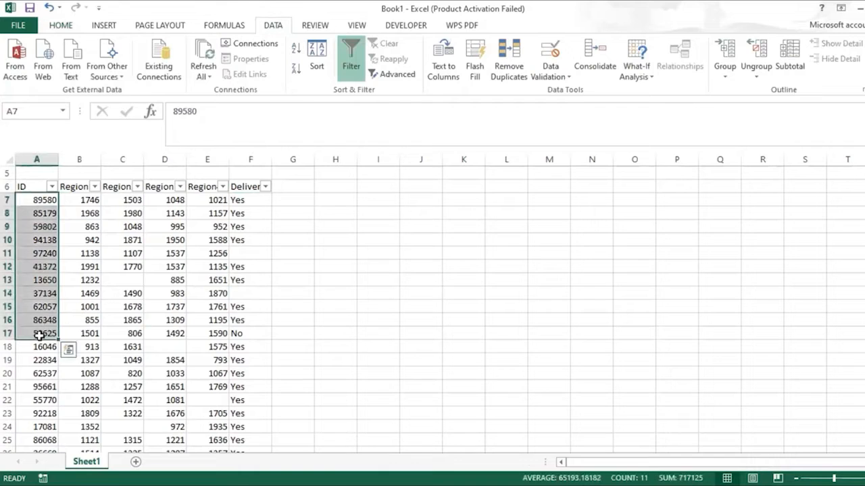
click(38, 226)
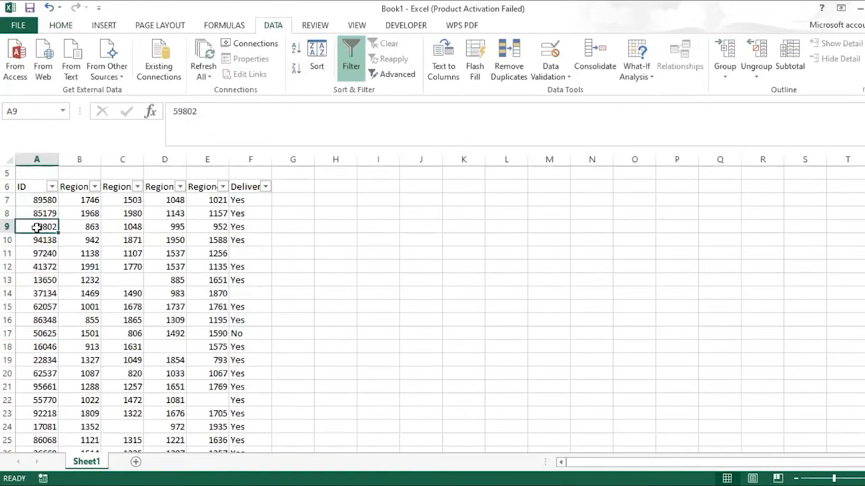
click(34, 293)
key(Down)
key(Down)
key(Down)
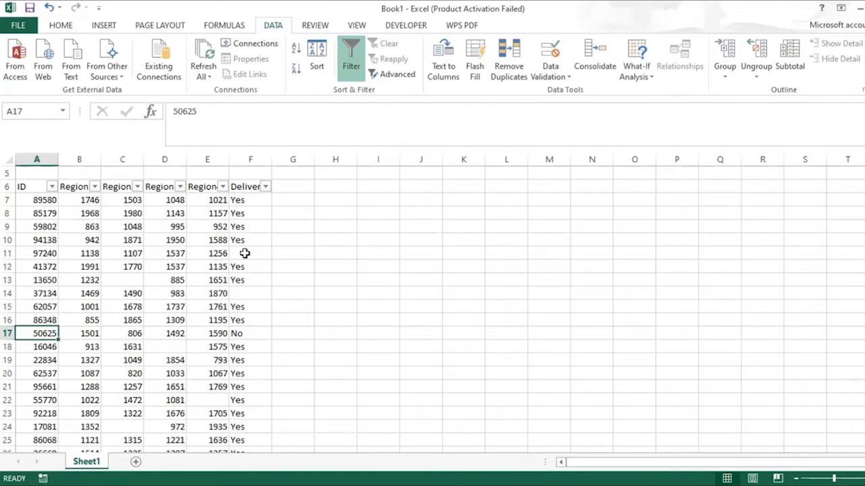
click(52, 187)
drag(164, 328, 165, 414)
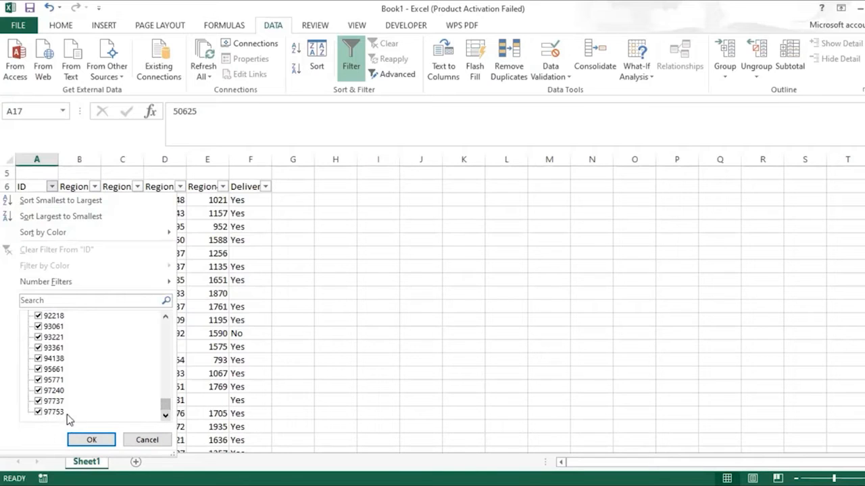
click(161, 440)
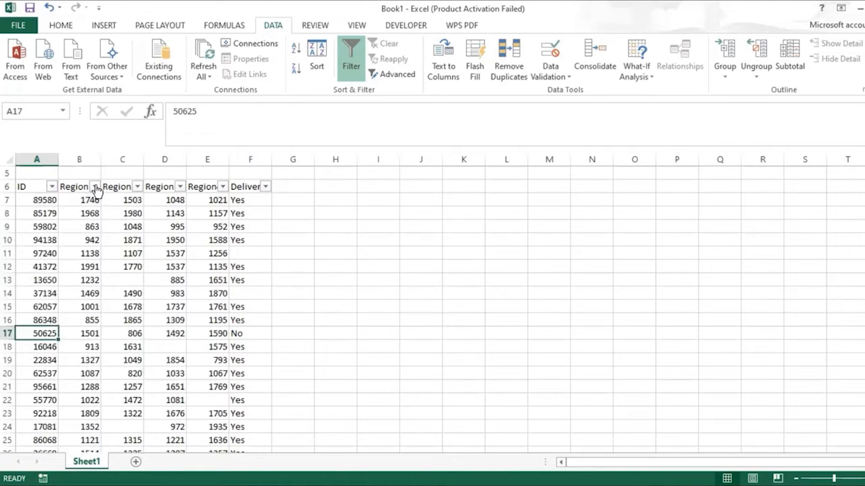
Check the end of the Region1 filter list for blank entries without applying a filter
click(94, 186)
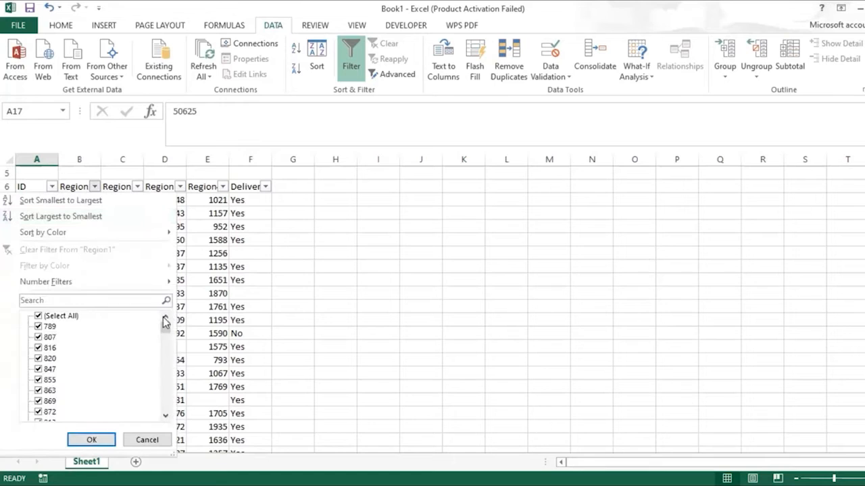
drag(161, 327, 164, 404)
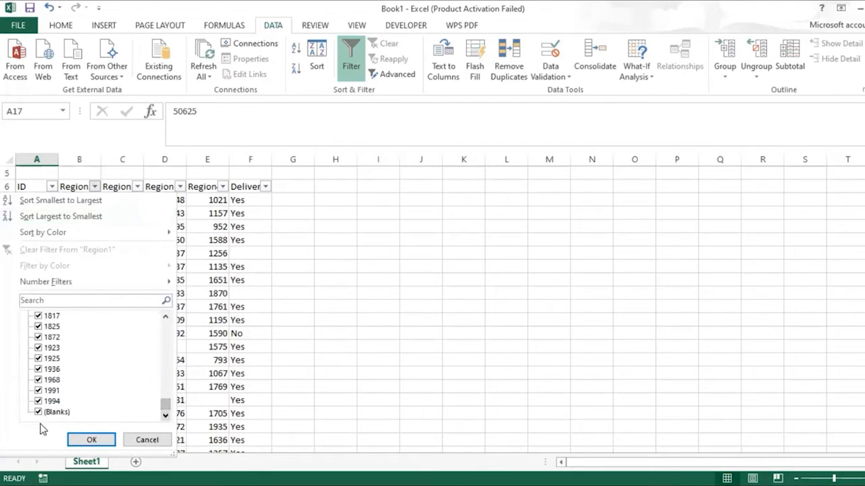
click(144, 440)
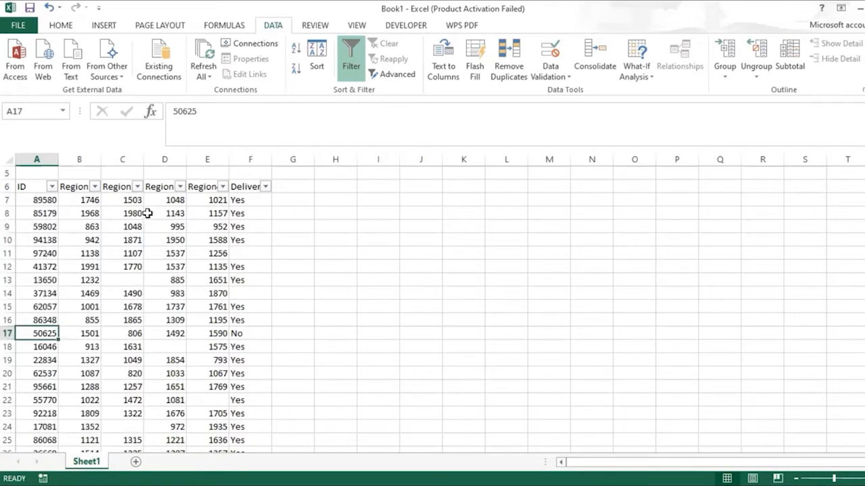
Check the filter lists of column C and the Delivery column for blank entries without applying a filter
click(137, 186)
drag(168, 337, 166, 423)
click(145, 439)
click(266, 186)
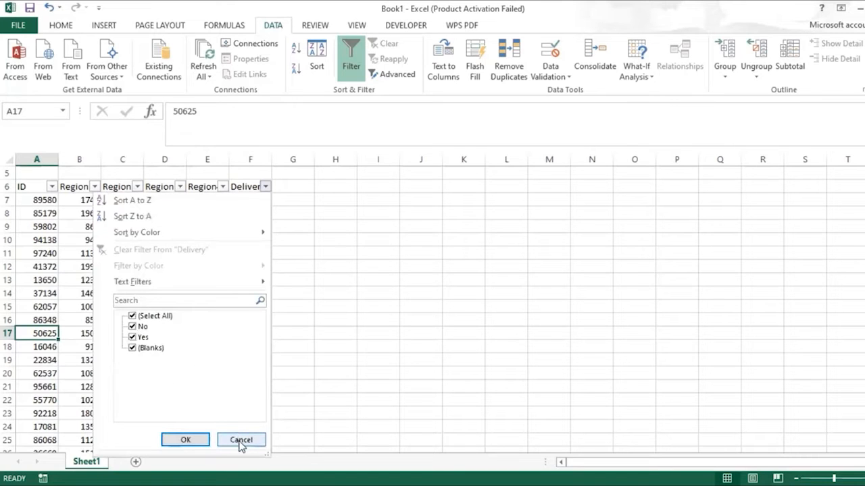
click(240, 440)
Enter =COUNTA(A7:A97) in A3 to count the filled ID cells, and copy the formula across to F3
scroll(336, 226, up, 2)
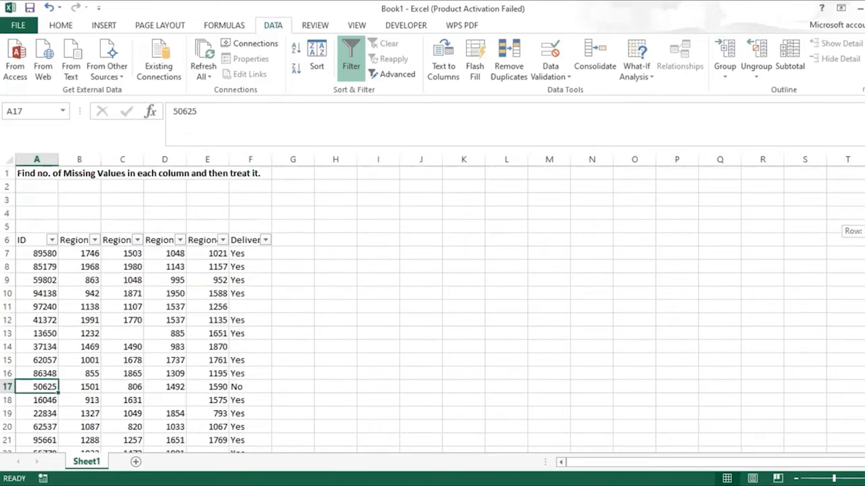
click(38, 194)
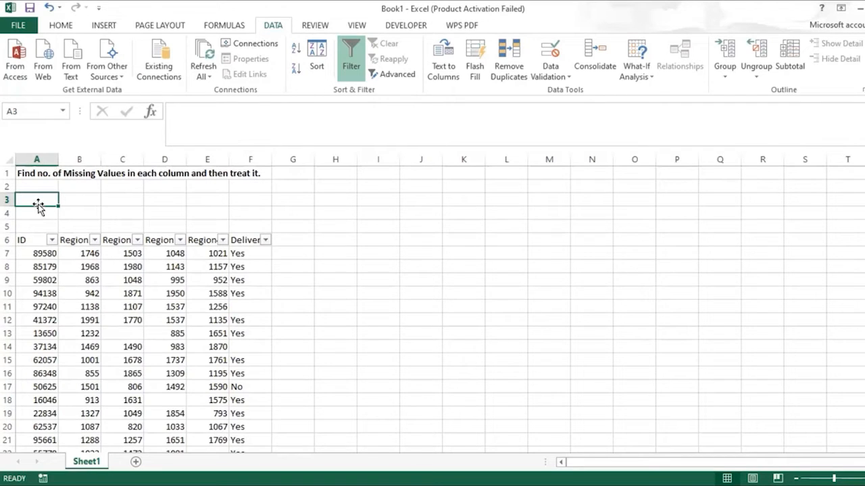
text(=co)
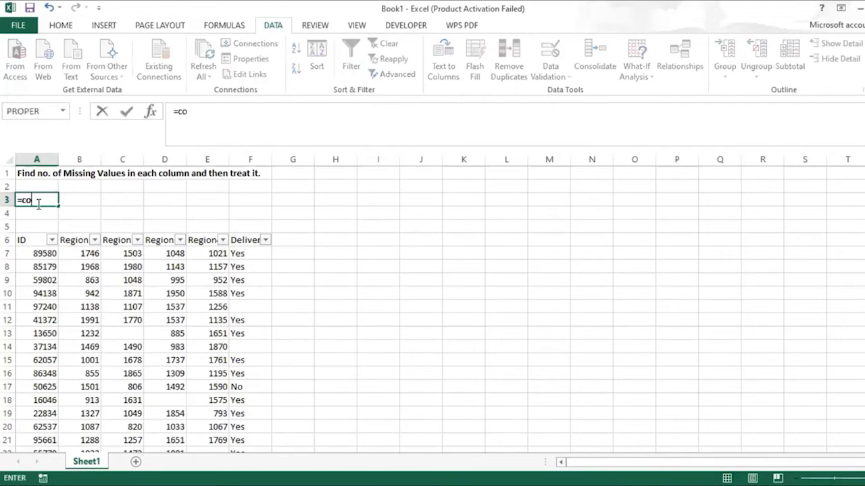
text(unta()
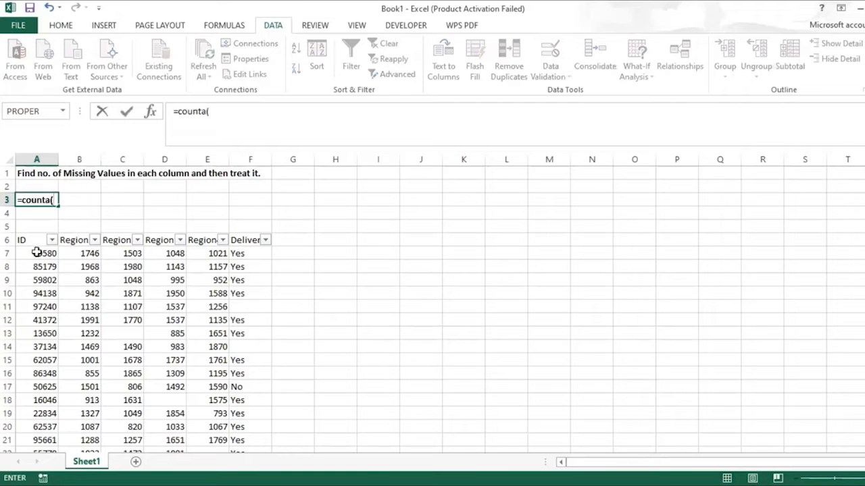
click(36, 252)
key(ctrl+shift+Down)
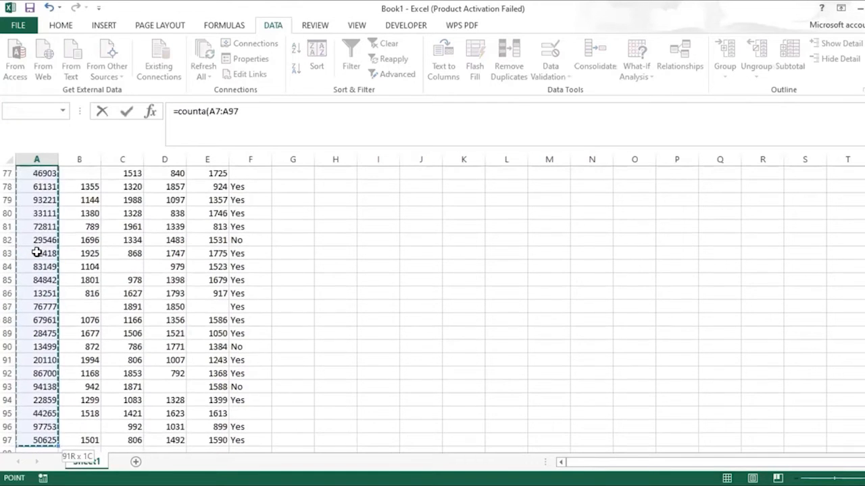
text())
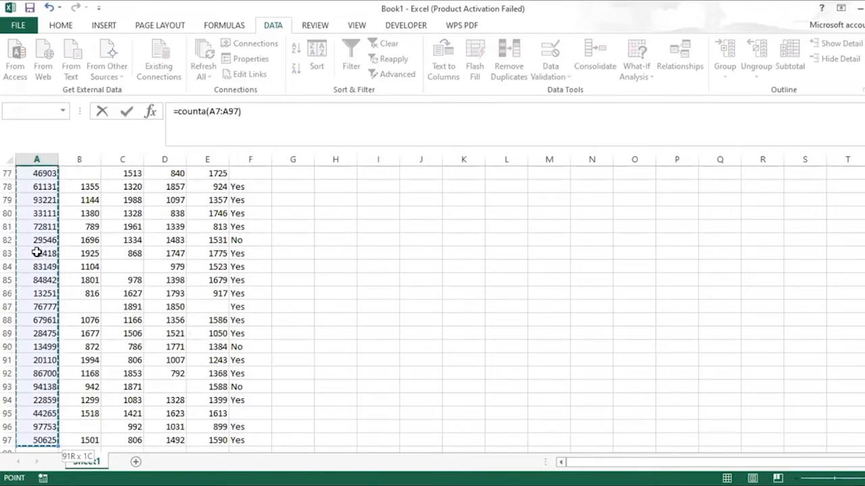
key(ctrl+Return)
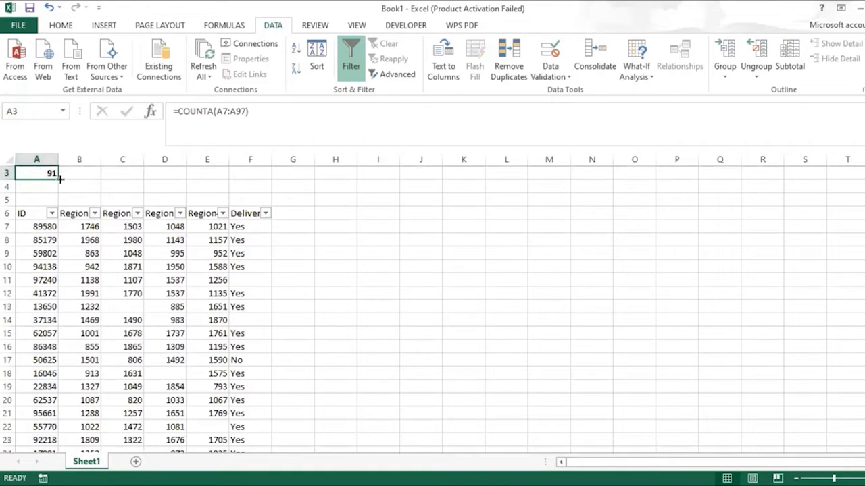
drag(59, 179, 263, 177)
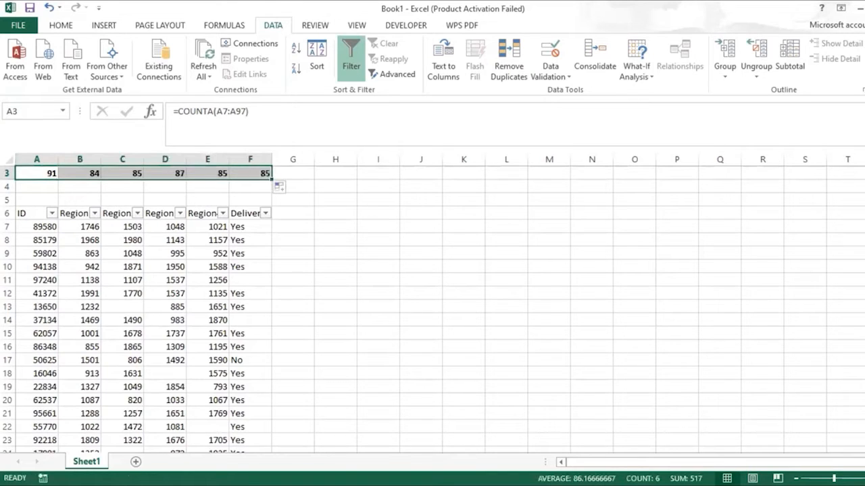
Calculate the missing-value share in B4 with =1-B3/$A$3 and copy the formula across to F4
scroll(493, 189, up, 1)
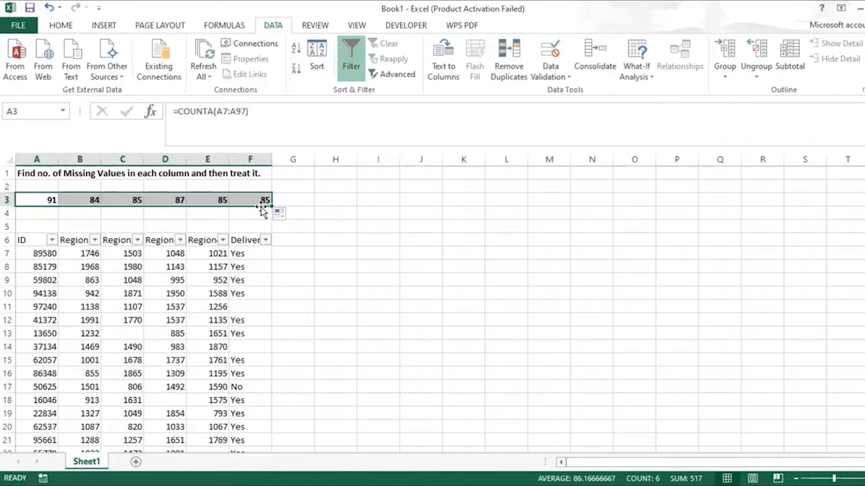
click(34, 218)
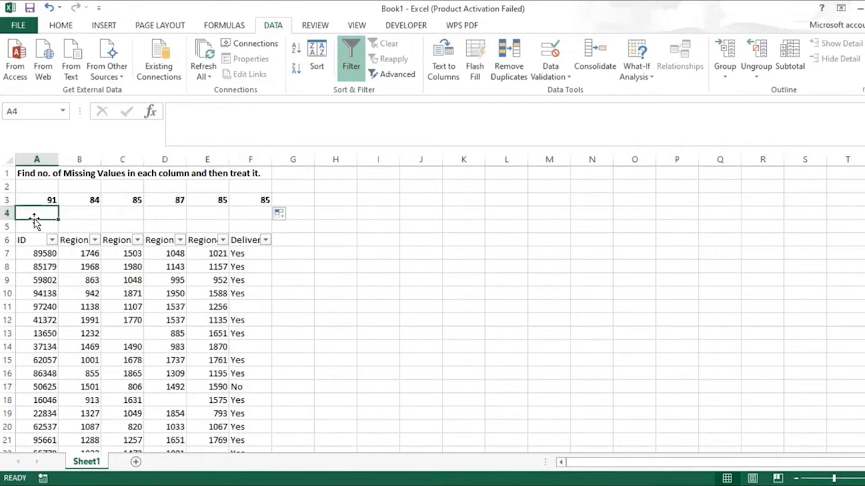
click(77, 214)
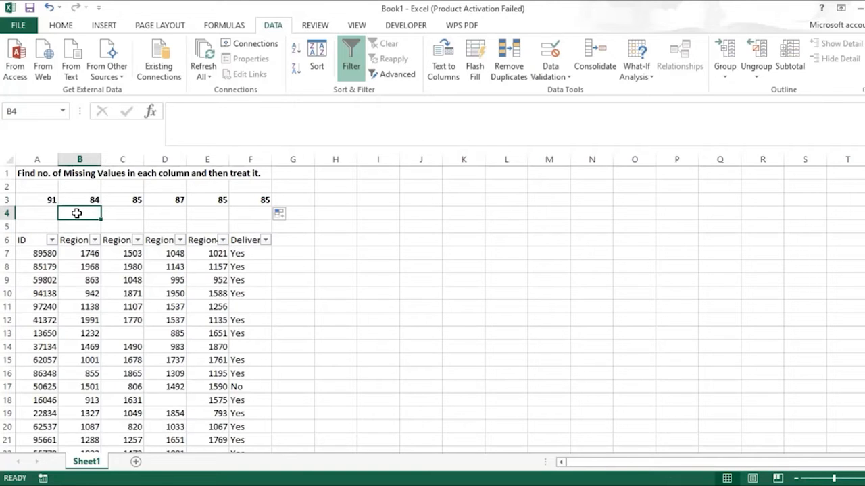
text(=1-)
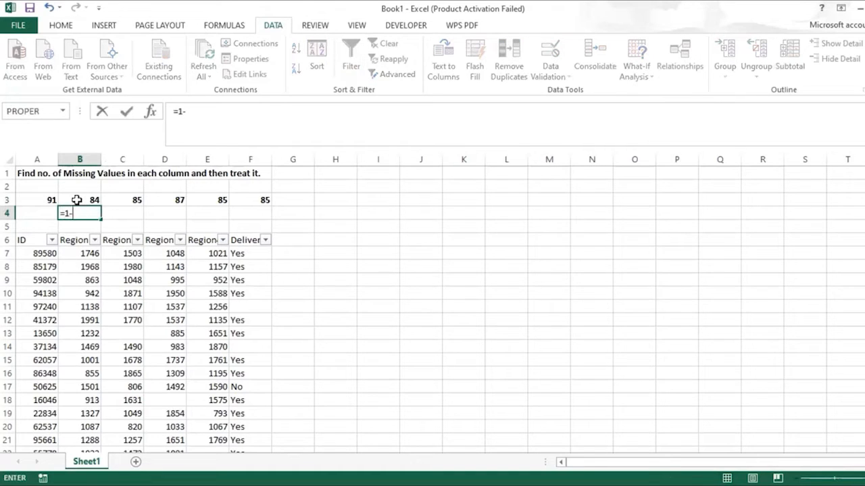
click(77, 200)
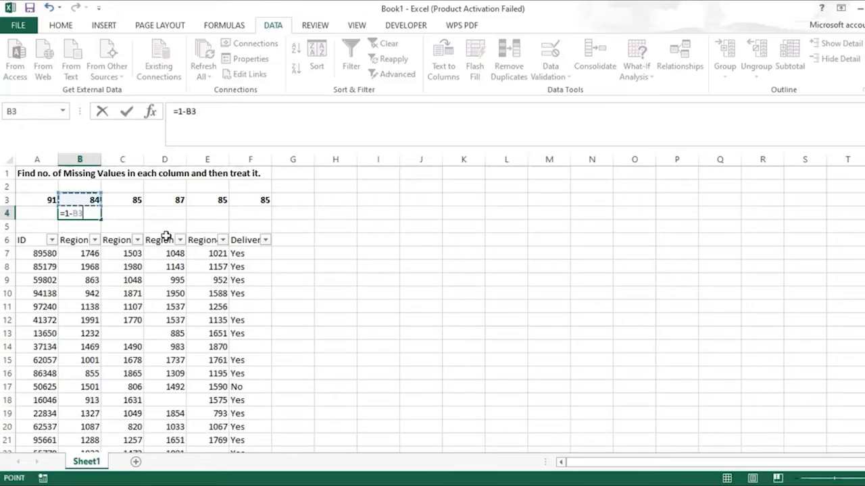
text(/)
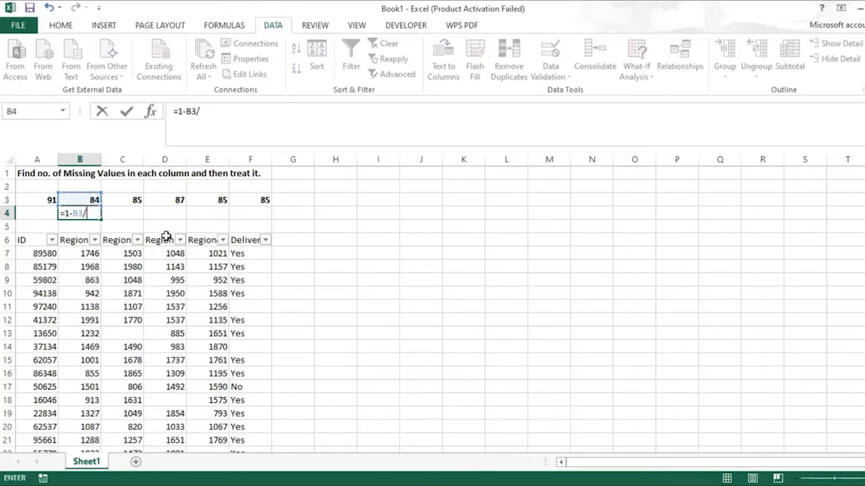
click(41, 200)
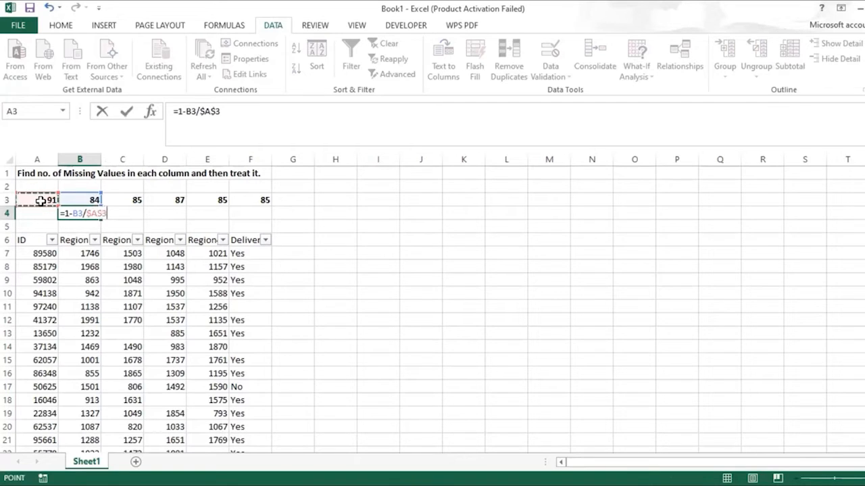
key(Return)
click(84, 212)
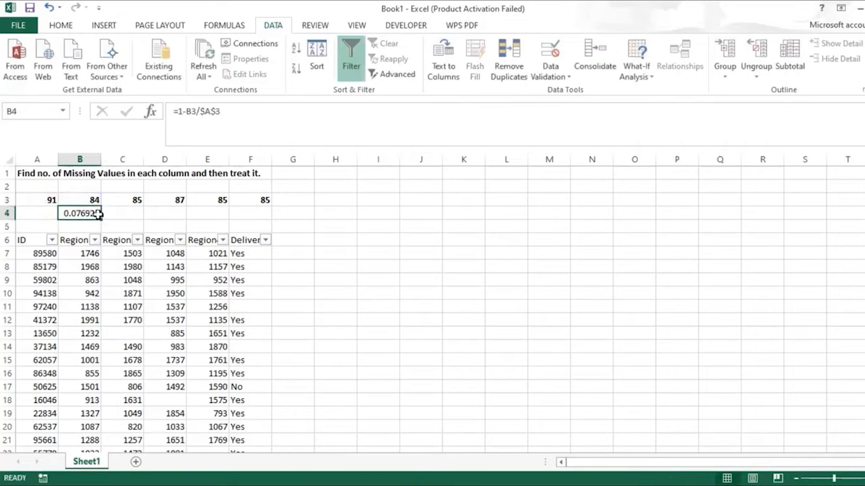
drag(100, 220, 270, 217)
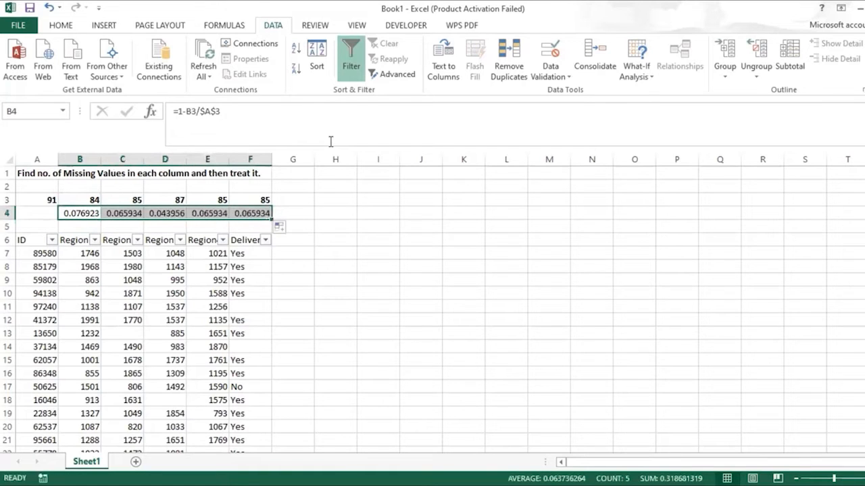
Format the missing-value shares in B4:F4 as percentages
click(49, 25)
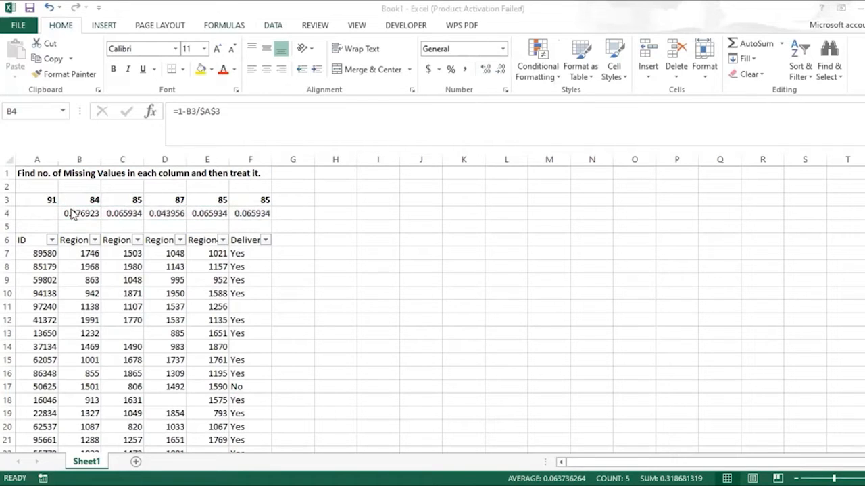
click(451, 70)
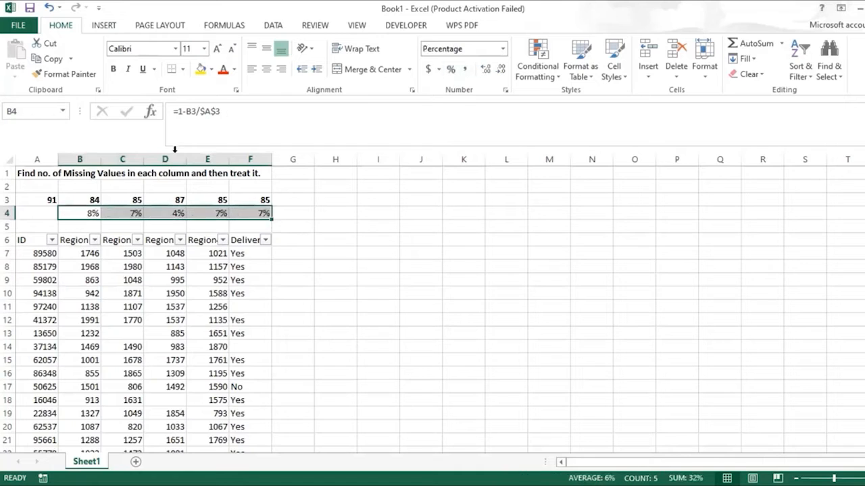
click(365, 224)
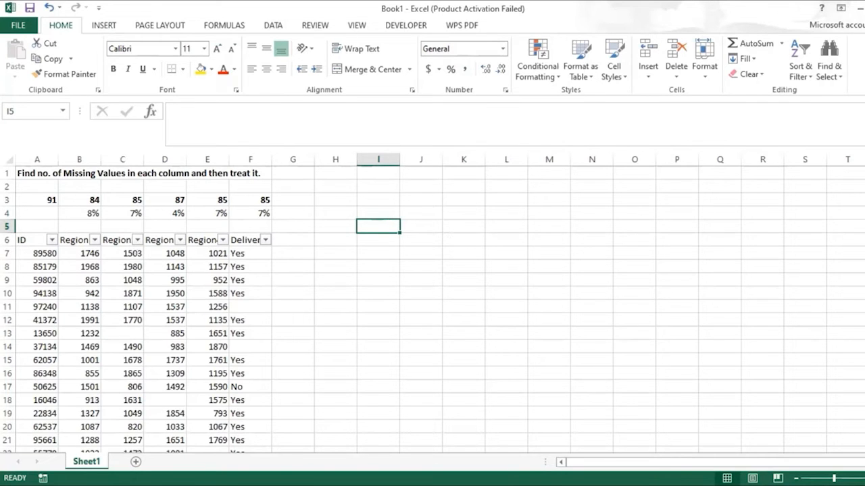
Enter =COUNTA(A6:F6) in G6 to count the filled cells of the header row
mouse_move(864, 189)
mouse_down()
mouse_move(864, 209)
mouse_move(864, 189)
mouse_up()
click(322, 202)
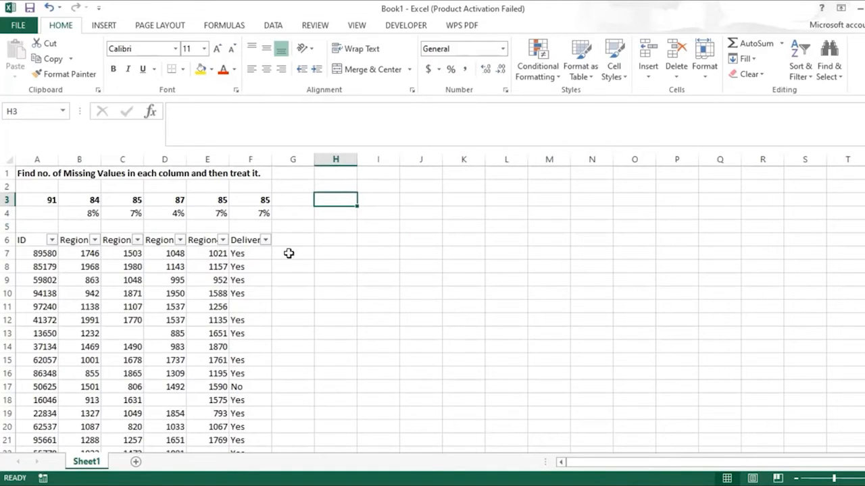
click(308, 242)
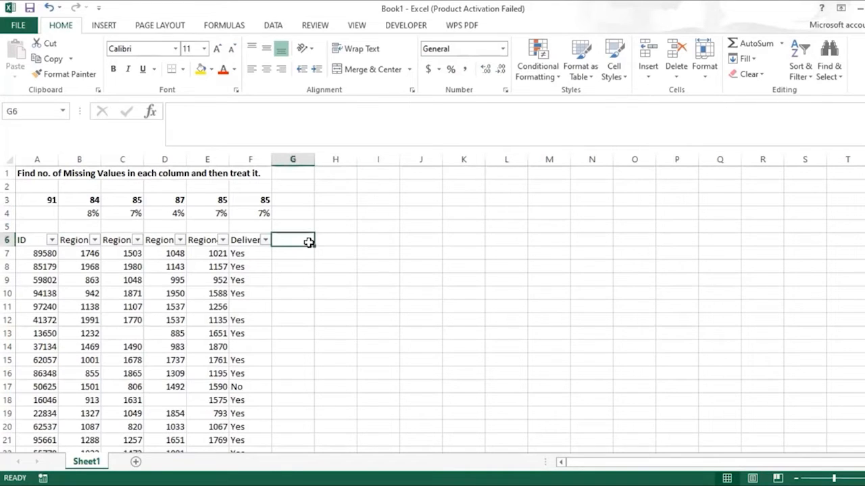
text(=cop)
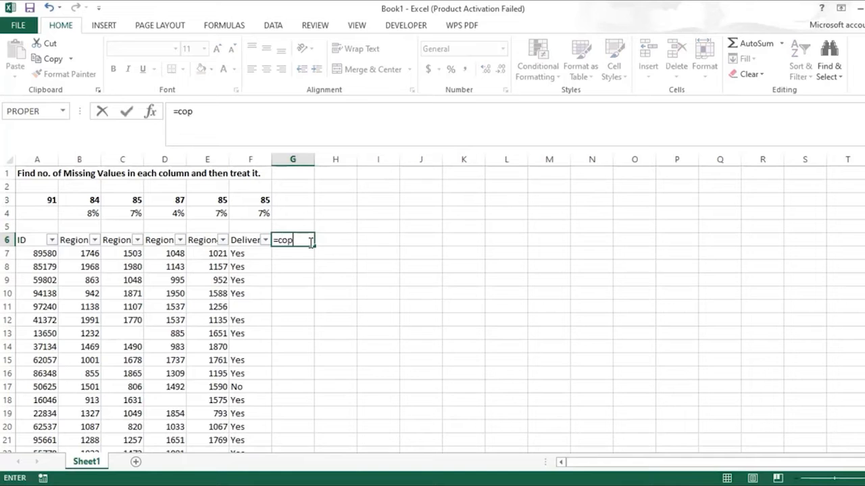
key(BackSpace)
key(BackSpace)
text(ounta()
click(37, 240)
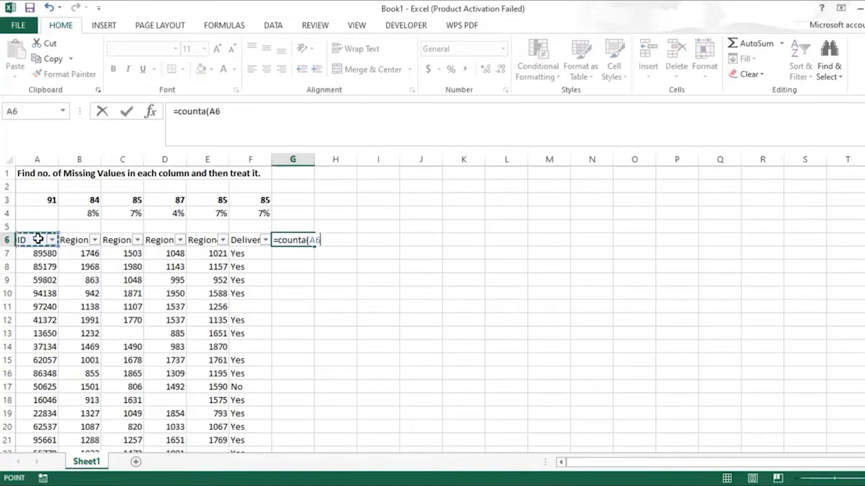
shift+click(239, 234)
text())
key(Return)
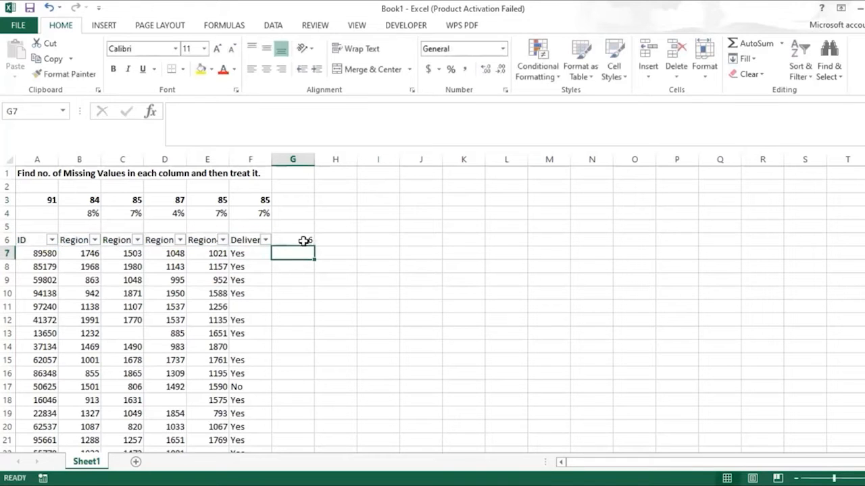
Copy the row count formula from G6 down column G to the last data row
key(Up)
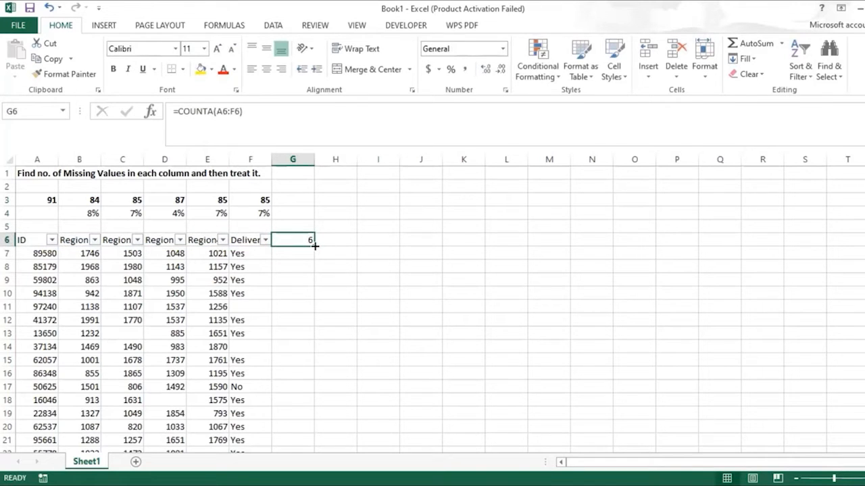
double_click(313, 246)
drag(861, 200, 862, 274)
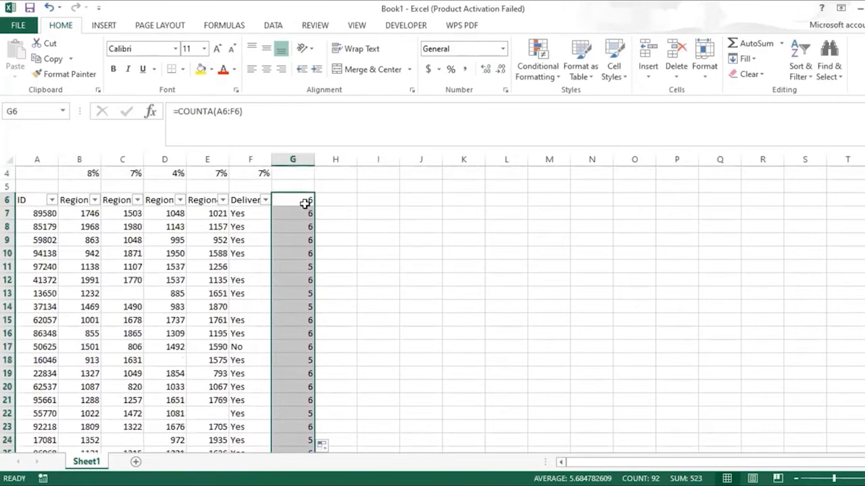
Calculate the first data row's missing-value share in H7 with =1-G7/$G$6
click(326, 212)
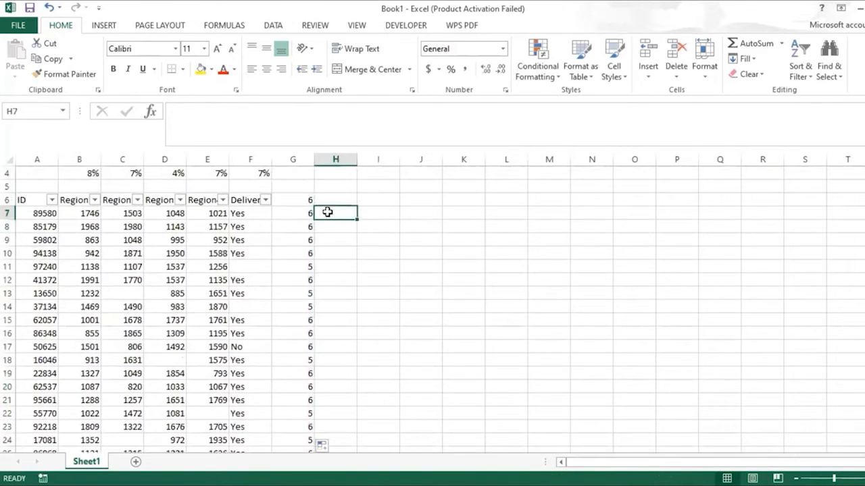
text(=1-)
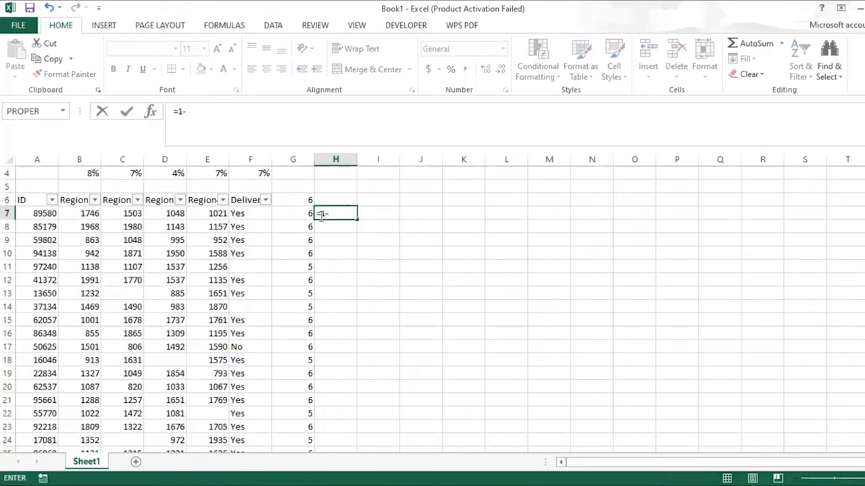
click(291, 214)
text(/)
click(292, 199)
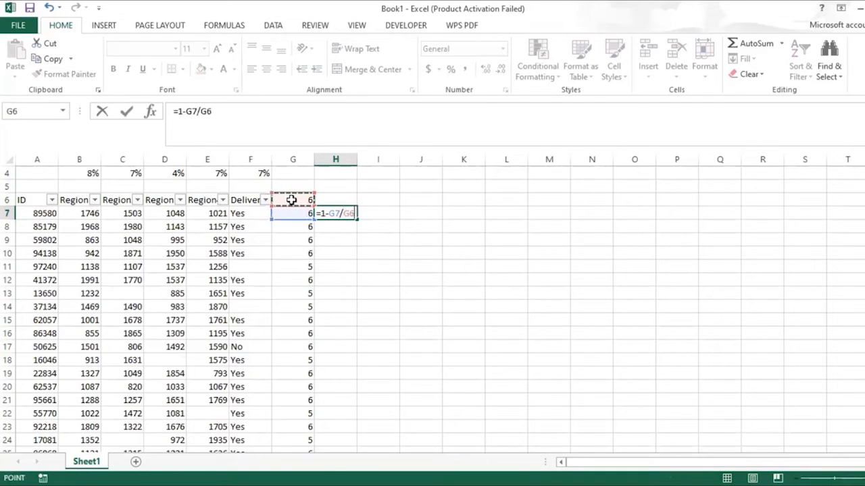
key(F4)
key(Return)
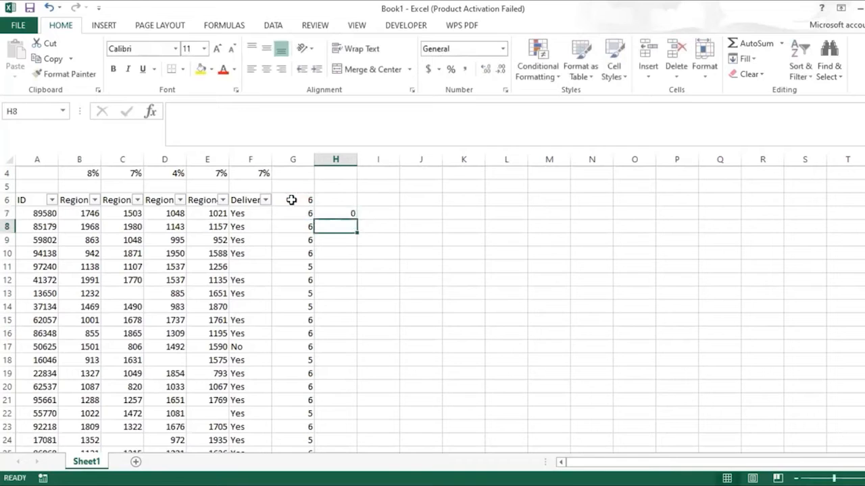
Copy the H7 formula down to the last data row and format the results as percentages
click(336, 215)
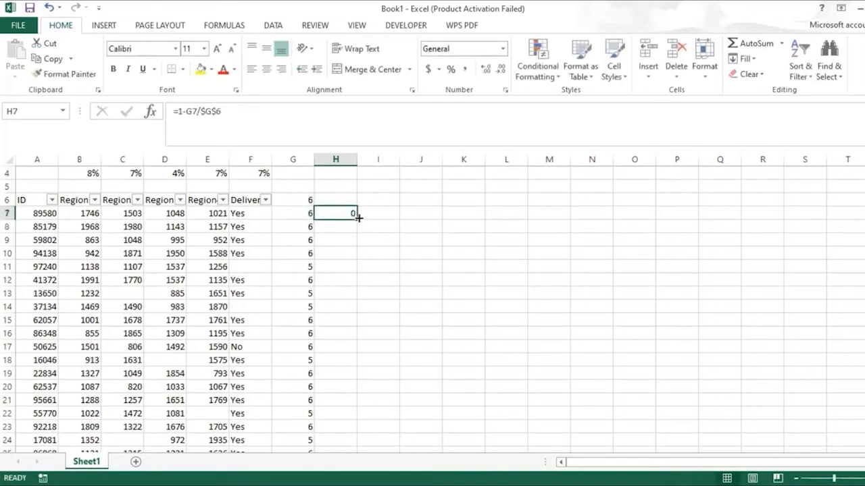
double_click(354, 221)
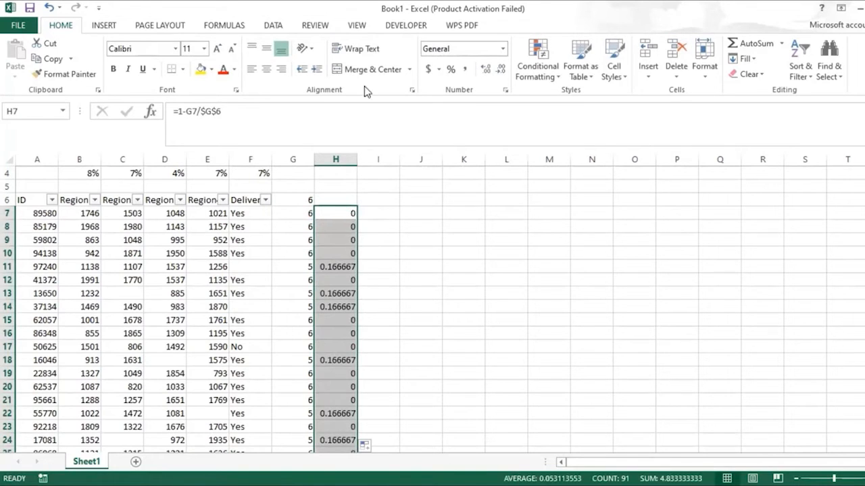
click(450, 69)
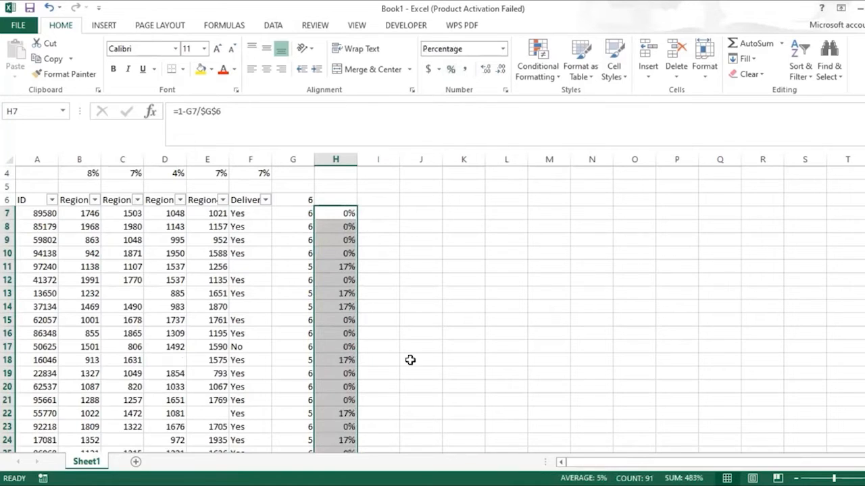
Enter the heading Missing Count in H6 above the row percentages
scroll(433, 304, down, 6)
scroll(432, 304, up, 7)
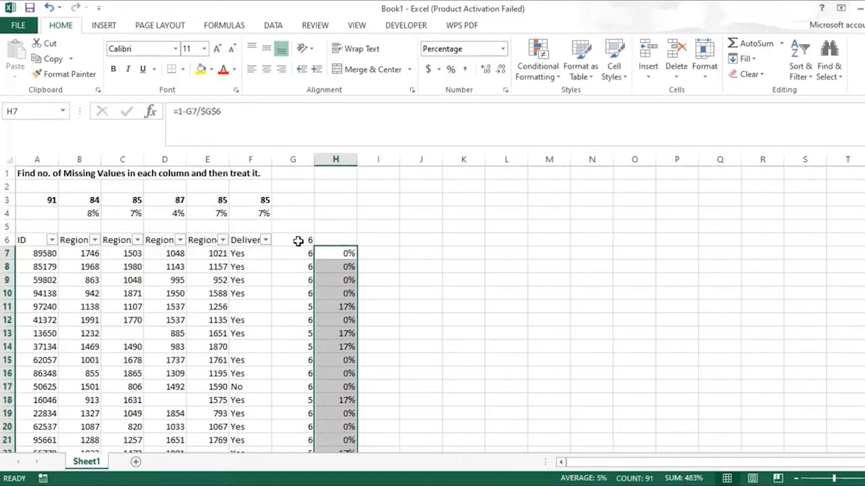
click(334, 240)
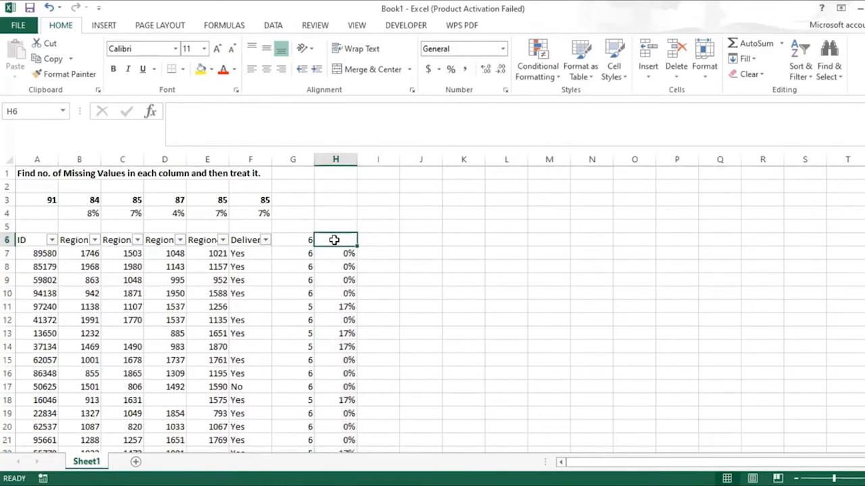
text(Mi)
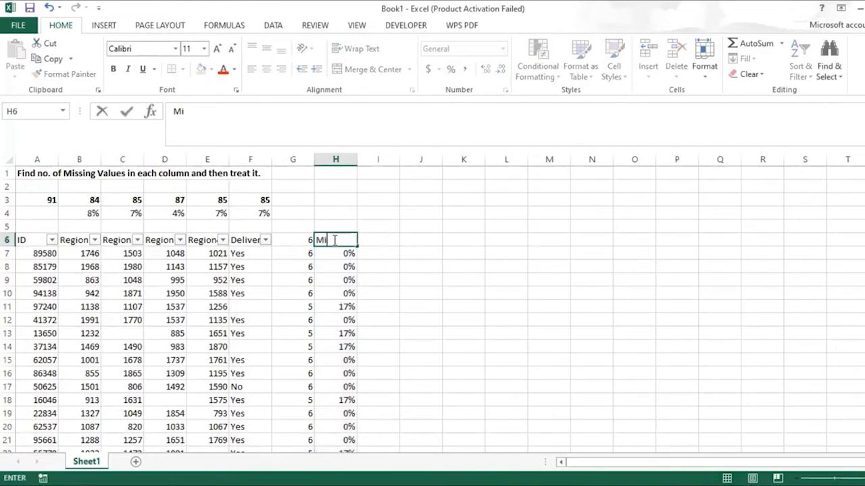
text(ssing Co)
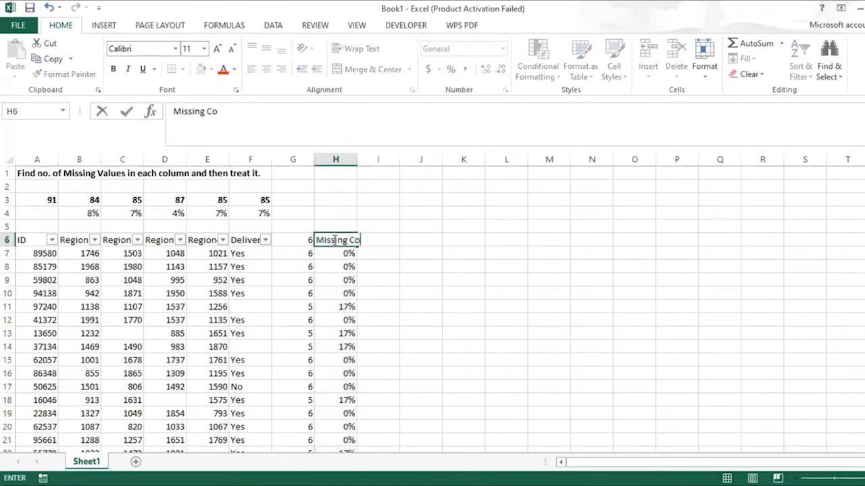
text(unt)
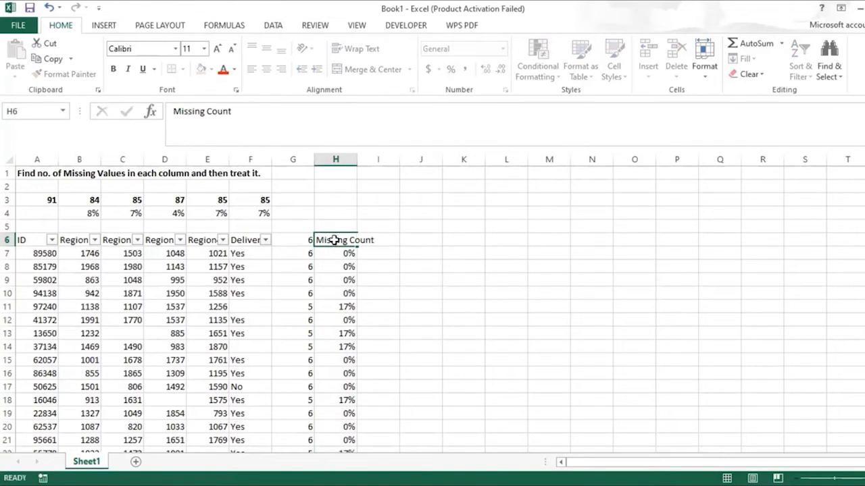
key(Return)
Copy the header row count from G6 and paste it into H4 as a value only
click(302, 239)
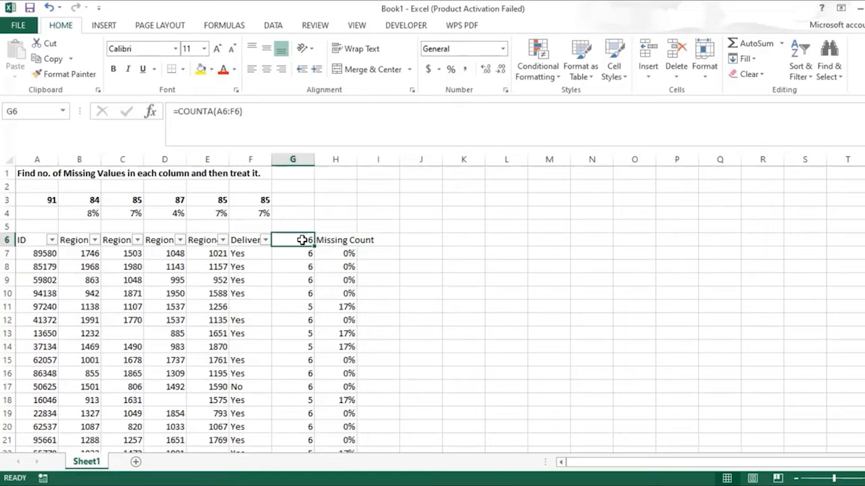
key(ctrl+c)
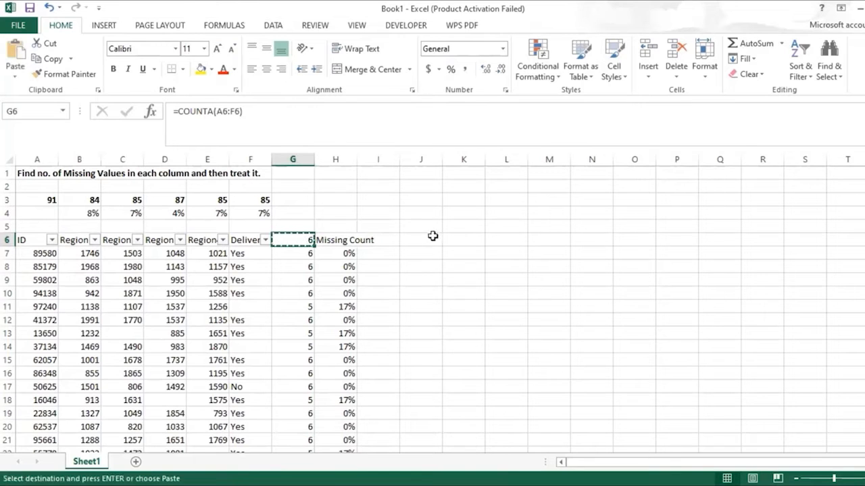
click(343, 213)
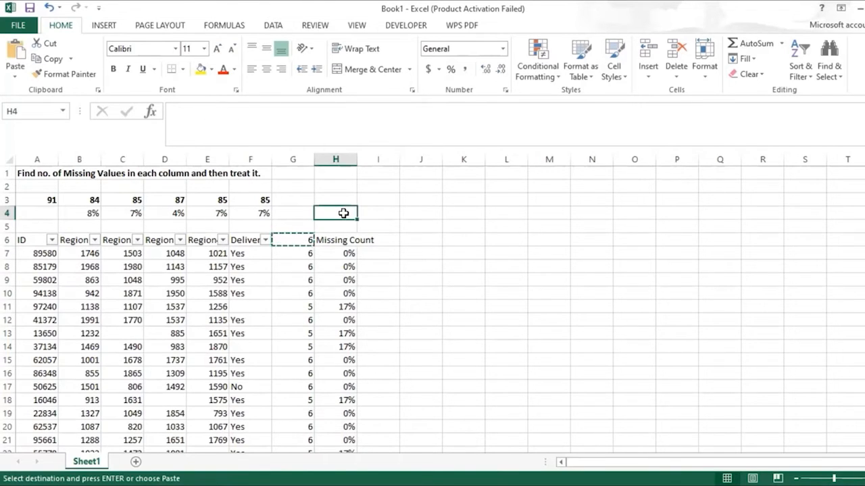
key(ctrl+alt+v)
key(v)
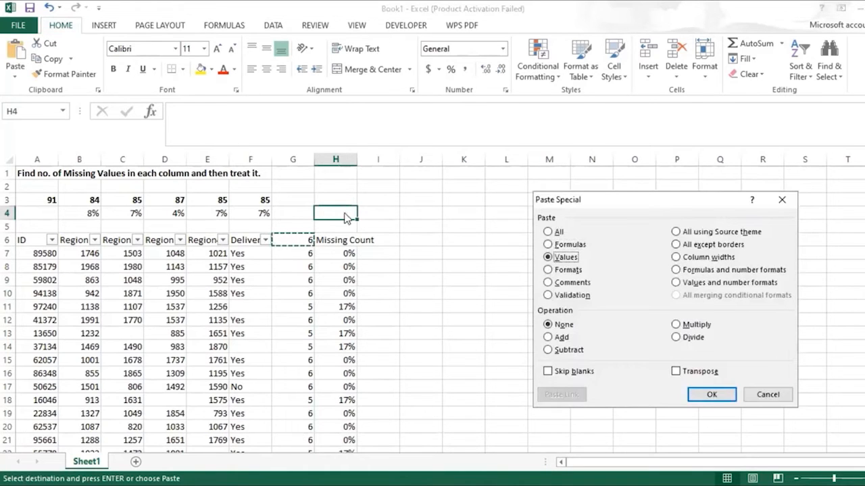
key(Return)
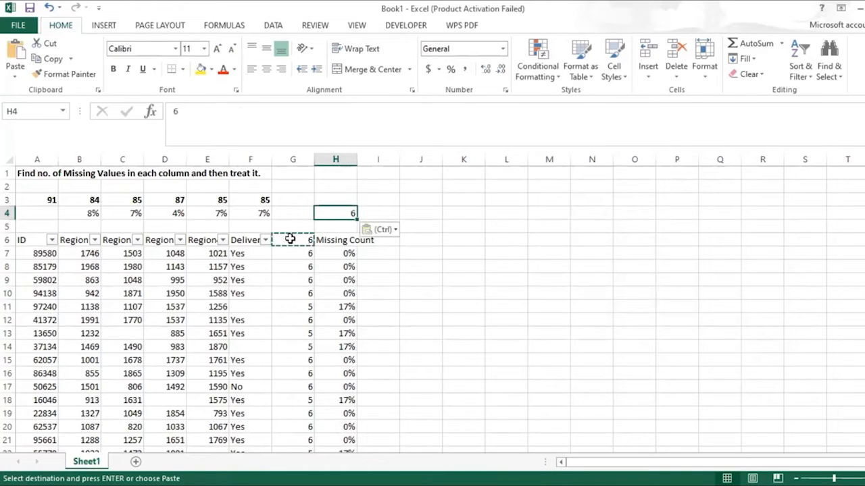
Replace the count formula in G6 with the heading Total Count
click(290, 239)
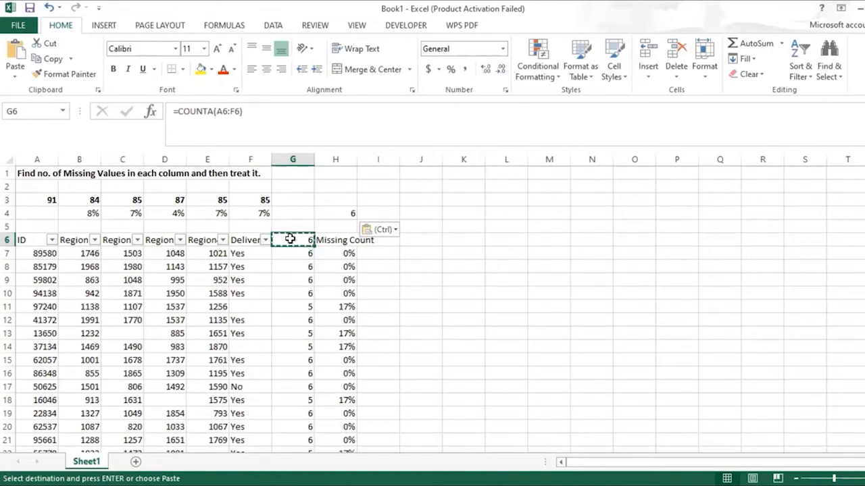
text(Total Count)
key(ctrl+Return)
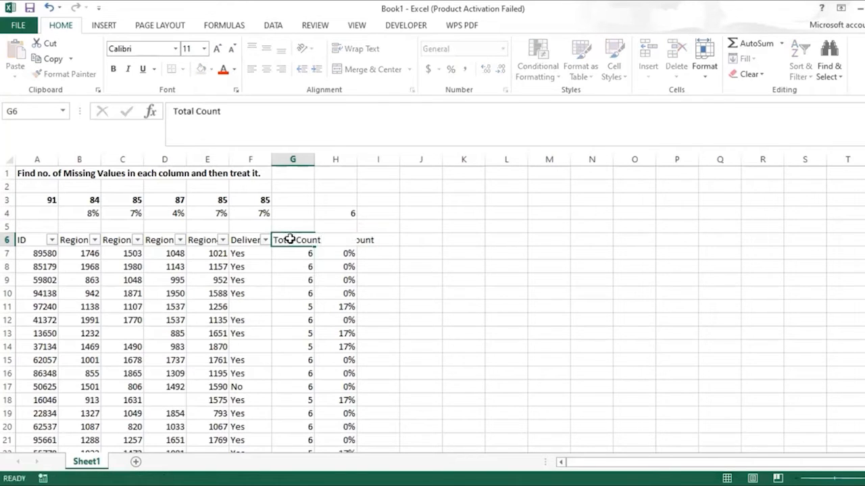
key(Return)
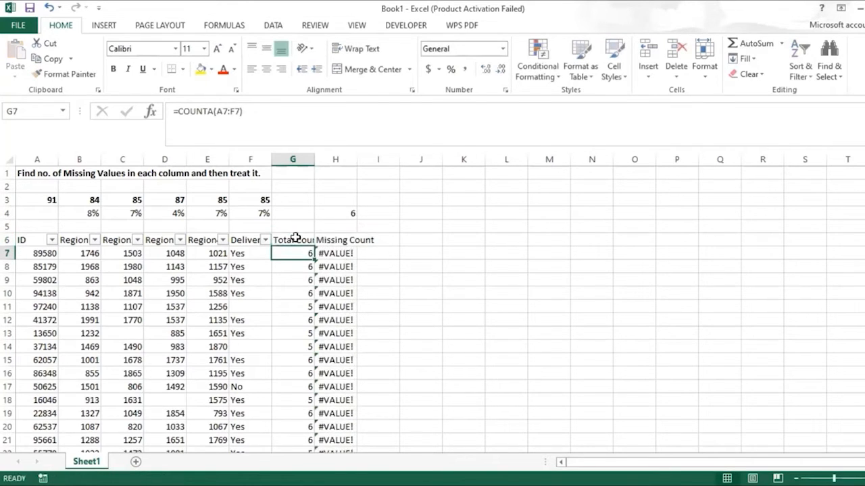
Change the H7 formula to =1-G7/$H$4 and copy it down to the last data row
click(342, 255)
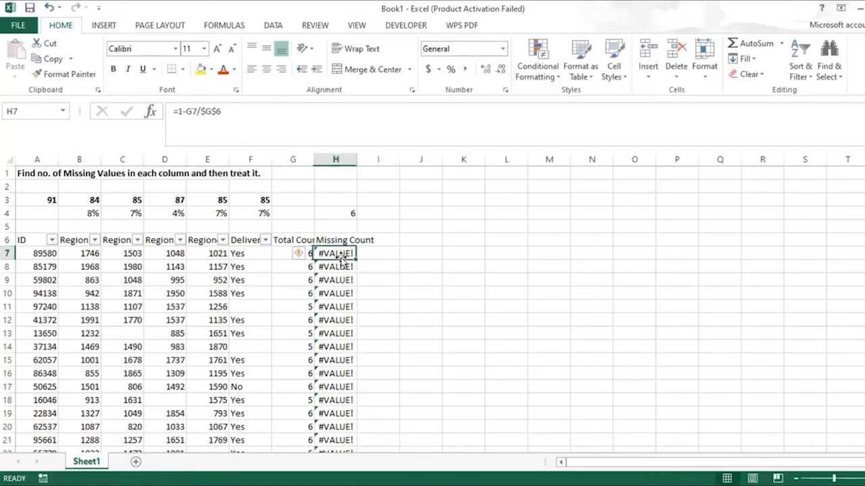
click(205, 111)
double_click(204, 112)
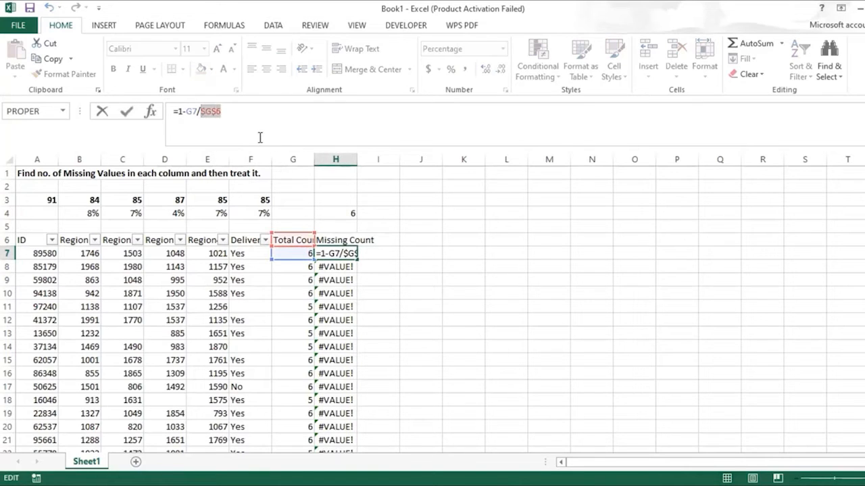
key(BackSpace)
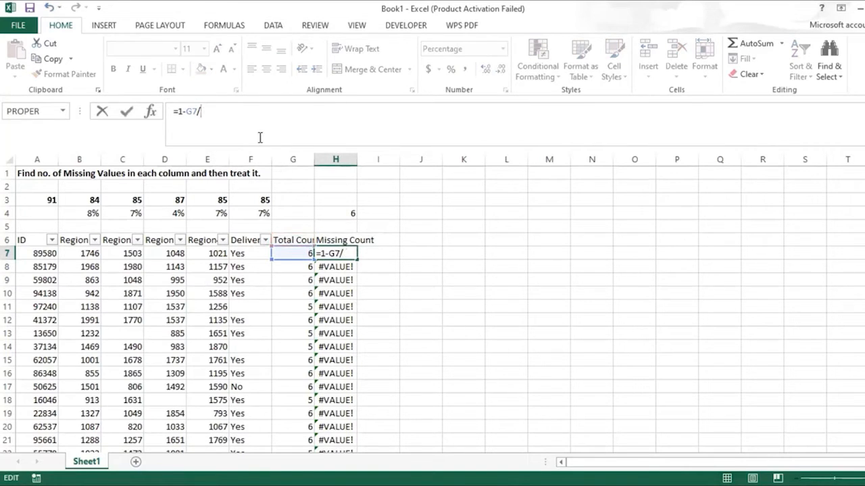
click(337, 213)
key(F4)
key(Return)
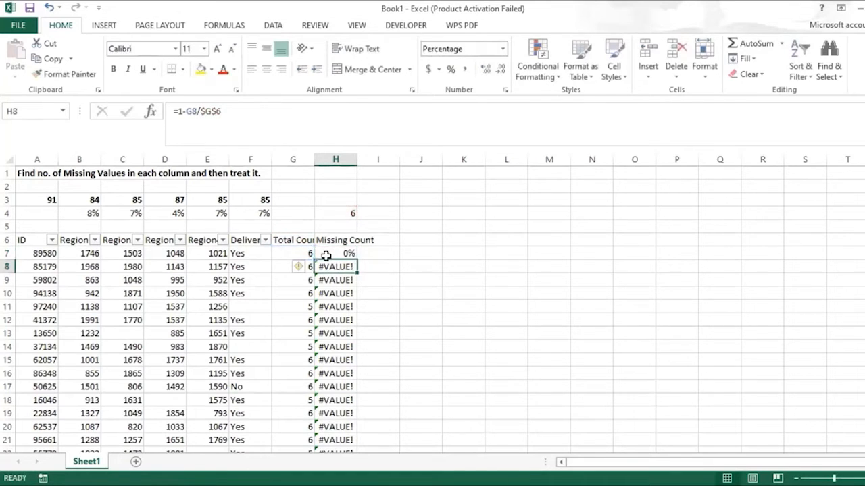
click(327, 253)
double_click(357, 260)
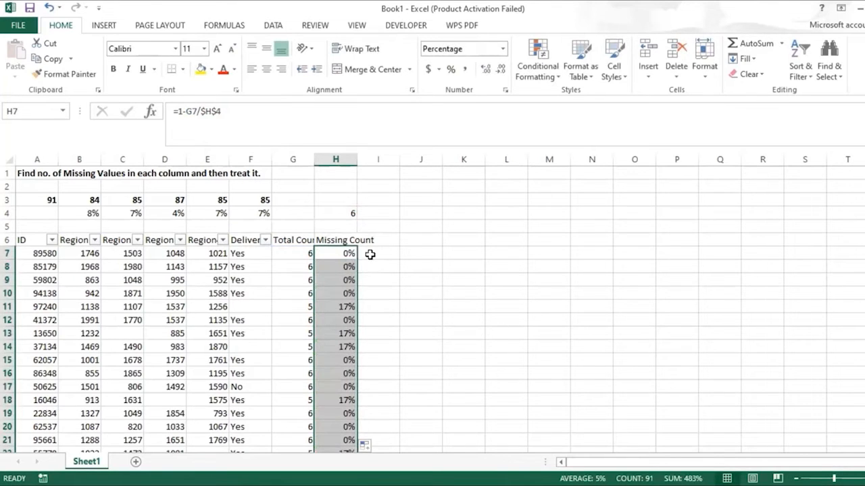
Extend the header filters to the Total Count and Missing Count columns and view the Missing Count filter values
click(345, 240)
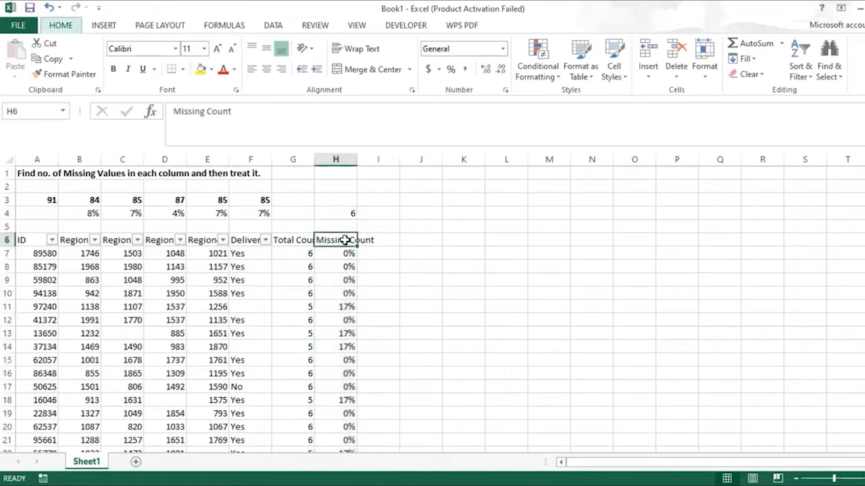
click(272, 26)
click(351, 60)
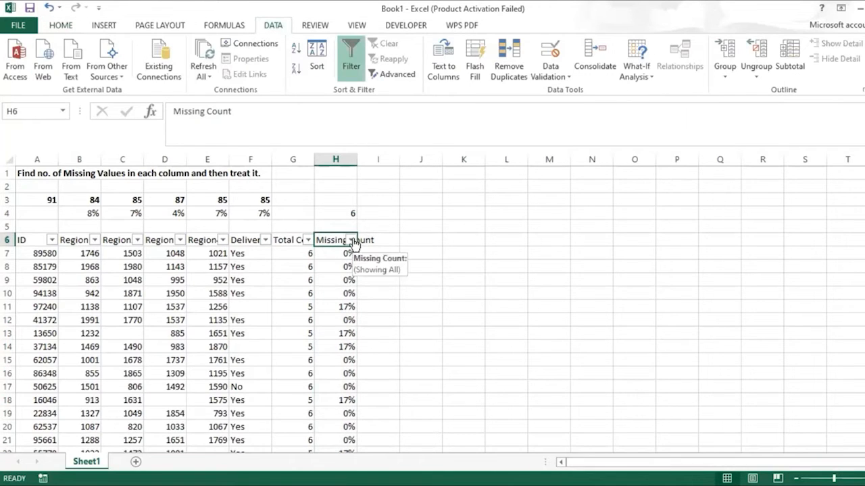
click(351, 240)
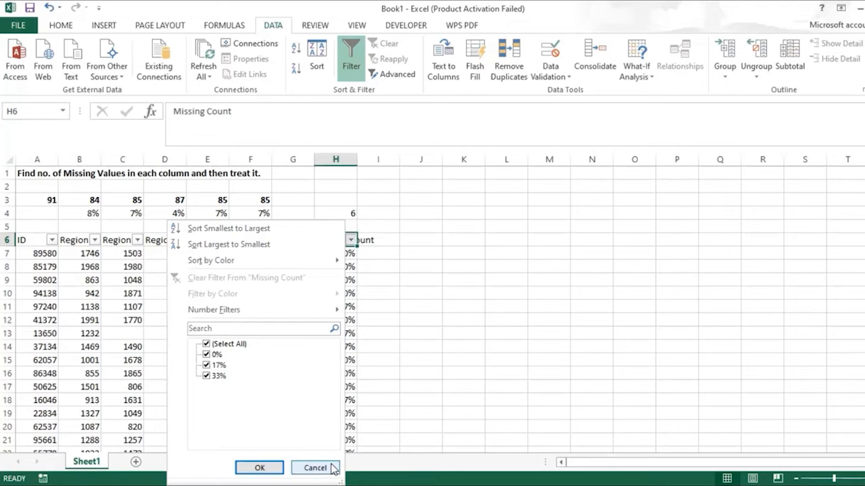
click(428, 258)
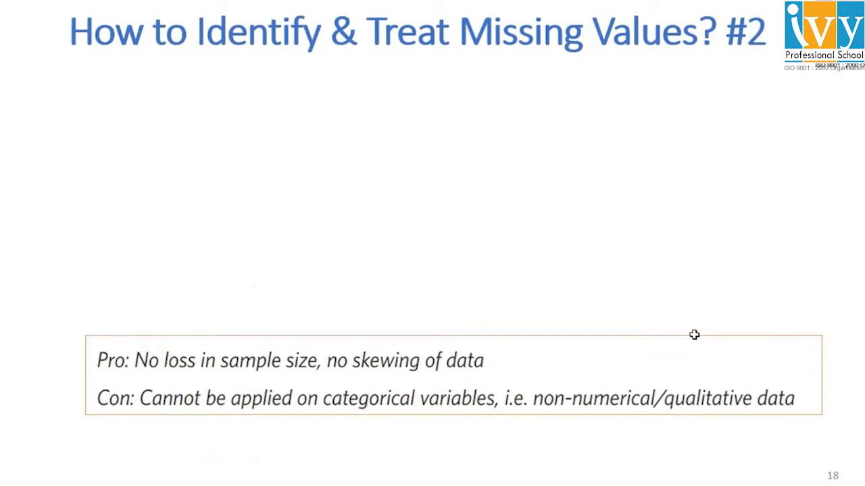
key(alt+Tab)
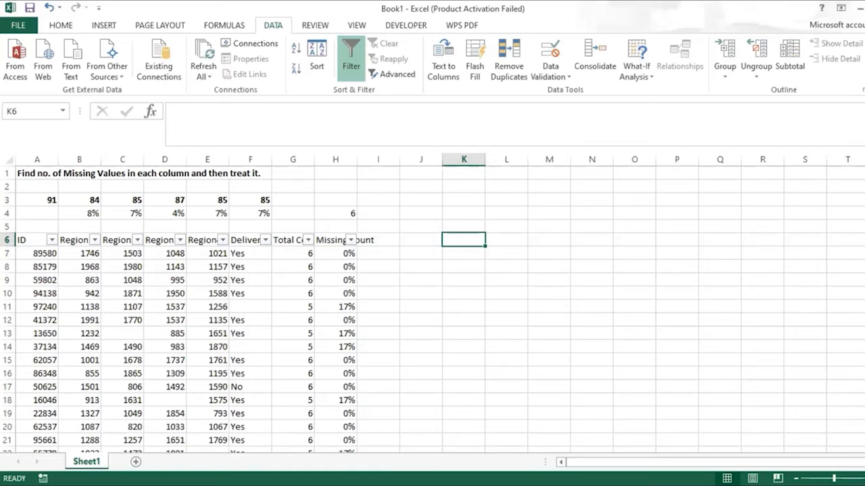
key(alt+Tab)
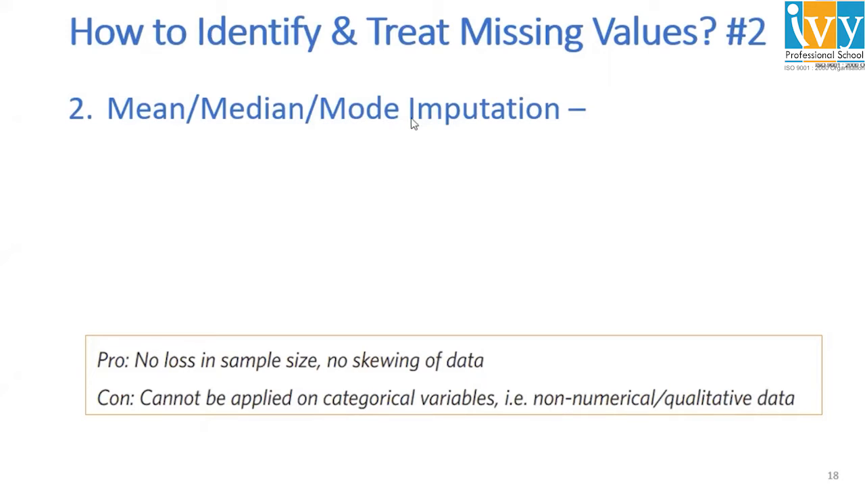
click(566, 248)
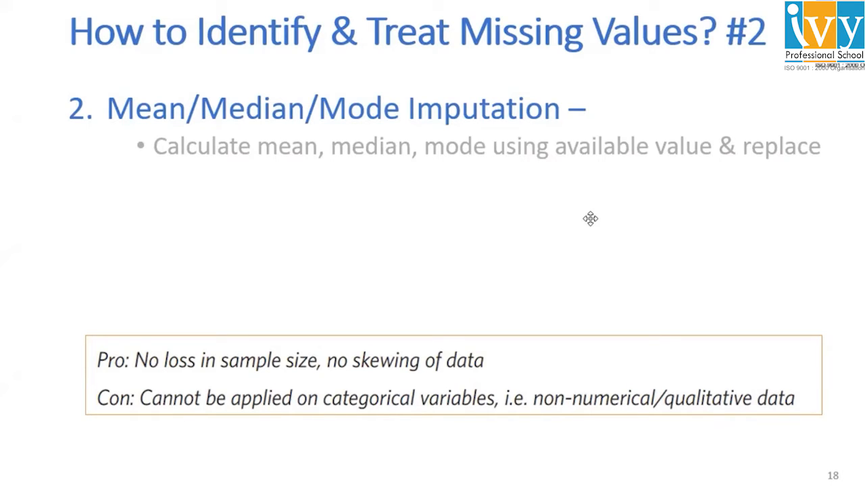
key(Right)
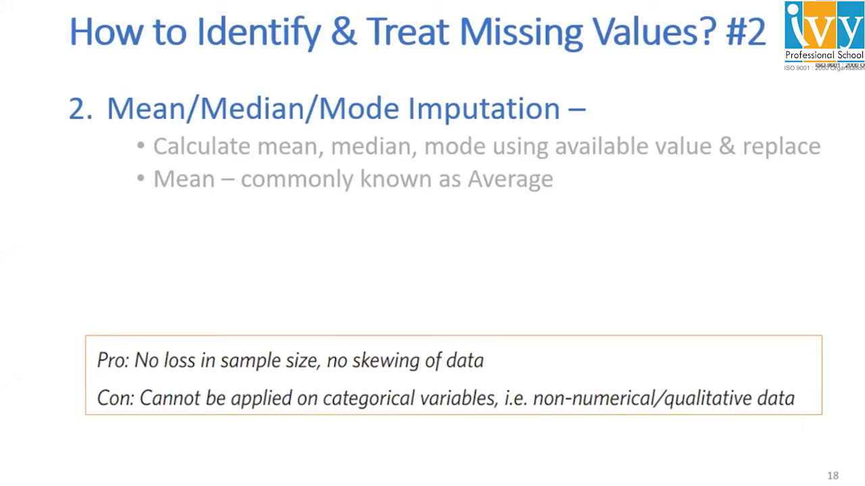
key(Right)
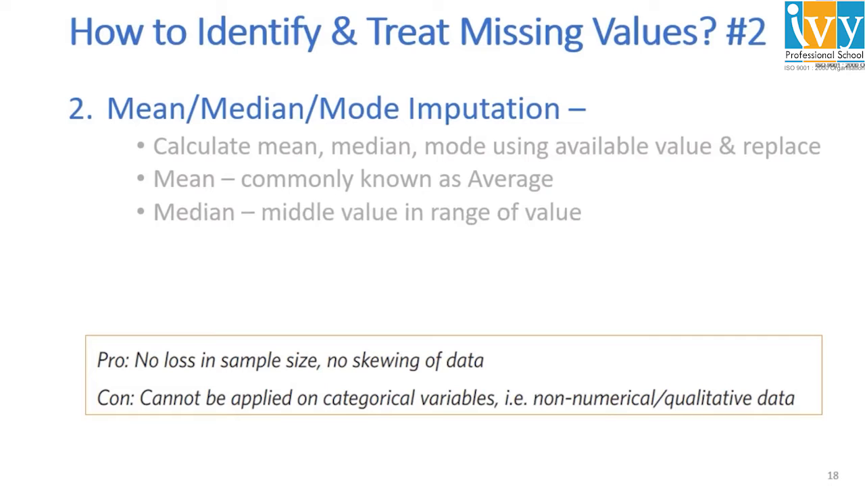
key(Right)
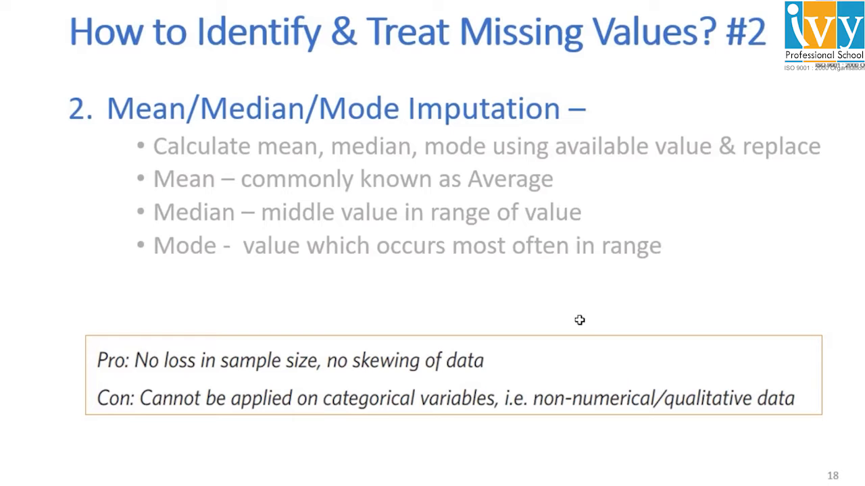
Switch back to Excel and enter the heading MEAN in K6
key(alt+Tab)
text(MEAN)
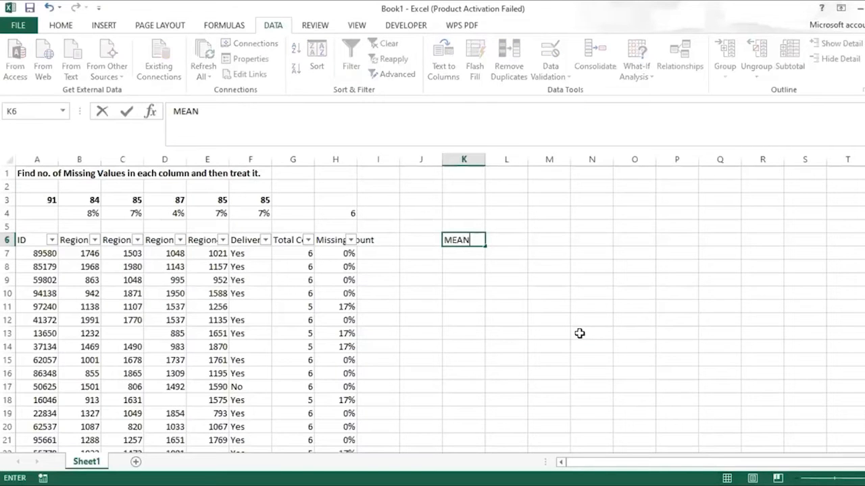
key(Return)
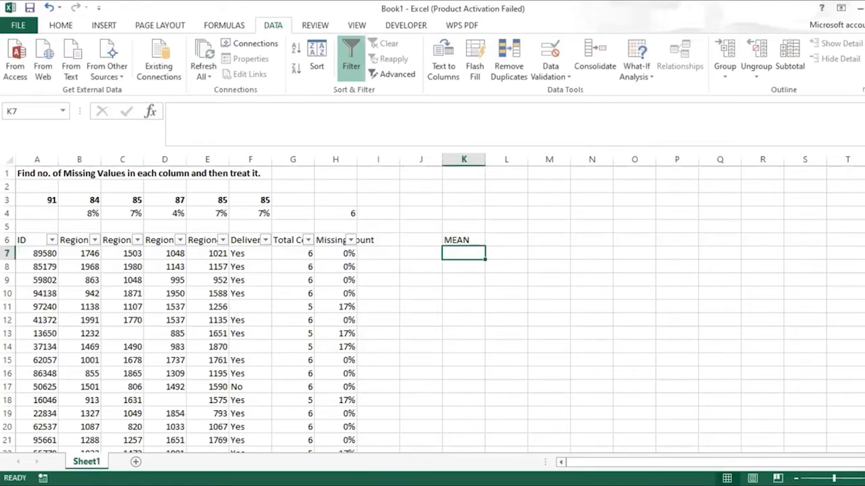
Select the first region column's data from B7 to B97, including its blank cells
click(82, 254)
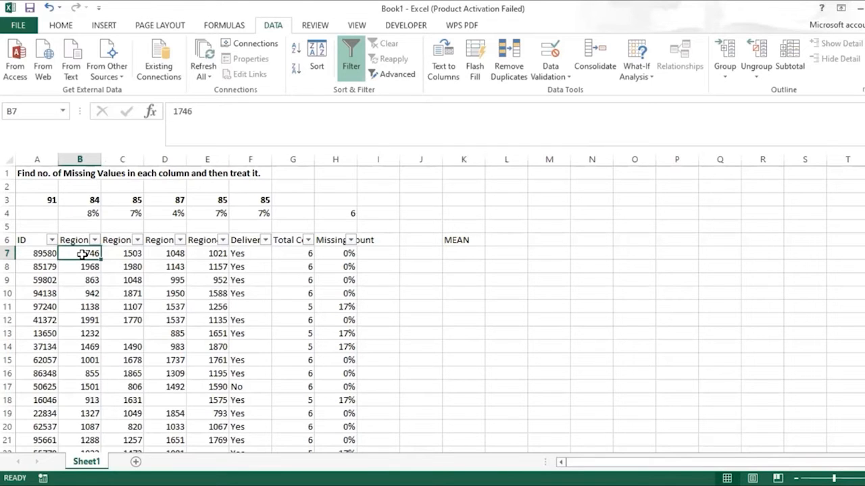
key(ctrl+shift+Down)
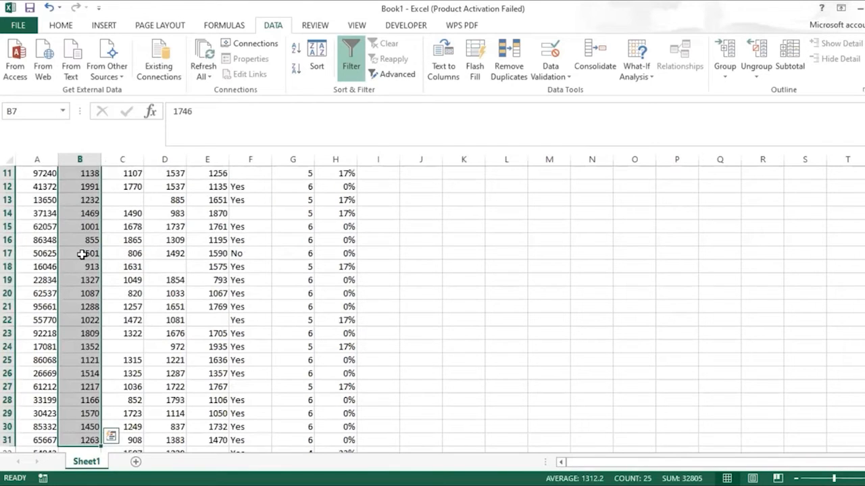
key(shift+Down)
key(shift+Down)
key(shift+Down)
key(shift+Down)
key(shift+Down)
key(shift+Down)
key(shift+Down)
key(shift+Down)
key(shift+Down)
key(shift+Down)
key(shift+Down)
key(shift+Down)
key(shift+Down)
key(shift+Down)
key(shift+Down)
key(shift+Down)
key(shift+Down)
key(shift+Down)
key(shift+Down)
key(shift+Down)
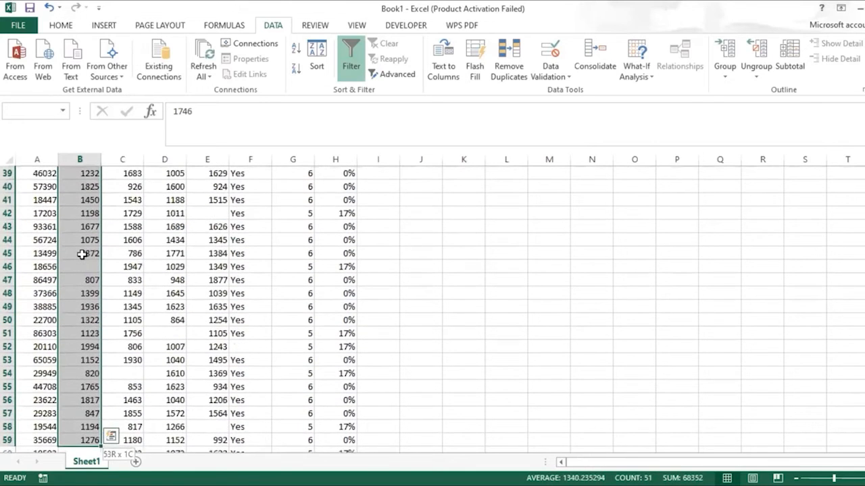
key(shift+Down)
key(shift+Down)
key(shift+Down)
key(shift+Down)
key(shift+Down)
key(shift+Down)
key(shift+Down)
key(shift+Down)
key(shift+Down)
key(shift+Down)
key(shift+Down)
key(shift+Down)
key(shift+Down)
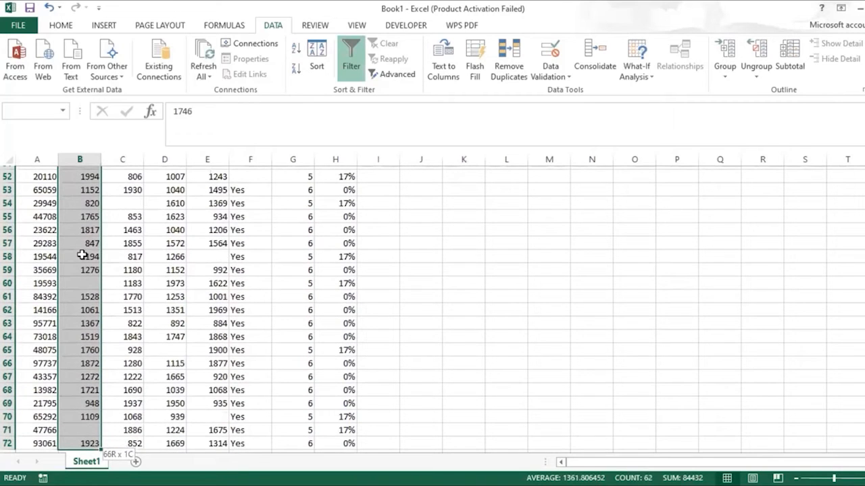
key(shift+Down)
key(shift+Down)
key(shift+Down)
key(shift+Down)
key(shift+Down)
key(shift+Down)
key(shift+Down)
key(shift+Down)
key(shift+Down)
key(shift+Down)
key(shift+Down)
key(shift+Down)
key(shift+Down)
key(shift+Down)
key(shift+Down)
key(shift+Down)
key(shift+Down)
key(shift+Down)
key(shift+Down)
key(shift+Down)
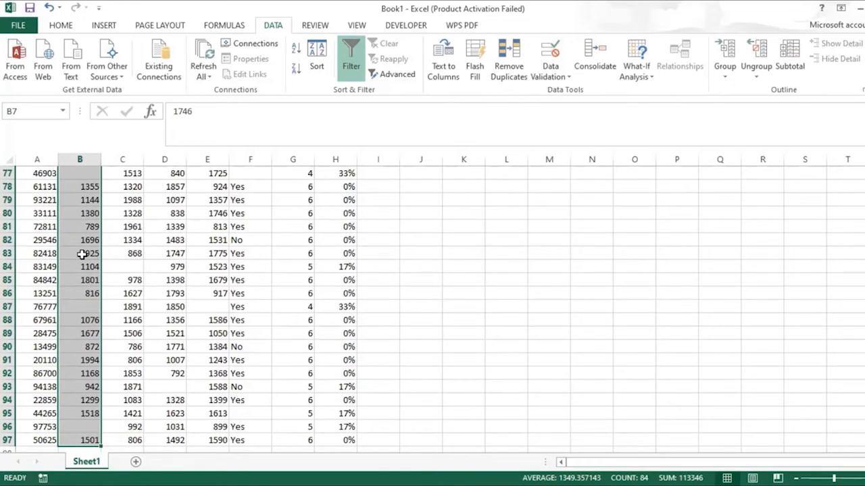
Select only the blank cells within B7:B97 using Go To Special with the Blanks option
key(F5)
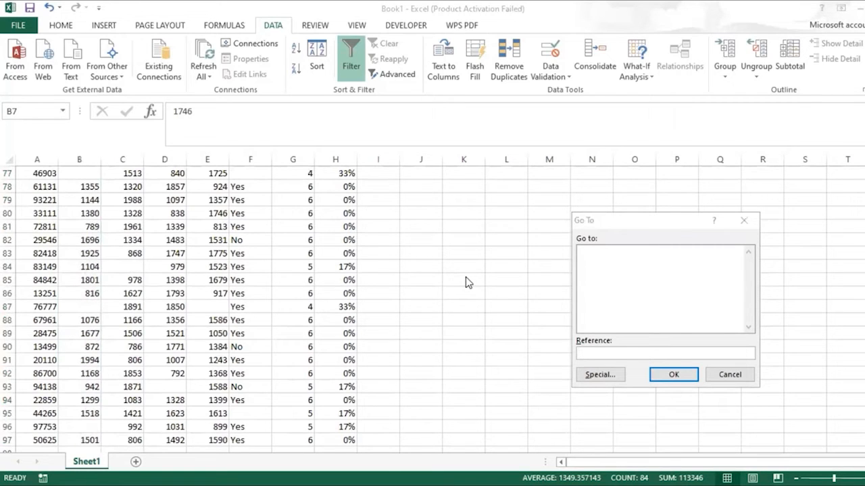
click(618, 373)
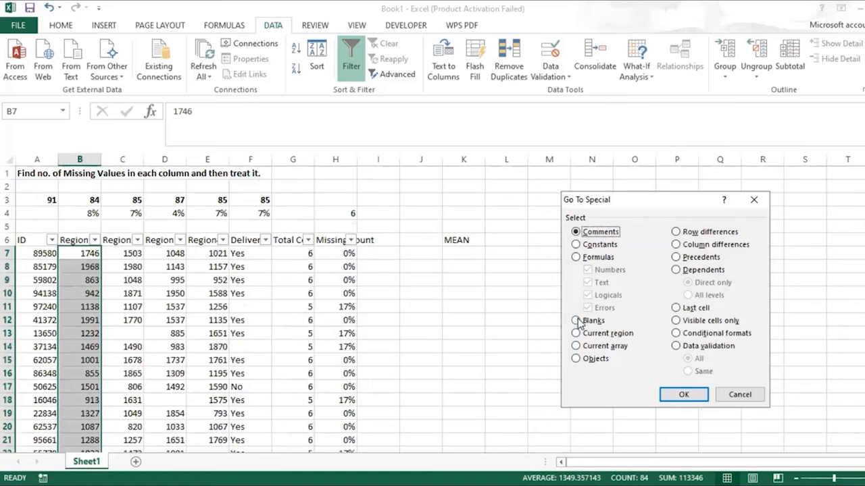
click(576, 321)
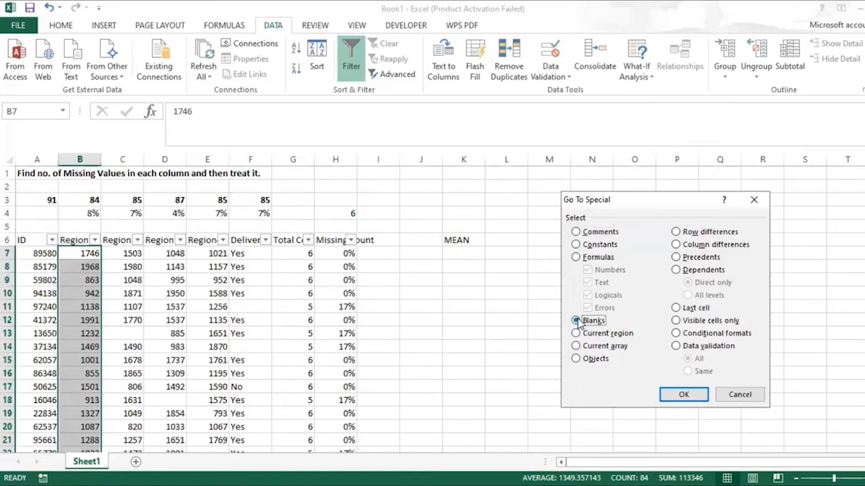
click(683, 396)
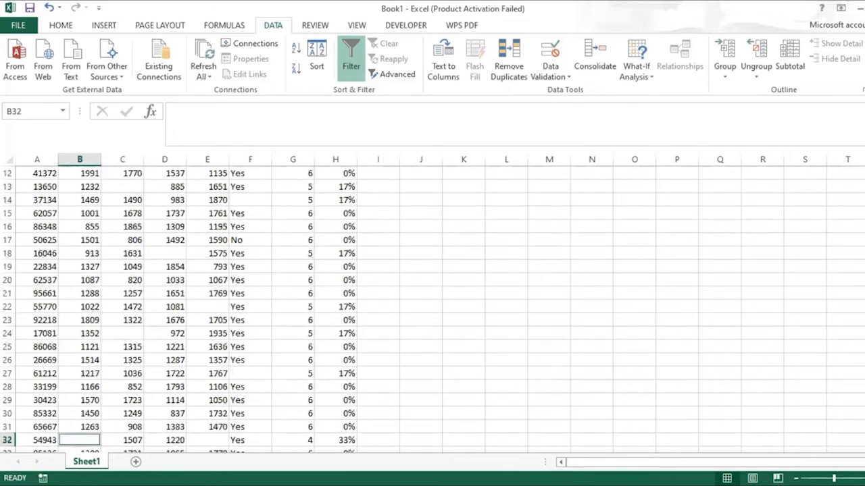
scroll(432, 310, down, 6)
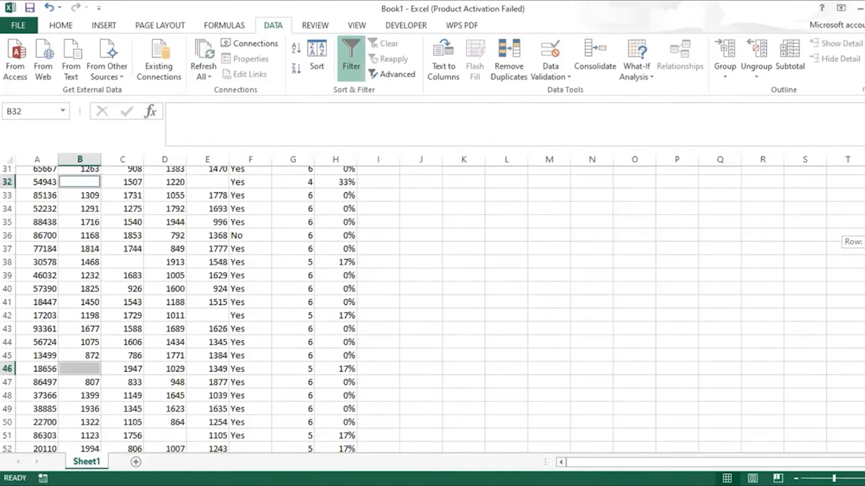
scroll(432, 310, up, 5)
scroll(433, 309, down, 1)
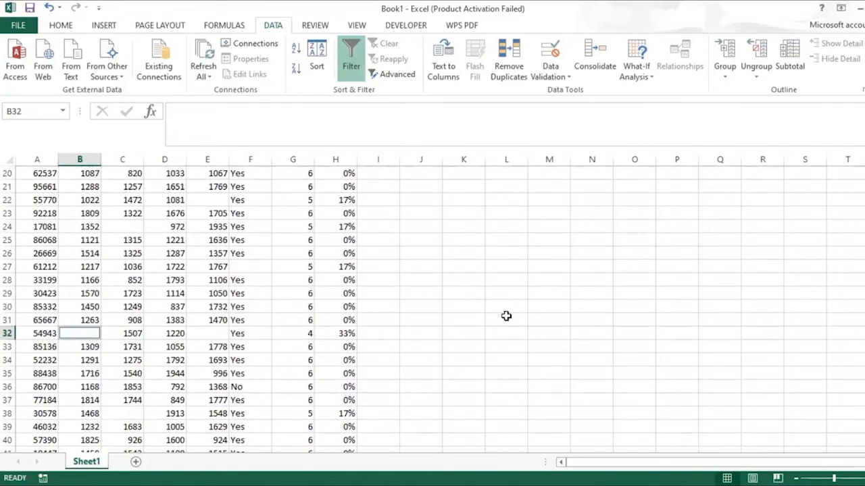
Write the formula =AVERAGE(B7:B97) in B32, the first of the selected blank cells
text(=A)
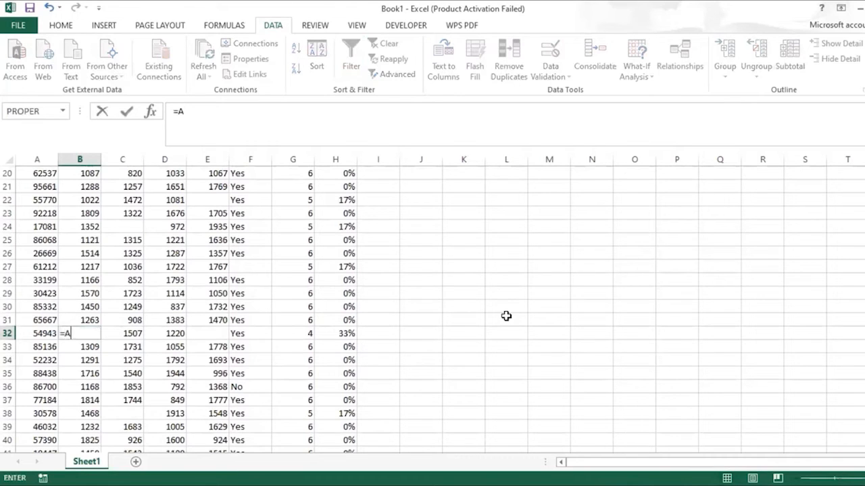
text(VERAGE()
scroll(433, 304, up, 2)
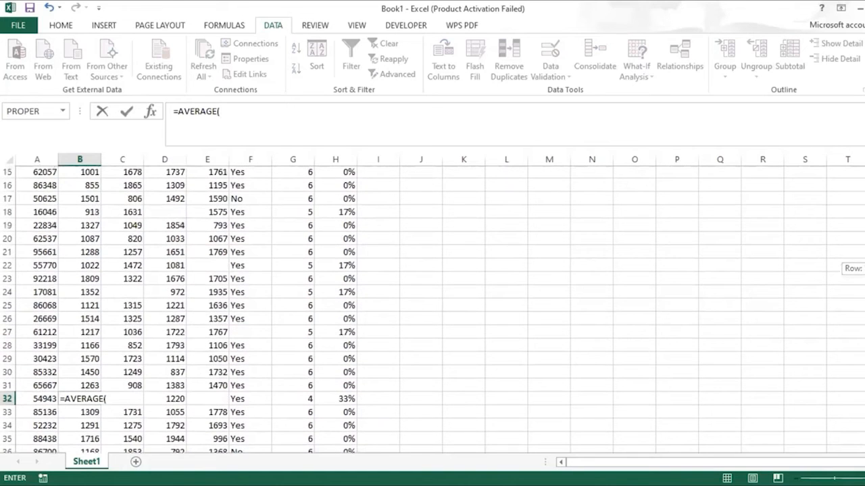
scroll(174, 246, up, 5)
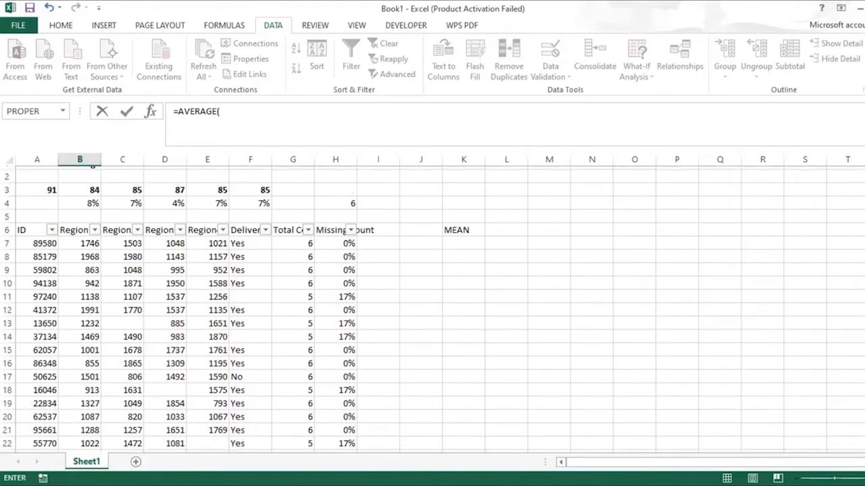
click(85, 243)
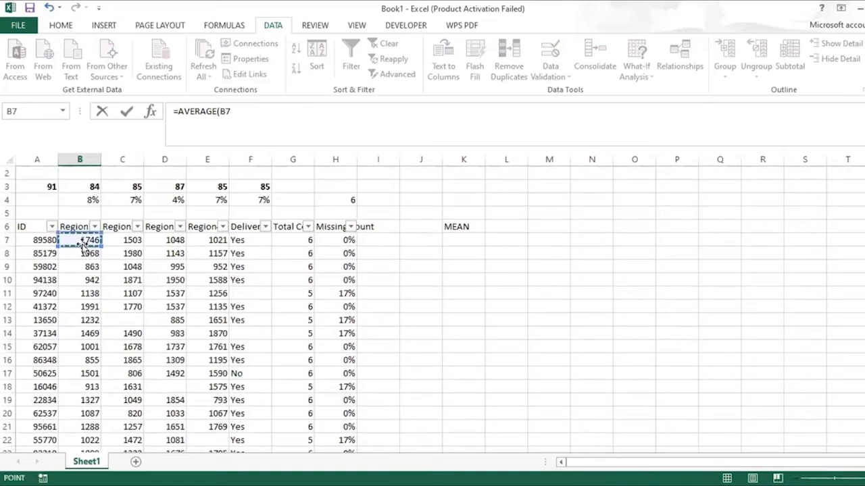
key(ctrl+shift+Down)
key(ctrl+shift+Down)
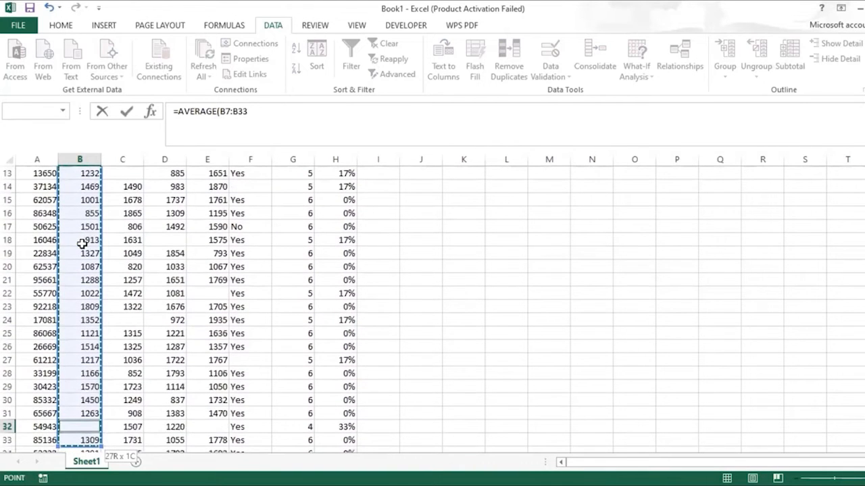
key(ctrl+shift+Down)
key(ctrl+shift+Down)
key(ctrl+shift+Down)
key(ctrl+shift+Down)
key(ctrl+shift+Down)
key(ctrl+shift+Down)
key(ctrl+shift+Down)
key(ctrl+shift+Down)
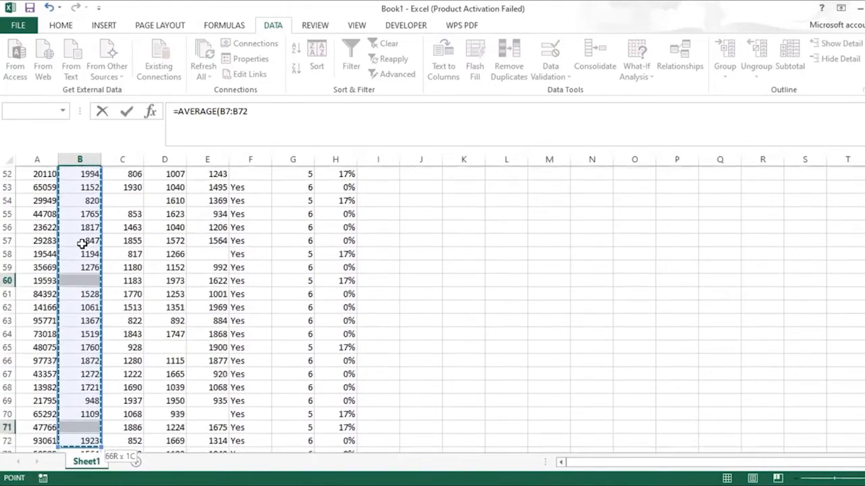
key(ctrl+shift+Down)
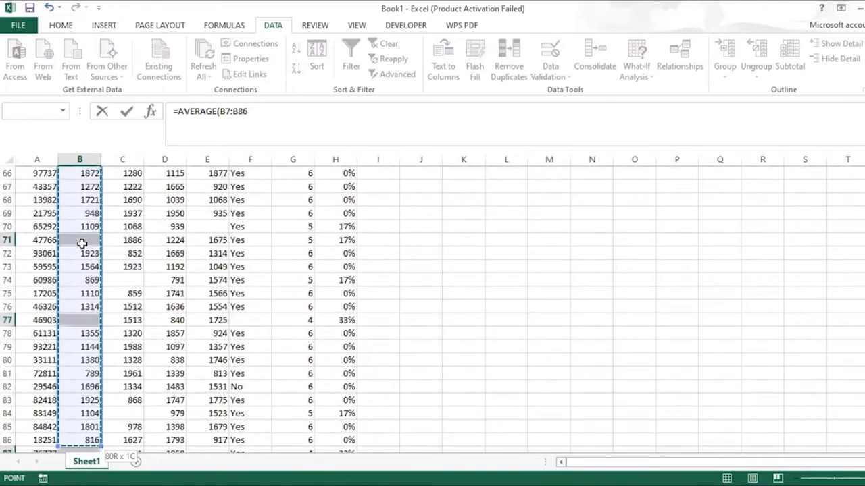
key(ctrl+shift+Down)
key(ctrl+shift+Down)
key(ctrl+shift+Down)
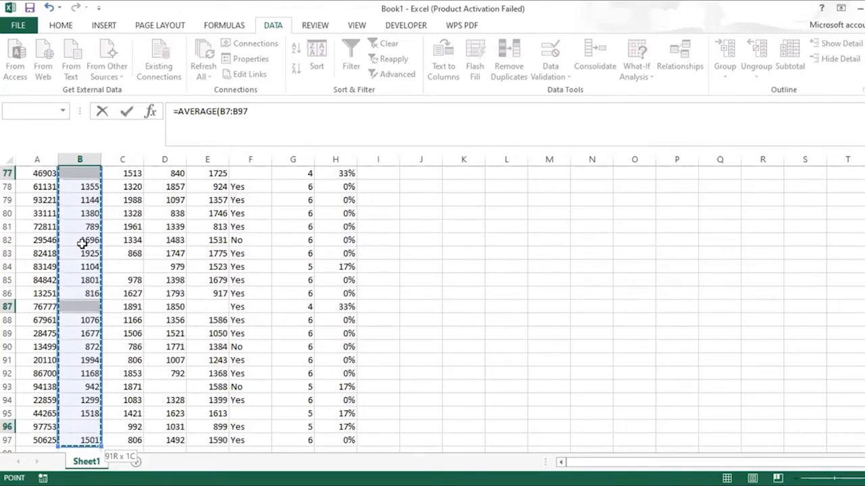
text())
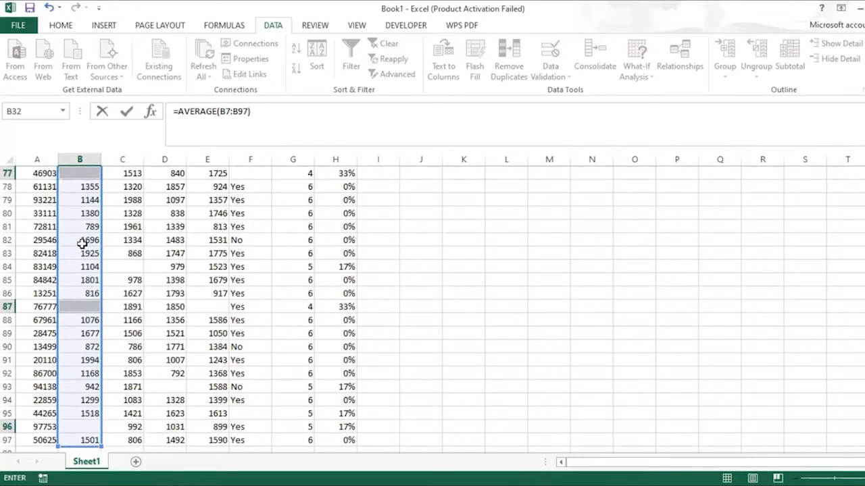
Make the averaged range in B32 absolute as $B$7:$B$97 and try to enter the formula
click(237, 112)
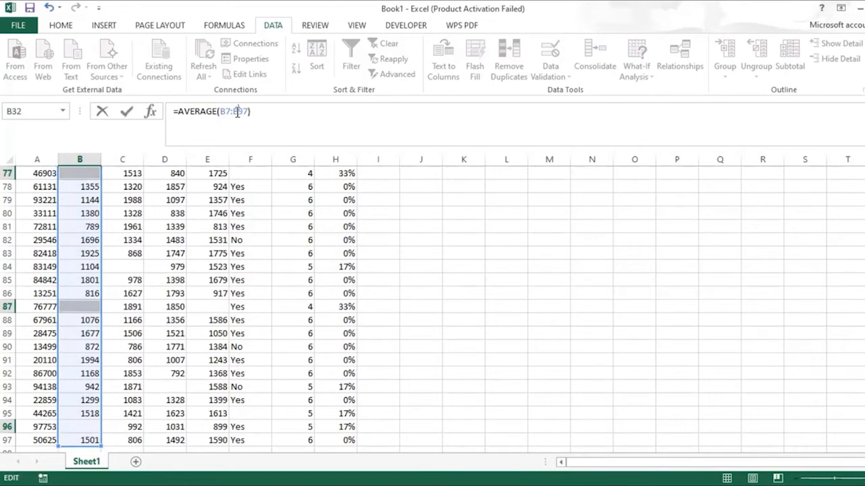
key(F4)
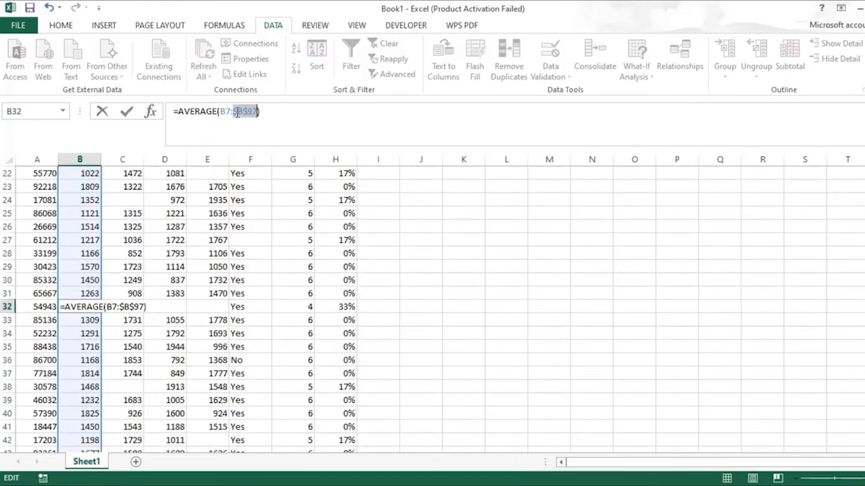
click(223, 111)
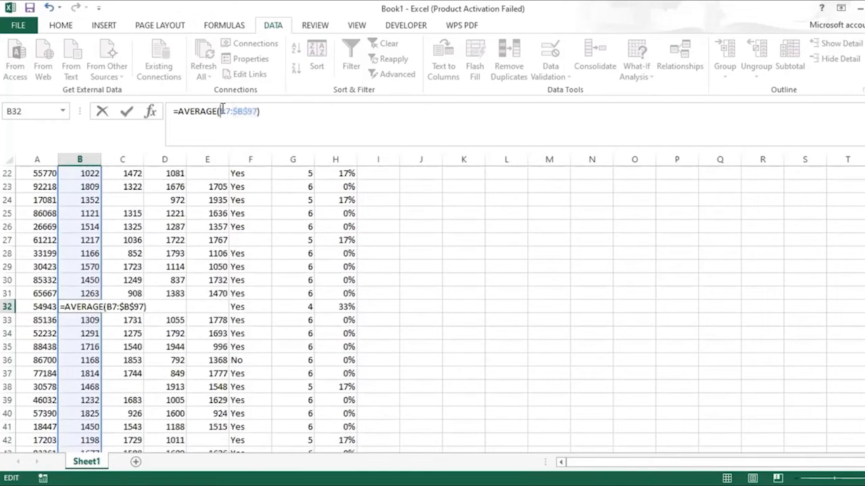
key(F4)
click(274, 112)
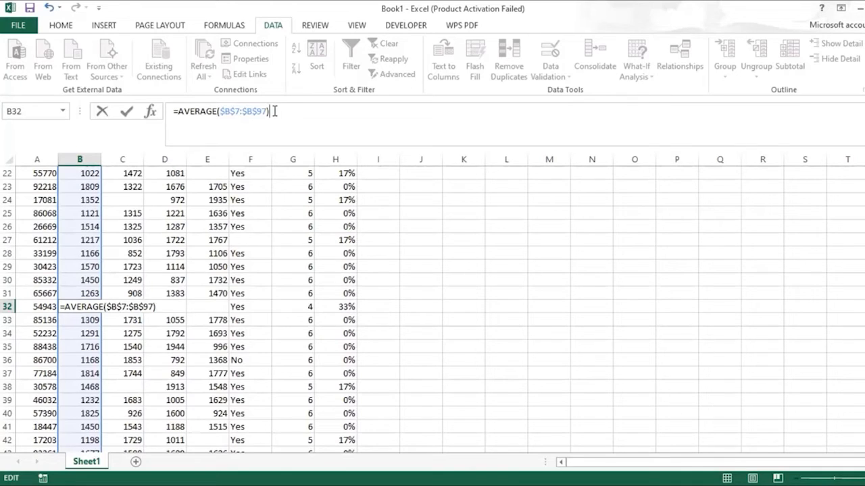
key(Return)
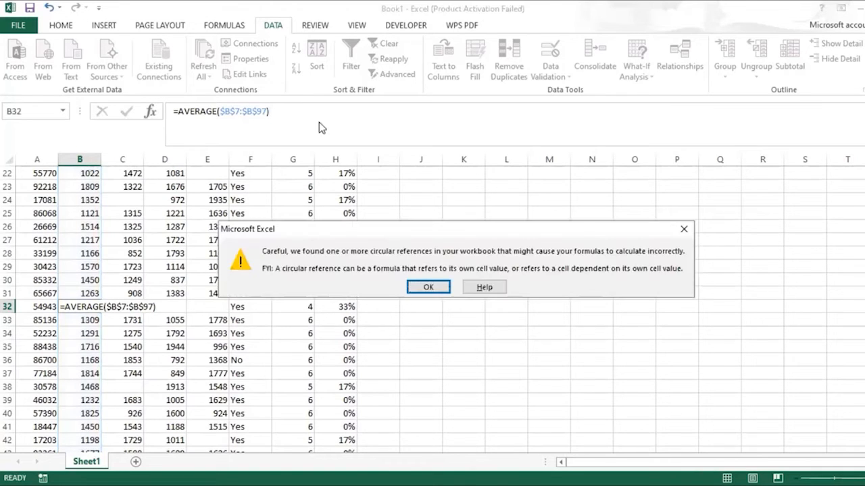
click(430, 287)
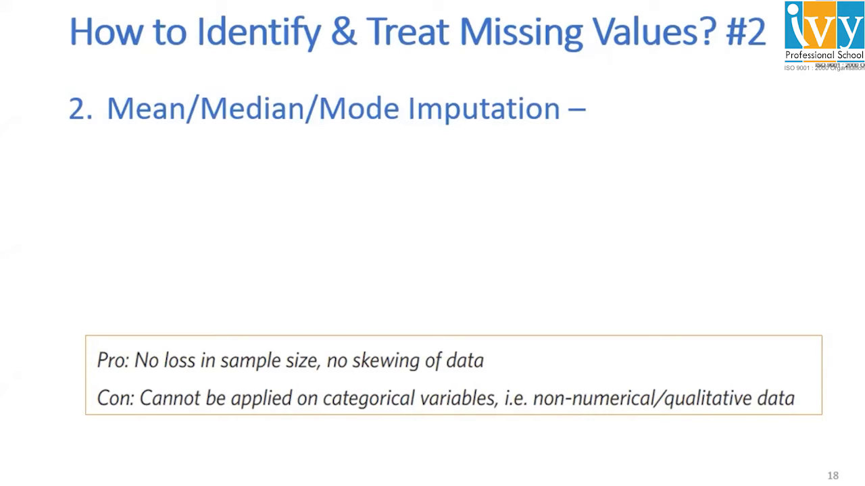
key(Right)
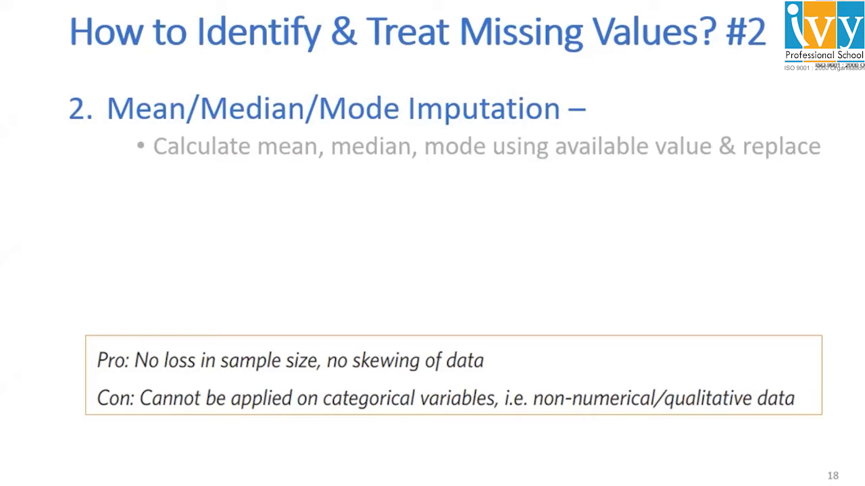
key(Right)
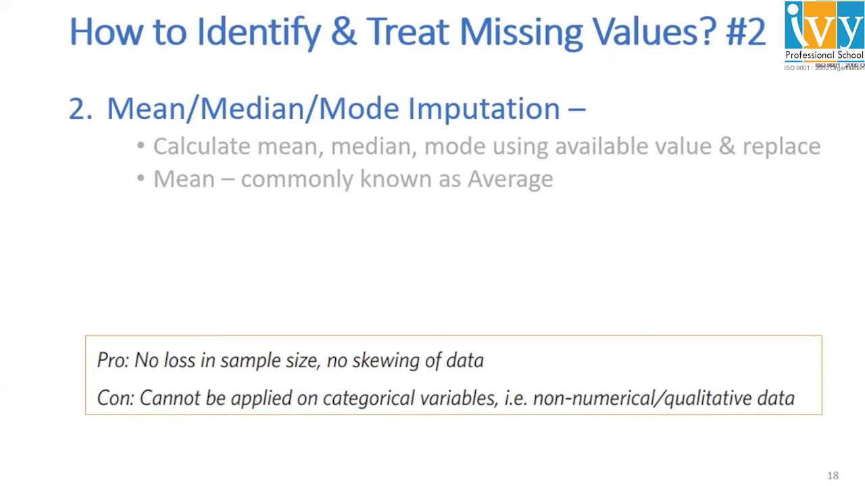
key(Right)
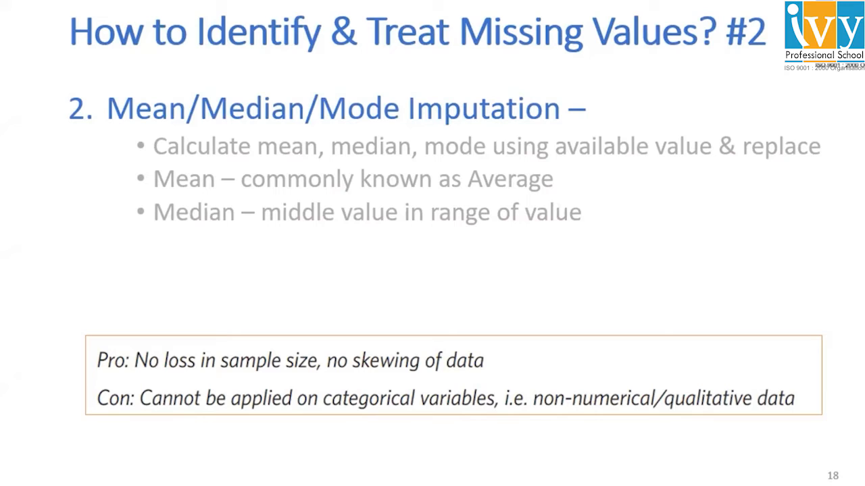
key(Right)
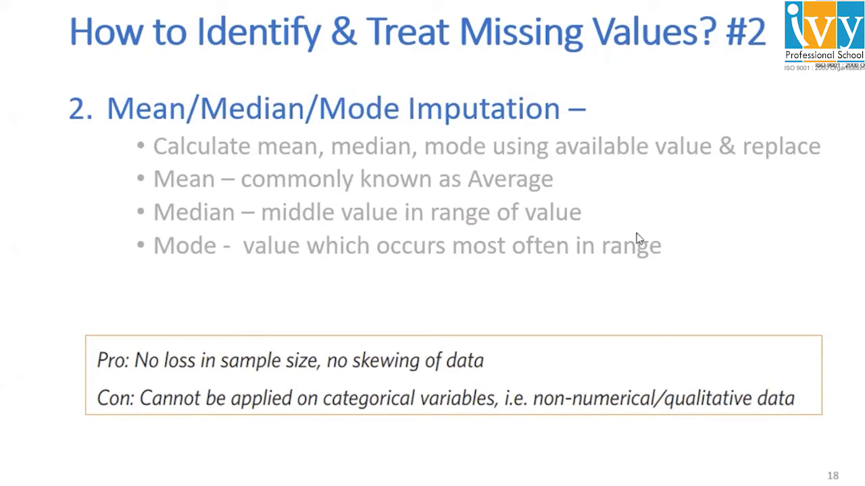
Switch to the Ivy_Data Preparation_Part2 workbook in Excel and insert an empty column between Region1 and Region2 on the MIssing Value sheet
key(alt+Tab)
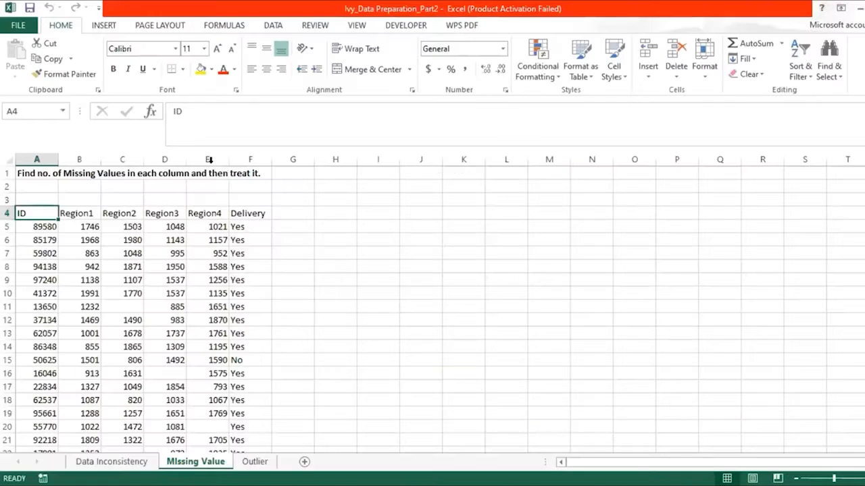
right_click(111, 158)
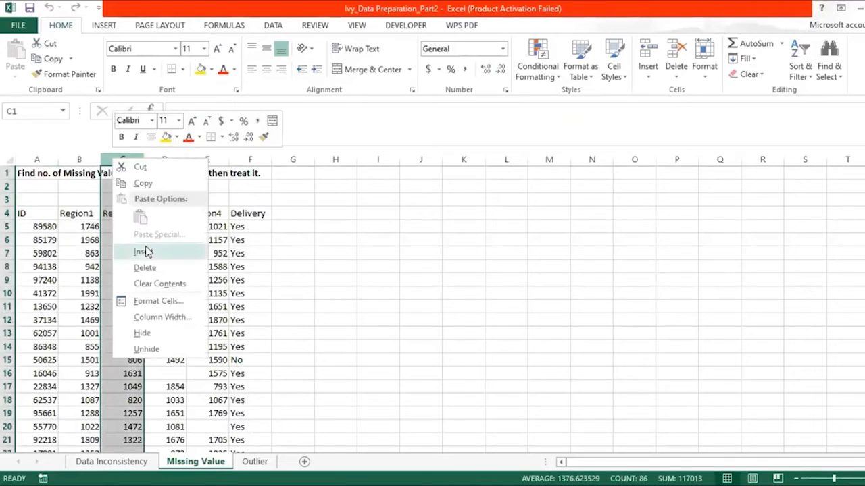
click(146, 252)
Copy the Region1 header from B4
click(81, 214)
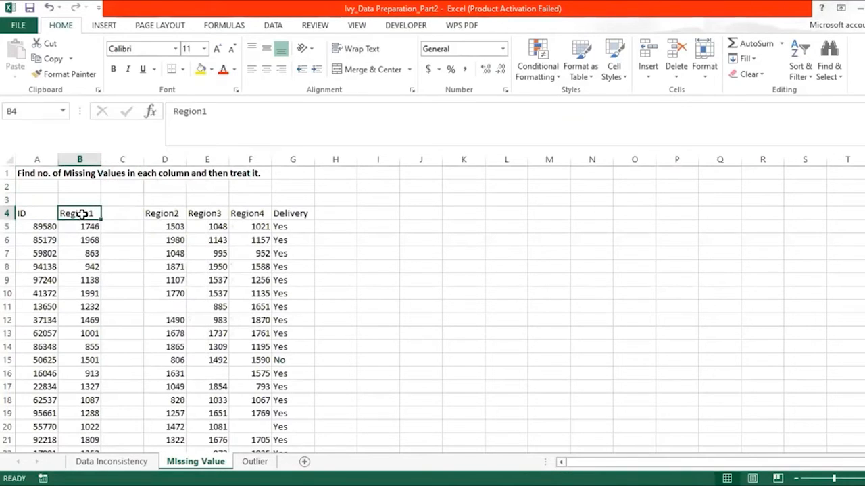
key(ctrl+c)
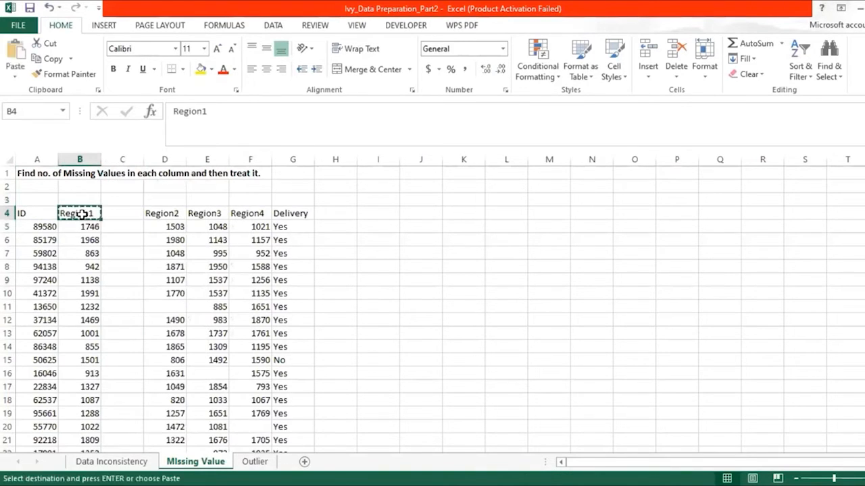
Paste the copied Region1 header into cell C4 of the empty column C
click(123, 214)
key(ctrl+v)
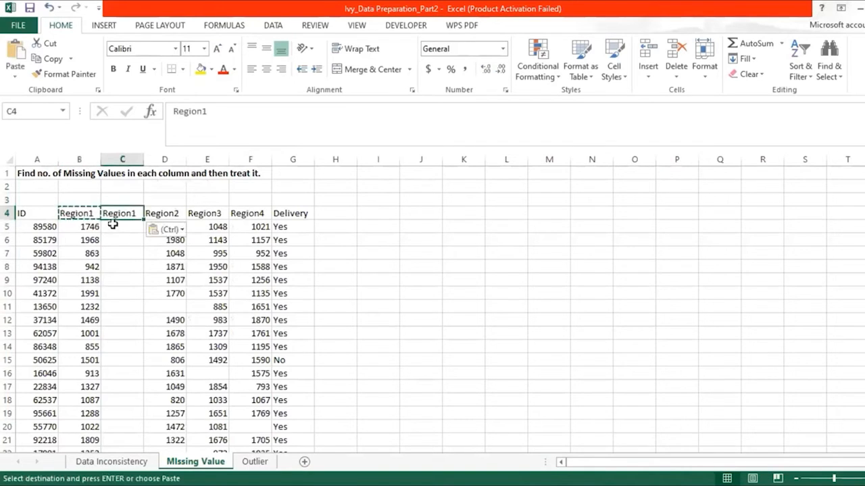
click(113, 224)
key(Escape)
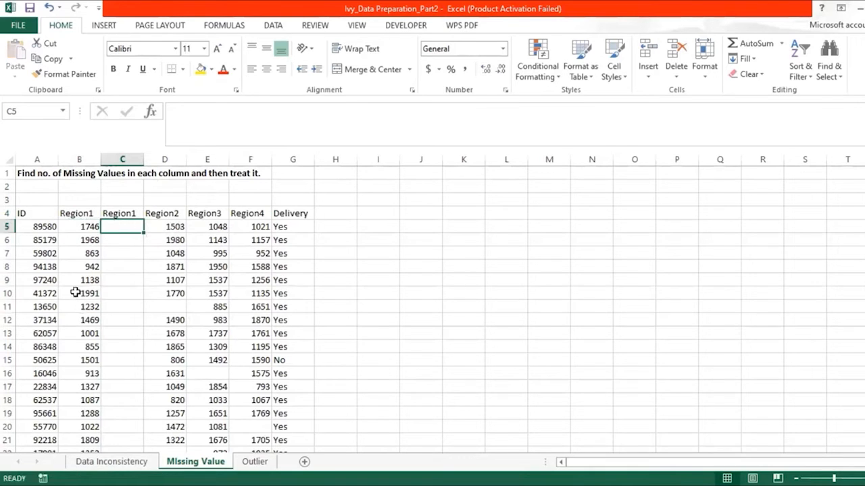
Copy the Region1 values in B5:B95 into column C, starting at C5
click(82, 225)
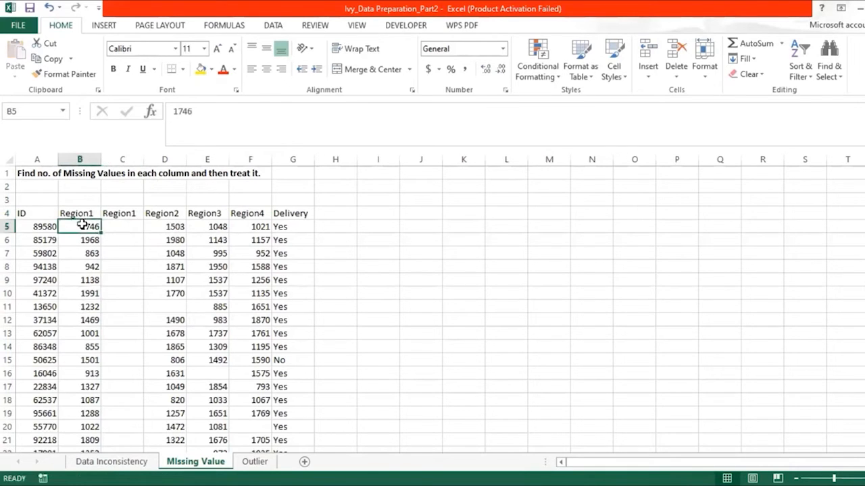
drag(82, 225, 79, 452)
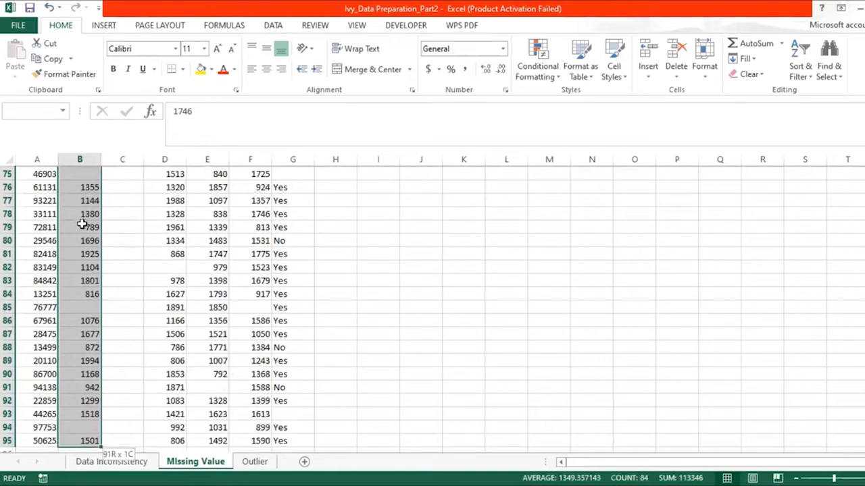
key(ctrl+c)
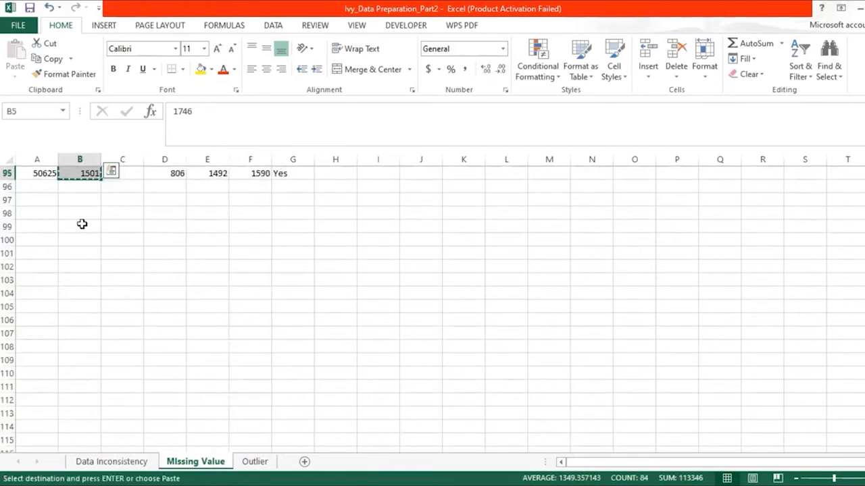
key(Right)
key(Up)
key(Down)
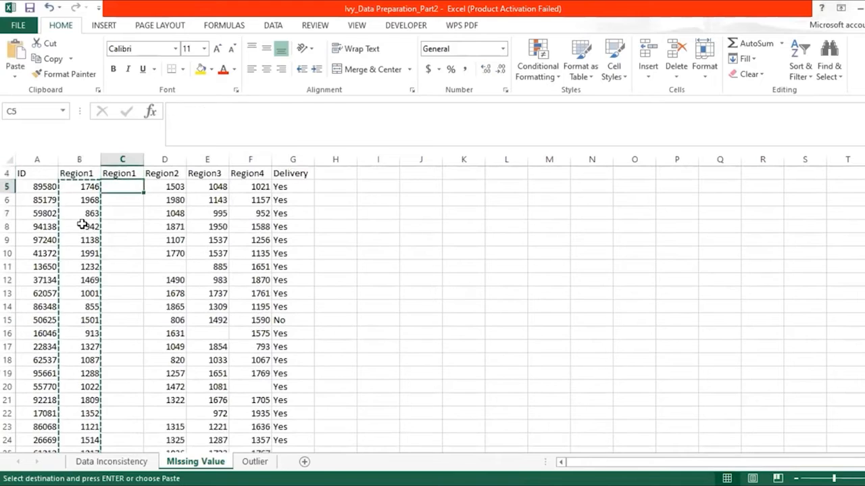
key(ctrl+v)
click(484, 291)
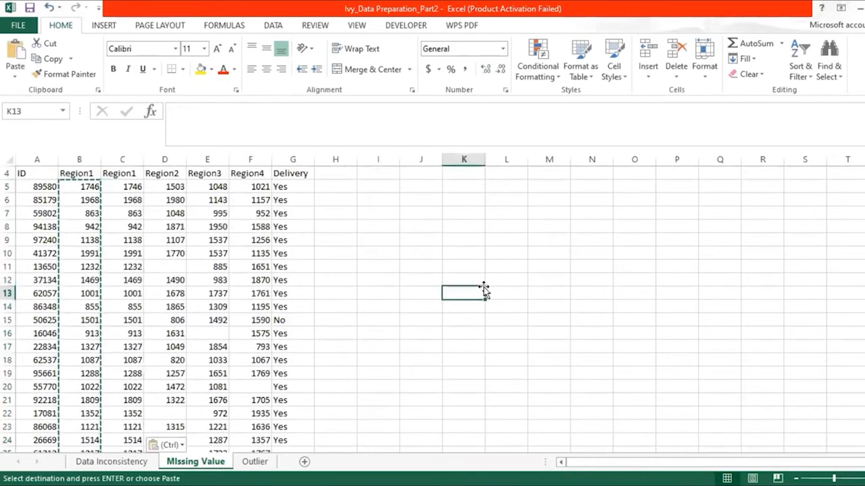
key(Escape)
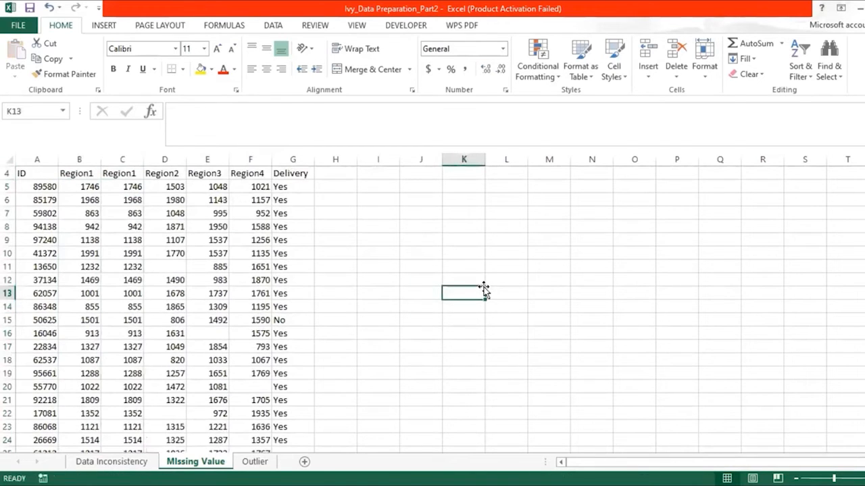
Select only the blank cells within C5:C95 of the copied Region1 column using Go To Special with the Blanks option
click(124, 190)
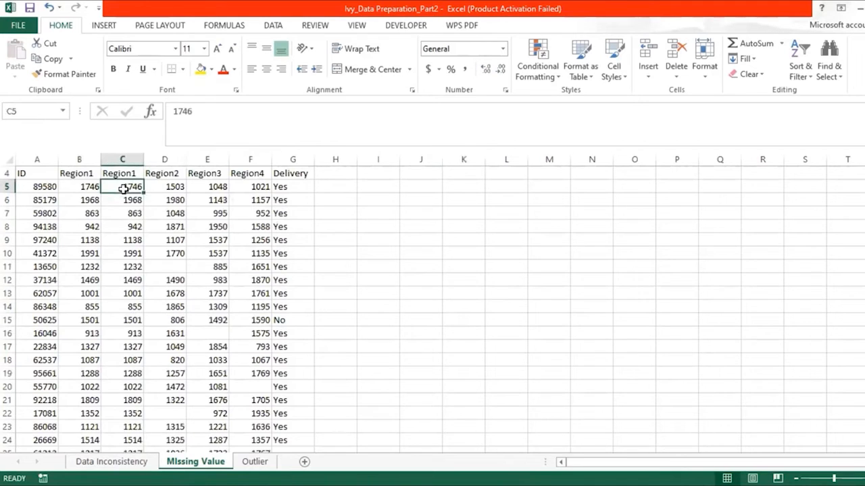
key(ctrl+shift+Down)
key(ctrl+shift+Down)
key(ctrl+shift+Down)
key(ctrl+shift+Down)
key(ctrl+shift+Down)
key(ctrl+shift+Down)
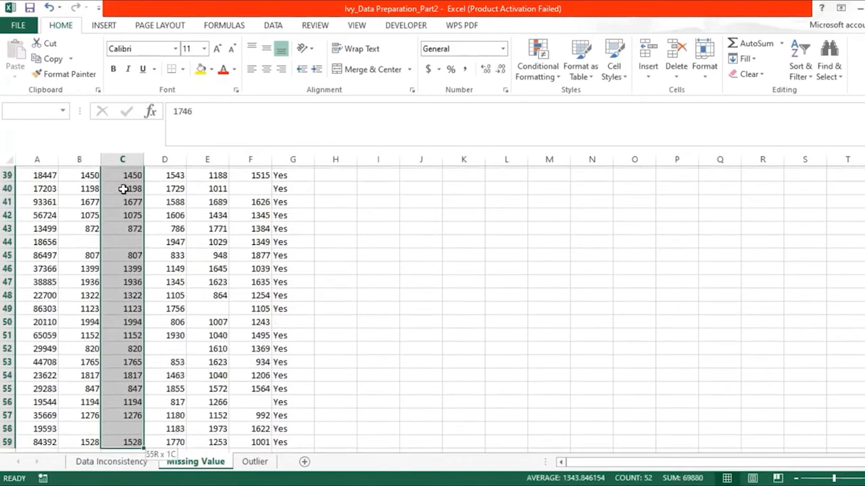
key(ctrl+shift+Down)
key(ctrl+shift+Down)
key(ctrl+shift+Down)
key(ctrl+shift+Down)
key(ctrl+shift+Down)
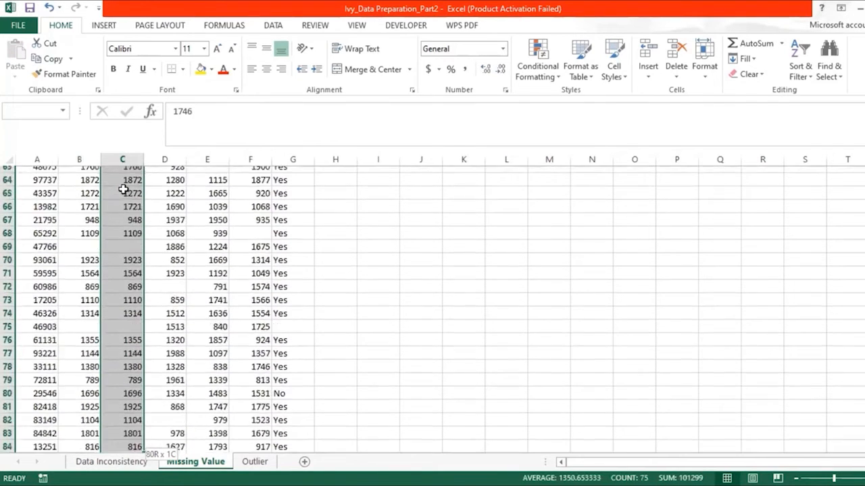
key(ctrl+shift+Down)
key(ctrl+shift+Down)
key(ctrl+shift+Down)
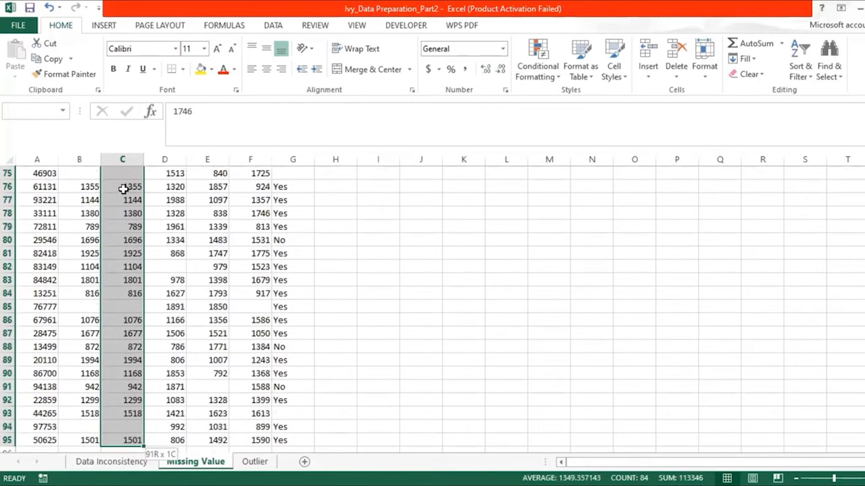
key(ctrl+shift+Down)
key(ctrl+shift+Up)
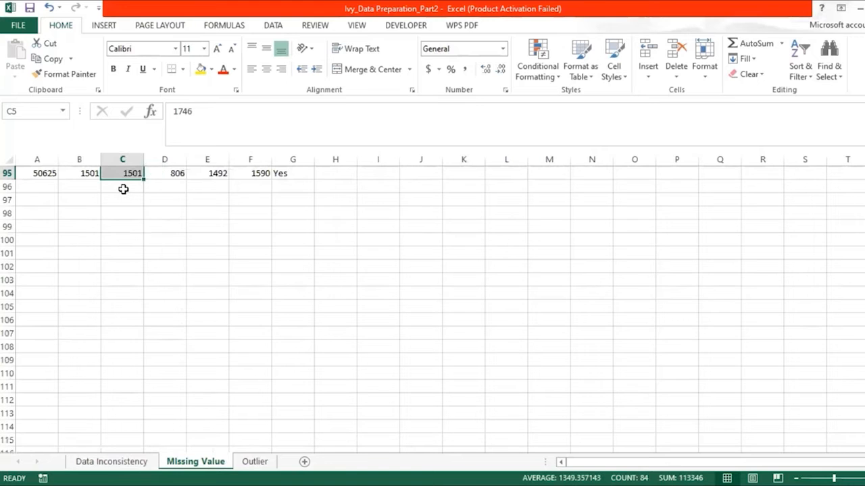
key(F5)
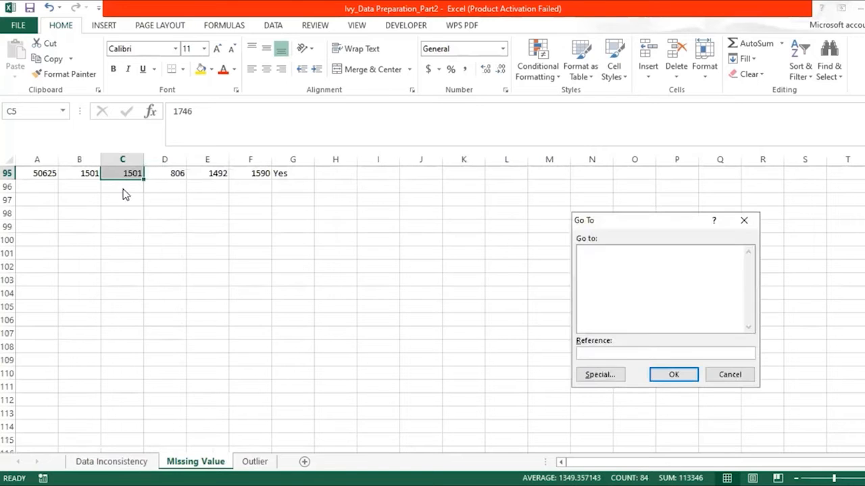
click(600, 375)
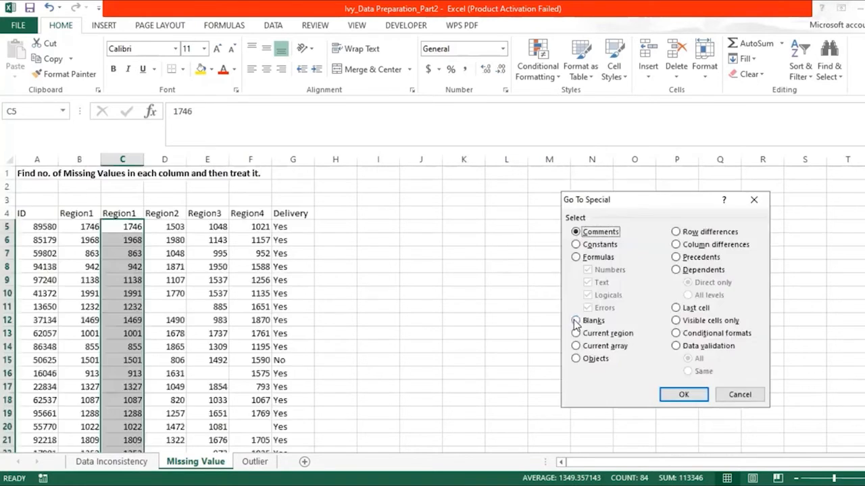
click(576, 321)
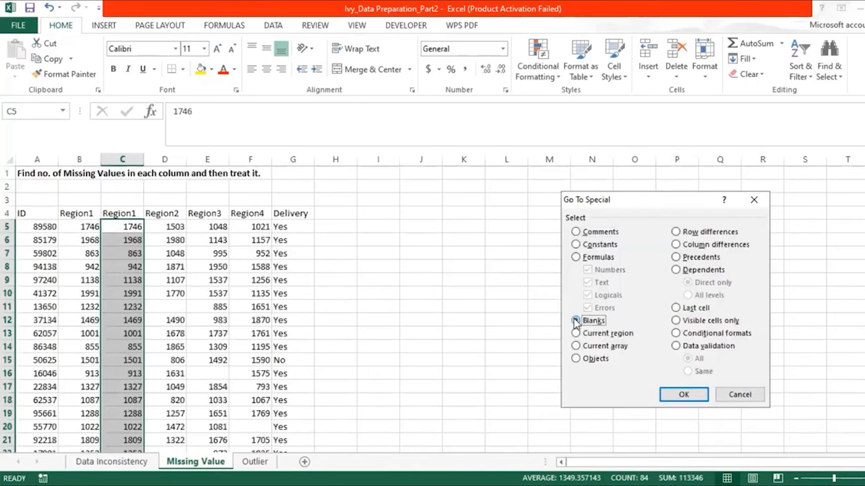
click(681, 394)
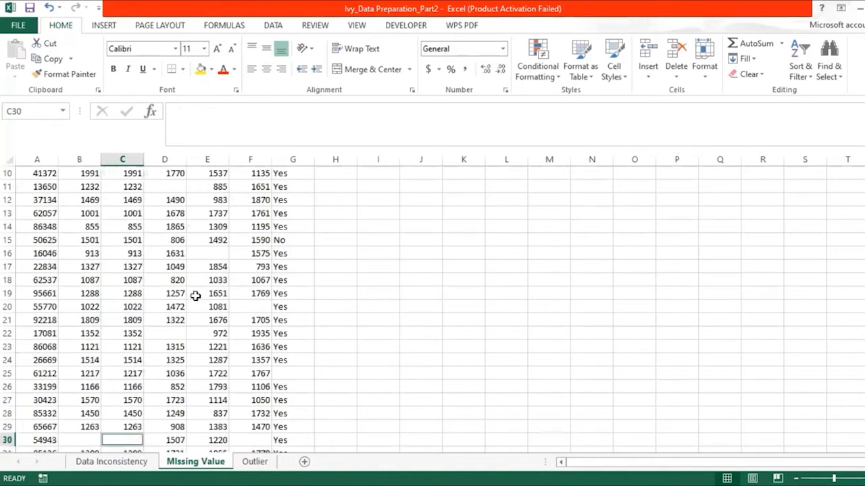
Fill all selected blank cells in column C with the formula =AVERAGE($B$5:$B$95)
drag(864, 232, 864, 236)
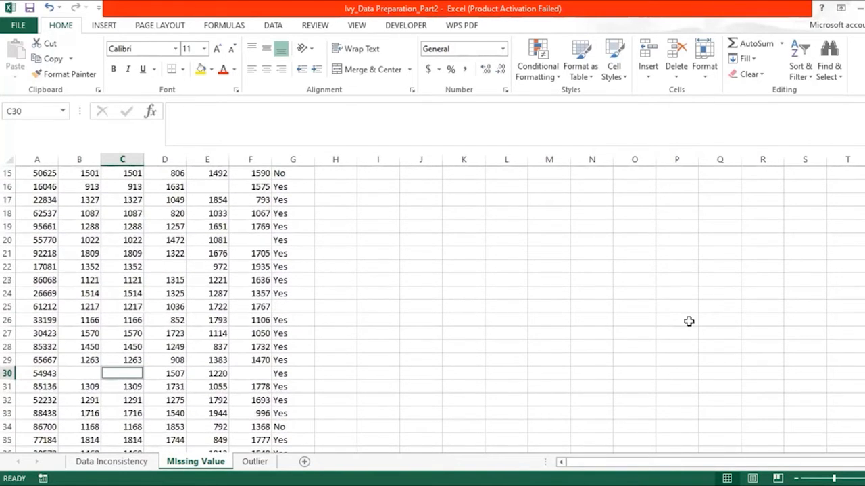
text(=)
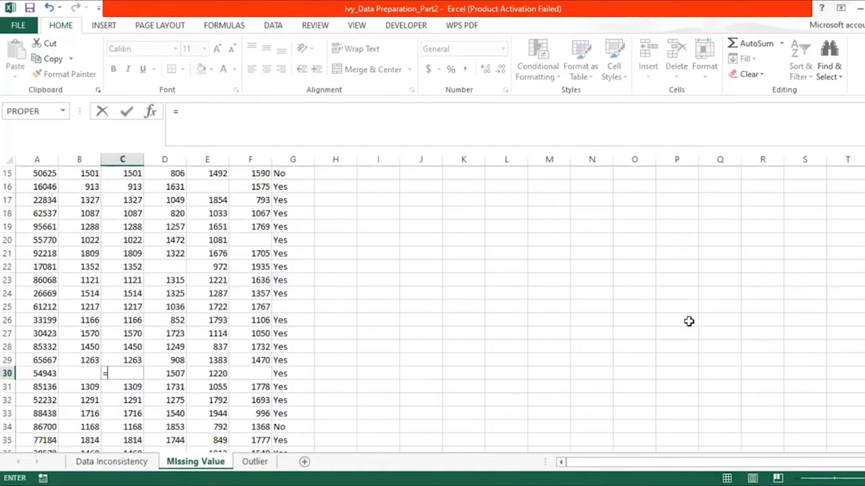
text(AVERAGE()
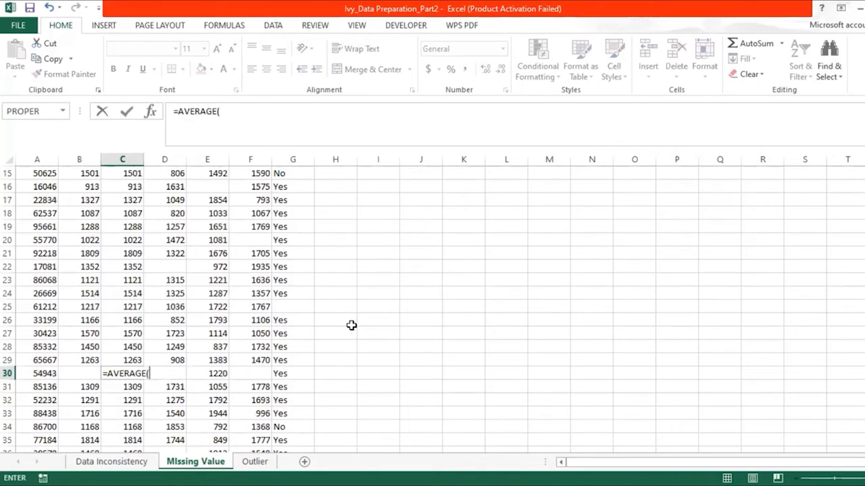
click(75, 240)
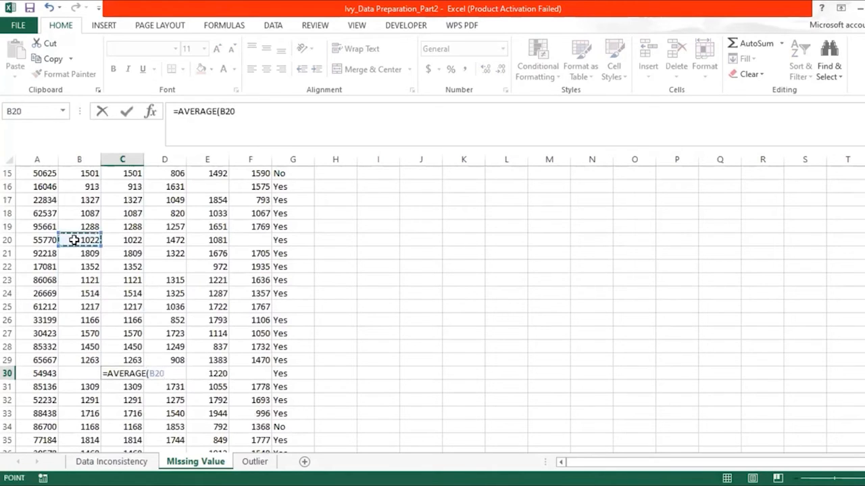
key(ctrl+Up)
key(Down)
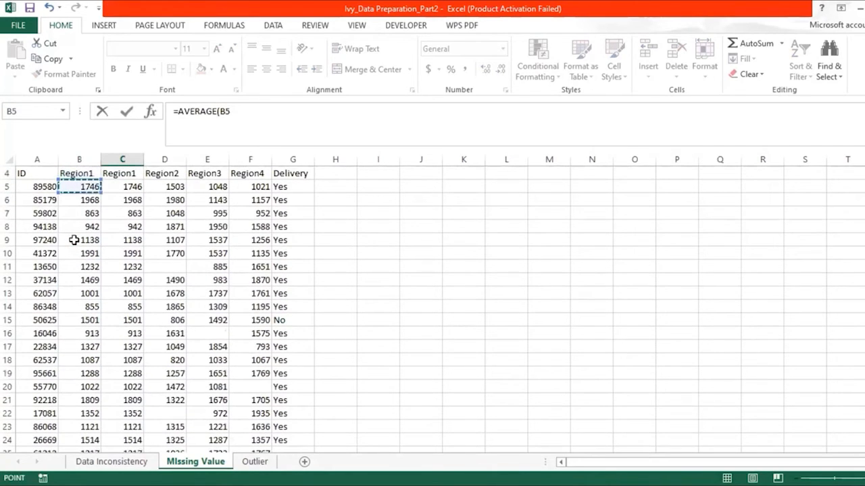
key(ctrl+shift+Down)
key(ctrl+shift+Down)
key(ctrl+shift+Down)
key(ctrl+shift+Down)
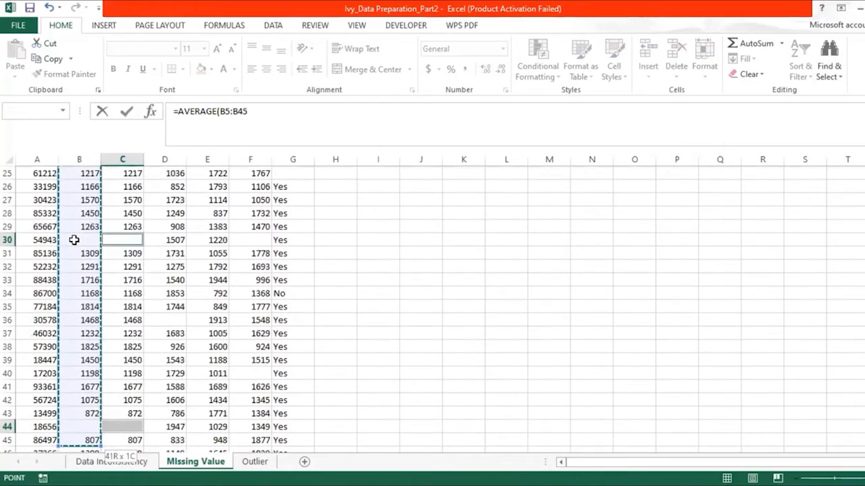
key(ctrl+shift+Down)
key(ctrl+shift+Down)
key(ctrl+shift+Down)
key(ctrl+shift+Down)
key(ctrl+shift+Down)
key(ctrl+shift+Down)
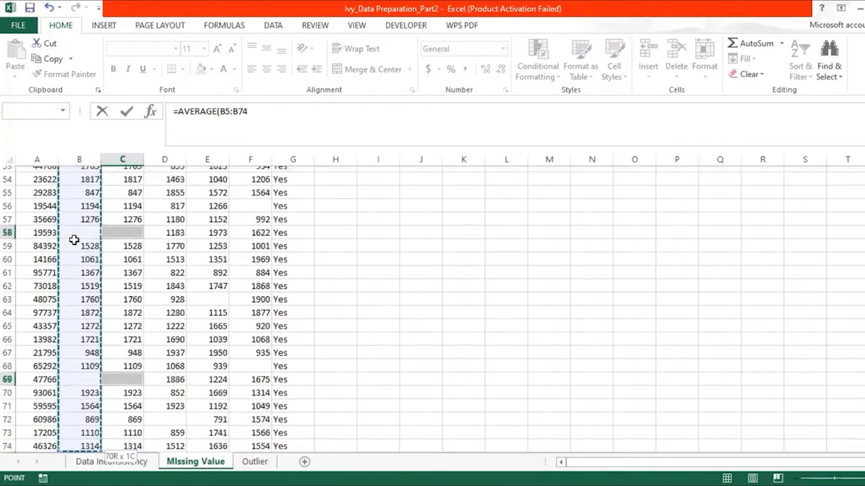
key(ctrl+shift+Down)
key(ctrl+shift+Down)
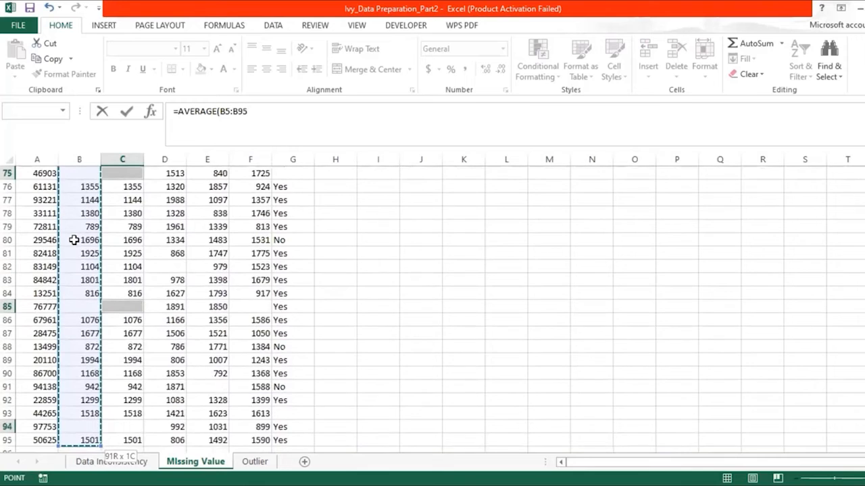
key(ctrl+shift+Down)
key(ctrl+shift+Up)
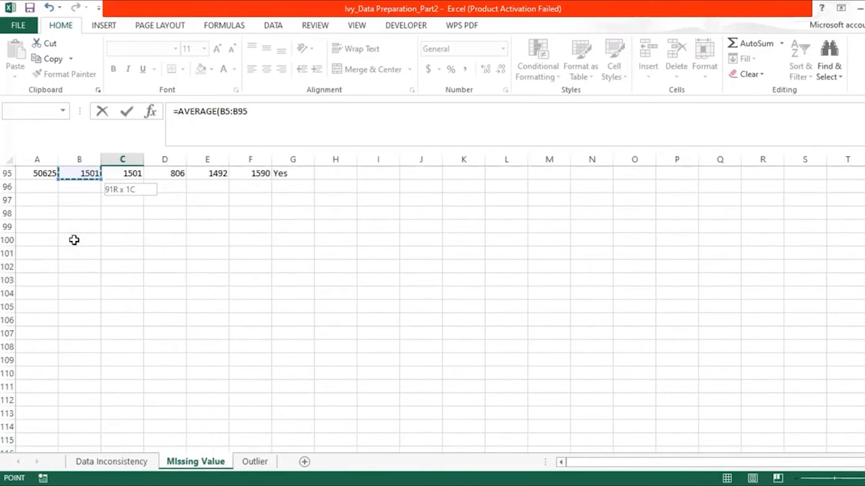
key(F4)
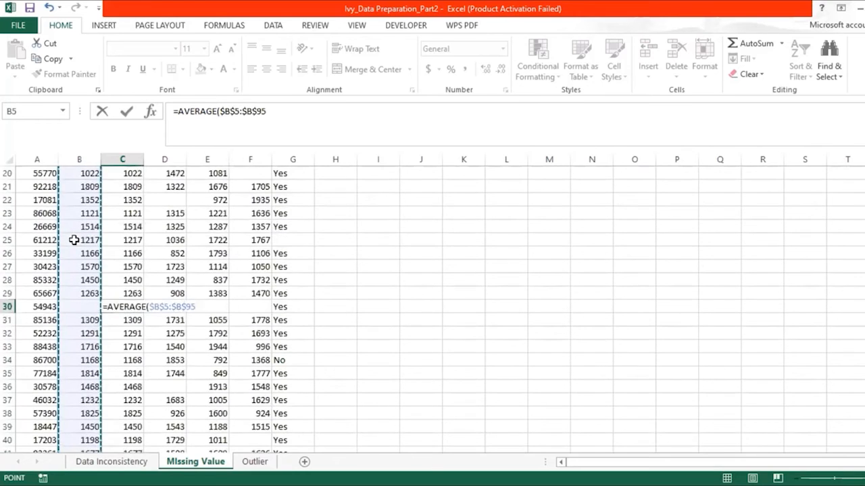
text())
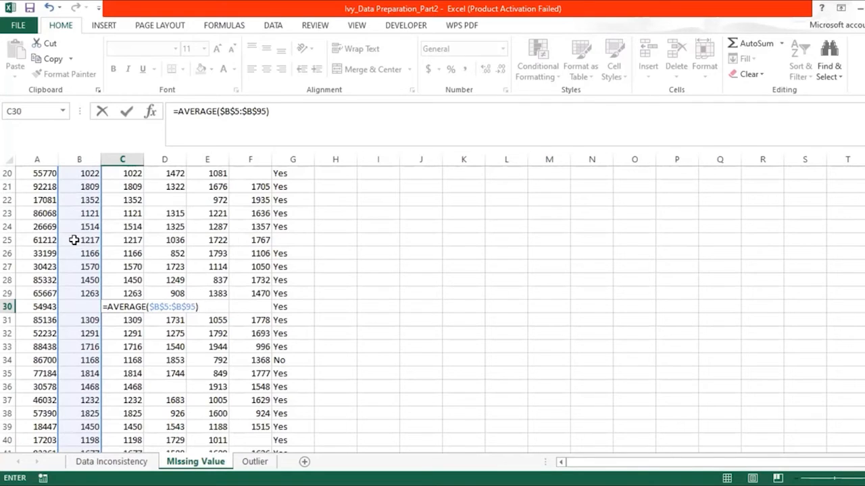
key(ctrl+Return)
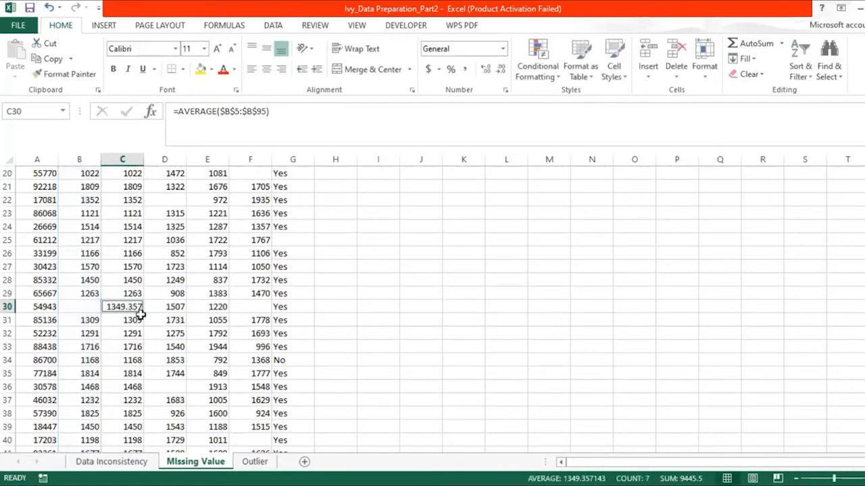
Insert an empty column between Region2 and Region3, and copy the Region2 header and values into it
scroll(433, 310, down, 5)
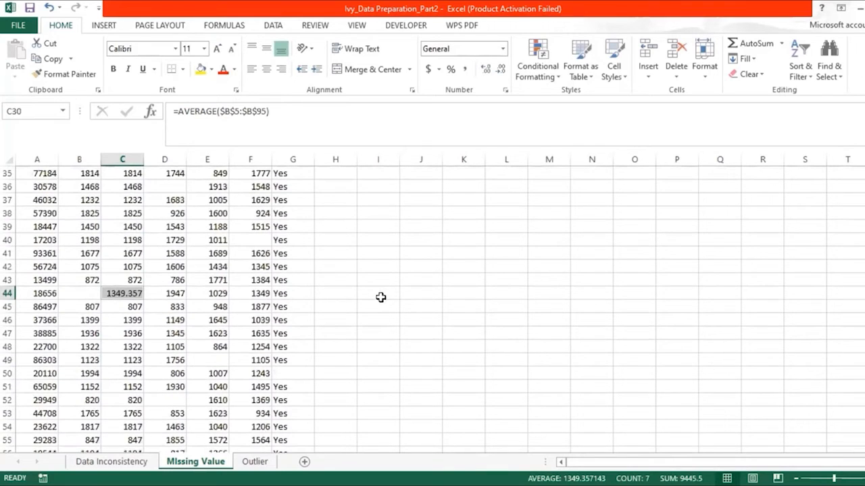
scroll(433, 309, down, 8)
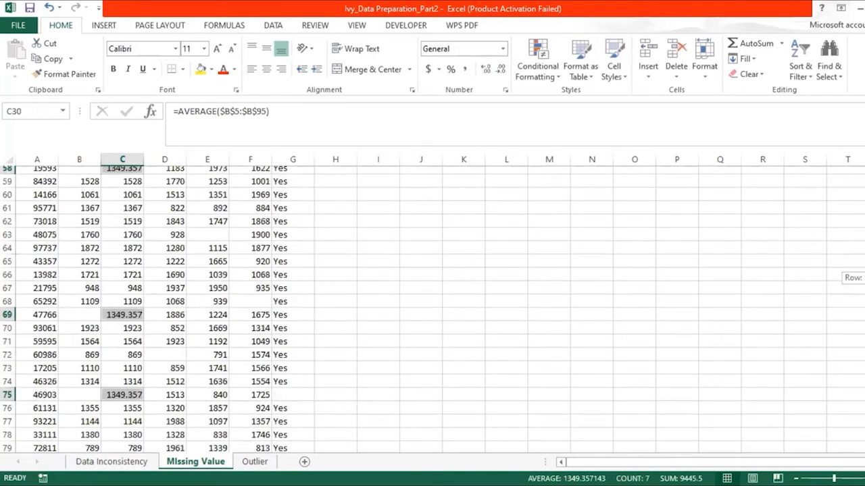
scroll(432, 310, up, 9)
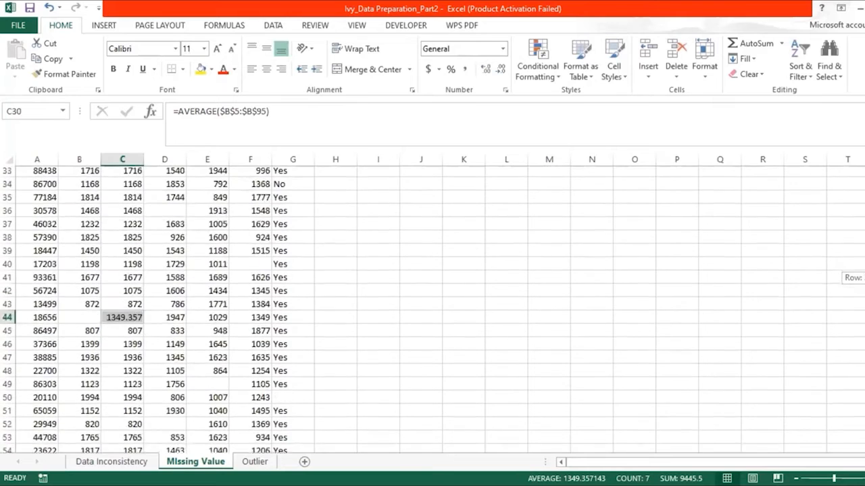
scroll(433, 309, up, 6)
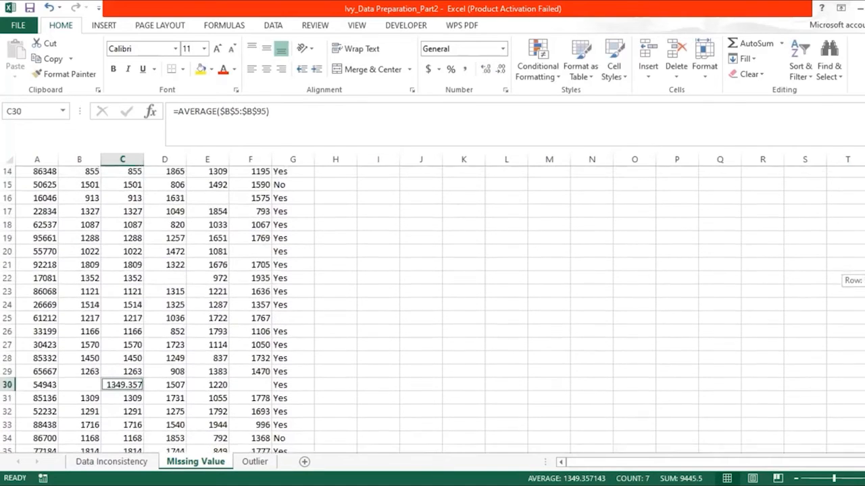
scroll(392, 297, up, 4)
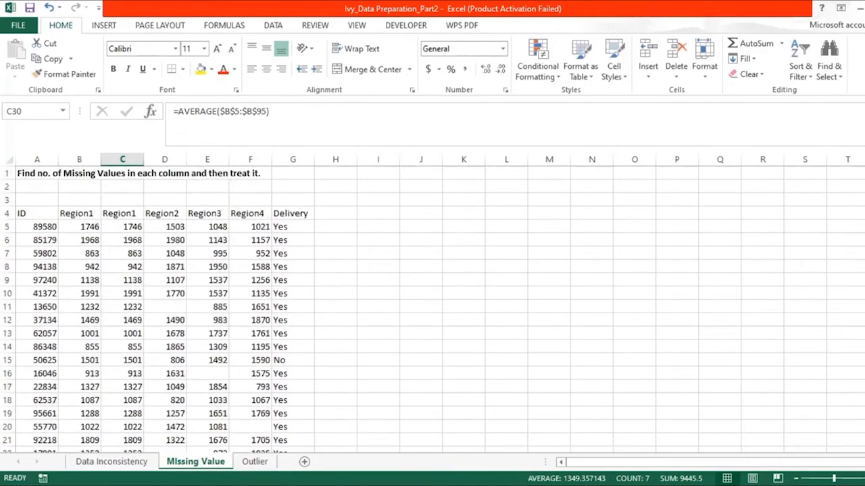
right_click(193, 157)
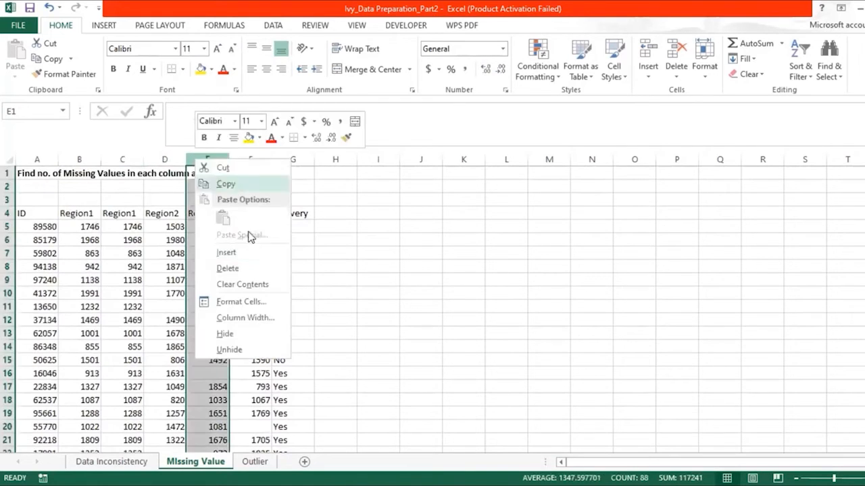
click(248, 248)
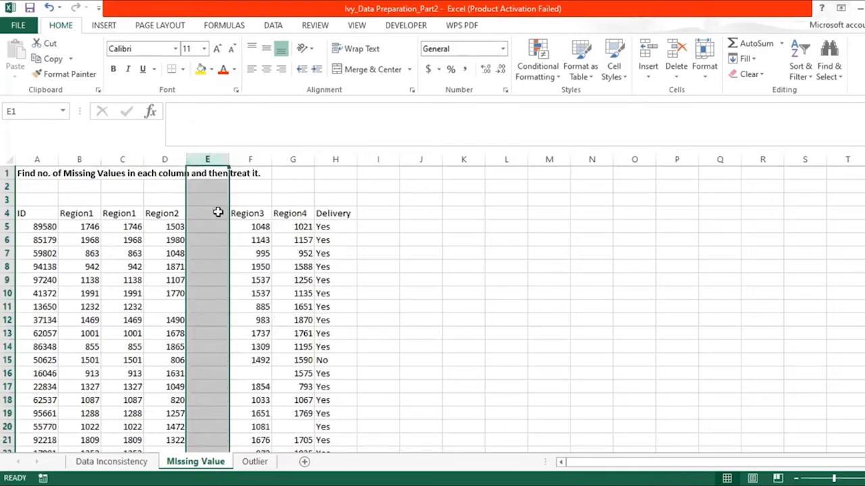
click(218, 212)
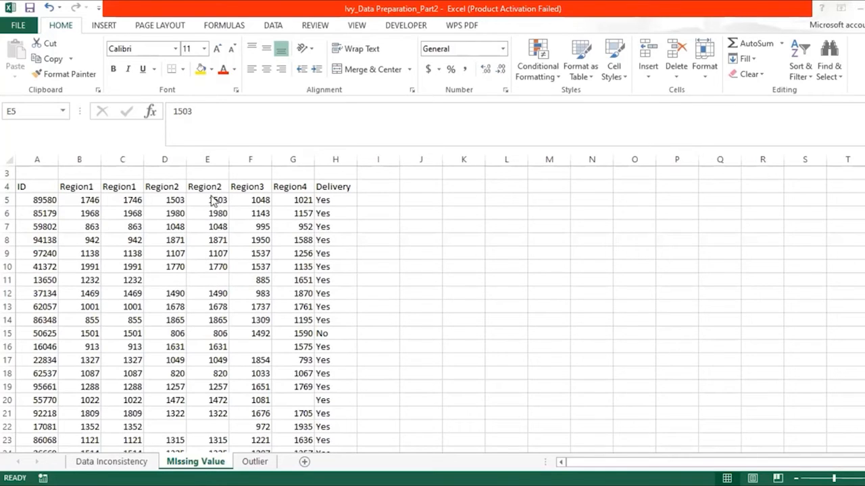
Select only the blank cells within E5:E95 of the copied Region2 column using Go To Special with the Blanks option
drag(211, 196, 229, 449)
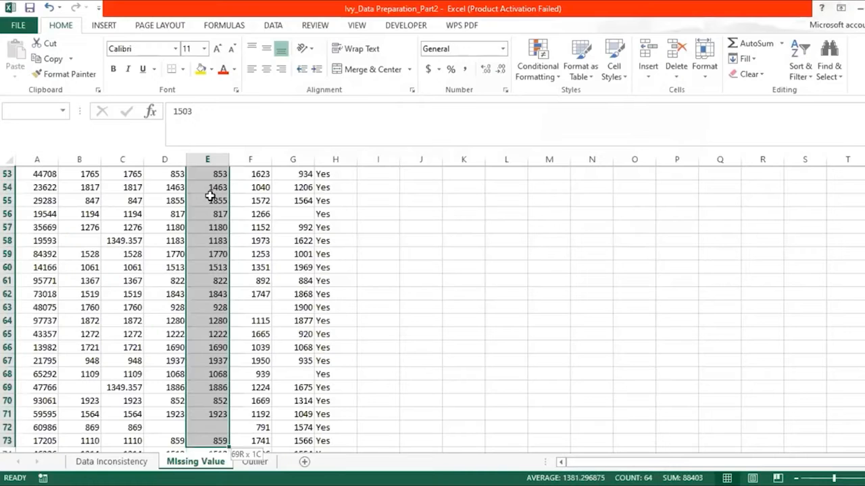
drag(230, 449, 229, 451)
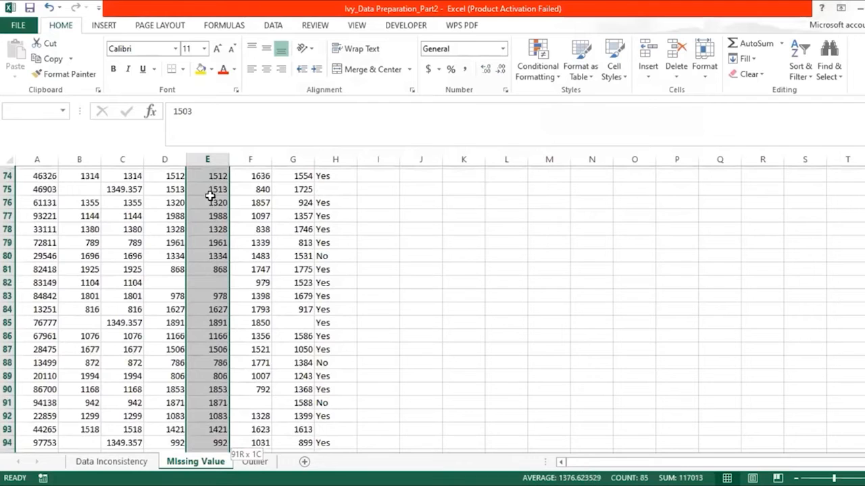
scroll(210, 195, down, 7)
key(ctrl+g)
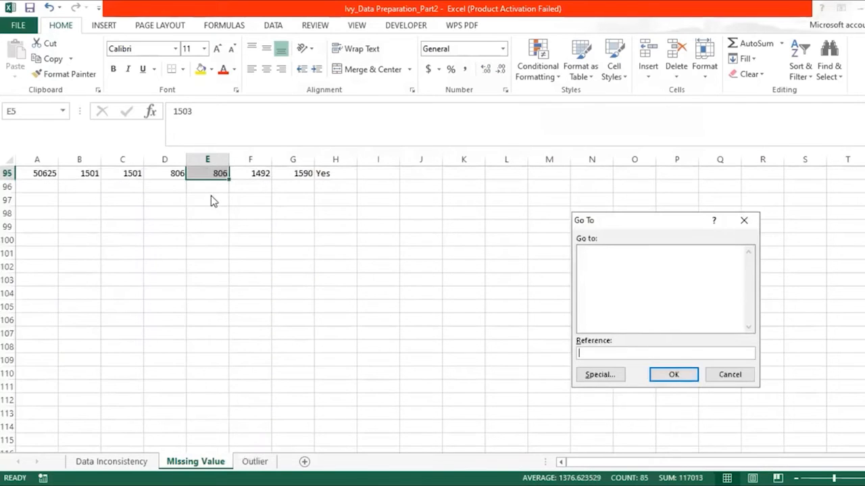
click(603, 378)
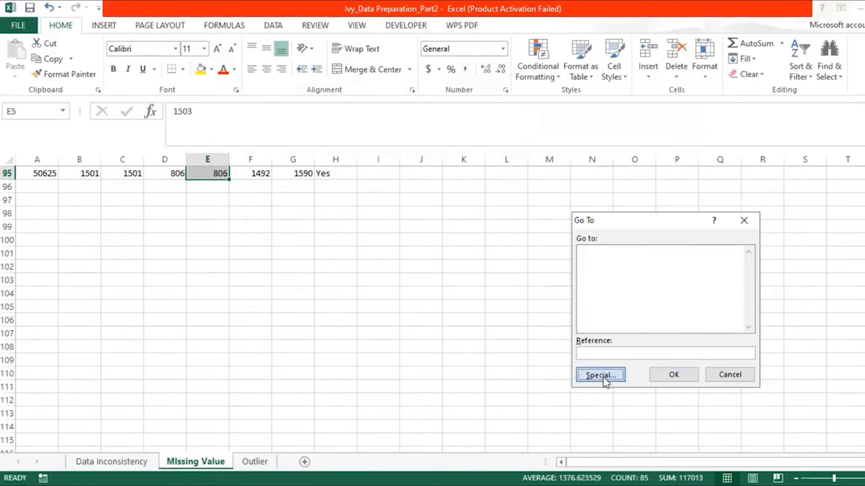
click(586, 320)
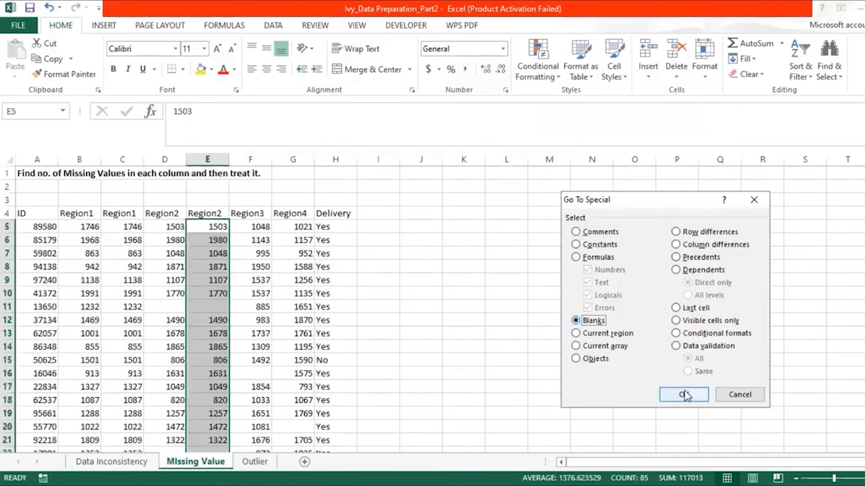
click(683, 395)
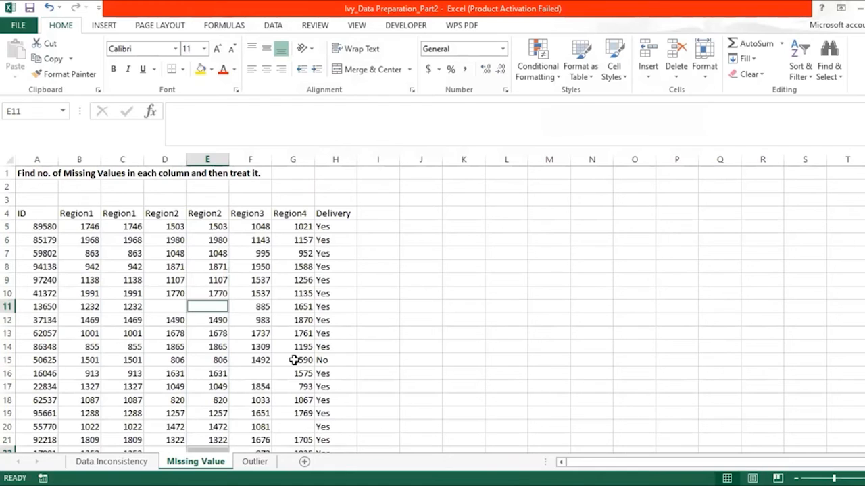
Fill all selected blank cells in column E with the formula =MEDIAN($D$5:$D$95)
text(=)
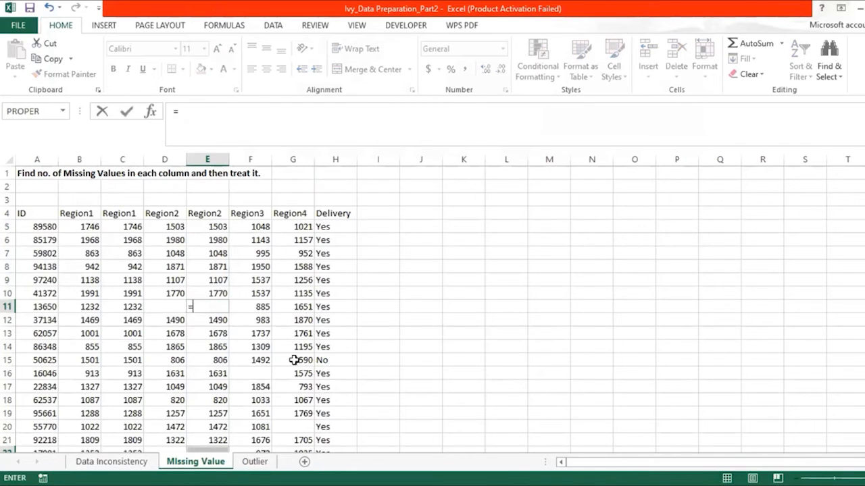
text(MEDIAN)
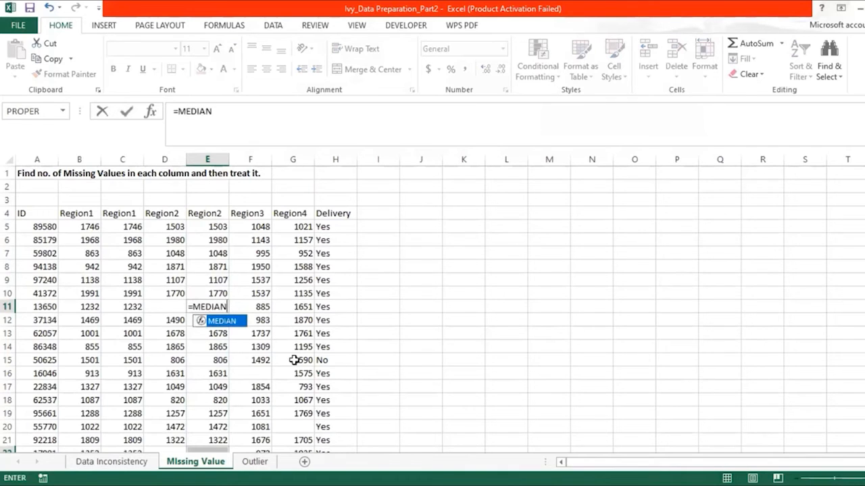
text(()
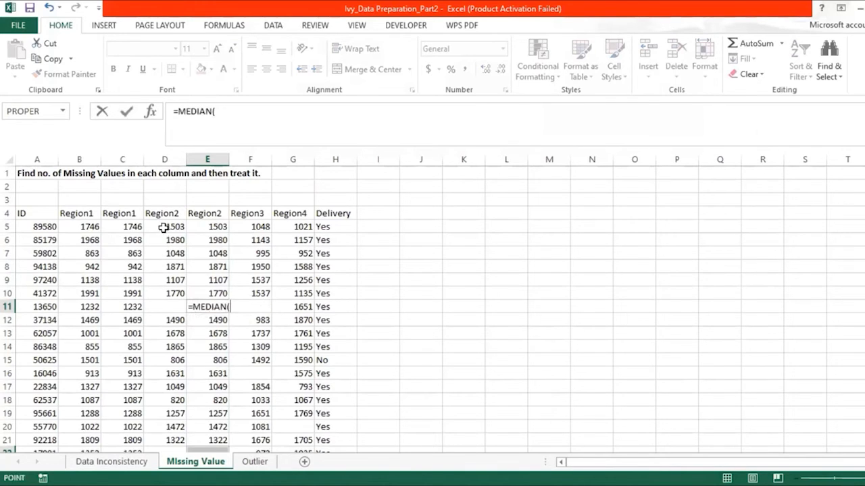
click(164, 228)
drag(178, 471, 174, 268)
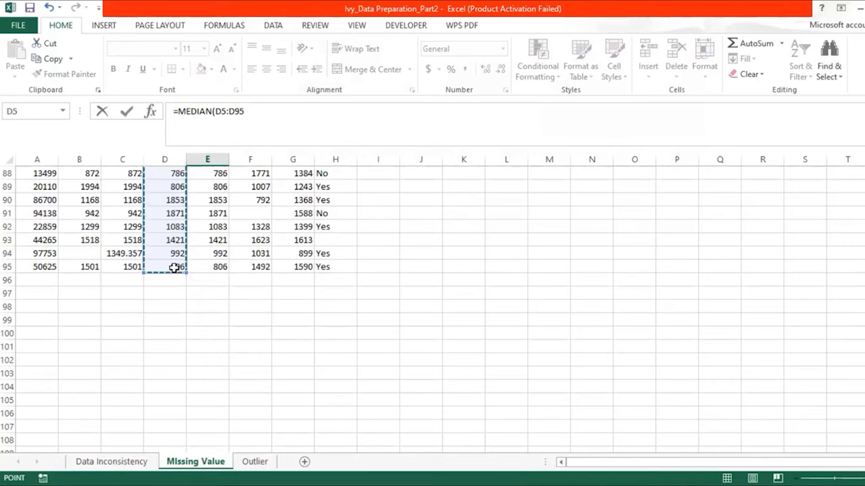
key(F4)
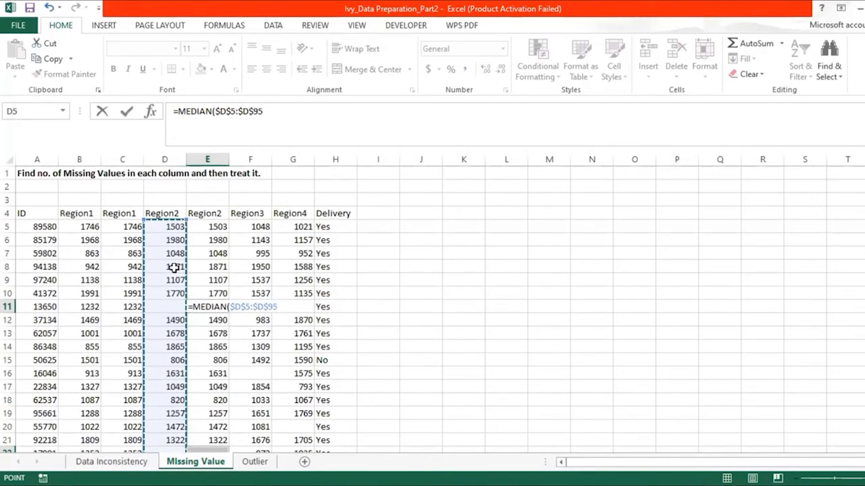
key(ctrl+Return)
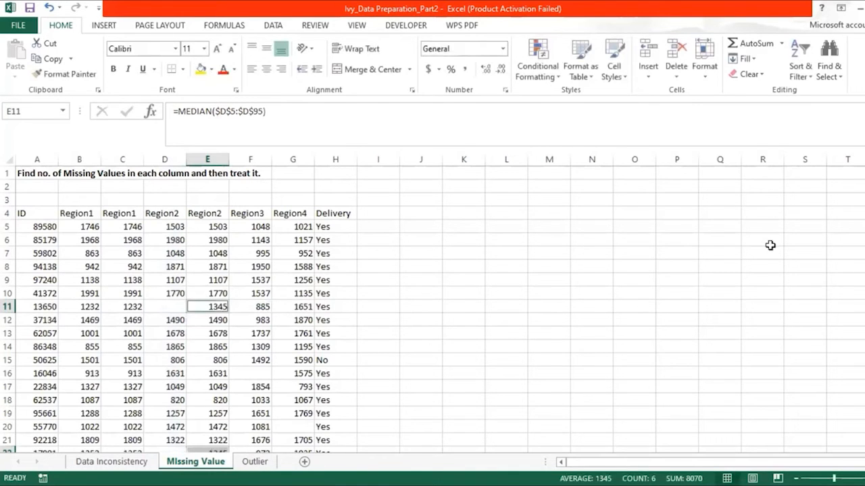
scroll(770, 245, down, 3)
scroll(770, 245, down, 2)
drag(864, 266, 864, 218)
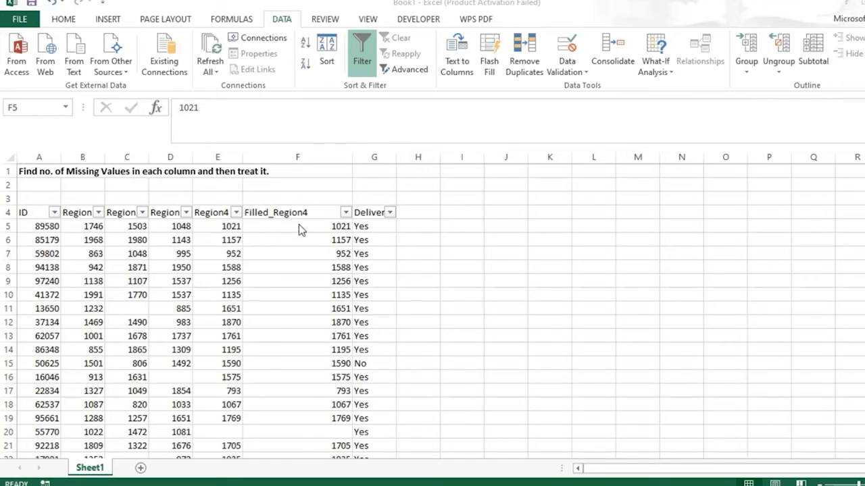
In the Book1 workbook, select only the blank cells within F5:F95 of the Filled_Region4 column using Go To Special with Blanks
drag(299, 227, 297, 451)
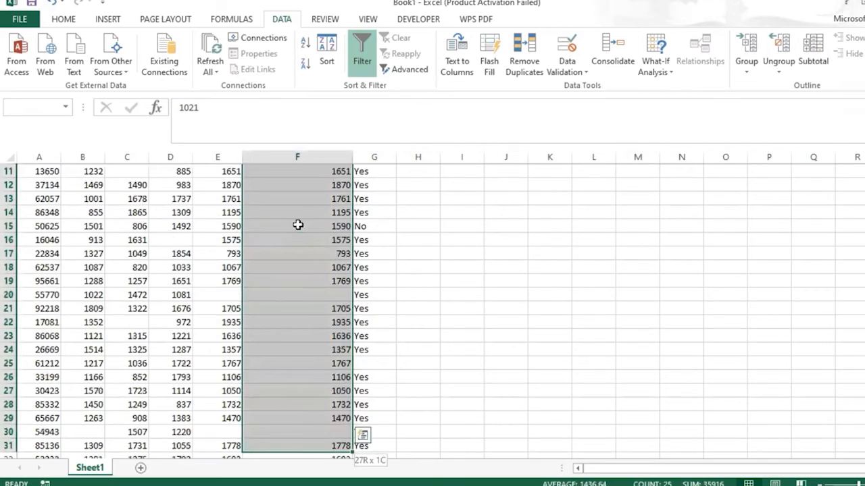
drag(298, 225, 298, 225)
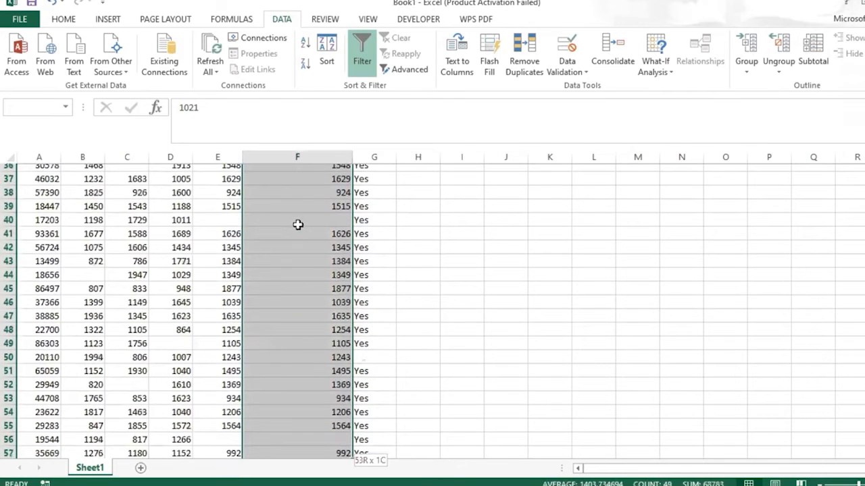
key(ctrl+shift+Down)
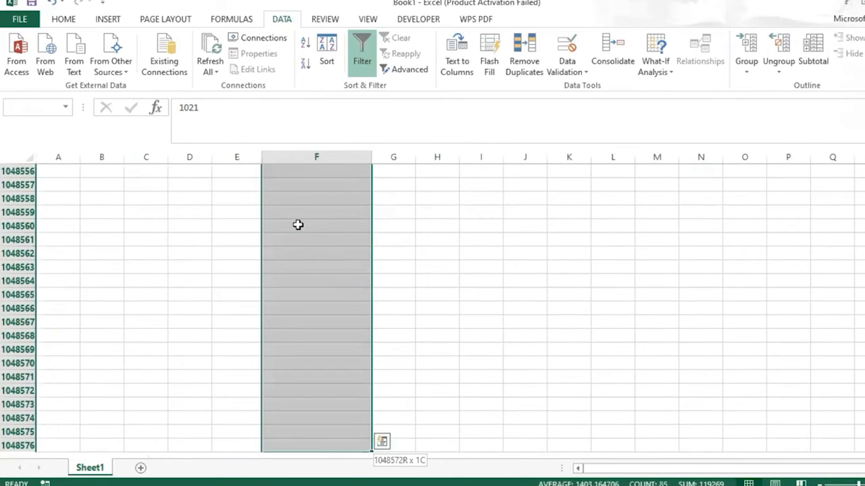
key(ctrl+shift+Up)
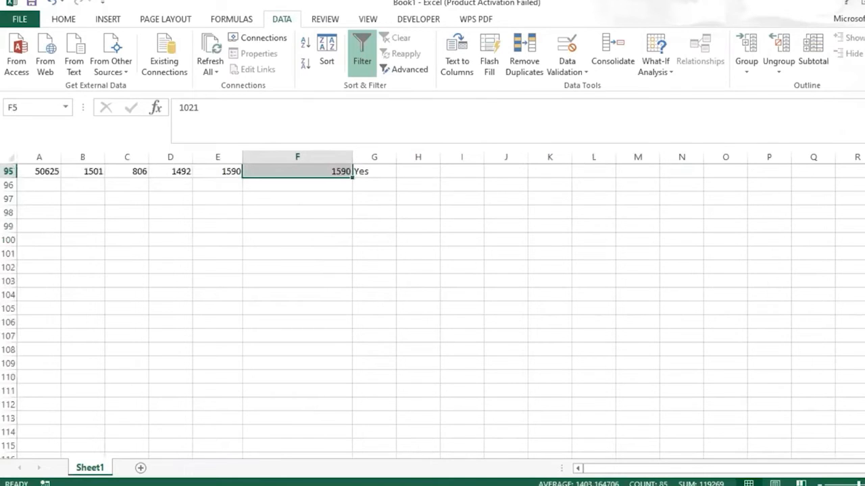
scroll(433, 304, up, 20)
key(F5)
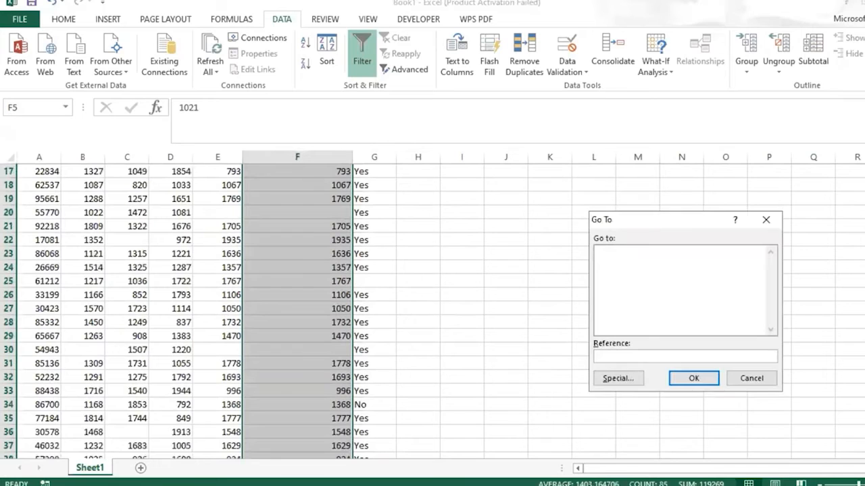
click(618, 378)
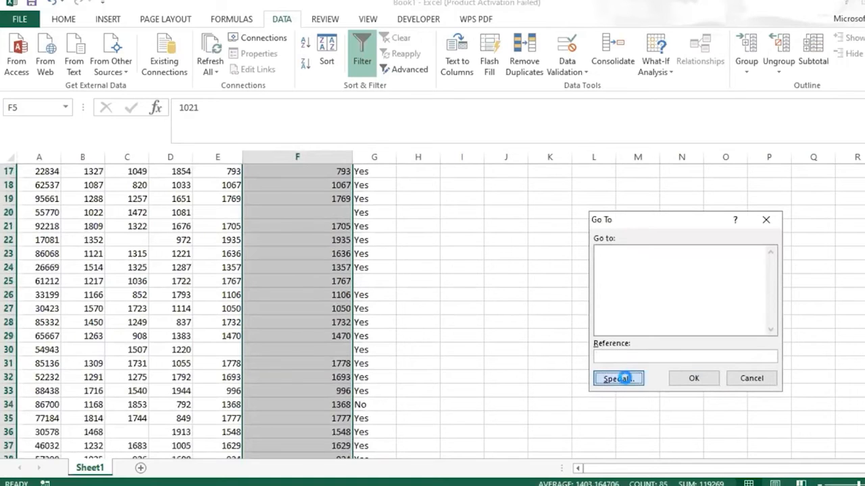
click(593, 324)
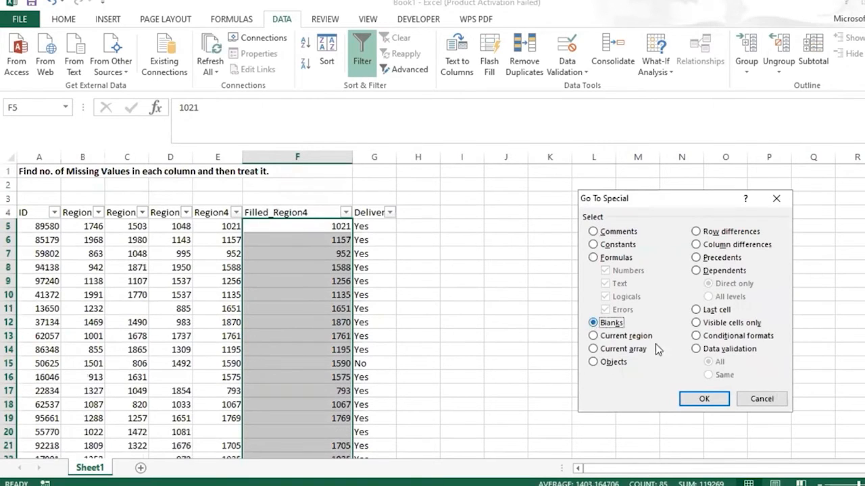
click(718, 403)
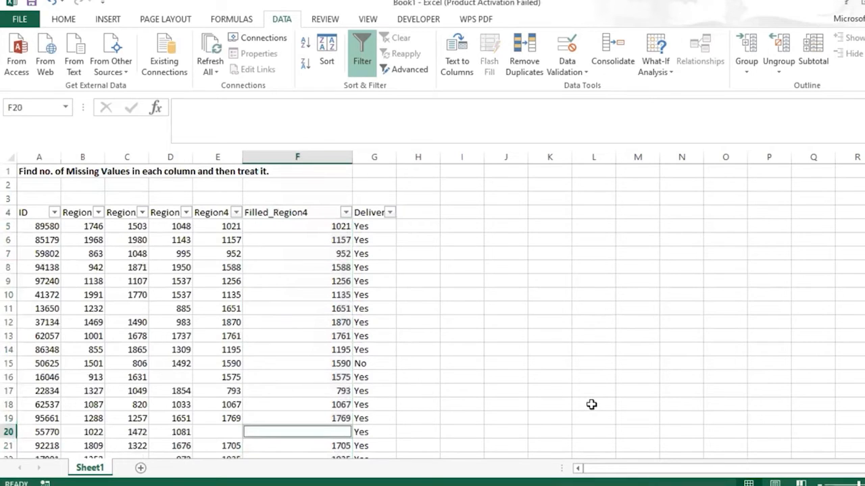
Fill all selected blank cells in the Filled_Region4 column with the formula =MODE($E$5:$E$95)
text(=)
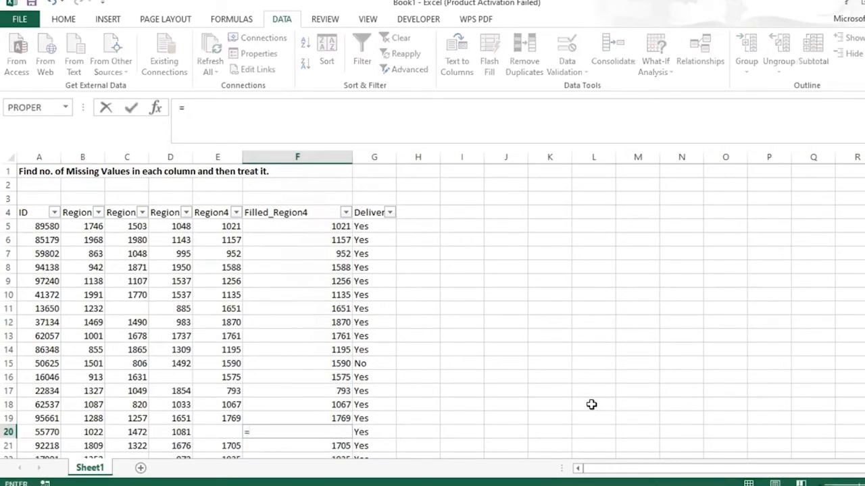
text(MPD)
key(BackSpace)
key(BackSpace)
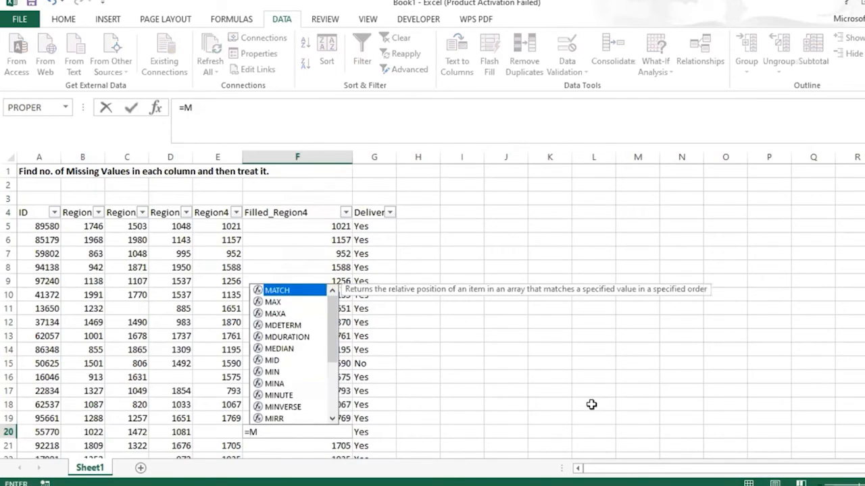
text(ODE()
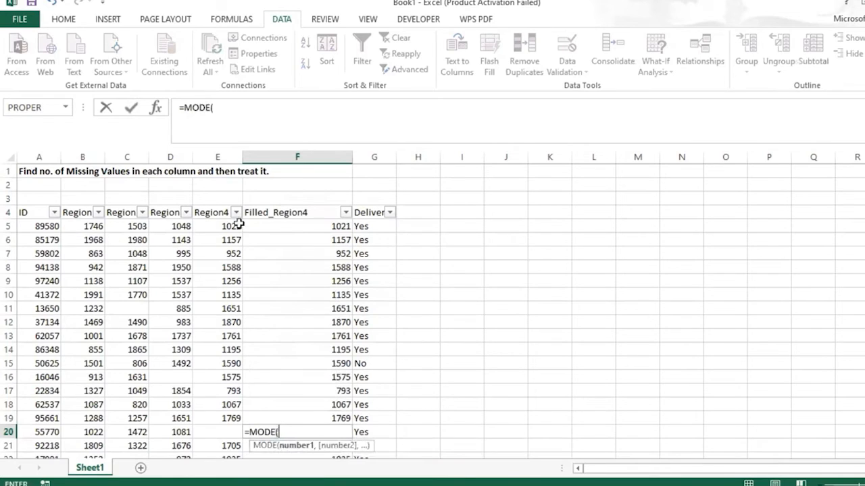
click(223, 225)
drag(223, 261, 220, 396)
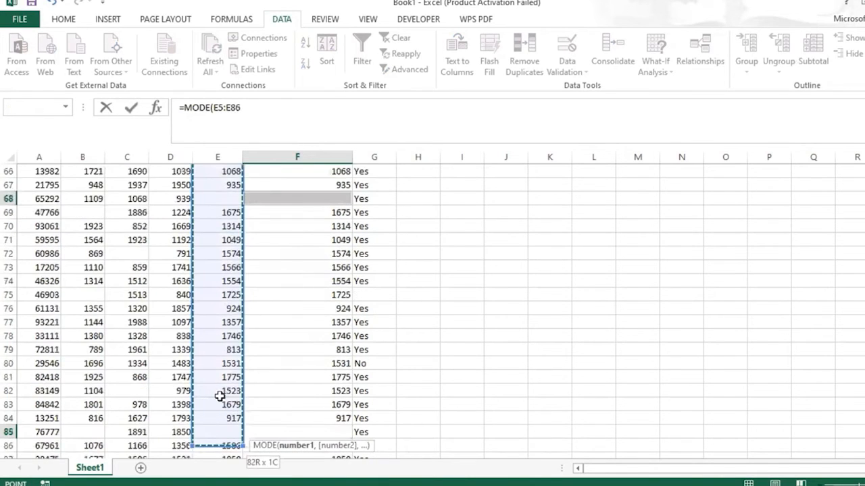
key(ctrl+shift+Down)
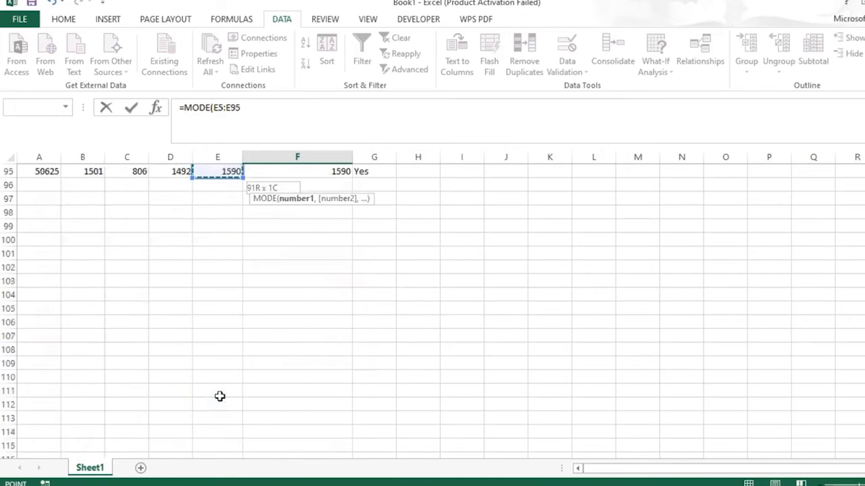
key(F4)
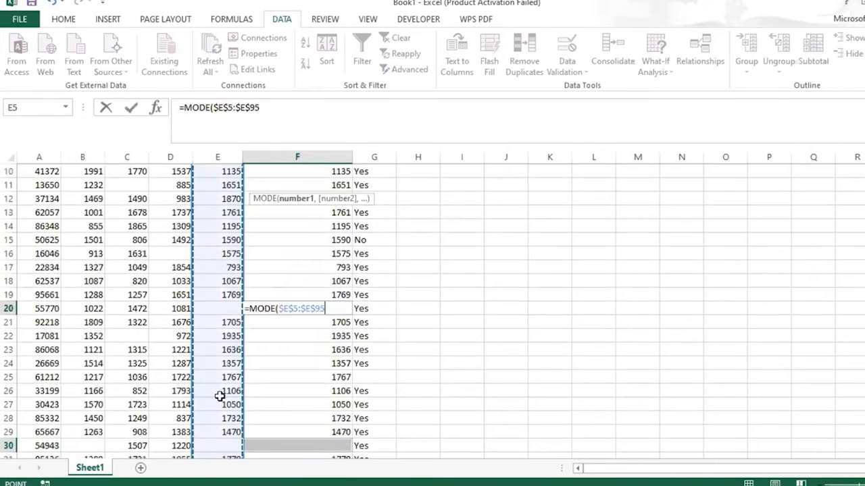
text())
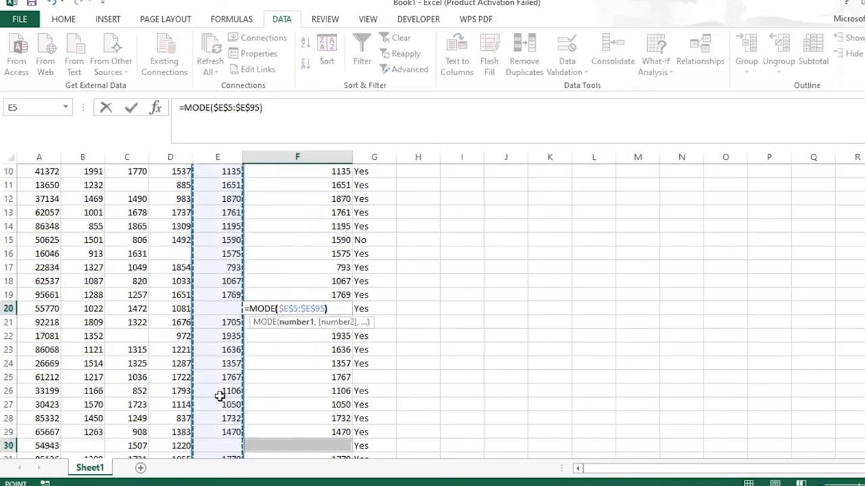
key(ctrl+Return)
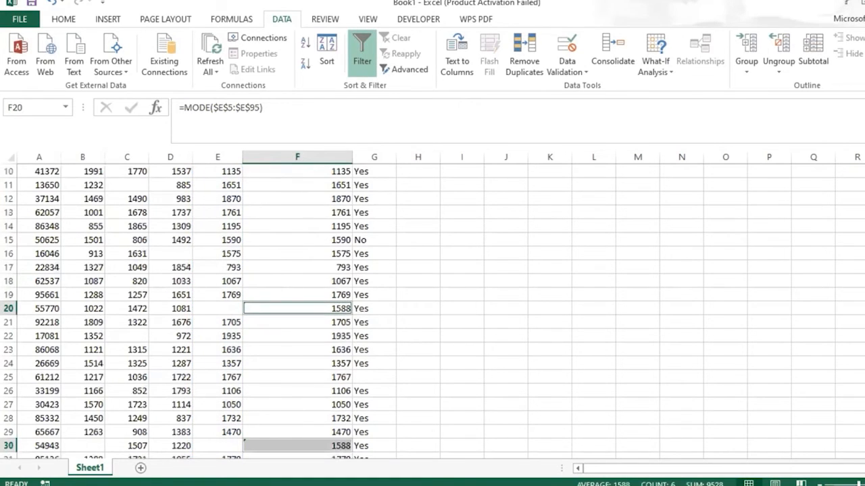
scroll(432, 310, down, 6)
scroll(432, 311, down, 4)
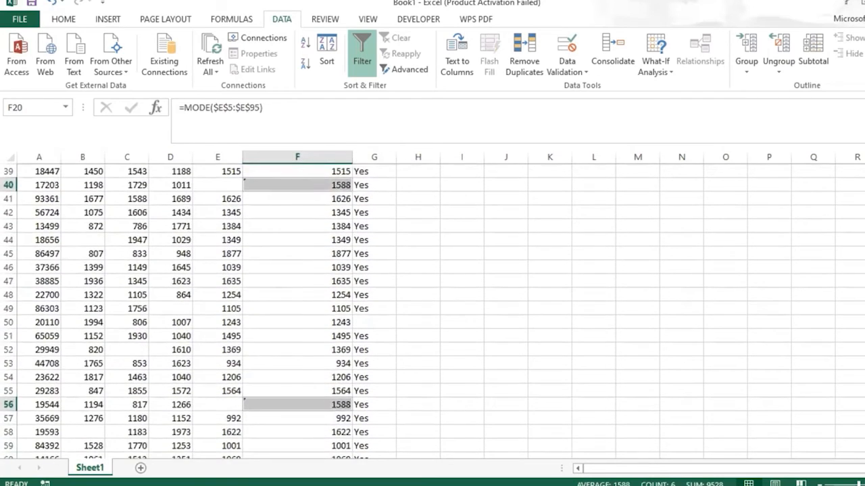
scroll(433, 311, down, 5)
scroll(433, 311, up, 16)
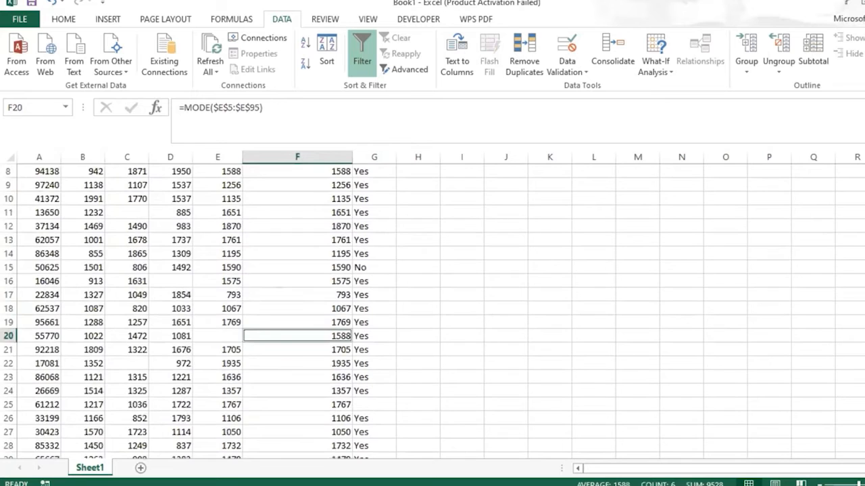
scroll(433, 311, up, 3)
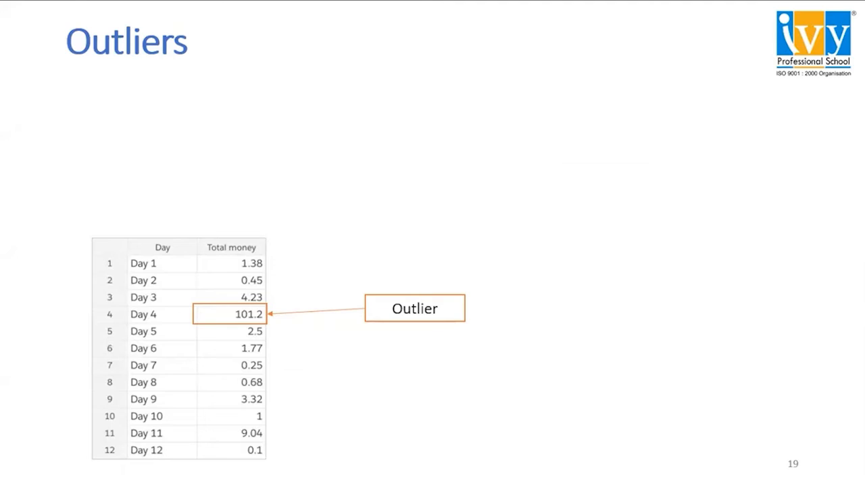
key(Right)
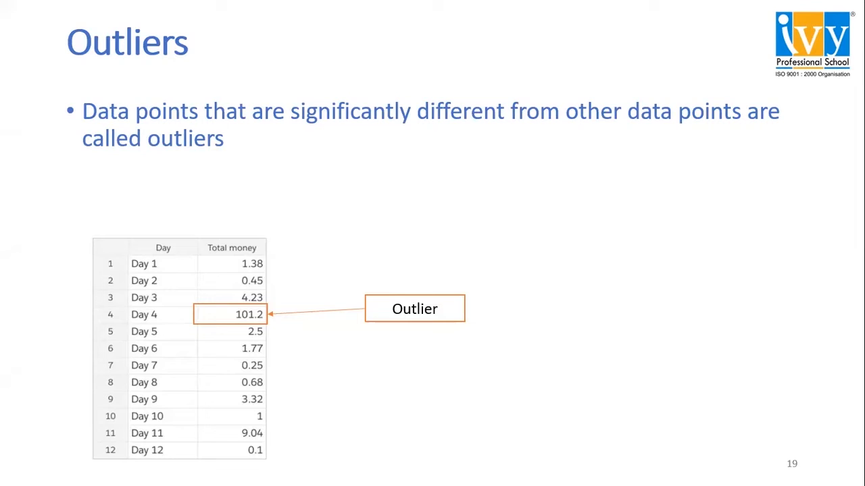
key(Right)
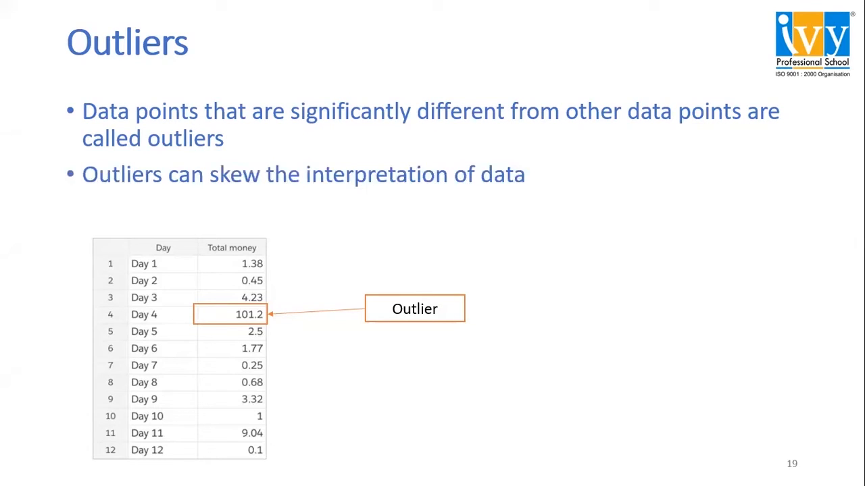
key(Right)
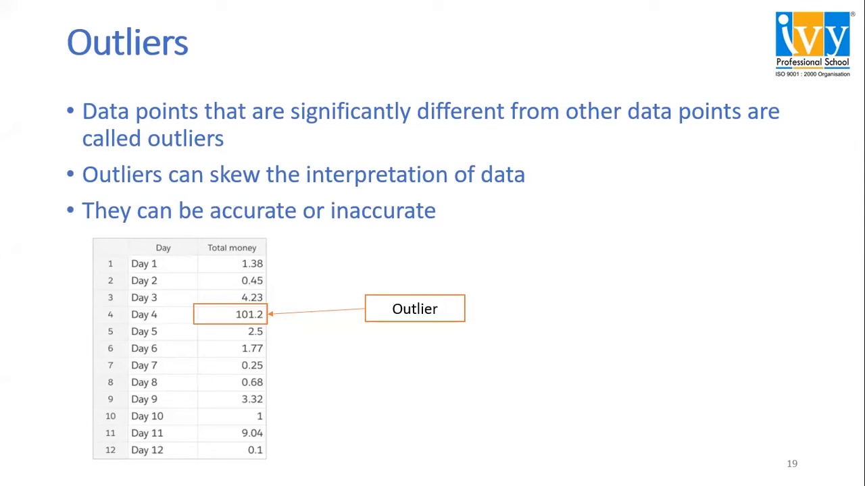
key(Right)
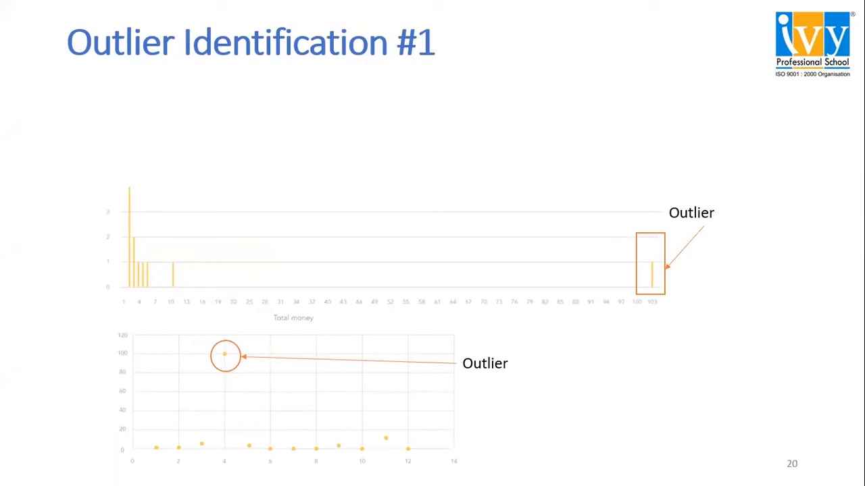
key(Right)
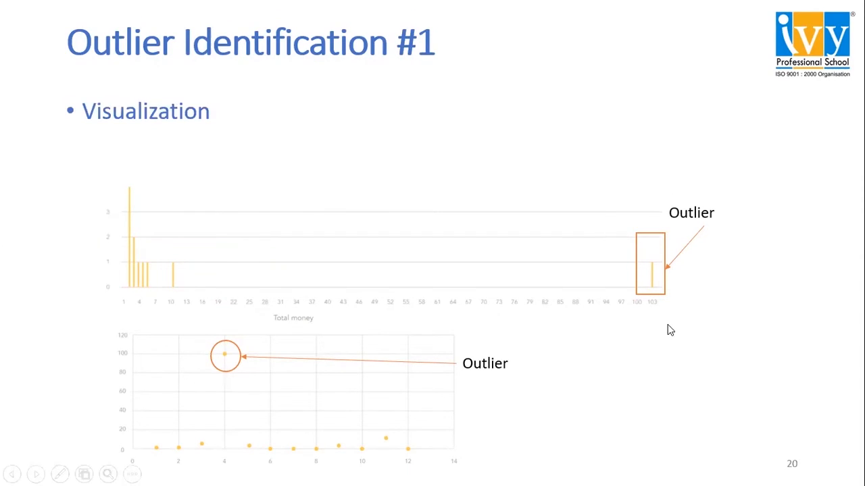
key(Right)
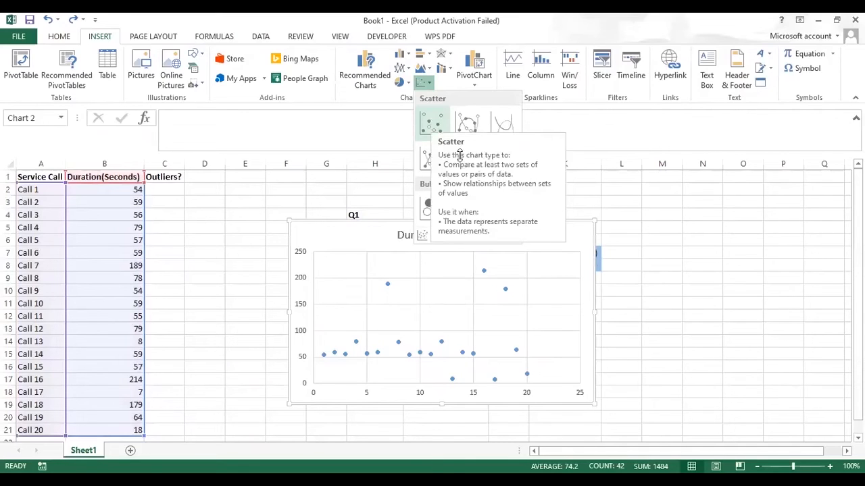
Select the Duration(Seconds) scatter chart and open its Change Chart Type options
click(528, 279)
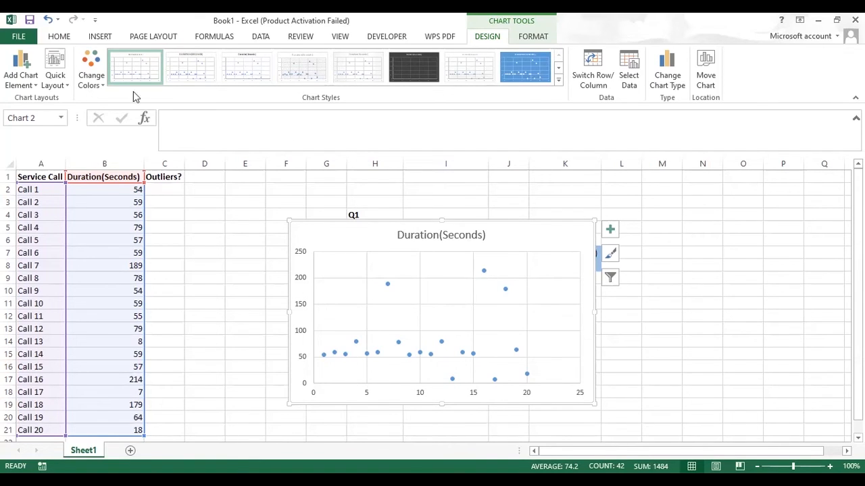
click(667, 73)
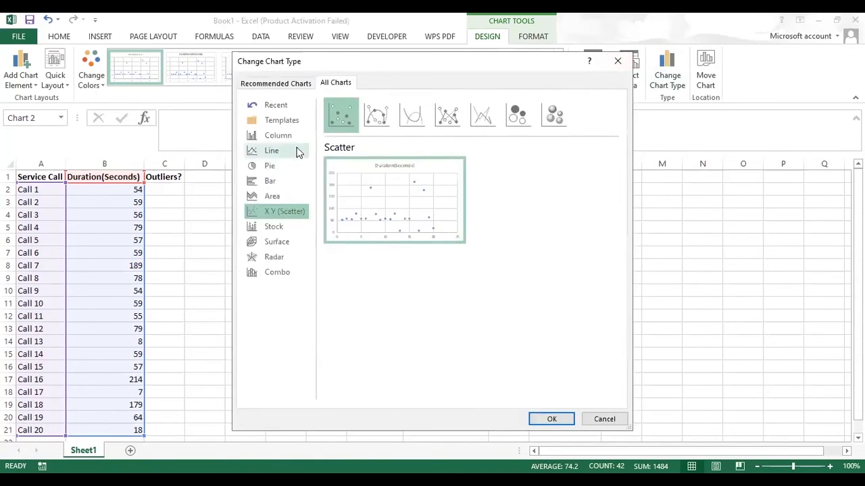
mouse_move(414, 170)
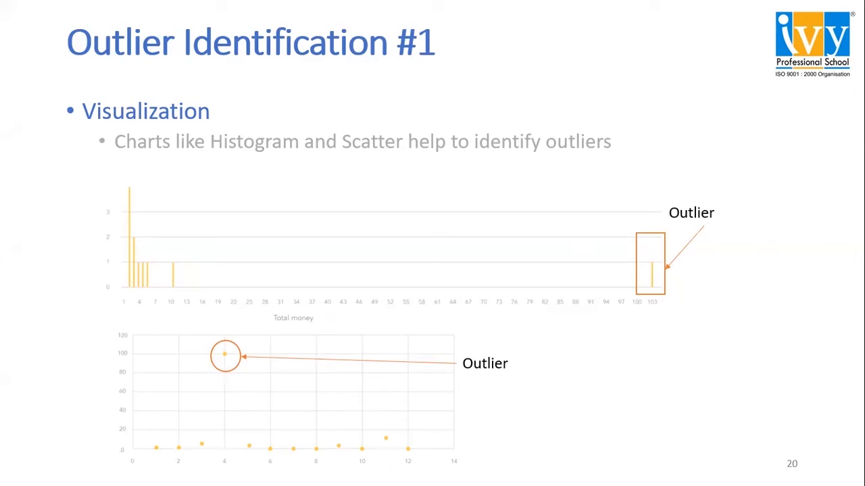
key(Right)
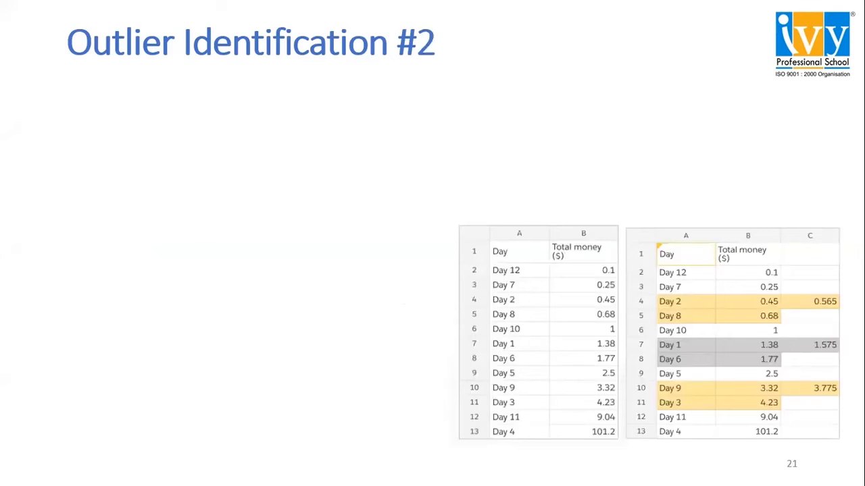
key(Right)
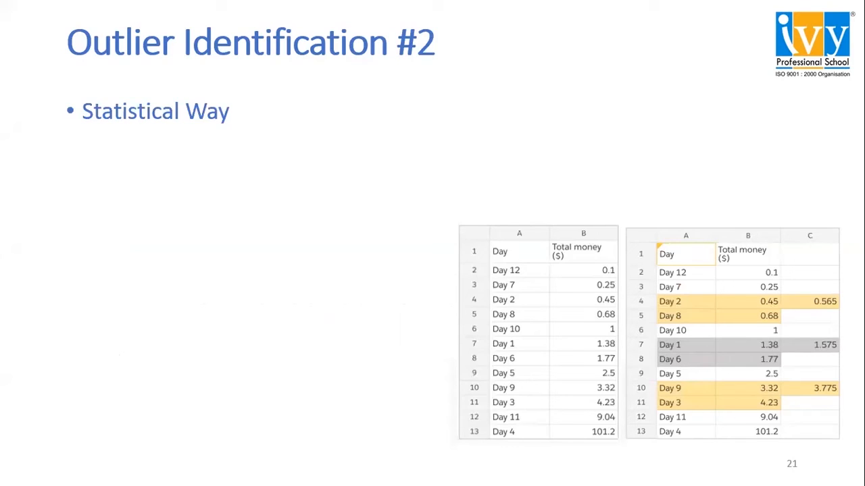
key(Right)
key(Right)
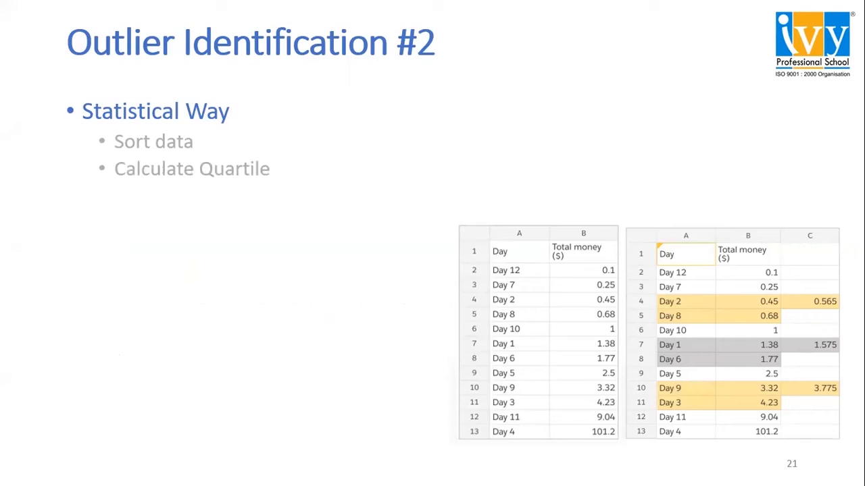
key(Right)
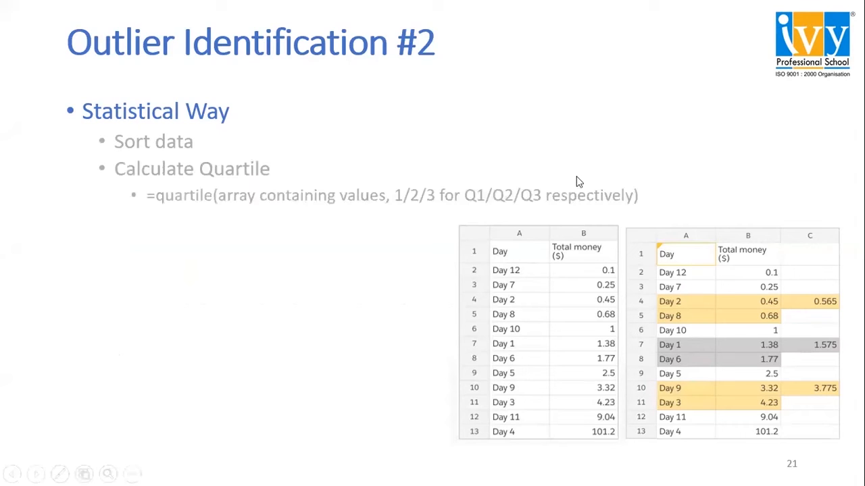
key(Right)
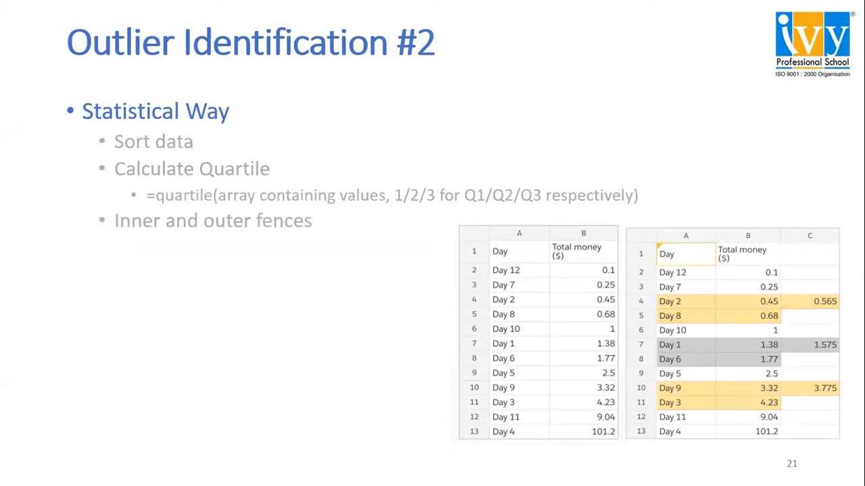
key(Right)
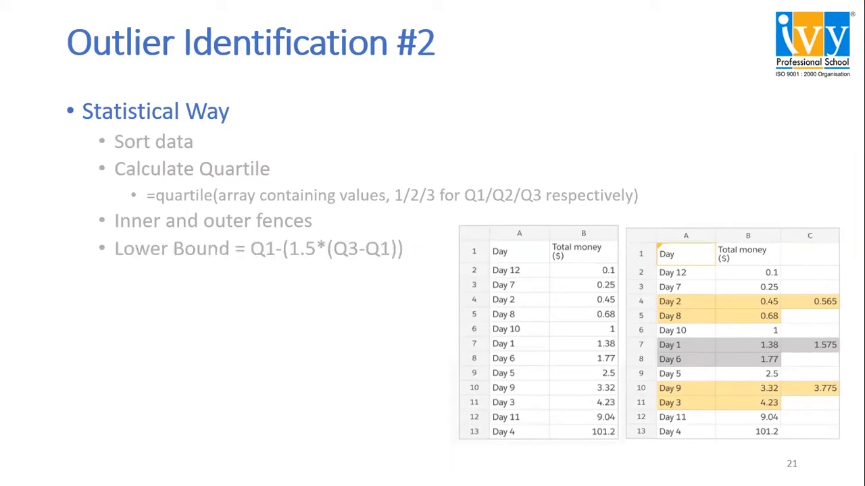
key(Right)
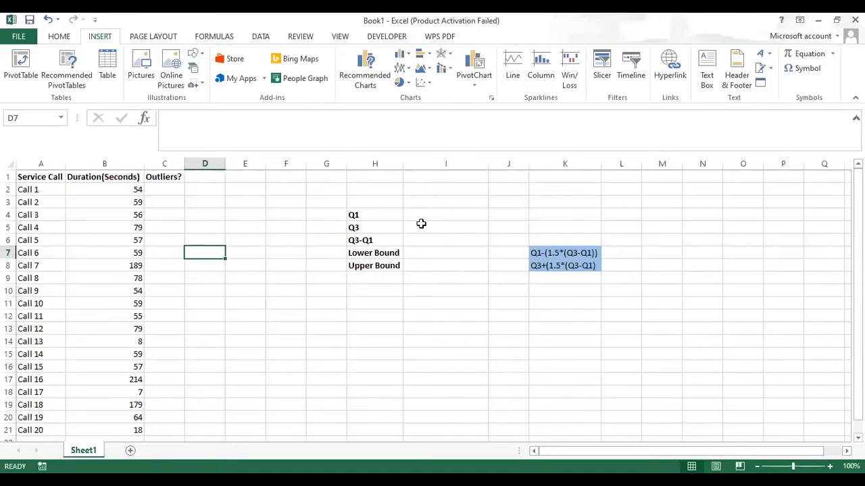
Calculate Q1 of the call durations in cell I4 with =QUARTILE($B$2:$B$21,1)
click(421, 217)
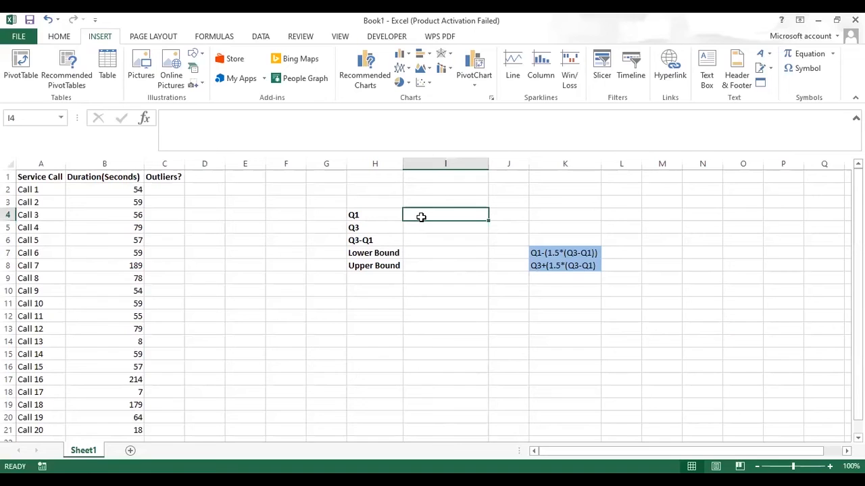
text(=Q)
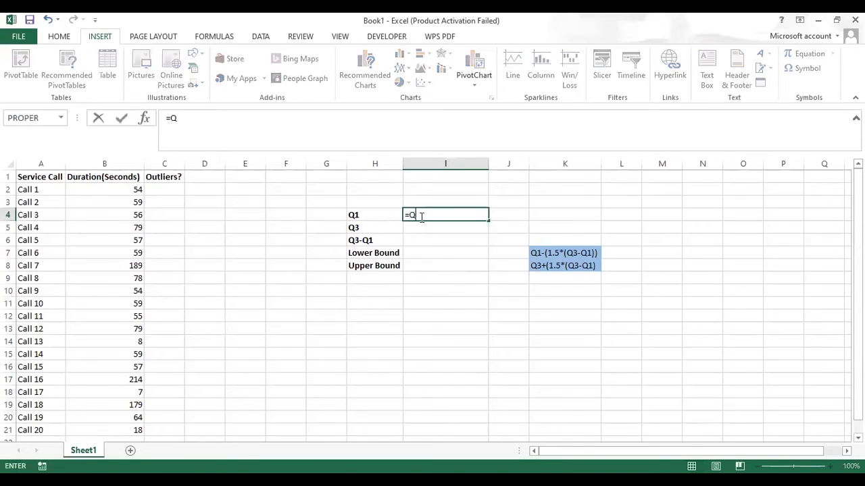
text(UARTILE()
click(106, 190)
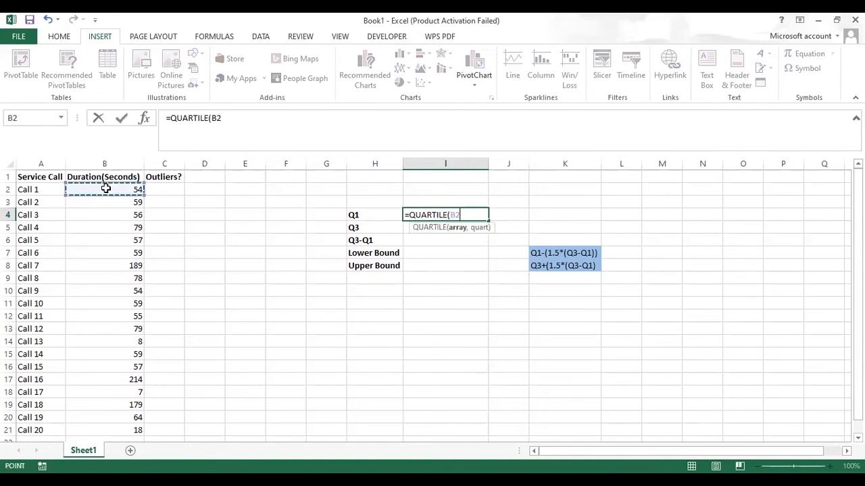
key(ctrl+shift+Down)
key(F4)
text(,)
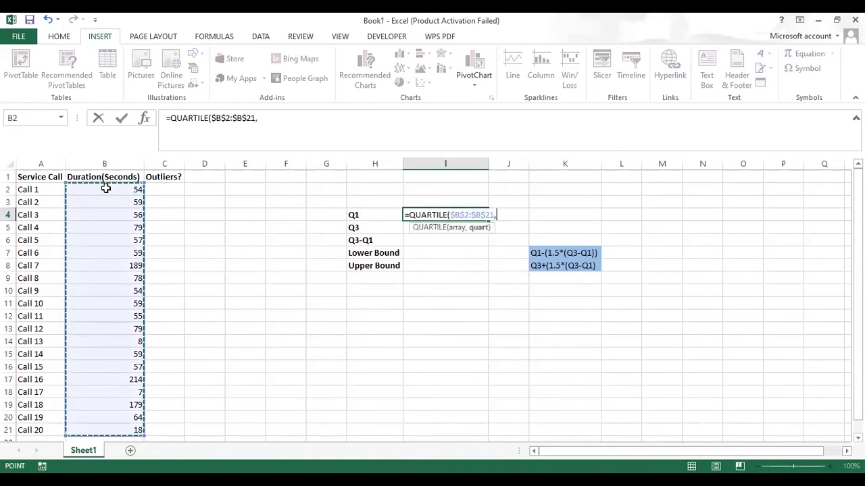
text(1)
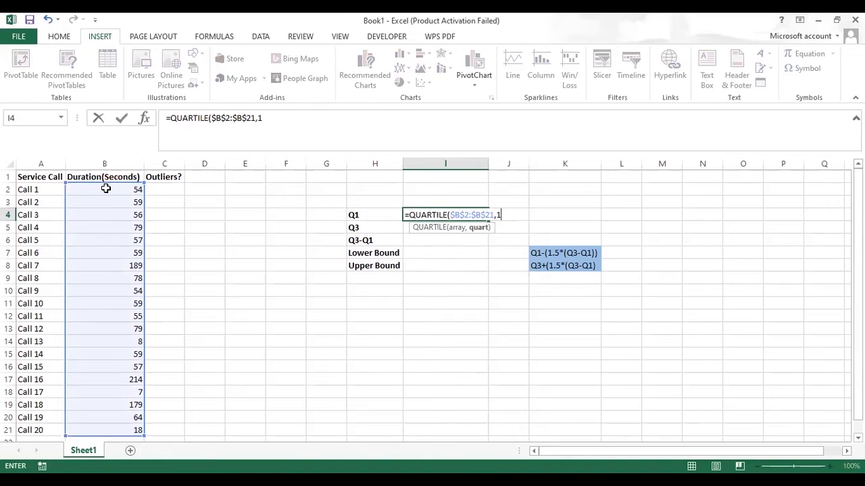
key(Return)
Calculate Q3 of the call durations in cell I5 with =QUARTILE($B$2:$B$21,3)
text(=)
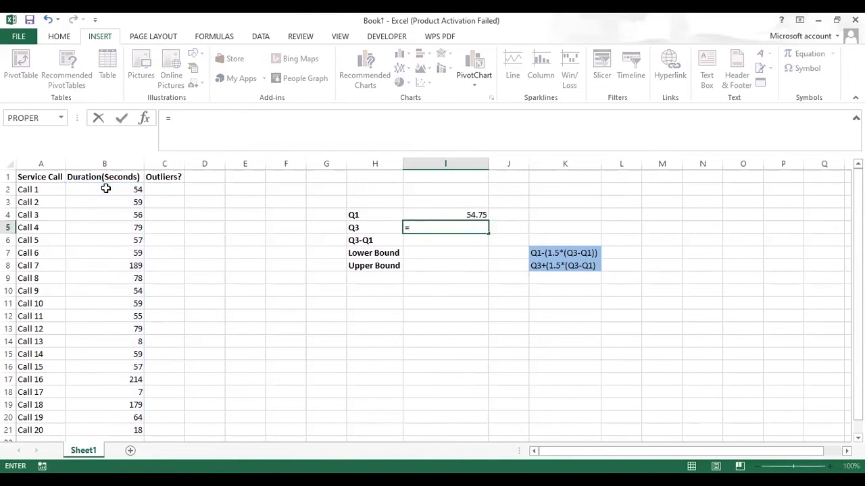
text(QUARTILE()
click(98, 195)
key(Up)
key(ctrl+shift+Down)
key(F4)
text(,3))
key(Return)
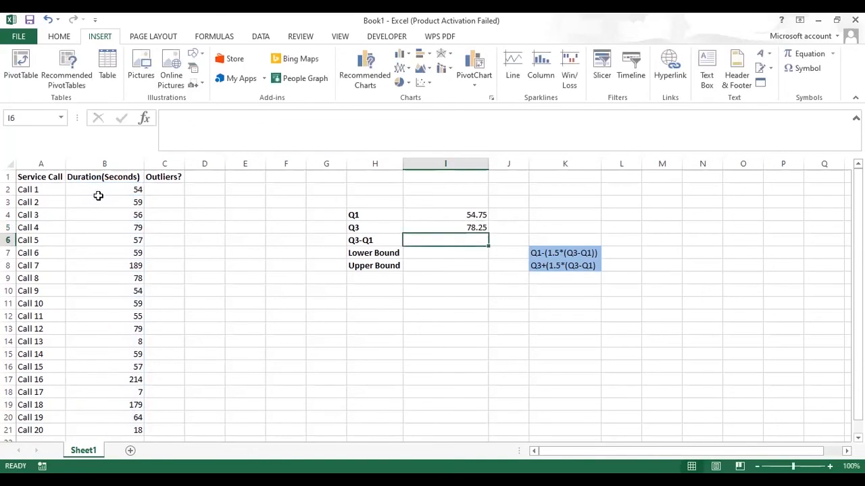
Calculate the interquartile range Q3-Q1 in cell I6 with =I5-I4
text(=)
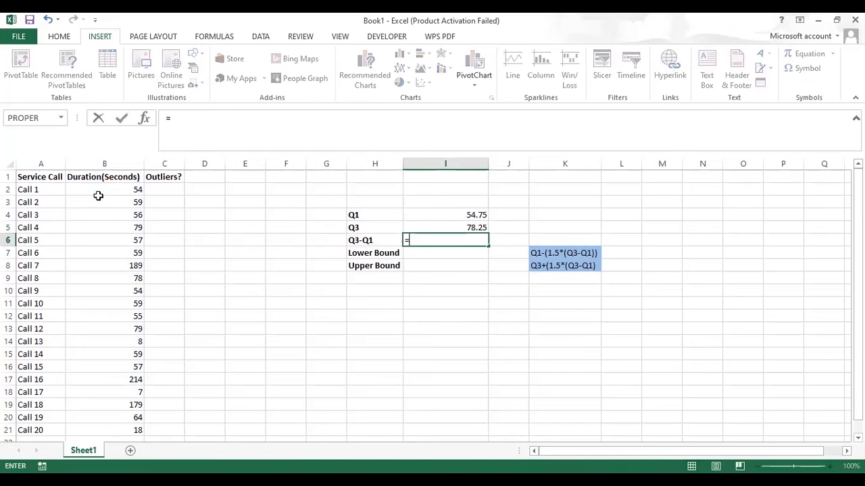
click(430, 226)
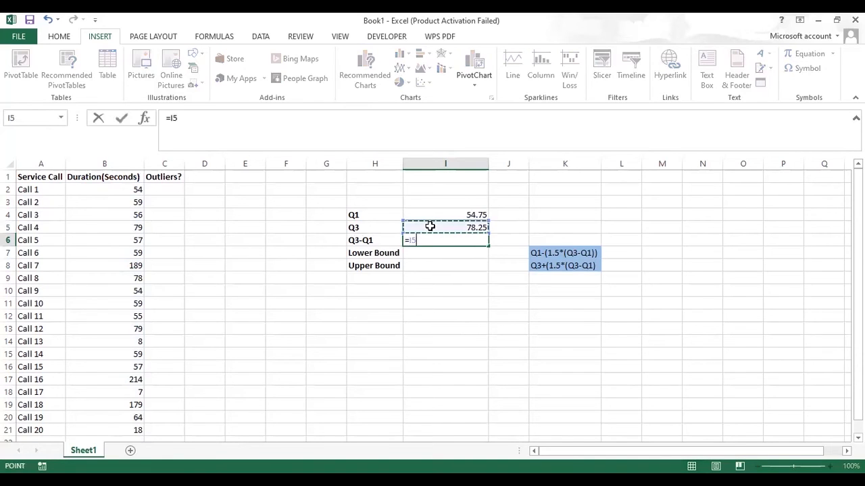
text(-)
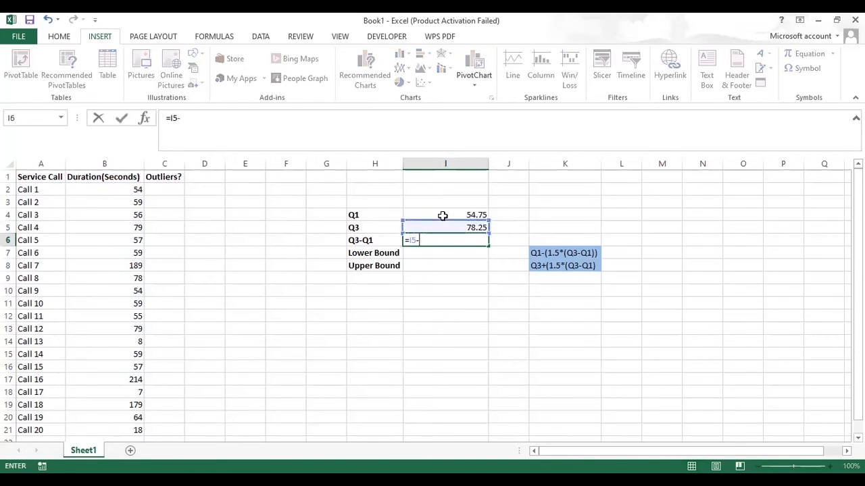
click(445, 216)
key(Return)
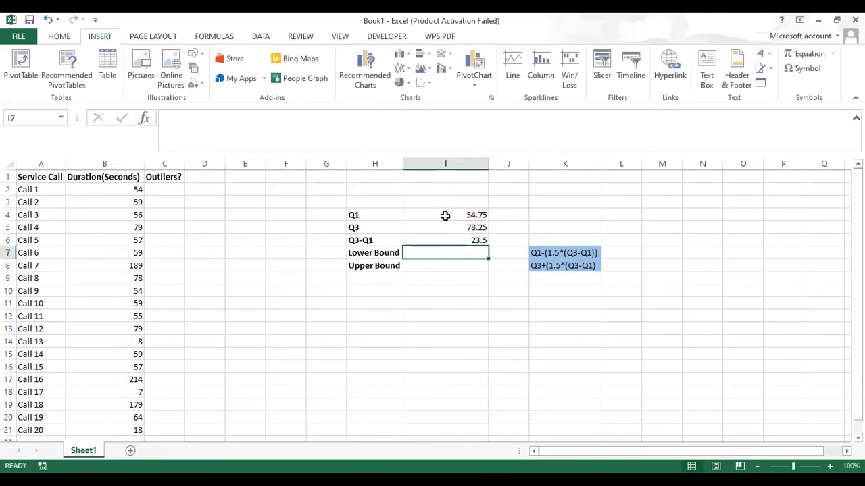
key(Up)
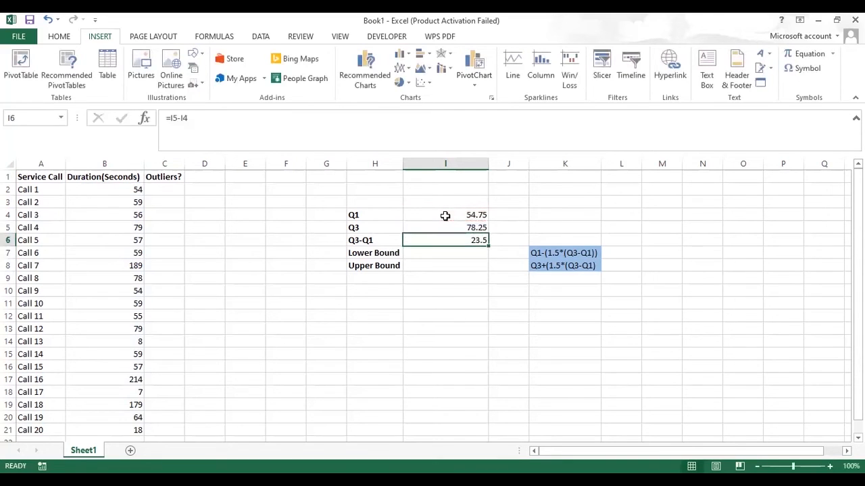
Calculate the lower bound in cell I7 with =I4-(1.5*I6)
key(Down)
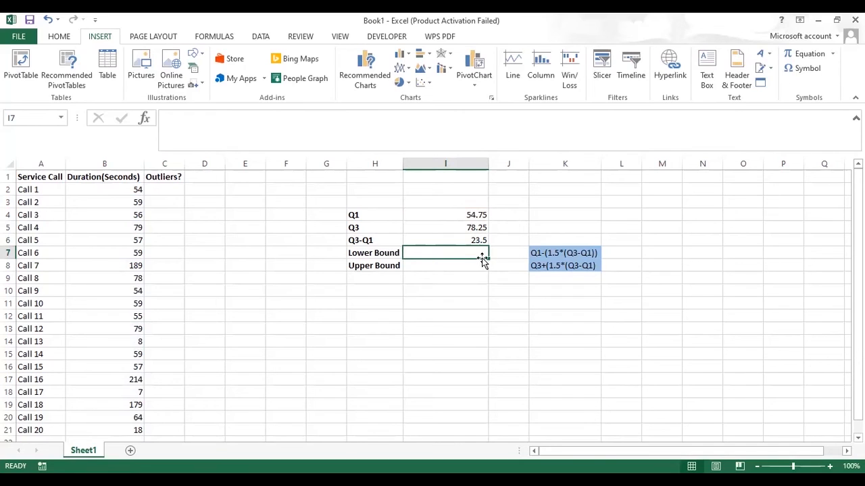
text(=)
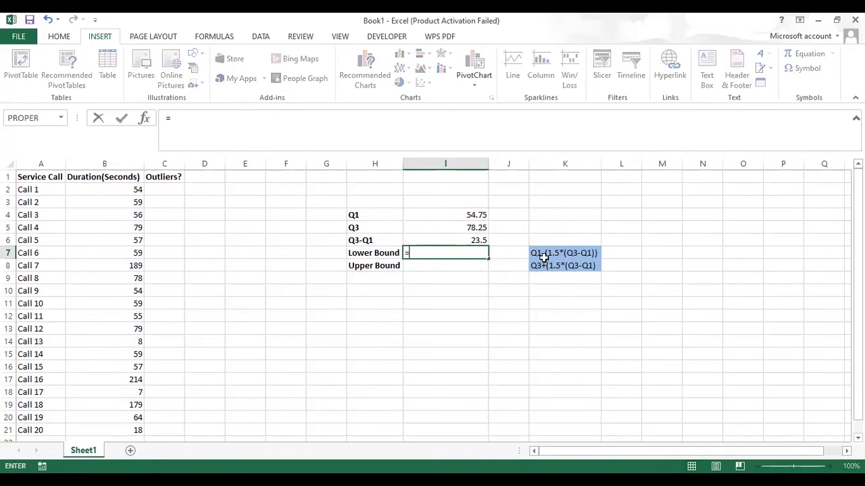
click(481, 214)
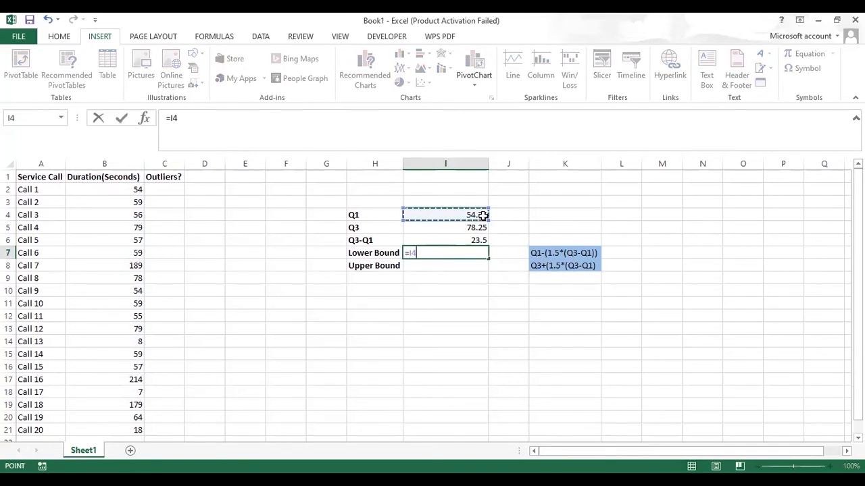
text(-())
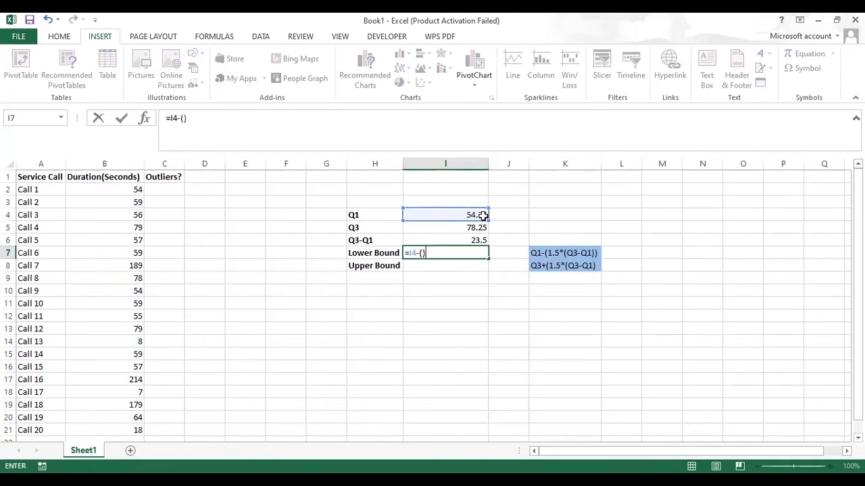
click(183, 118)
text(1.)
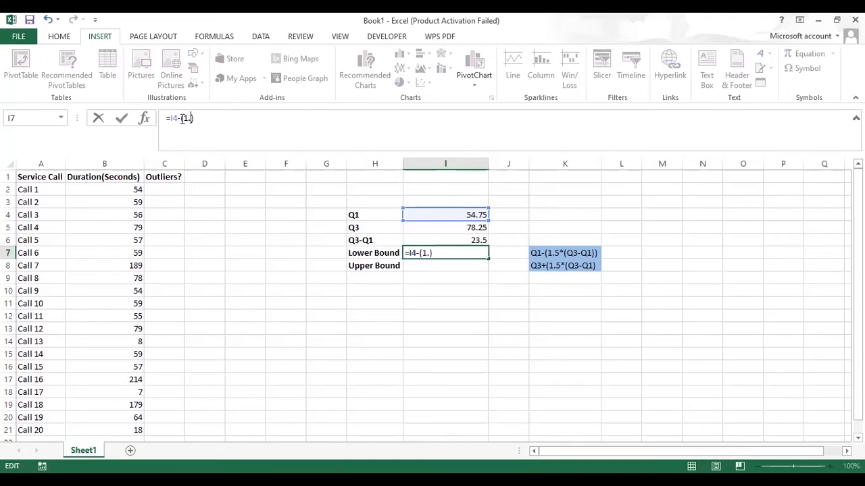
text(5*)
click(471, 241)
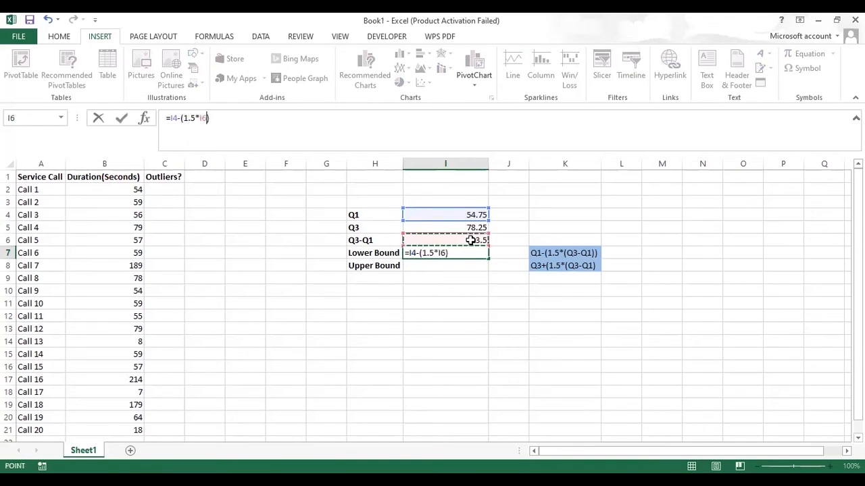
key(Return)
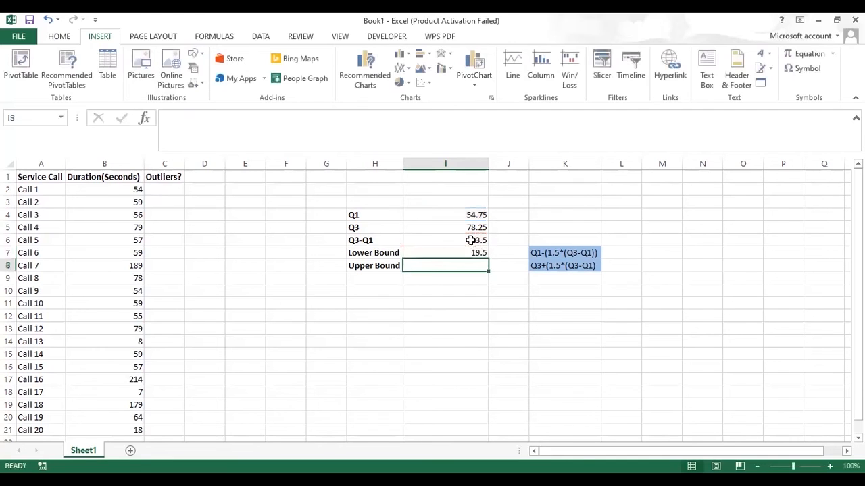
key(Up)
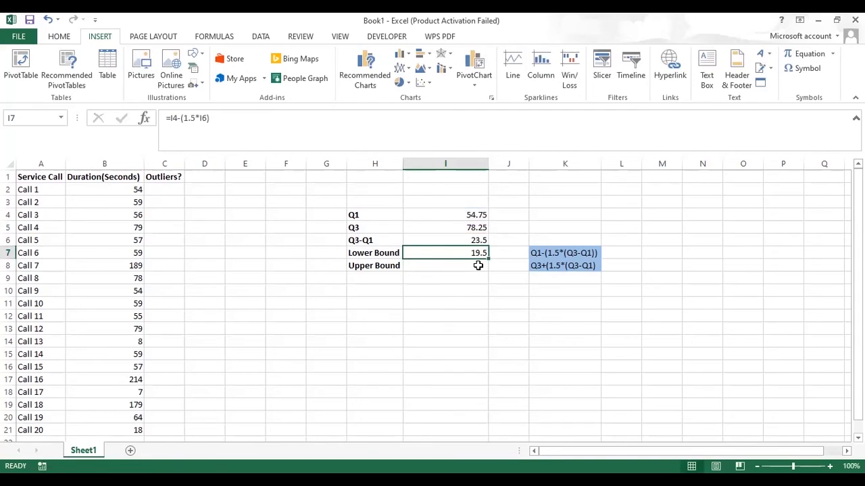
Calculate the upper bound in cell I8 with =I5+(1.5*I6)
click(478, 266)
text(=)
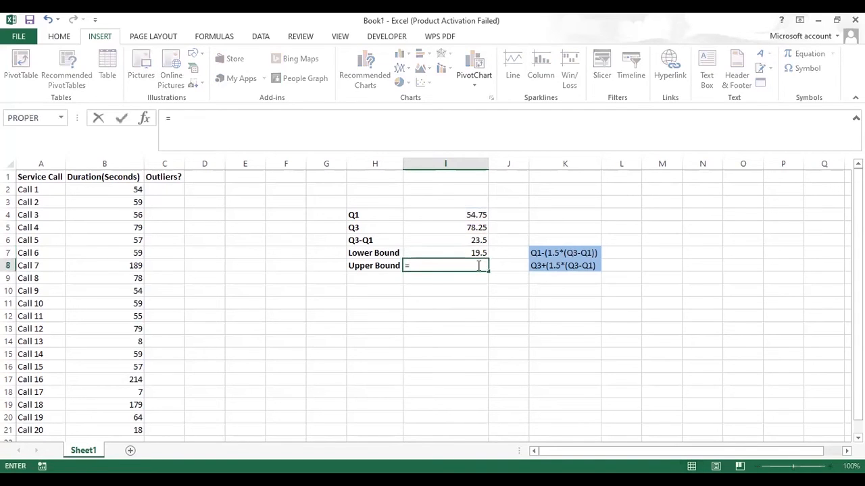
click(456, 228)
text(+())
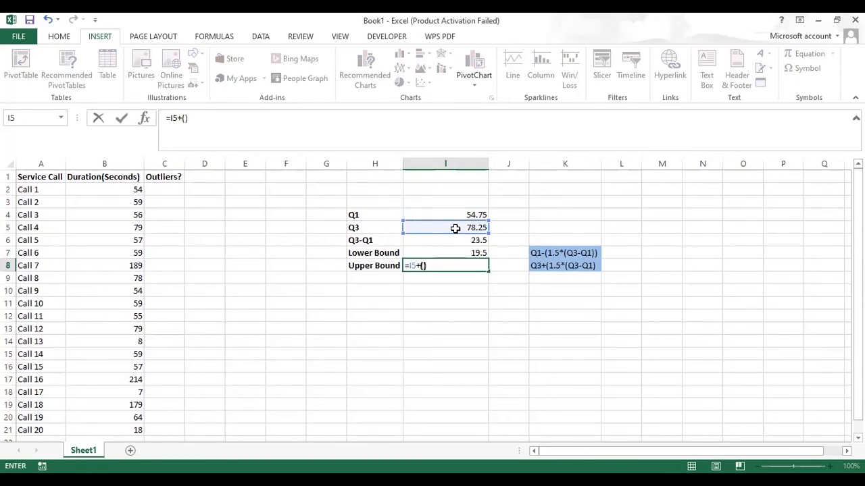
click(185, 119)
text(1.5)
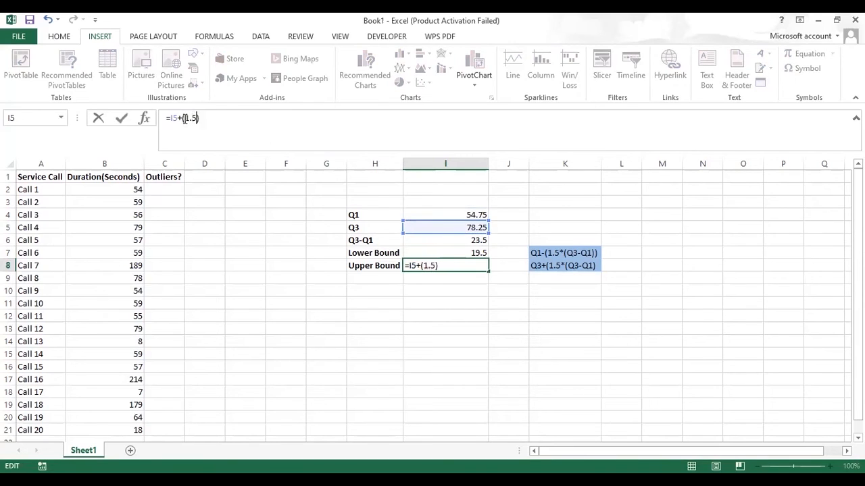
text(*)
click(442, 245)
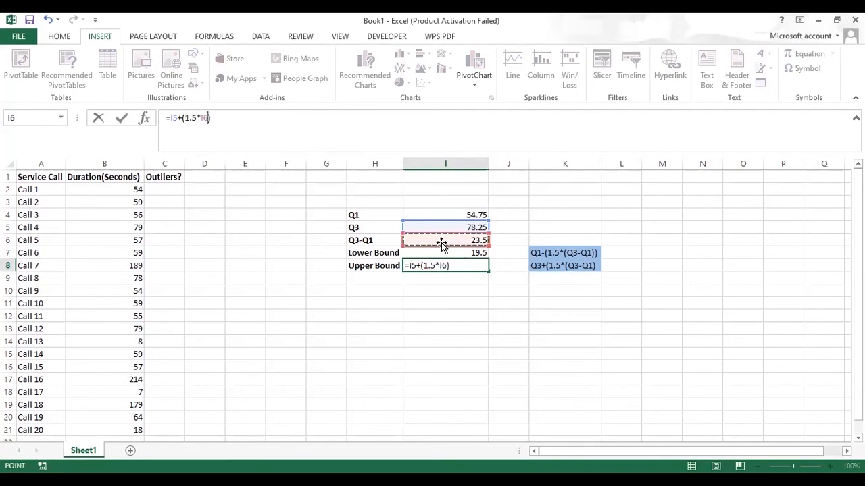
key(Return)
key(Up)
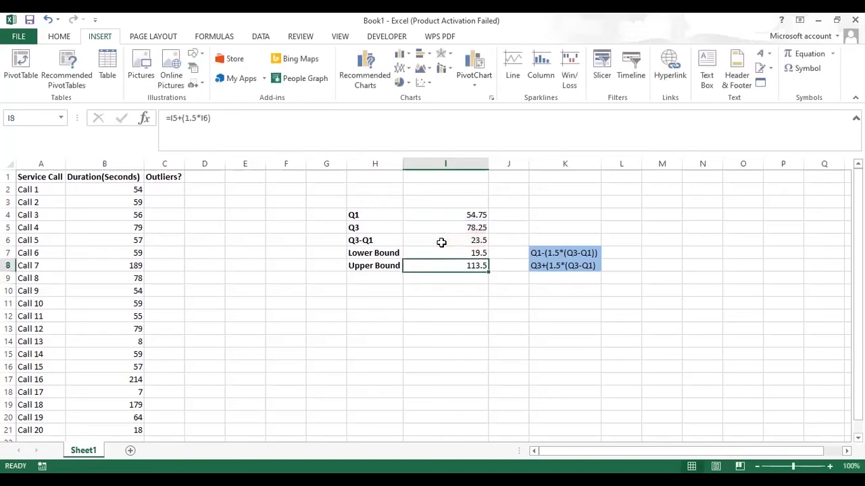
key(Up)
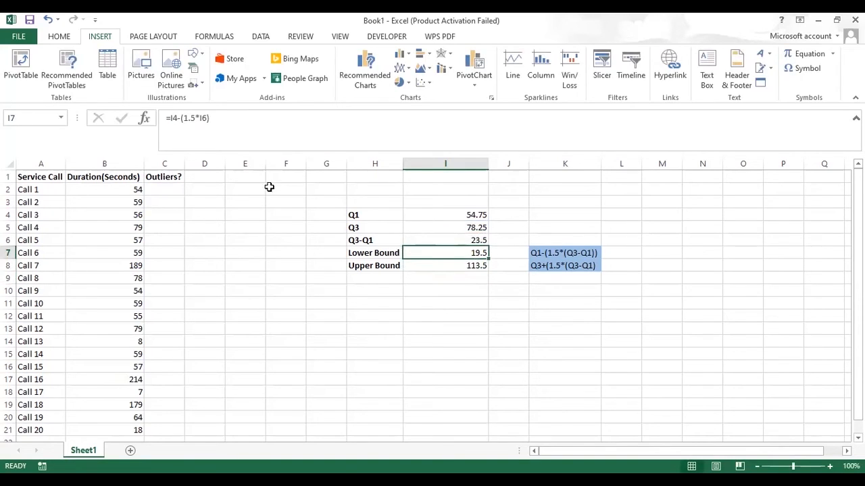
Enter the outlier test =OR(B2<$I$7,B2>$I$8) in cell C2 of the Outliers? column
click(166, 189)
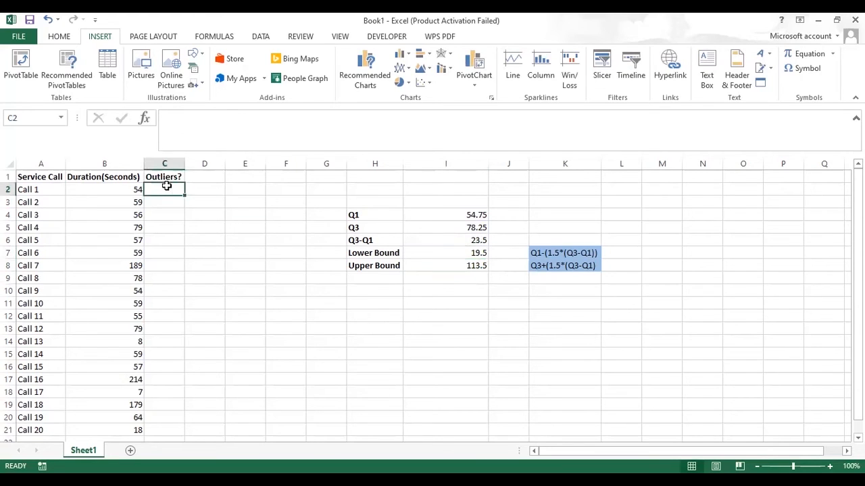
text(=)
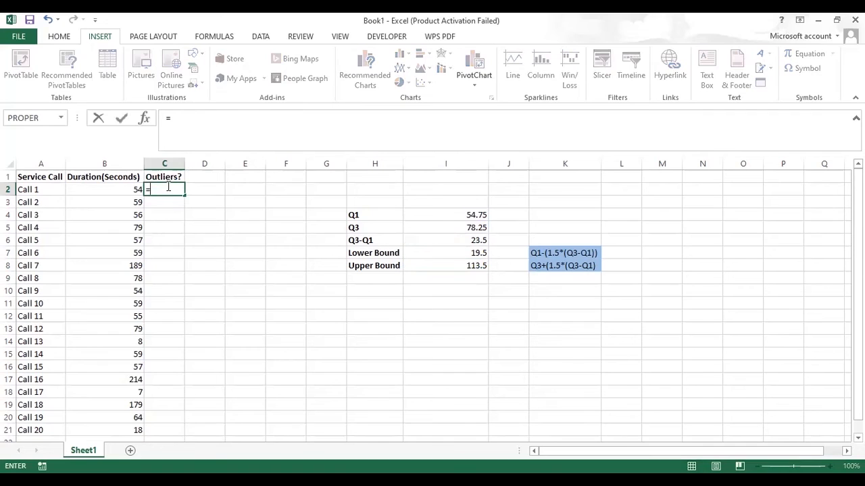
text(OR()
click(101, 188)
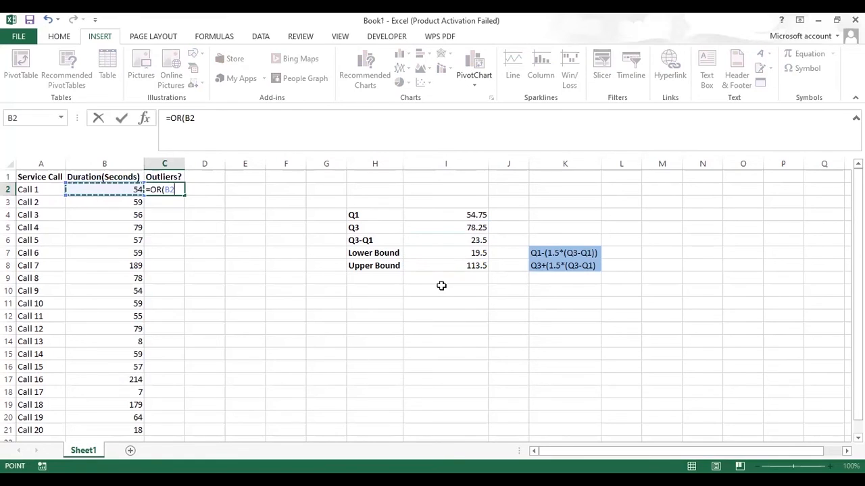
text(<)
click(463, 253)
key(F4)
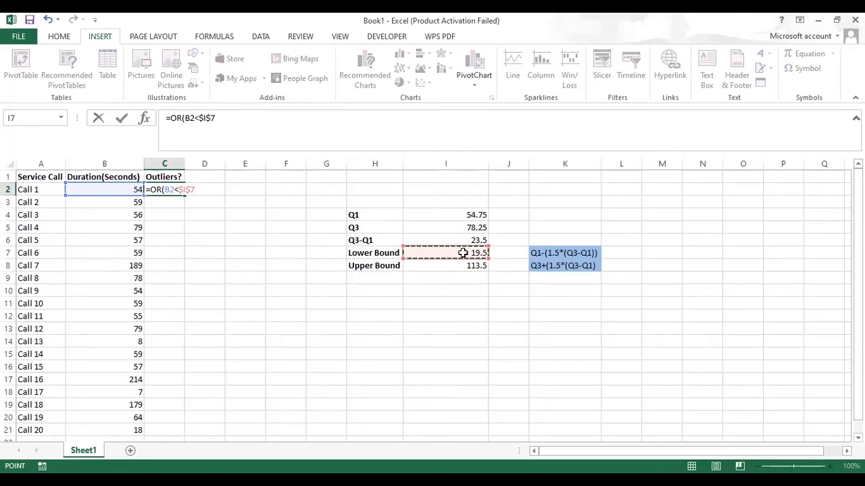
text(,)
click(130, 189)
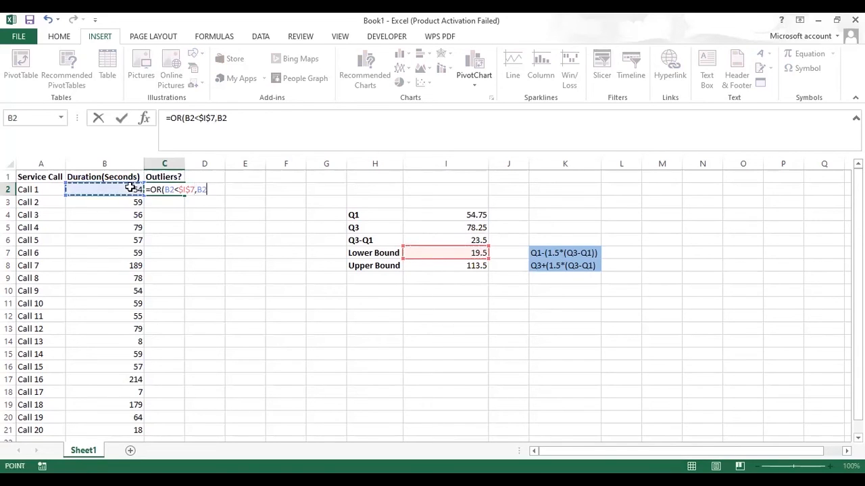
text(>)
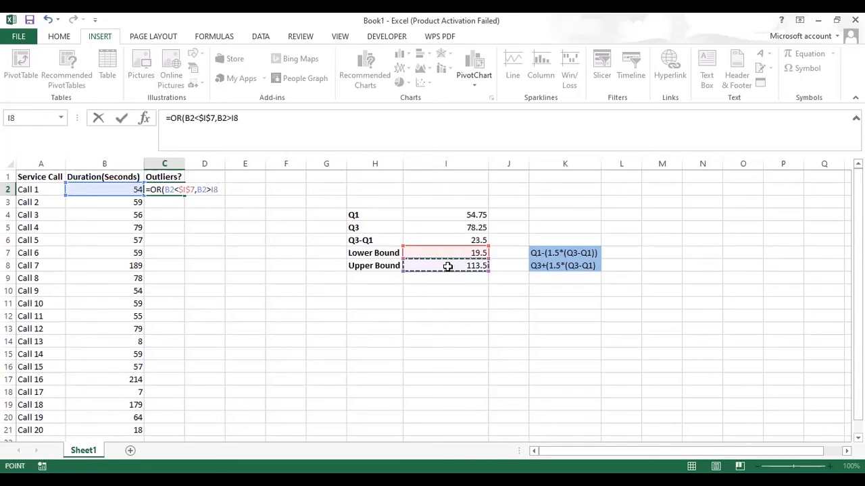
key(F4)
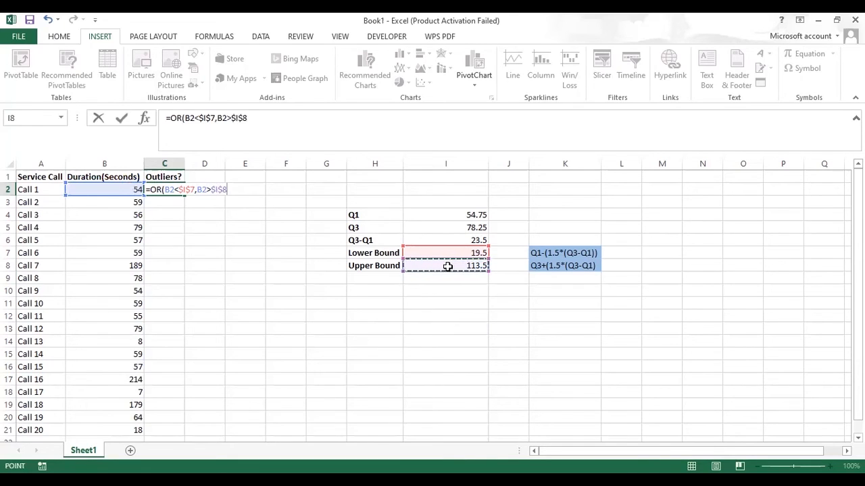
text())
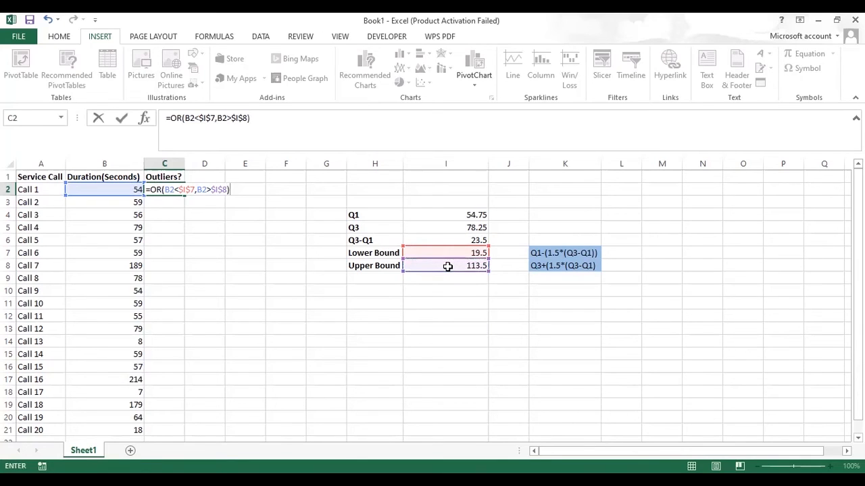
key(Return)
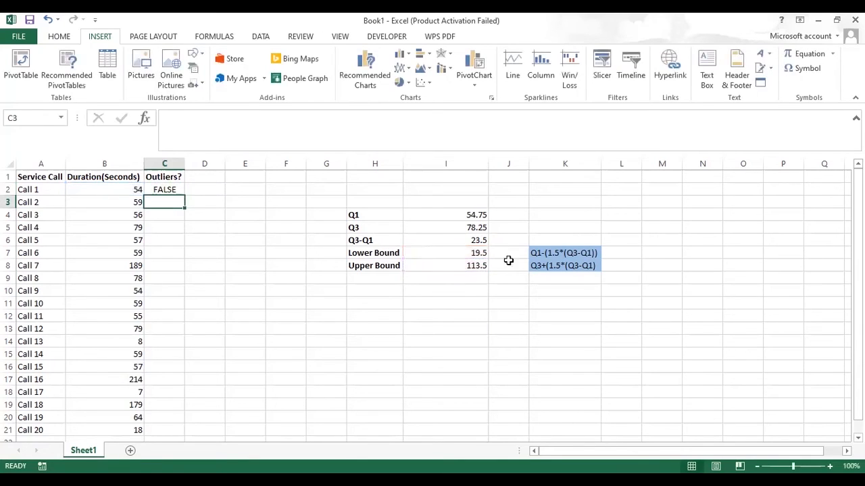
Fill the outlier formula from C2 down the Outliers? column to row 21 and inspect its result for Call 7
click(172, 187)
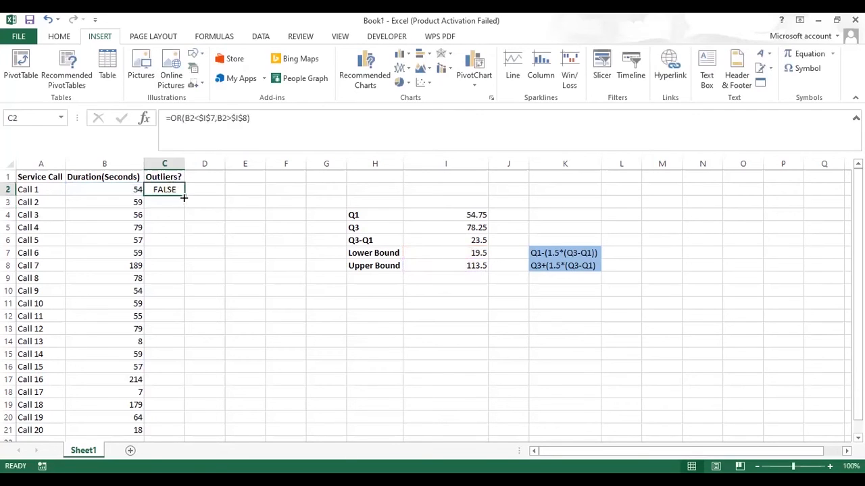
double_click(185, 198)
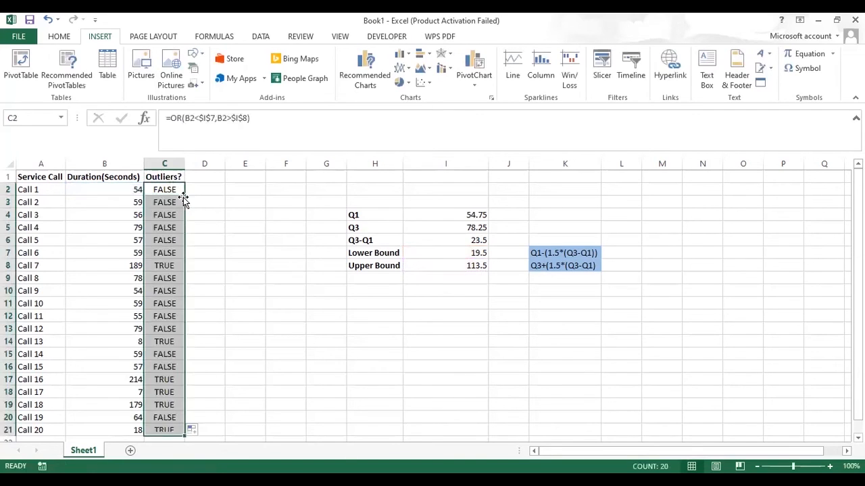
click(174, 264)
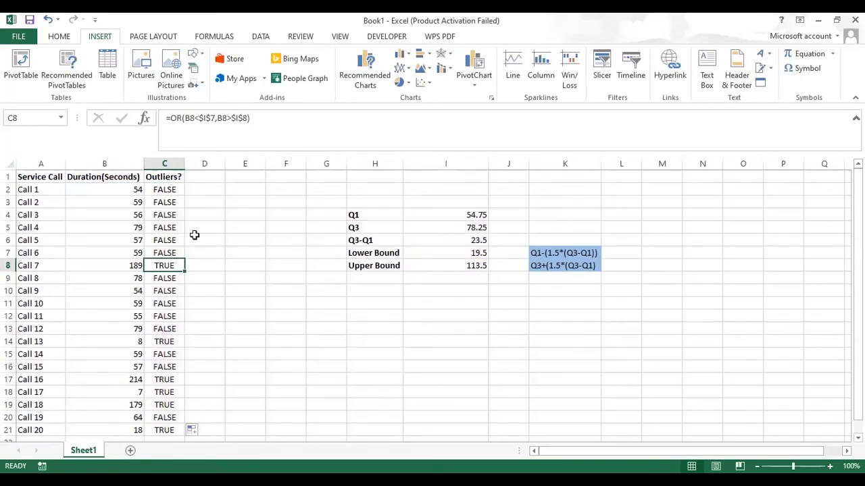
Add filters to the service call table's headers and filter the Outliers? column to show only TRUE
click(50, 176)
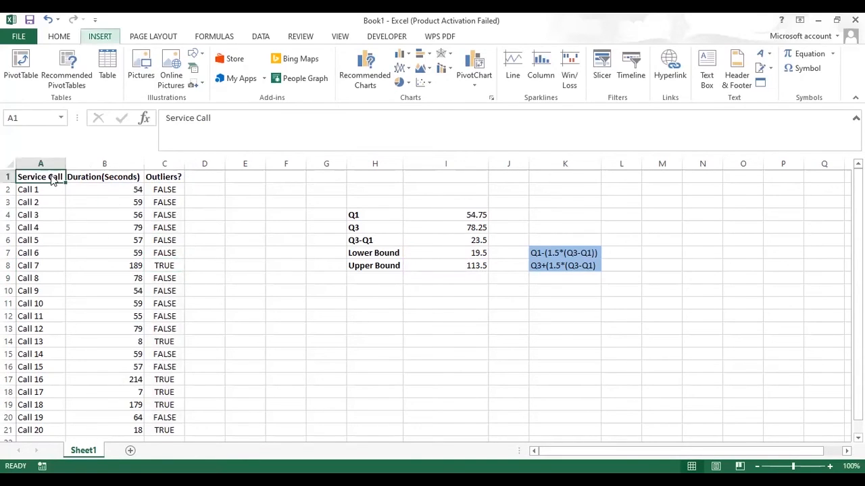
key(alt+a)
key(t)
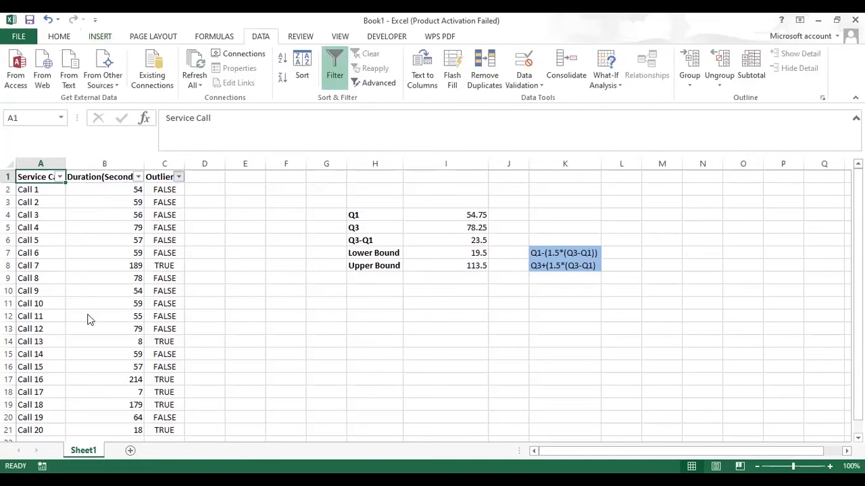
key(alt+Down)
click(52, 299)
click(53, 321)
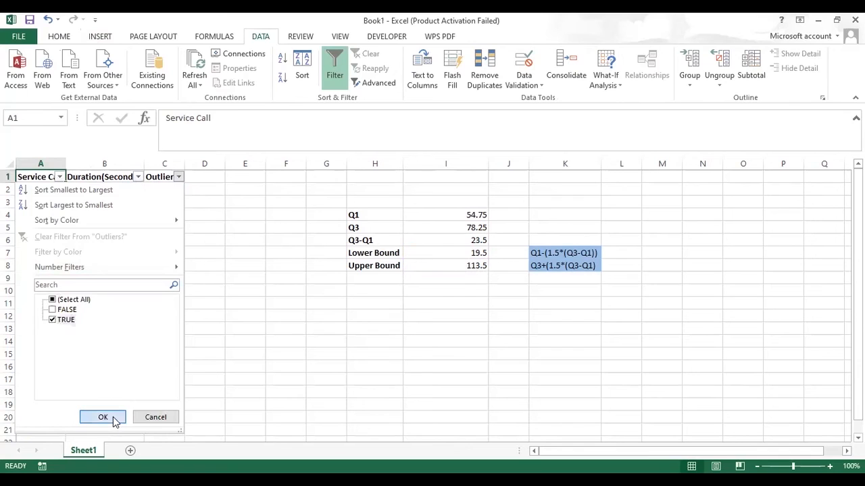
click(102, 418)
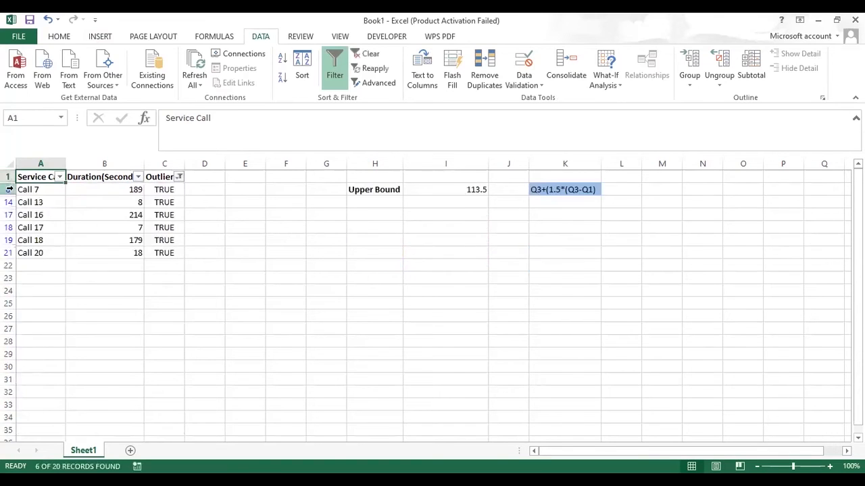
Delete the filtered outlier rows from Call 7 through Call 20 and remove the filter from the service call table
drag(6, 190, 4, 200)
drag(5, 249, 5, 250)
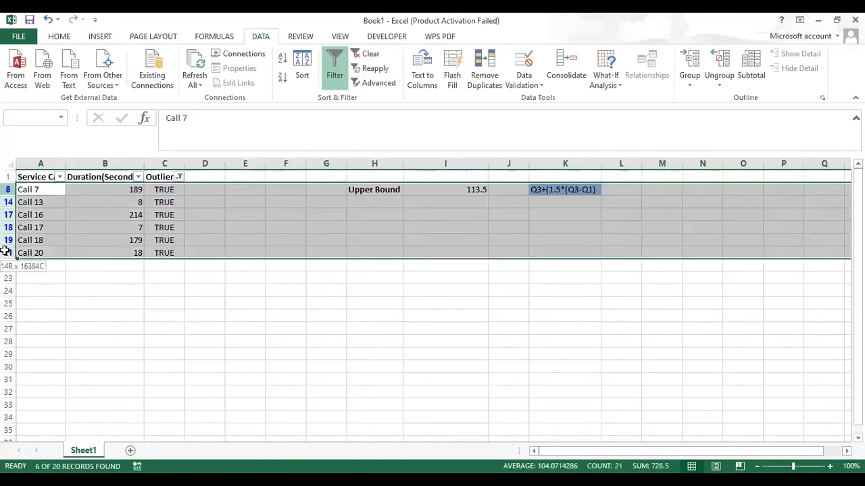
right_click(6, 252)
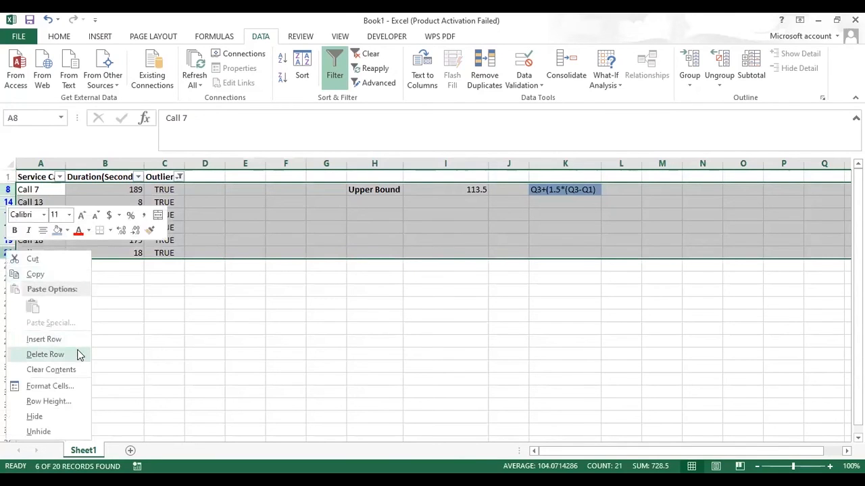
click(45, 354)
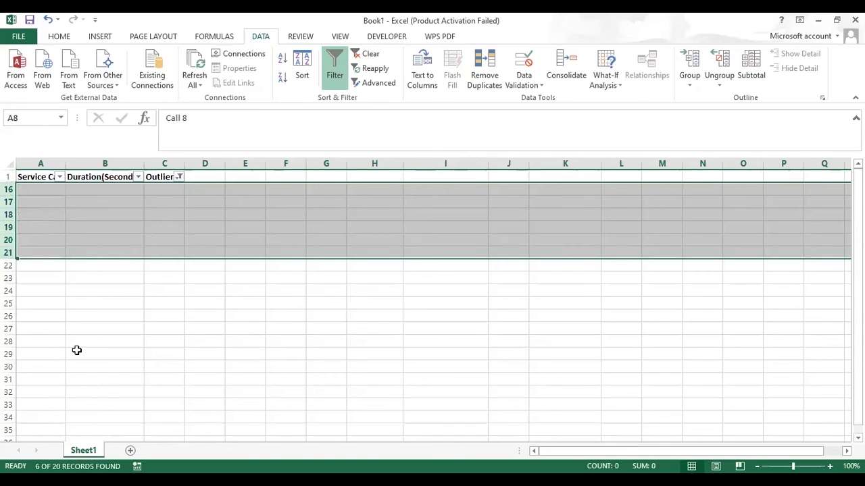
key(ctrl+shift+l)
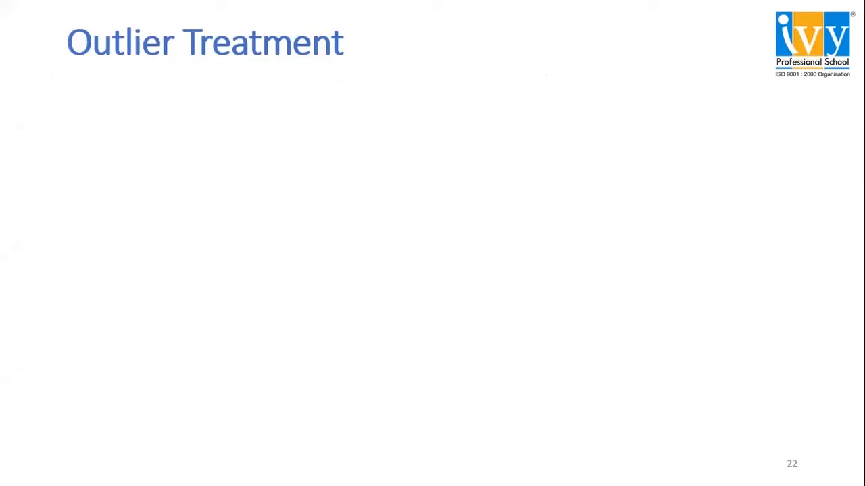
key(Right)
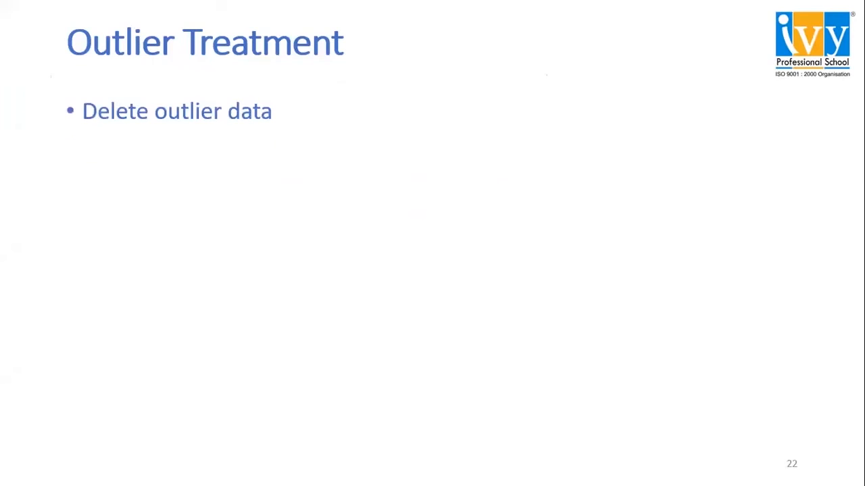
key(Right)
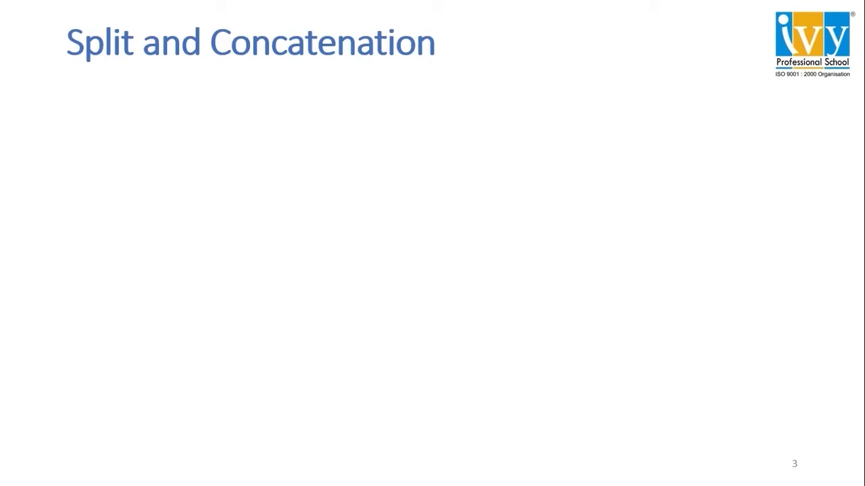
key(Right)
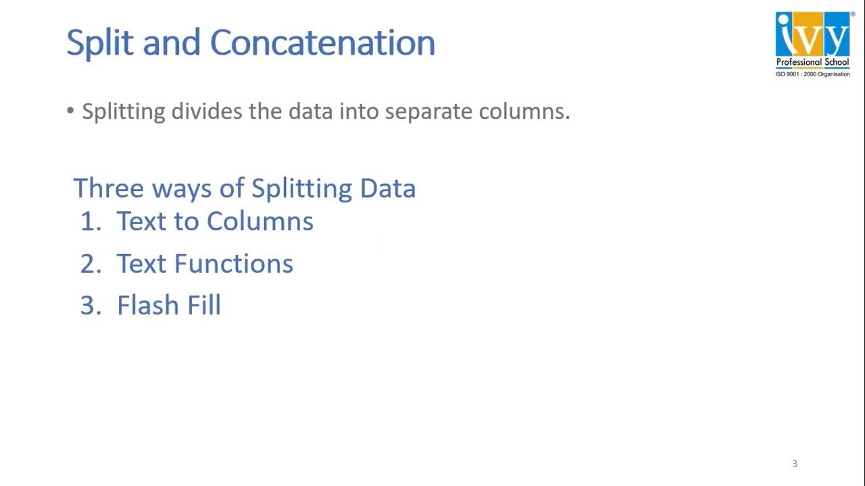
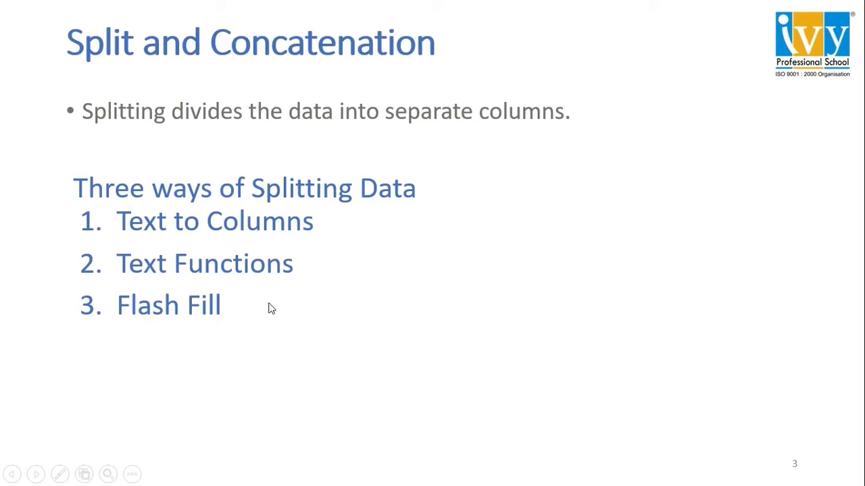
Switch to the data1 workbook in Excel and select all Product ID values from B2 down to the last row
key(alt+Tab)
key(alt+Tab)
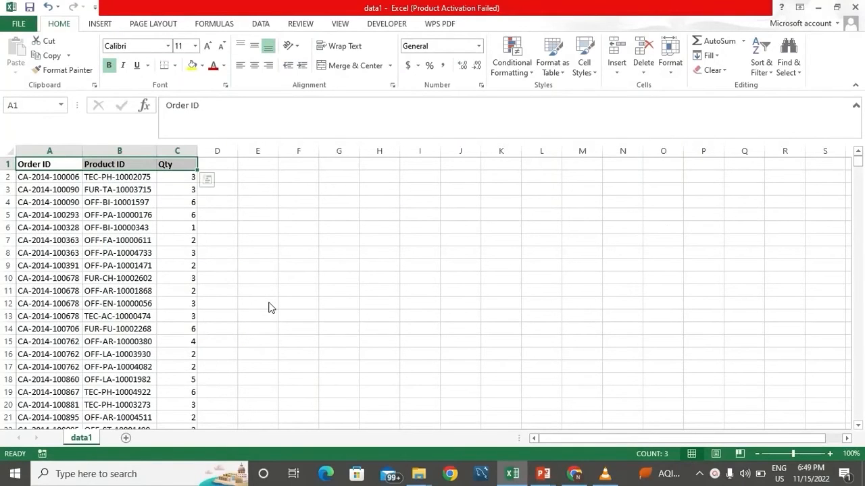
click(170, 176)
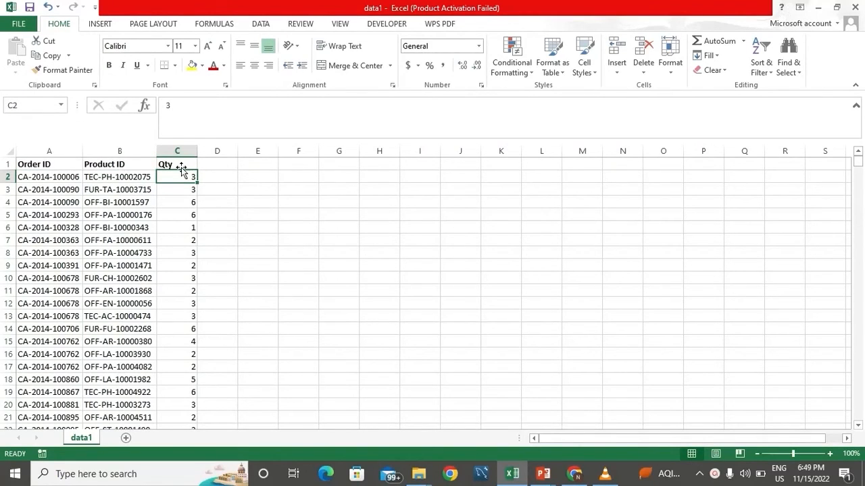
click(132, 180)
key(ctrl+shift+Down)
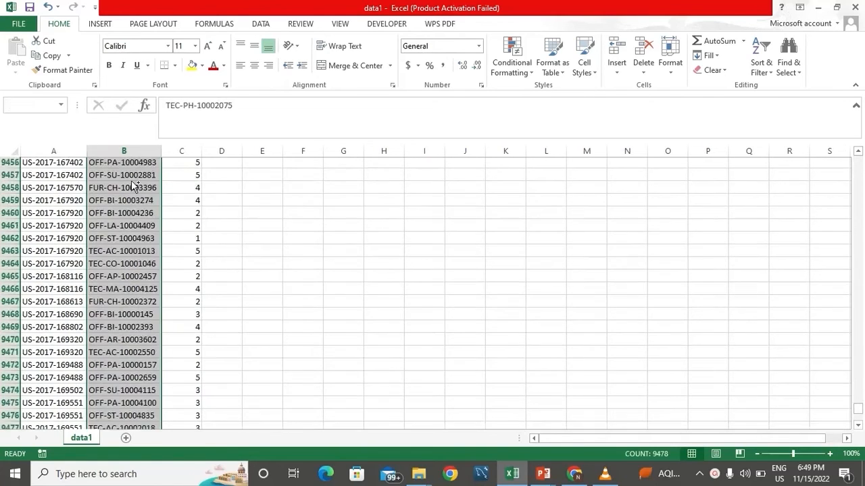
Set up Text to Columns for the selected Product IDs as delimited data, adding a hyphen as the other delimiter
click(261, 25)
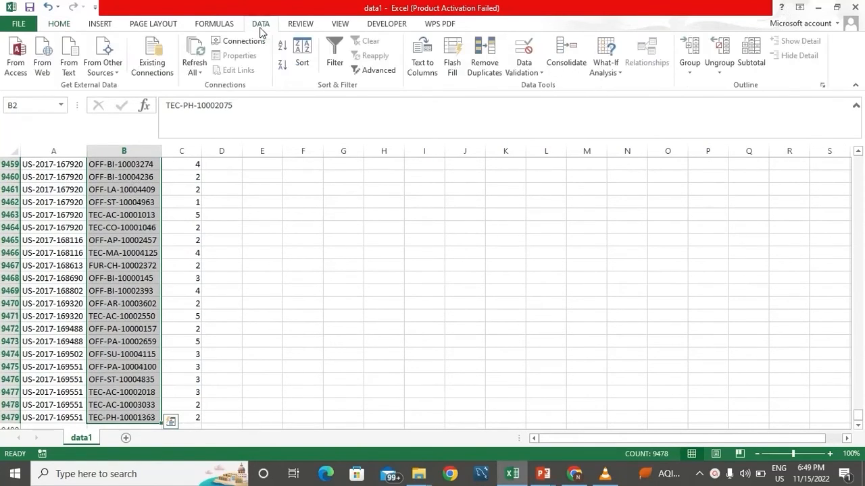
click(425, 65)
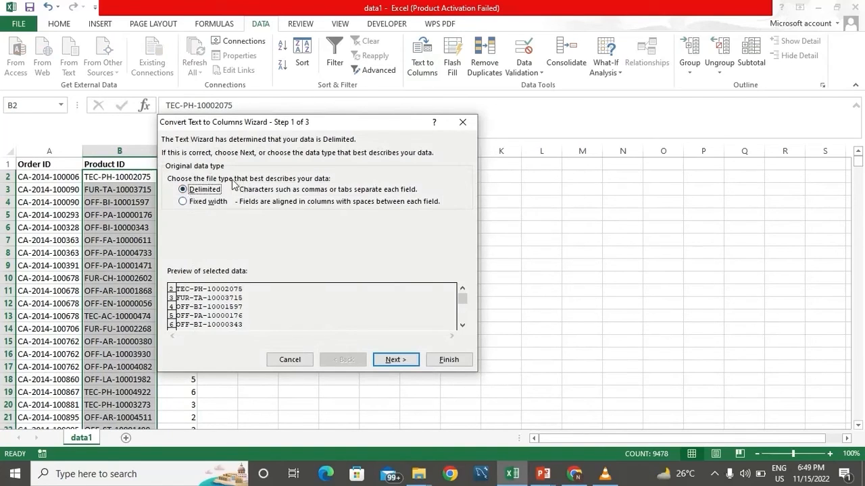
click(393, 360)
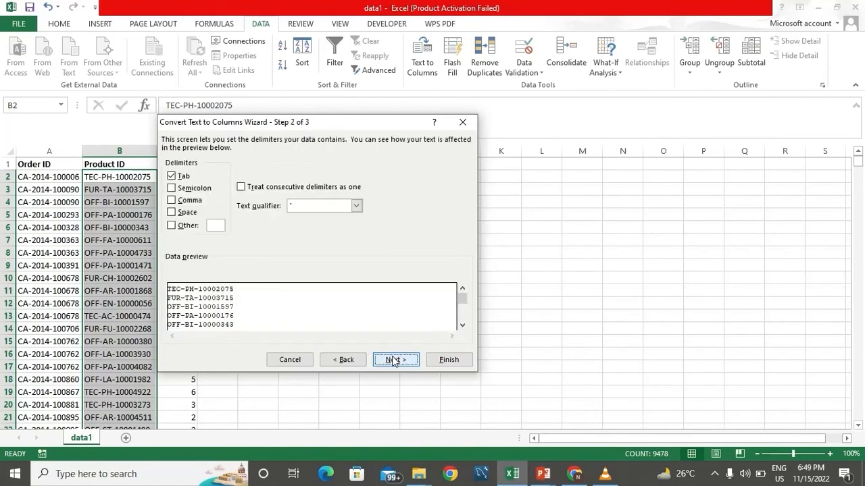
click(172, 225)
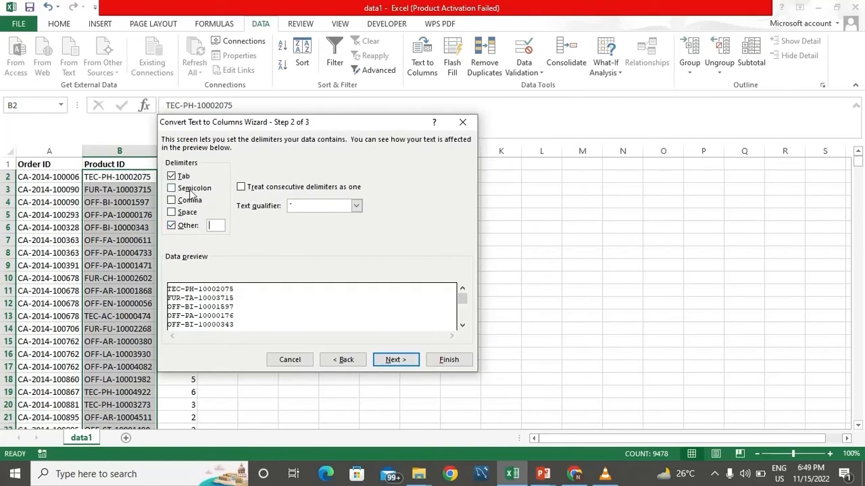
text(-)
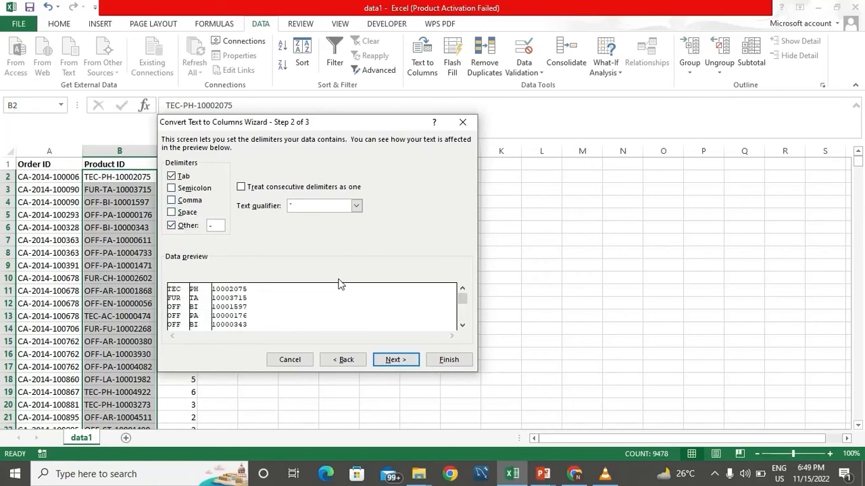
click(403, 361)
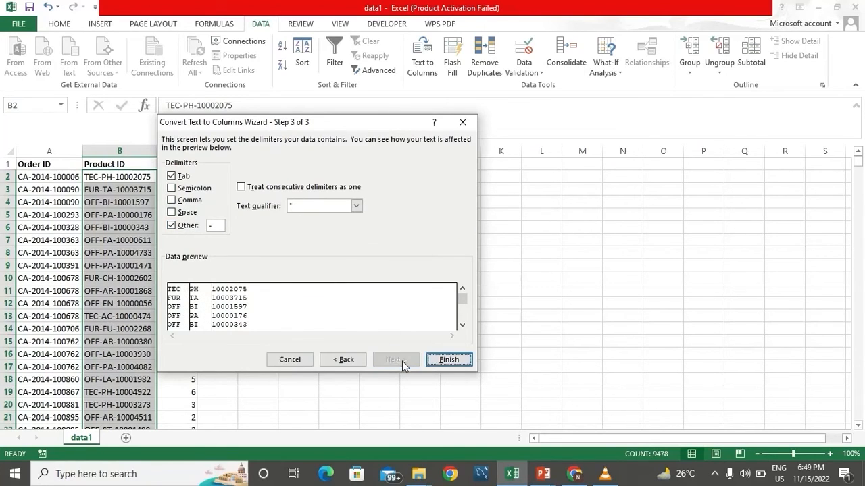
Set the destination of the split Product IDs to $F$2 and complete the conversion
click(234, 228)
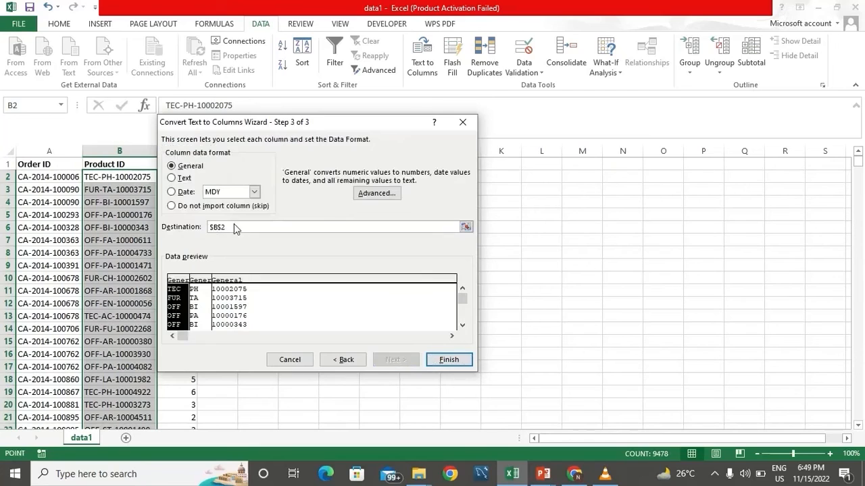
text(F2)
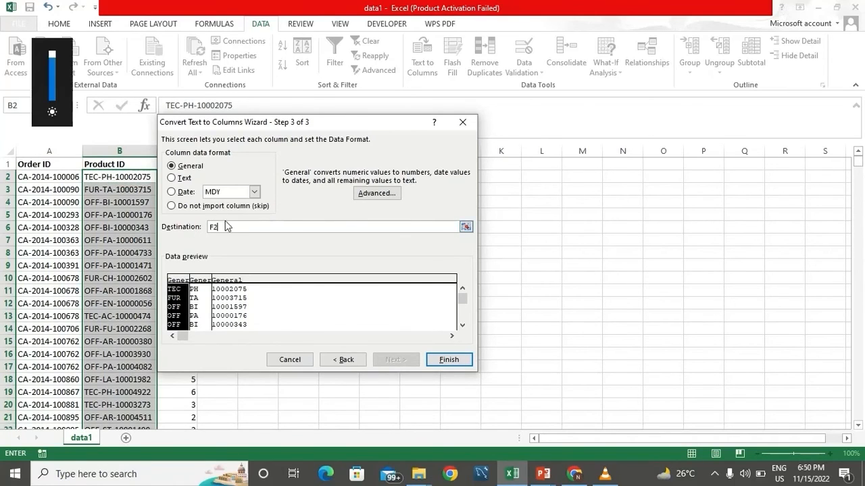
drag(227, 228, 198, 226)
key(F4)
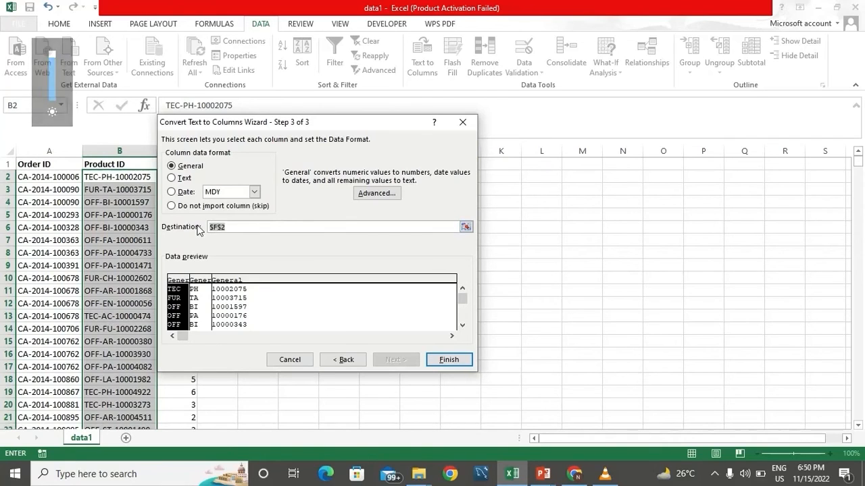
click(448, 360)
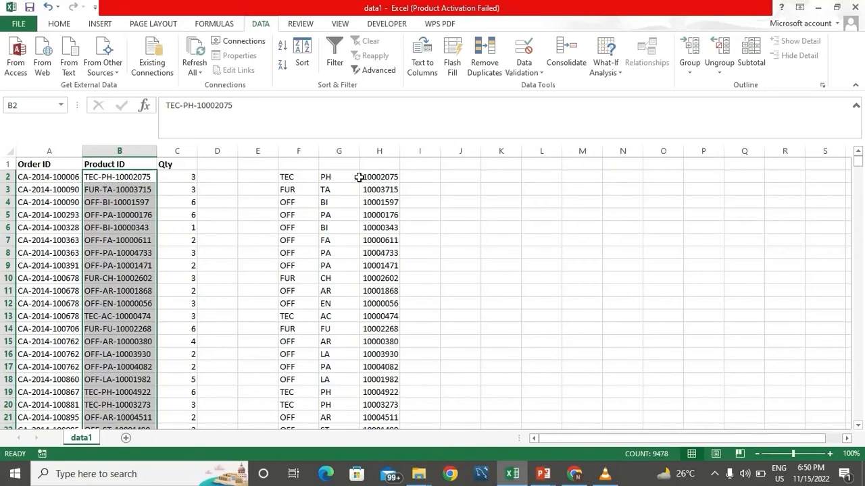
Insert three blank columns between the Product ID and Qty columns
click(173, 154)
drag(173, 154, 140, 156)
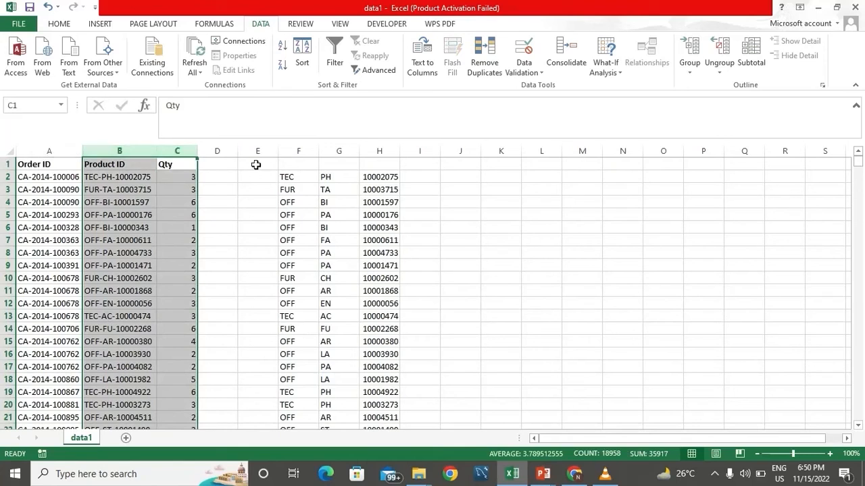
drag(266, 151, 195, 152)
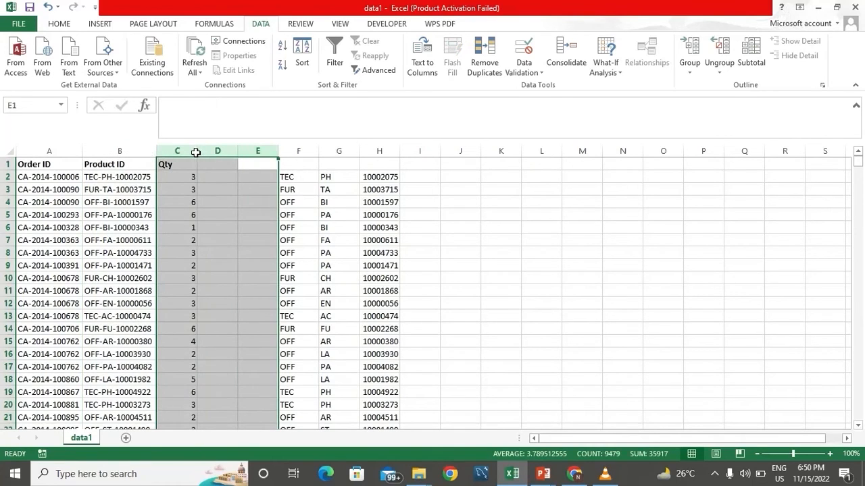
right_click(195, 151)
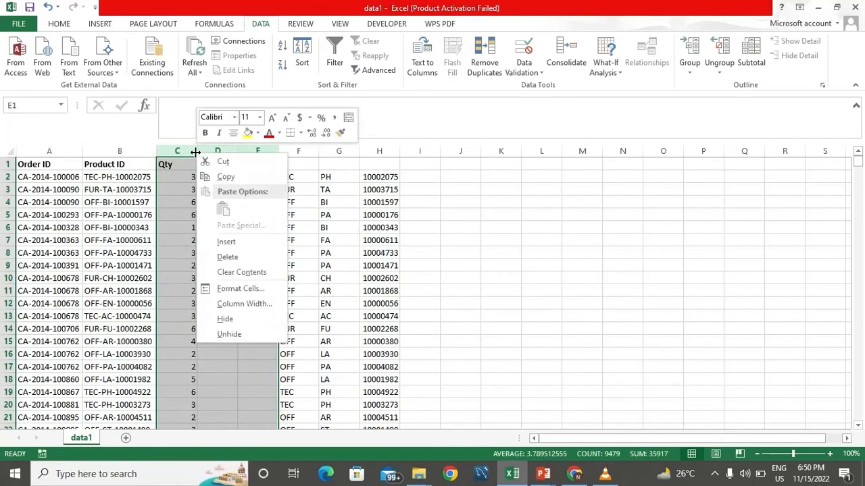
click(250, 242)
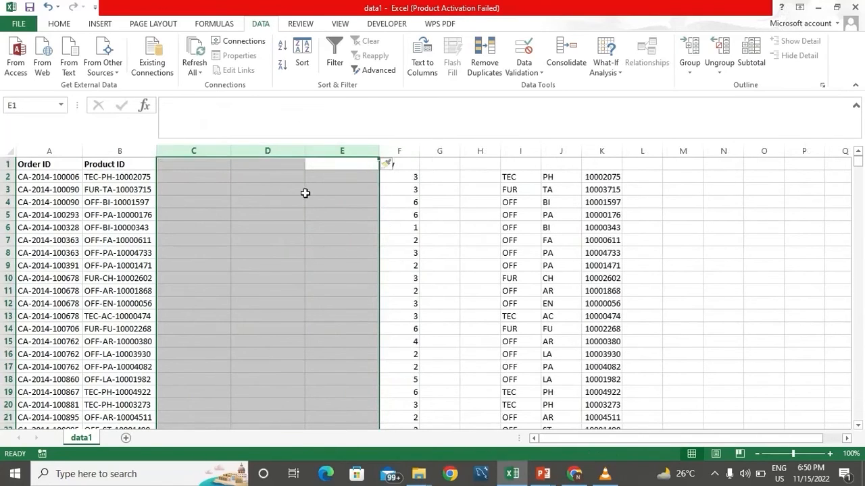
click(306, 192)
click(199, 178)
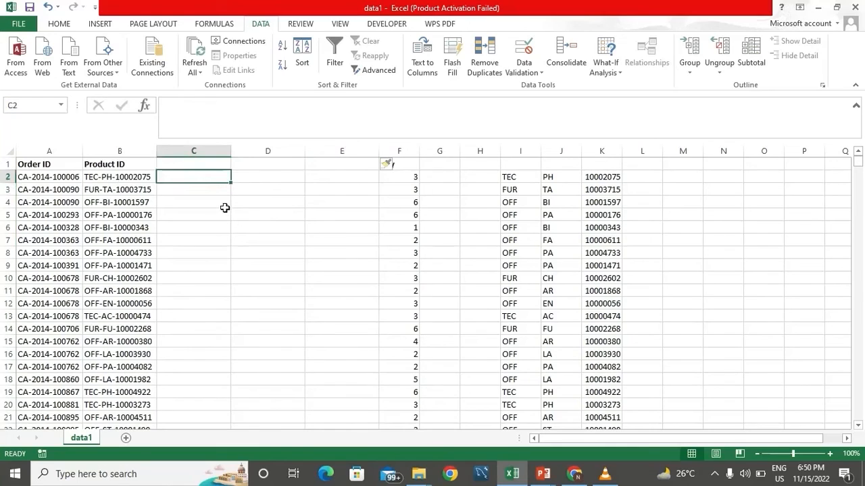
Start a formula in C2 that extracts the beginning of the Product ID, entering =LEFT(B2,FIND("-",B2, so far
click(115, 177)
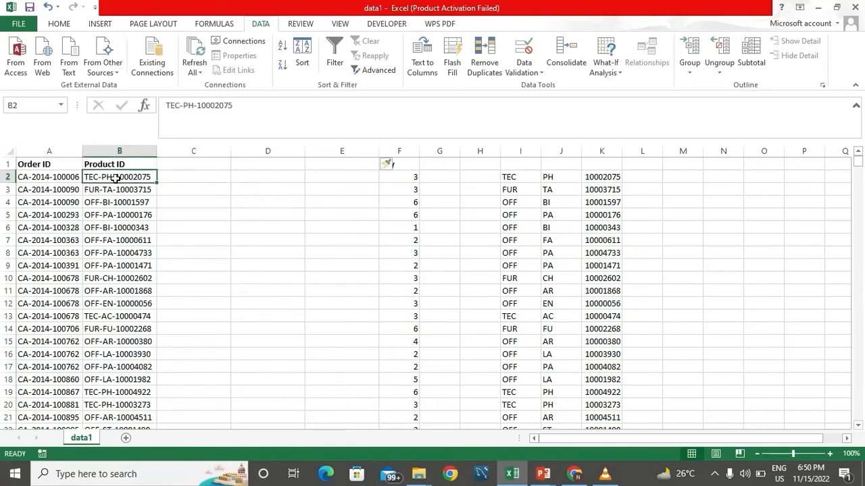
drag(197, 109, 165, 108)
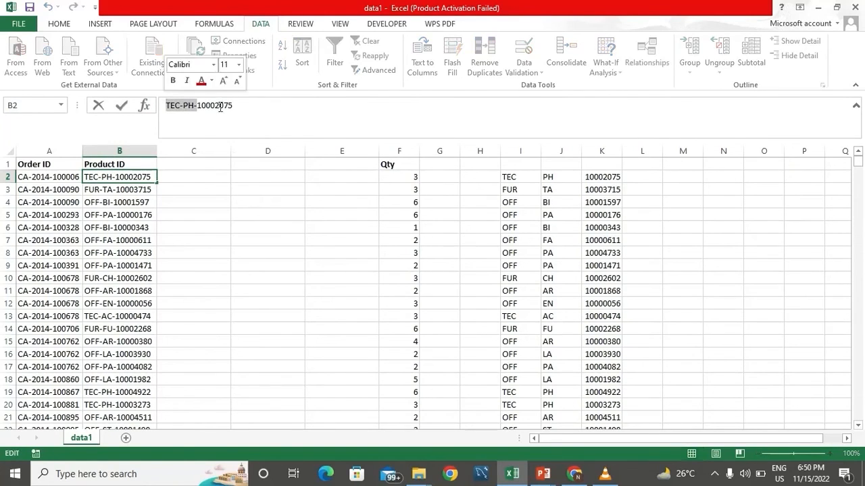
drag(241, 108, 196, 108)
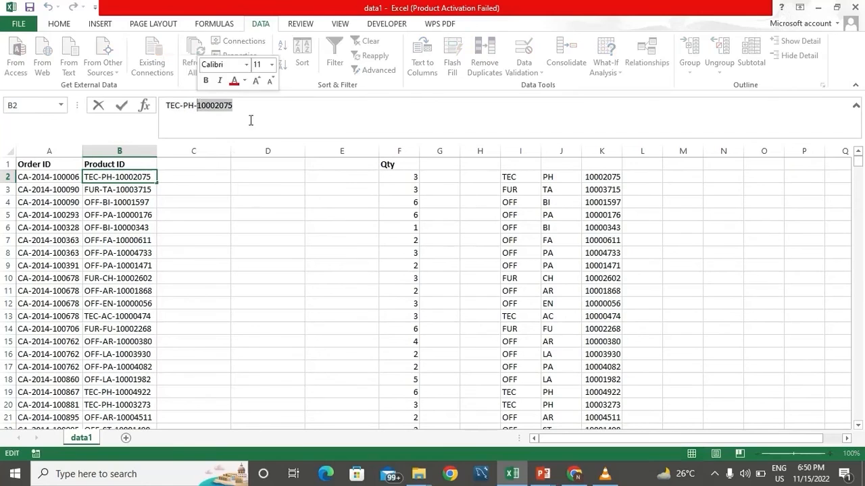
click(211, 177)
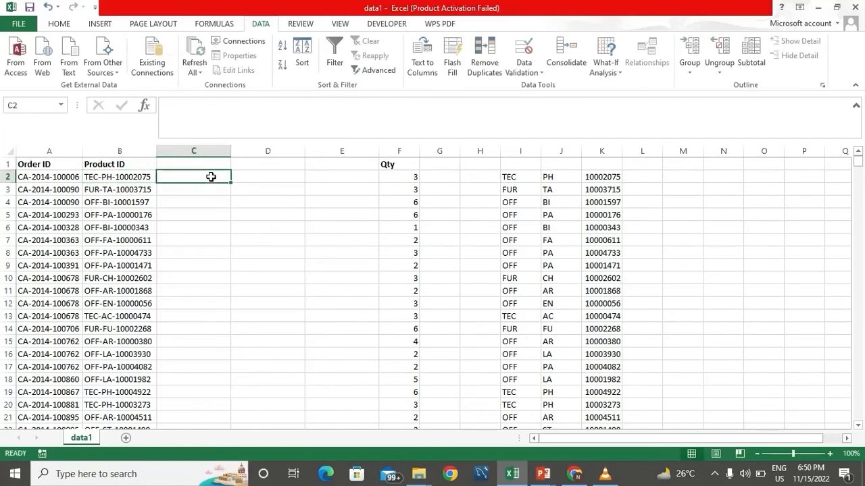
text(=LEF)
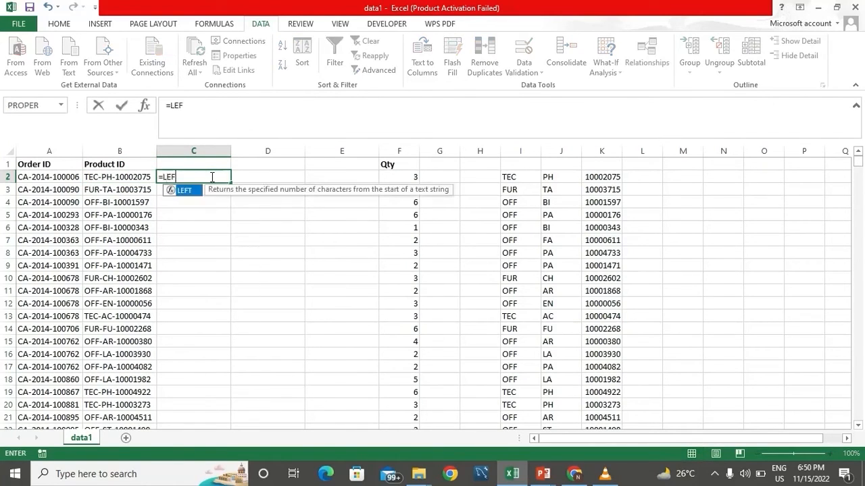
text(T()
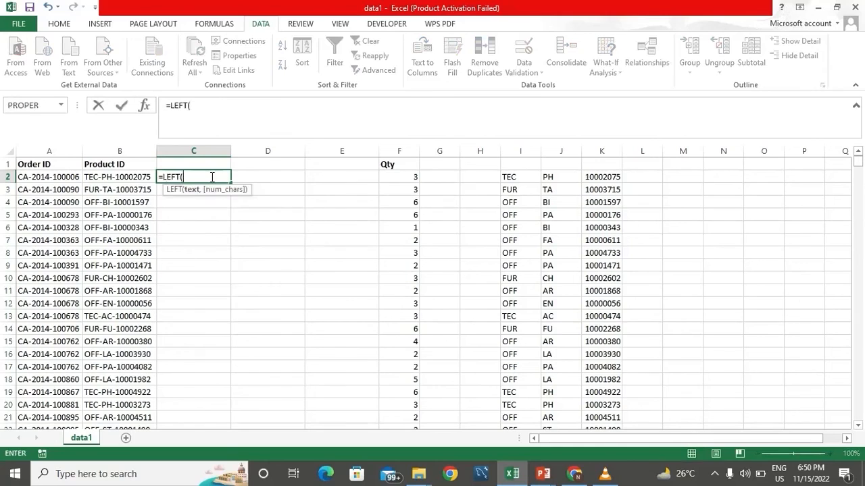
click(145, 177)
text(,FIND)
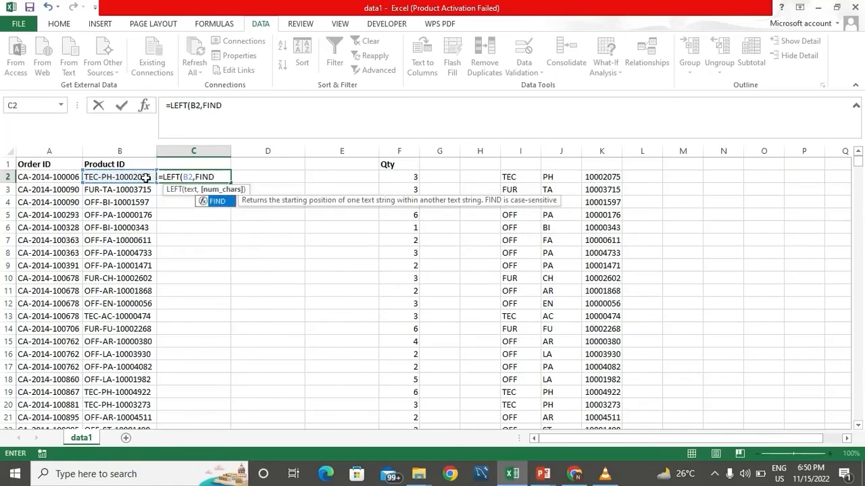
text(("")
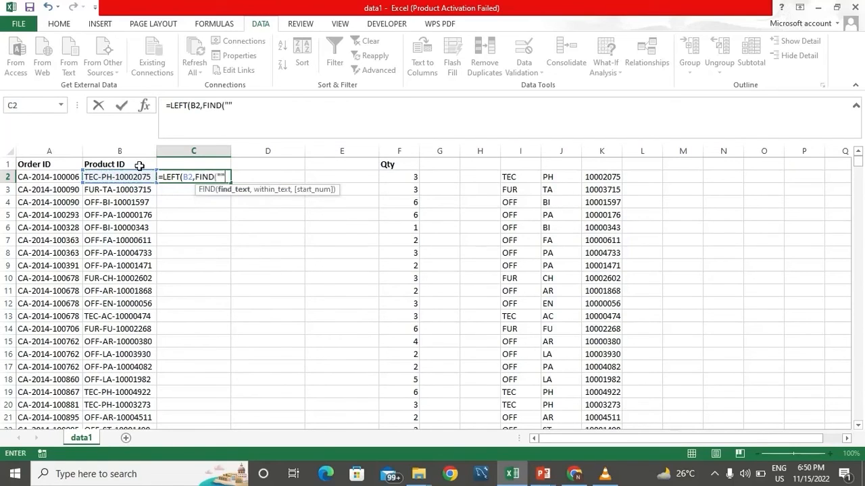
click(230, 106)
text(-)
key(Right)
text(,)
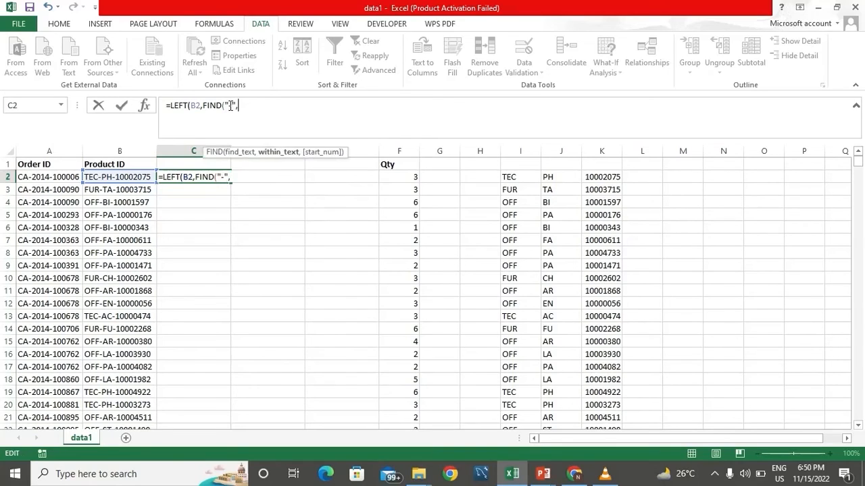
text(B2,)
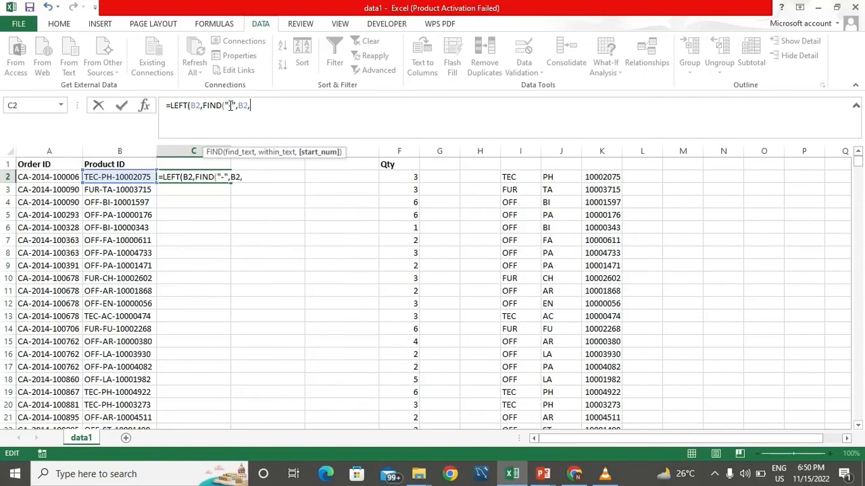
Nest a second FIND as the start position and complete C2 as =LEFT(B2,FIND("-",B2,FIND("-",B2,1)+1))
drag(251, 105, 203, 105)
key(ctrl+c)
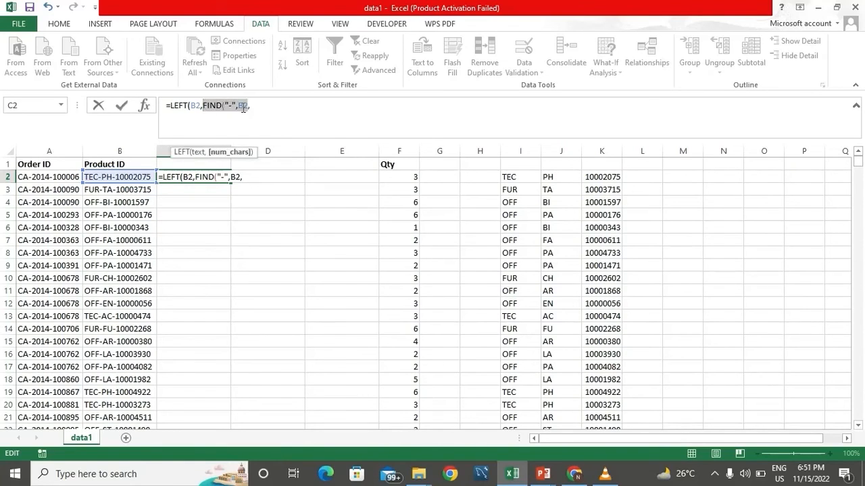
click(253, 107)
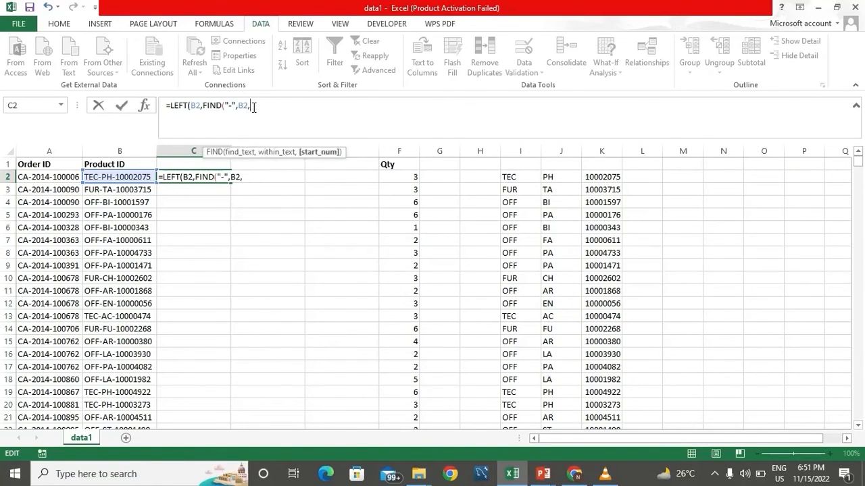
key(ctrl+v)
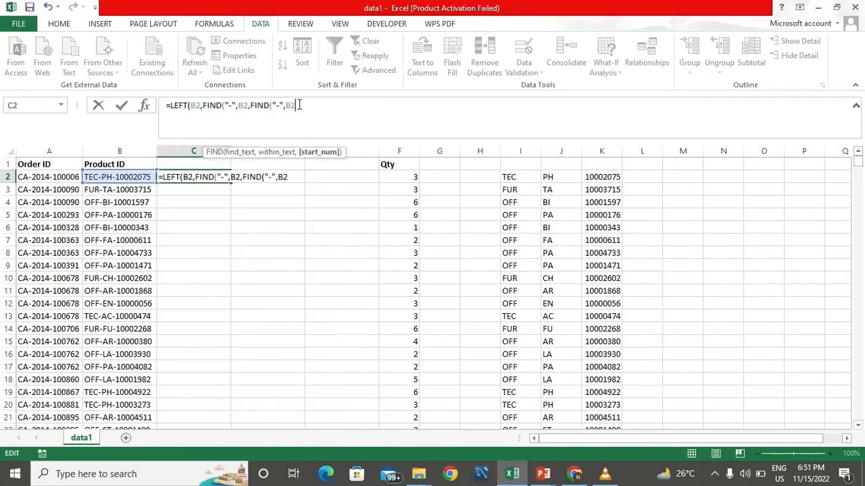
text(,1)+!)
key(BackSpace)
text(1))
key(Return)
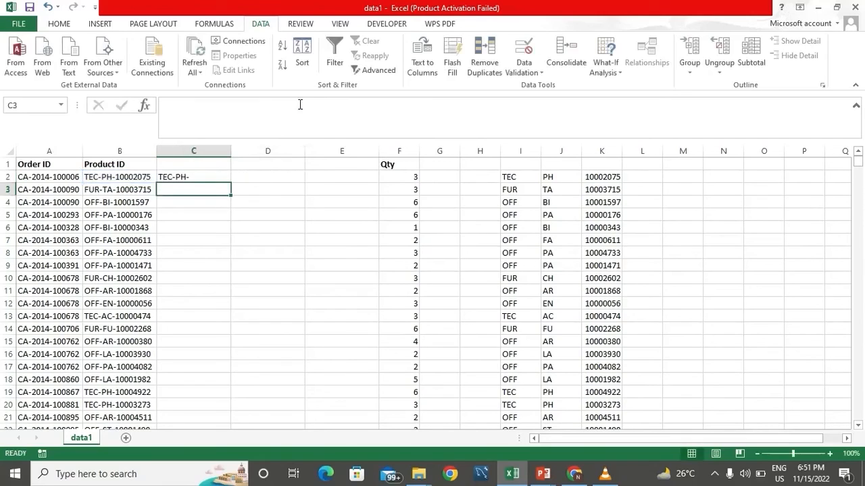
Fill the C2 formula down to the last data row and enter Split1 as the header of column C
click(207, 179)
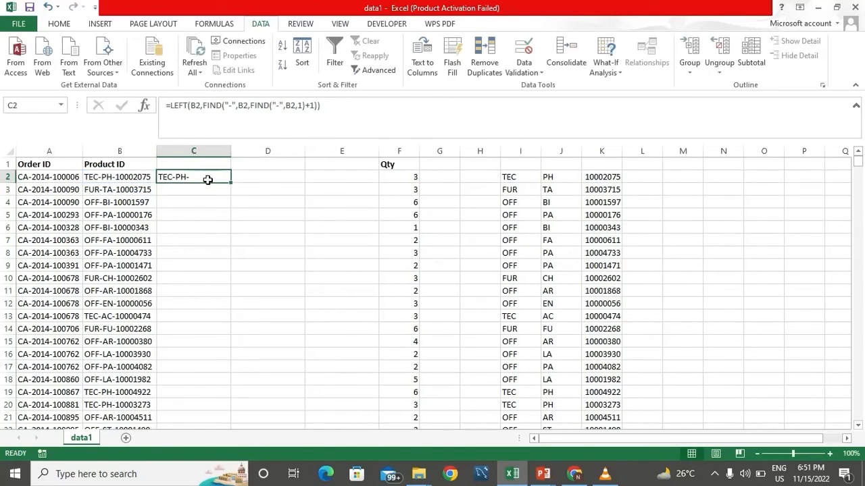
double_click(231, 183)
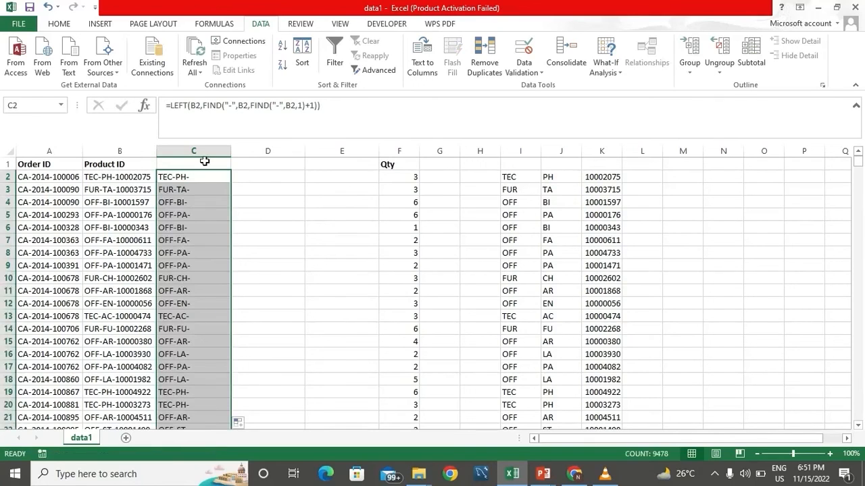
click(204, 161)
text(Sp)
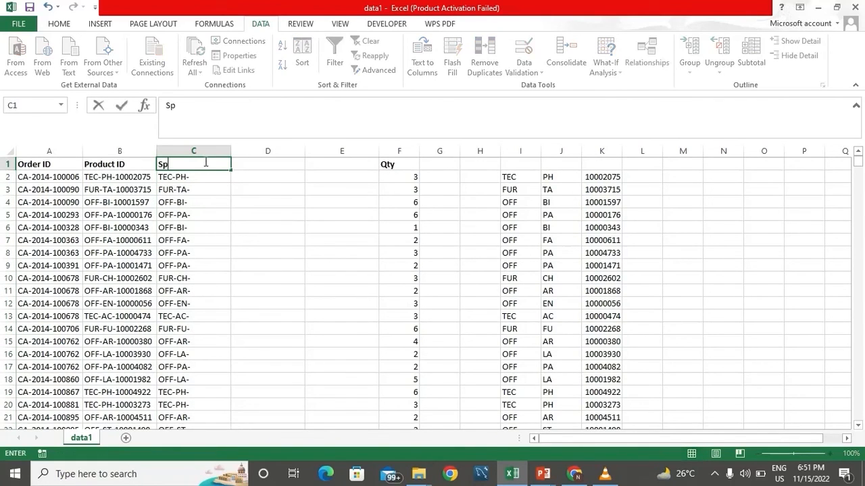
text(lit1)
key(Return)
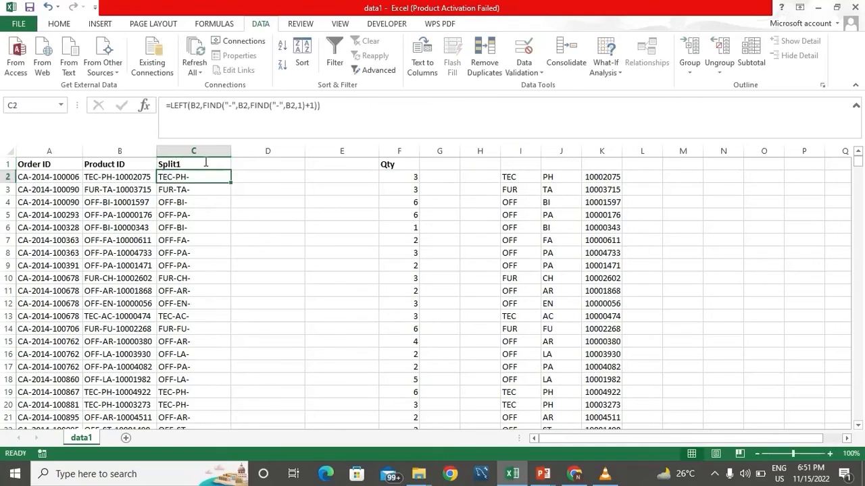
Enter Split2 as the header of column D in cell D1
key(Up)
key(Right)
text(Split2)
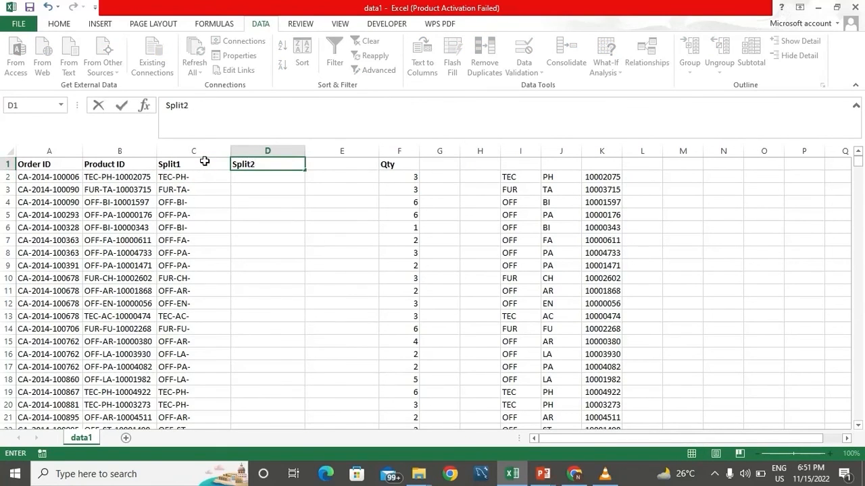
key(Return)
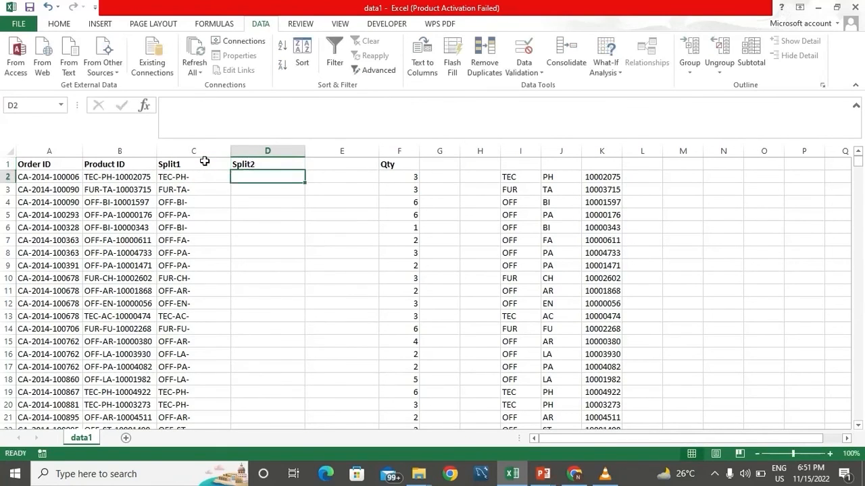
Start a RIGHT formula in D2 on the Product ID in B2, basing the character count on LEN(B2)
text(=right)
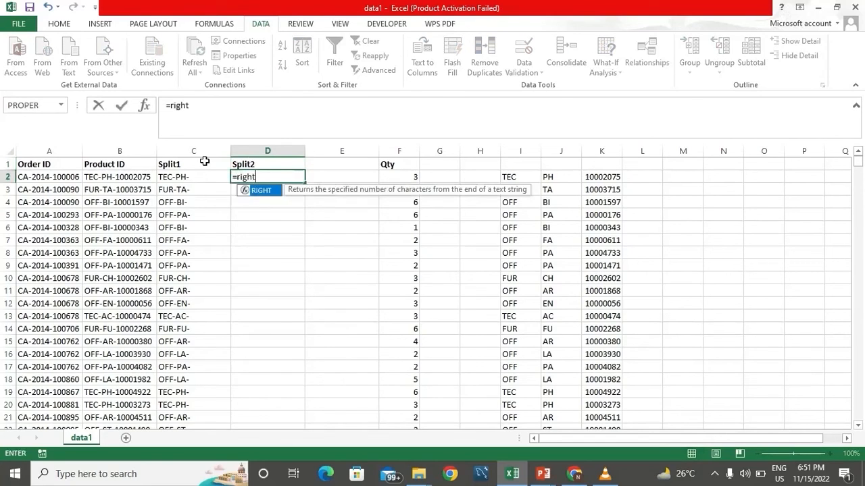
double_click(267, 192)
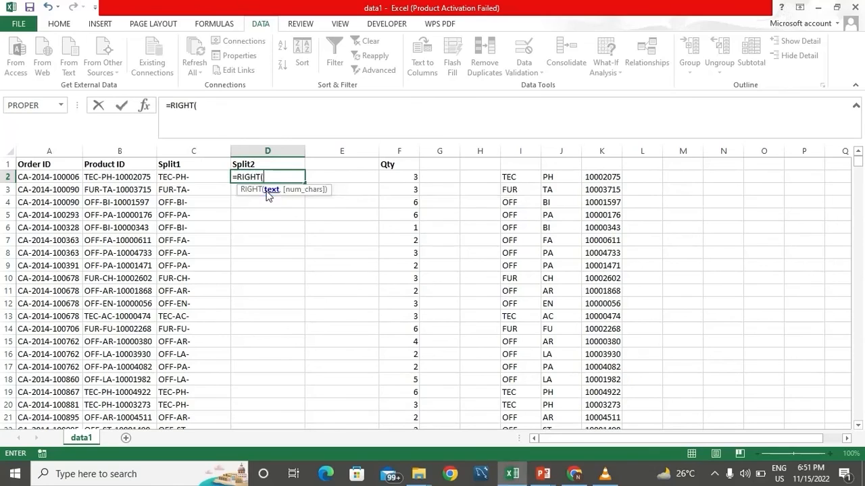
click(145, 184)
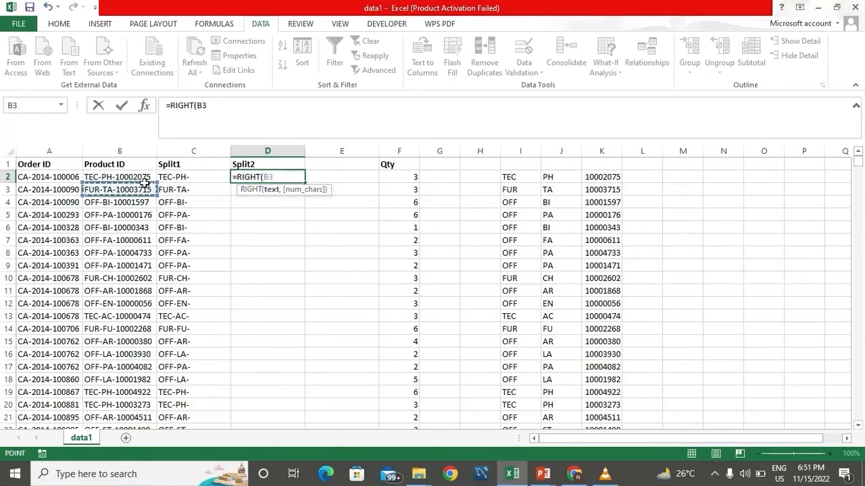
click(140, 177)
text(,LEN()
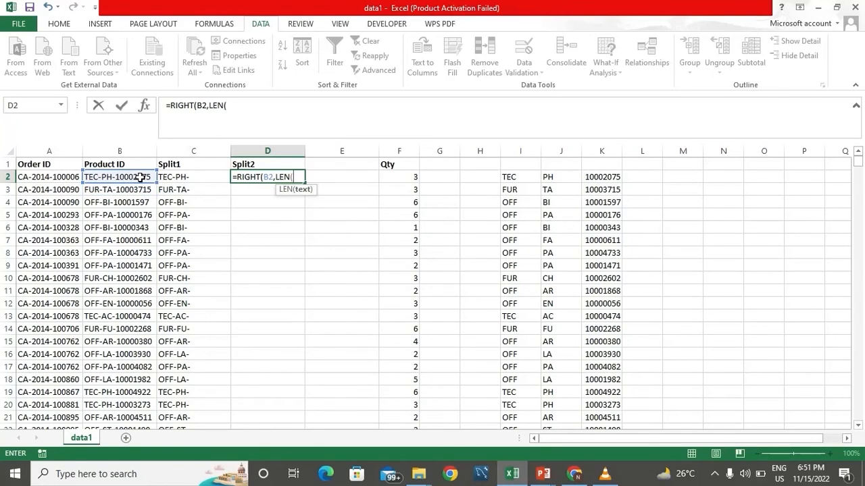
click(140, 177)
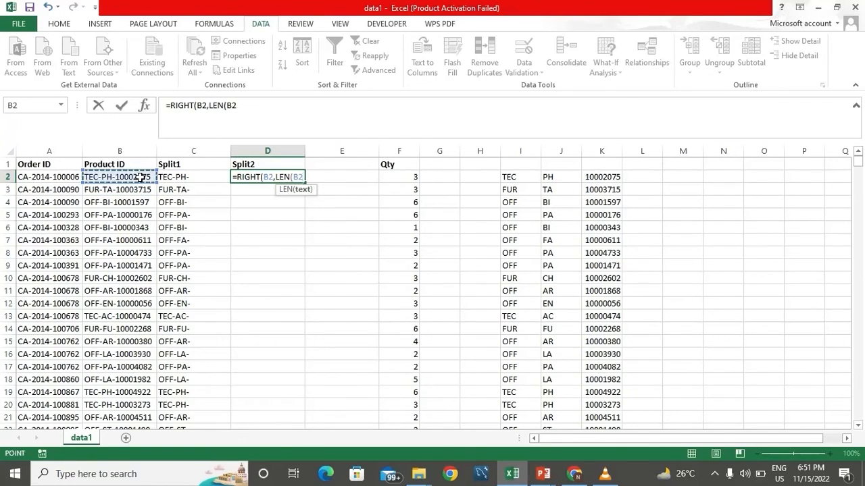
text())
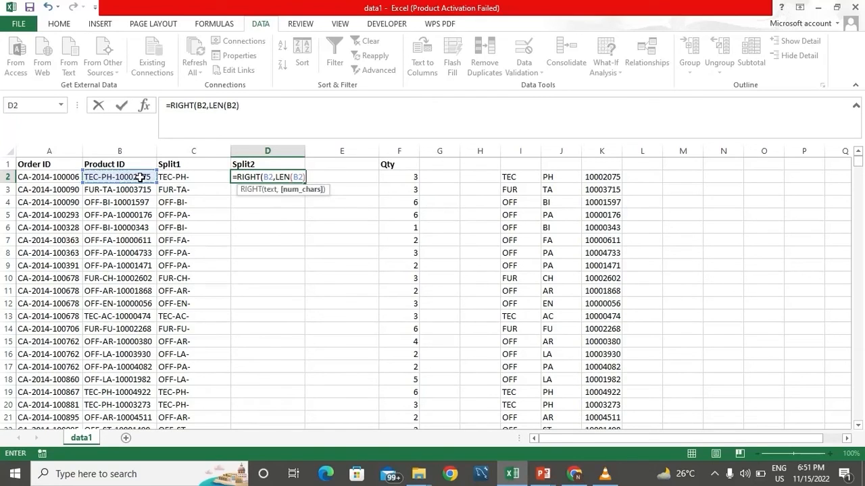
Subtract the first hyphen's position from the length and complete D2 as =RIGHT(B2,LEN(B2)-FIND("-",B2,1)+1)
text(-FI)
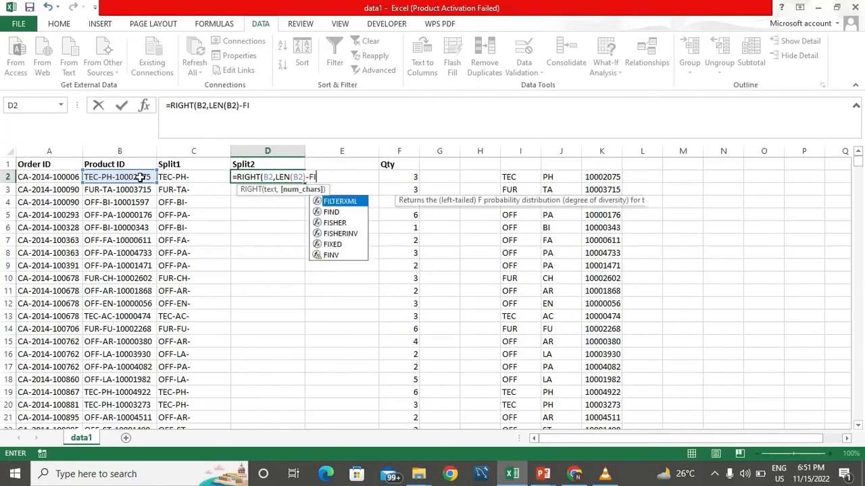
text(ND("")
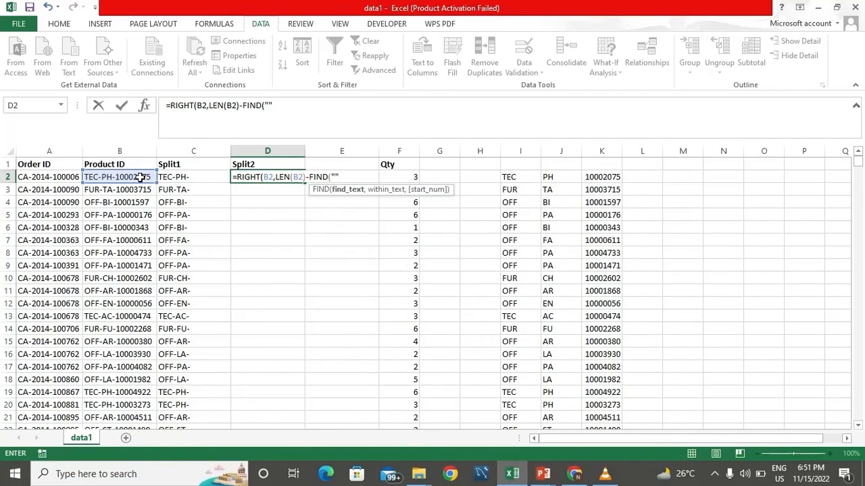
click(269, 106)
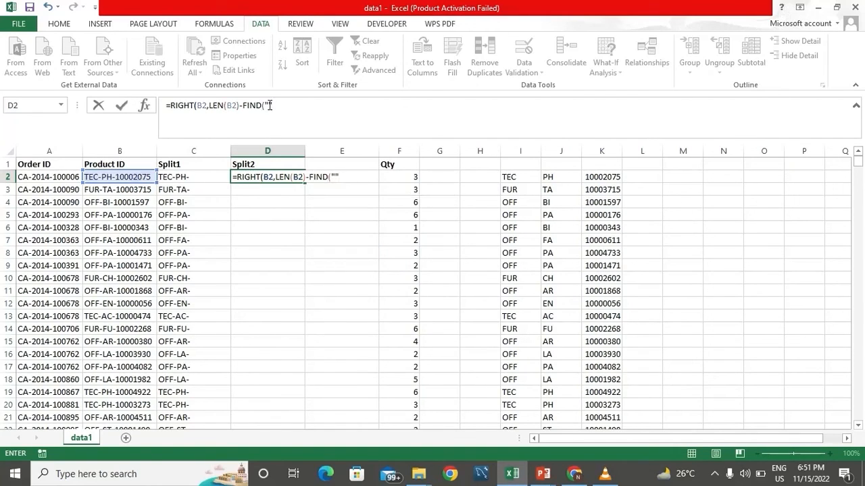
text(-)
key(Right)
text(,)
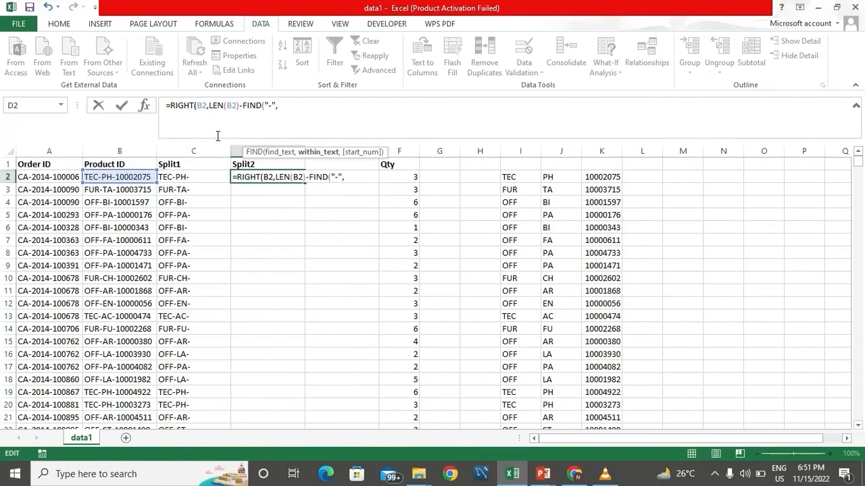
click(143, 177)
text(,)
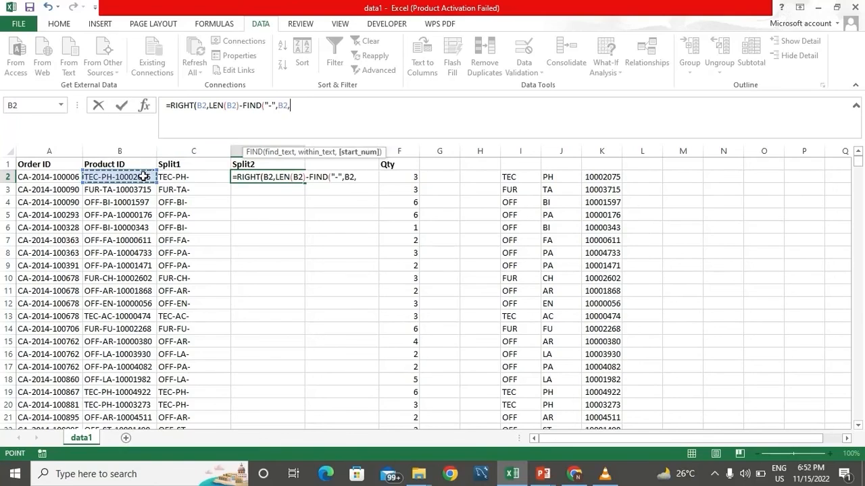
text(1)
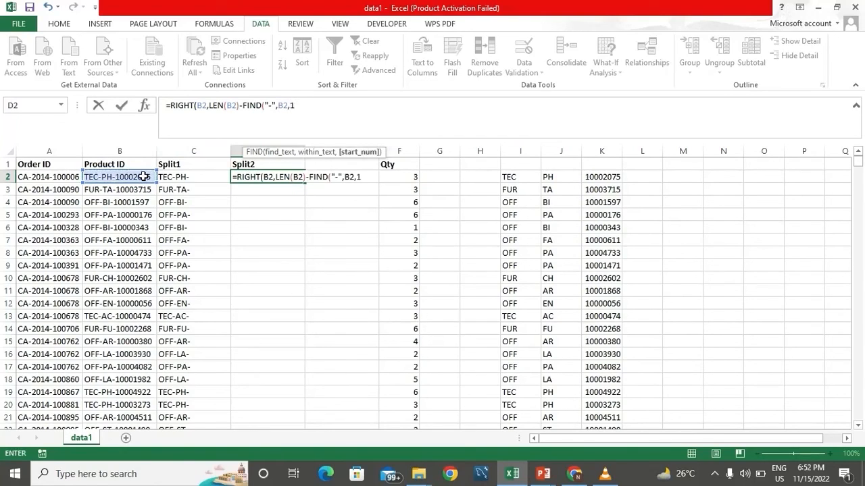
text()+)
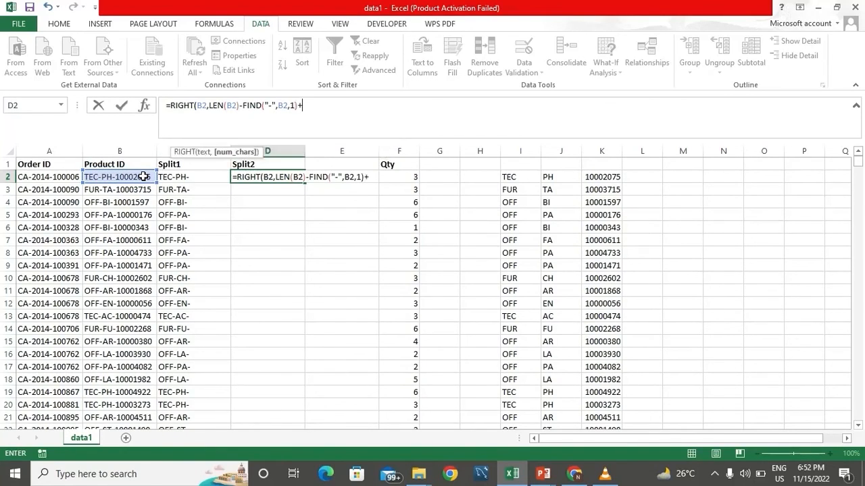
text(1))
key(Return)
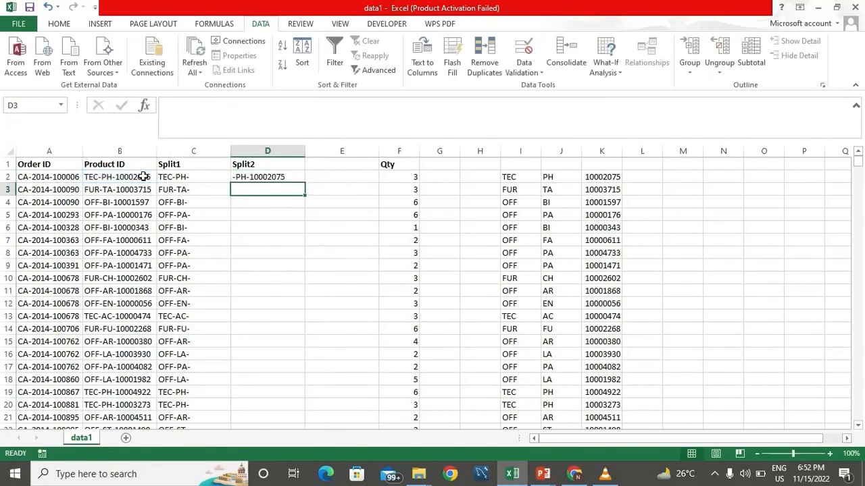
key(Up)
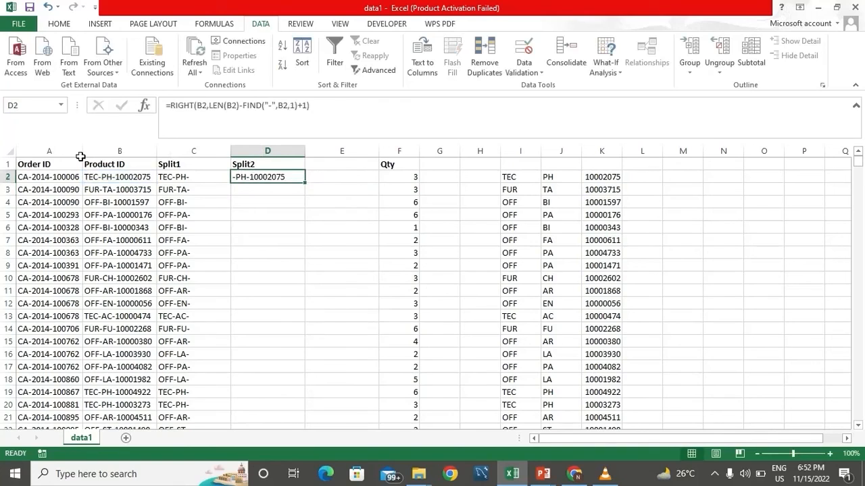
Nest a second FIND in D2 to locate the second hyphen, giving =RIGHT(B2,LEN(B2)-FIND("-",B2,FIND("-",B2,1)+1))
double_click(252, 106)
drag(268, 109, 288, 107)
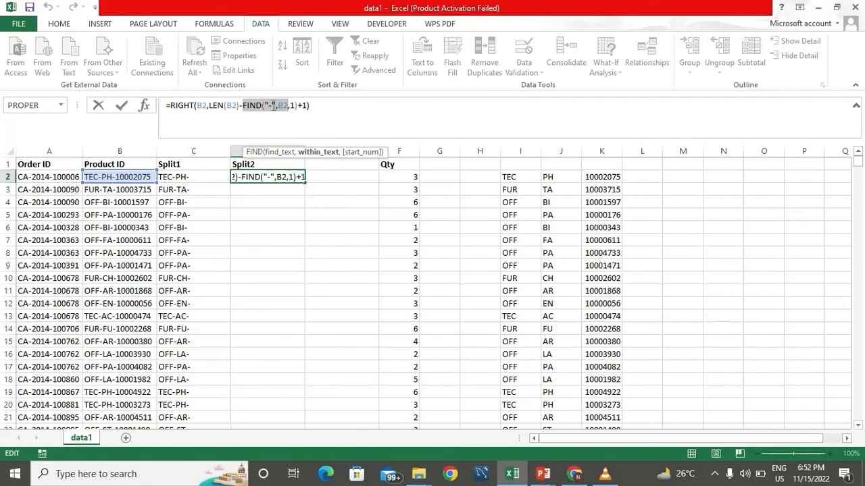
click(244, 106)
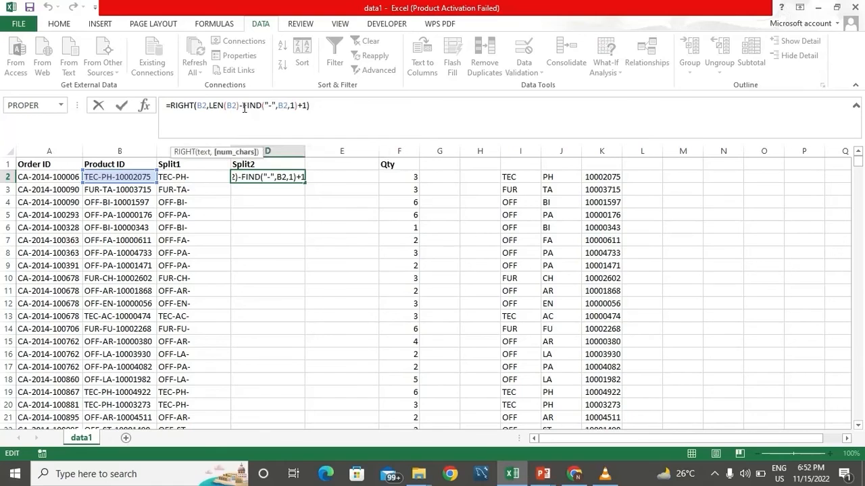
key(ctrl+v)
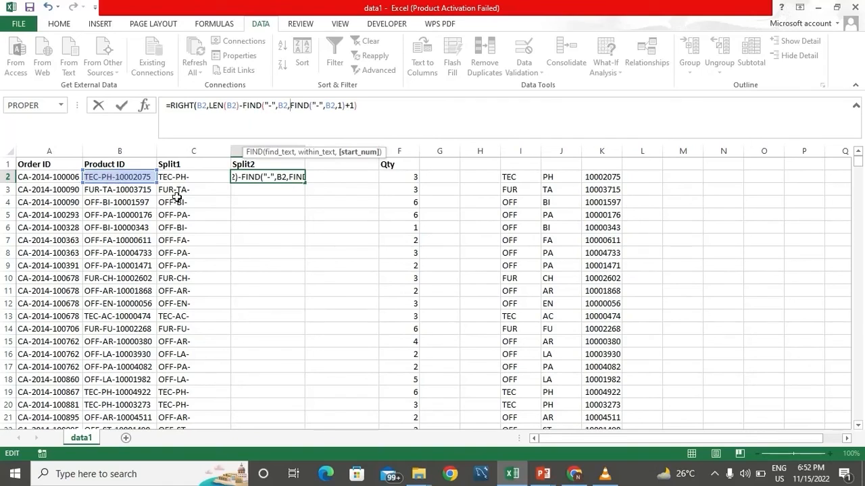
click(381, 105)
text())
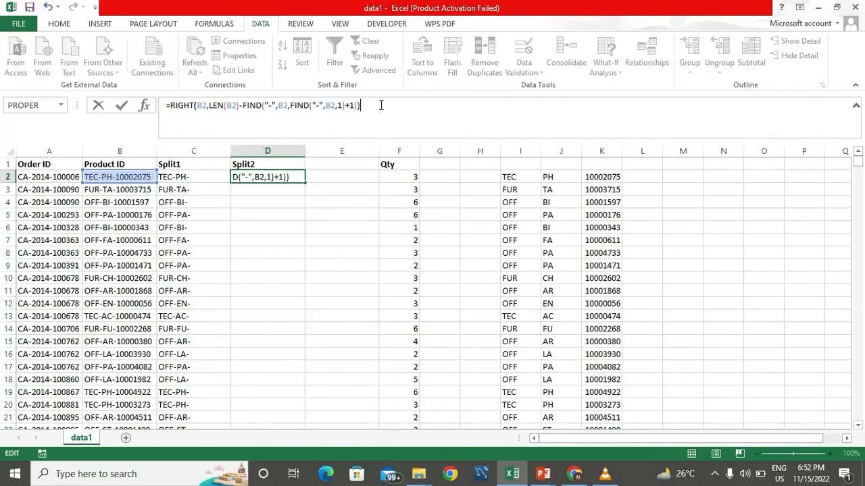
key(Return)
key(Up)
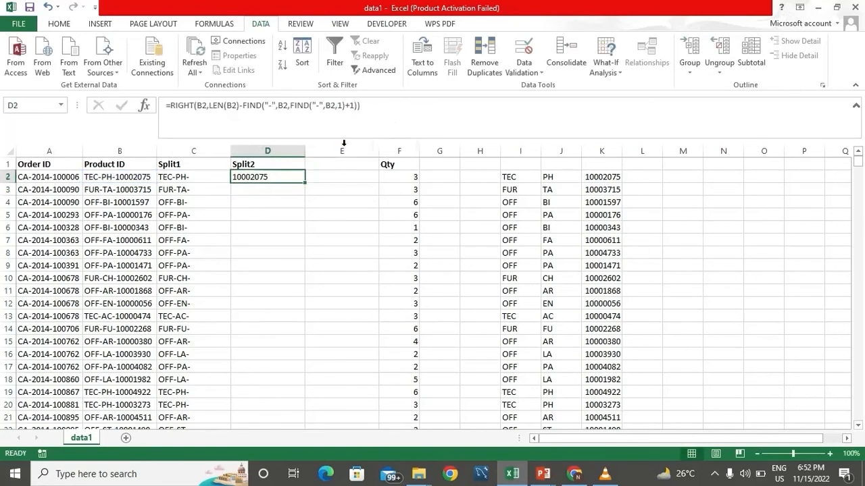
Fill the D2 formula down the Split2 column to the last data row
double_click(305, 183)
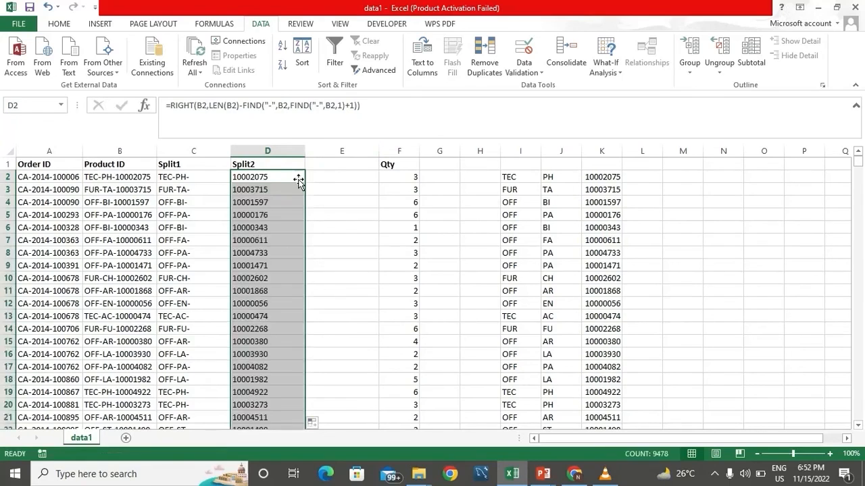
click(195, 175)
click(237, 176)
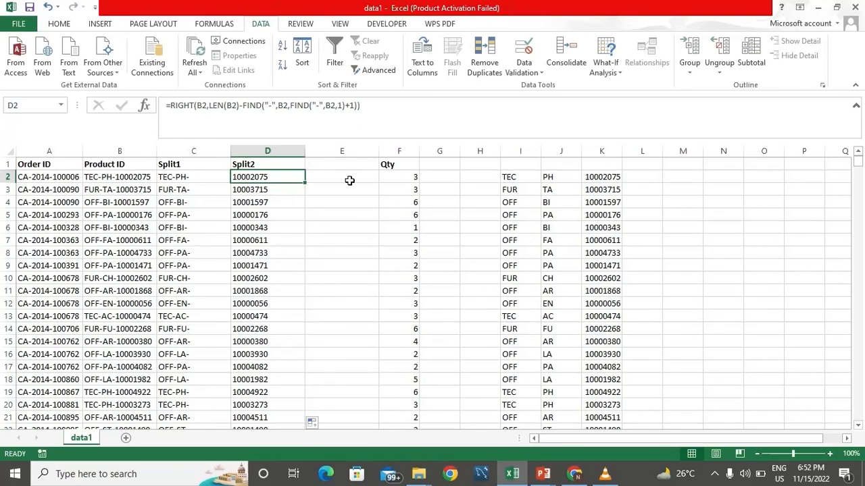
Insert a blank column directly before the Qty column
click(399, 150)
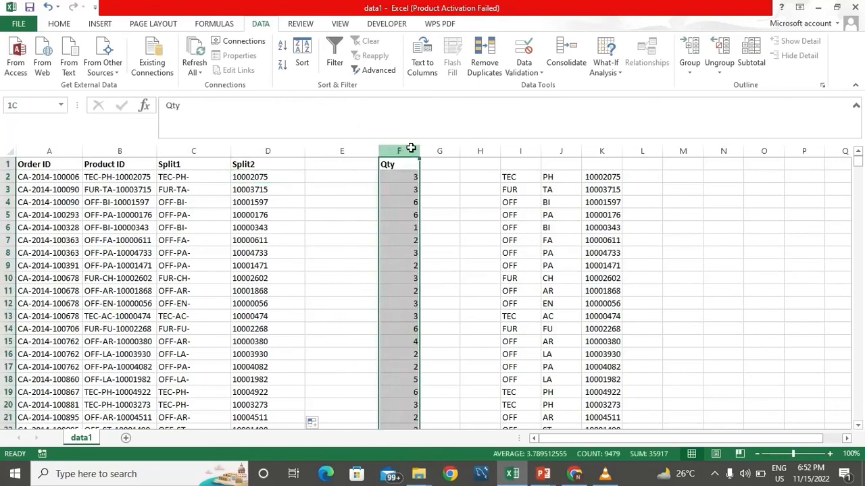
right_click(411, 149)
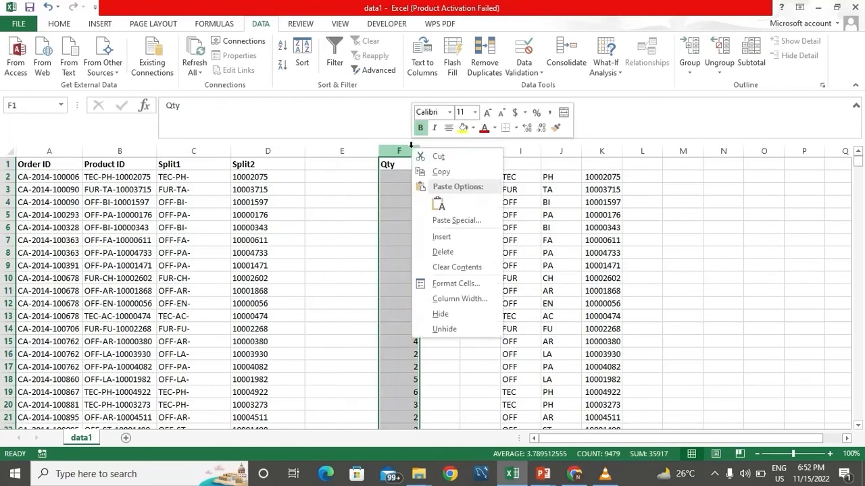
click(455, 237)
click(351, 174)
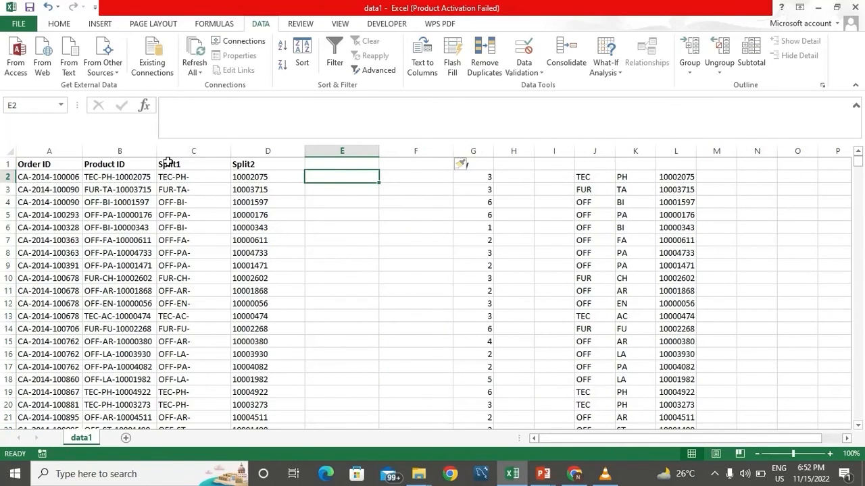
Delete the Split1 and Split2 columns with their formulas
drag(194, 150, 238, 150)
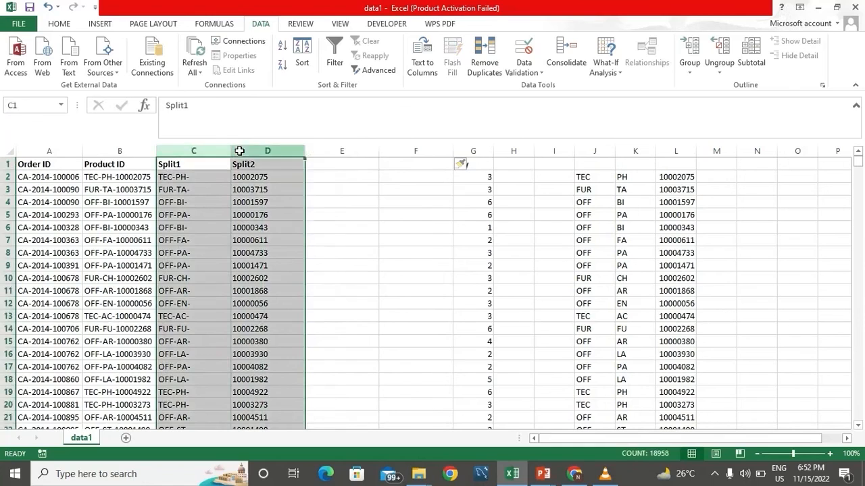
right_click(239, 151)
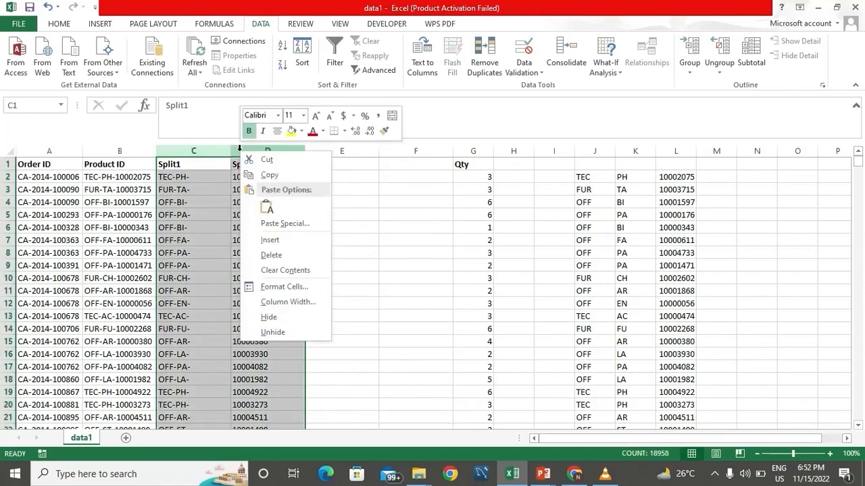
click(303, 258)
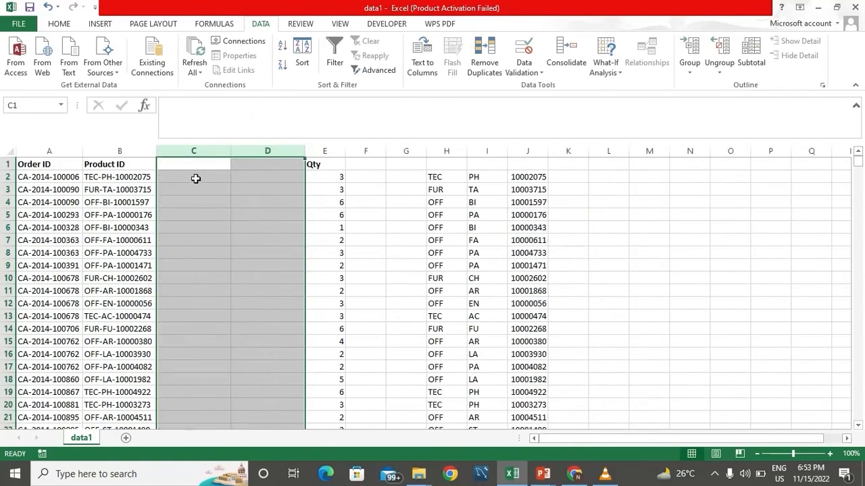
Enter the sample split of the first Product ID, with TEC-PH- in C2 and 10002075 in D2
click(195, 178)
text(TEC)
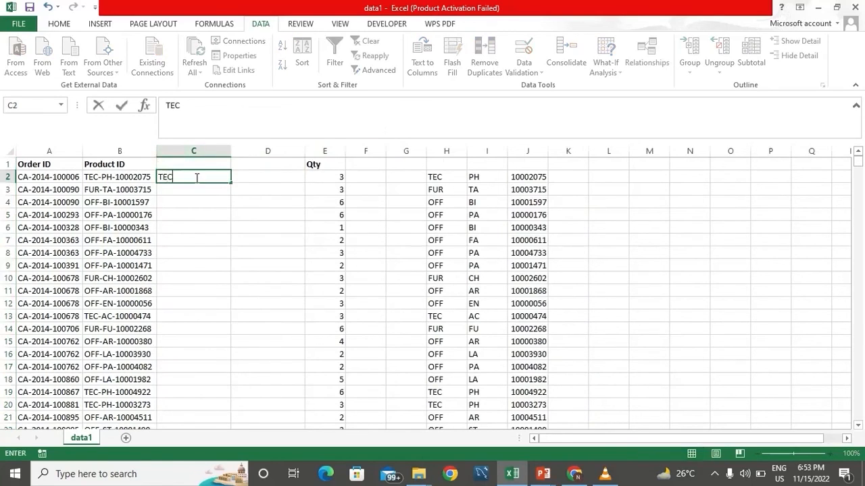
text(-PH-)
key(Tab)
text(1000)
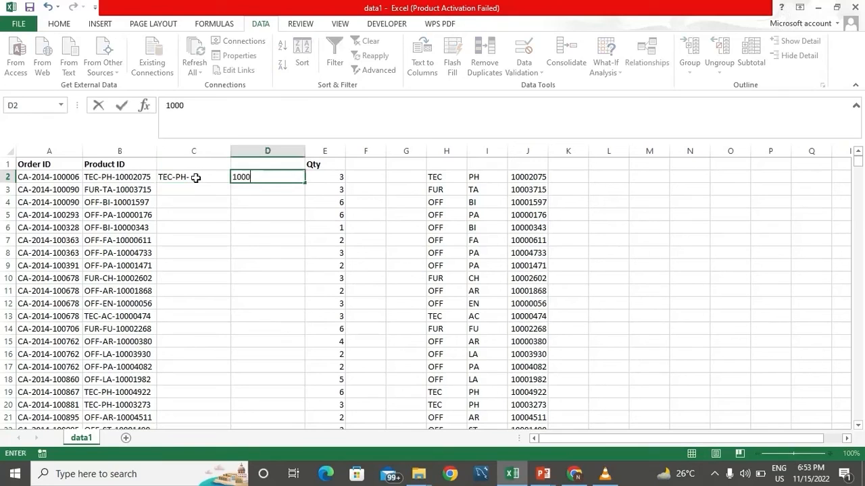
text(2075)
Flash Fill columns C and D from the samples in C2 and D2
click(196, 178)
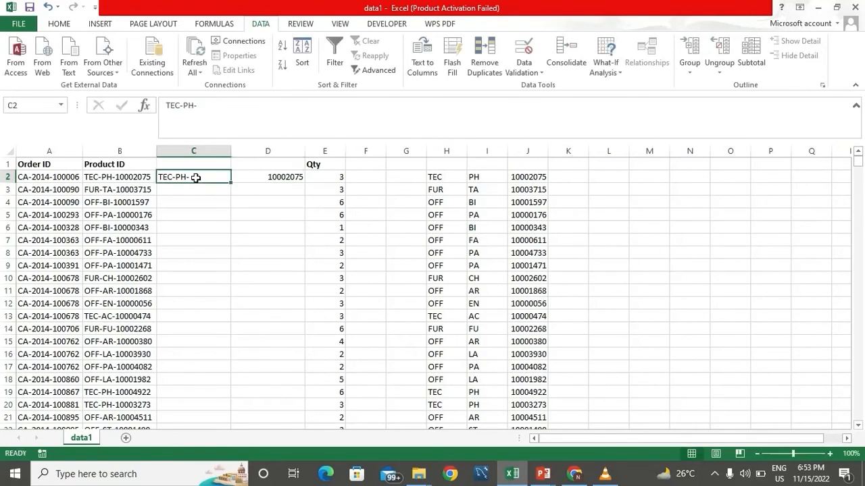
key(ctrl+e)
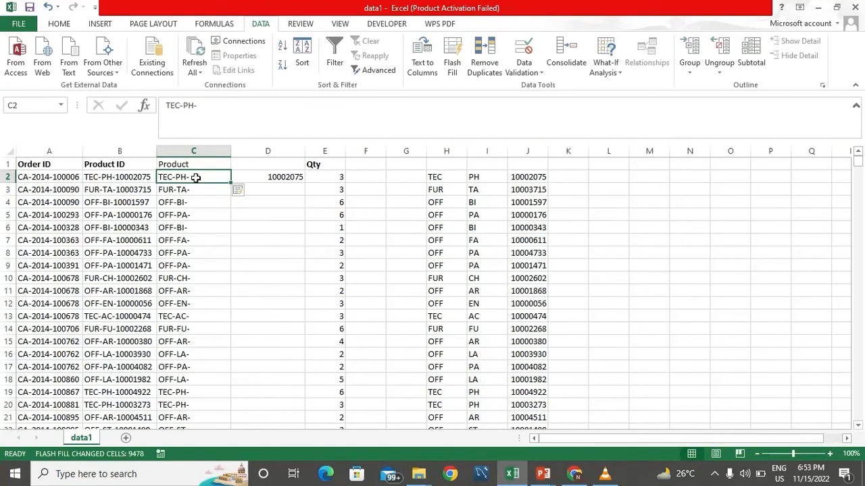
click(261, 182)
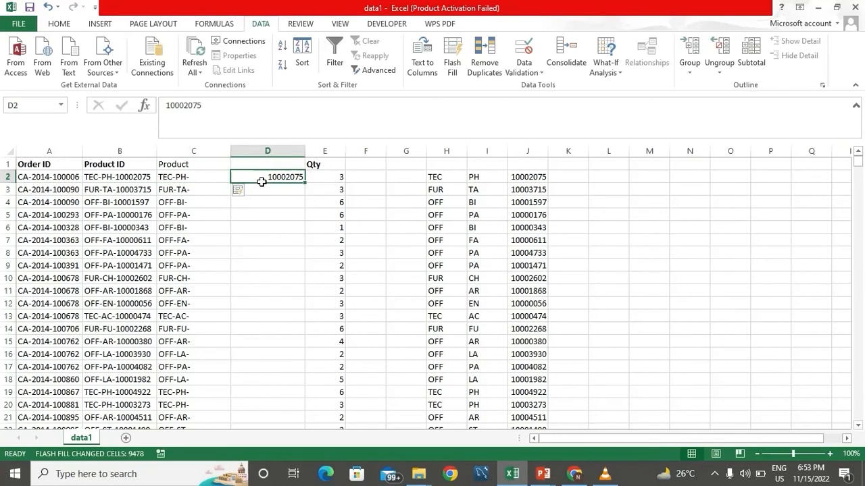
key(ctrl+e)
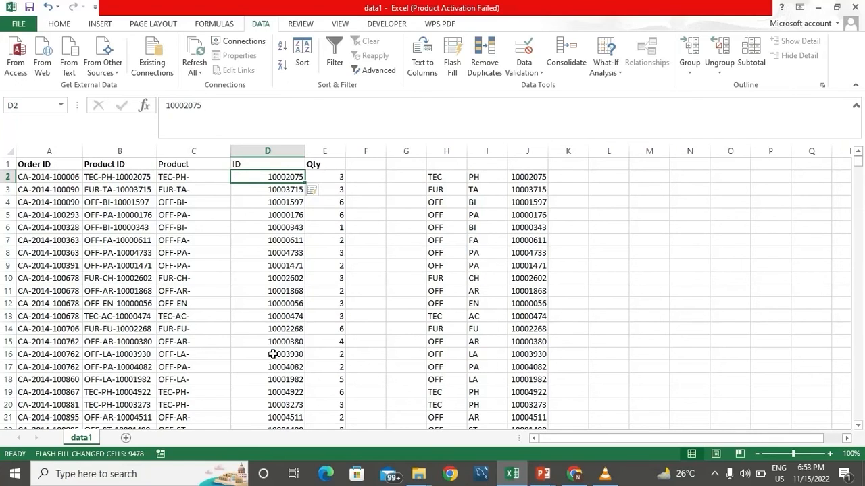
key(alt+Tab)
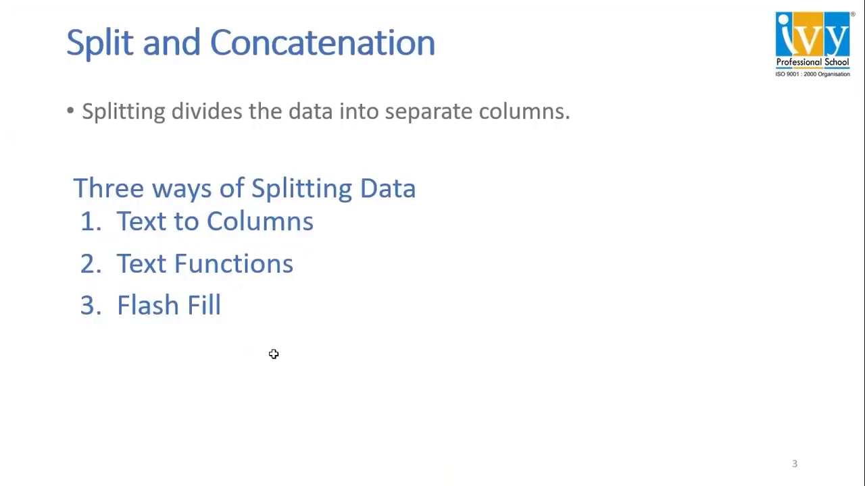
key(Right)
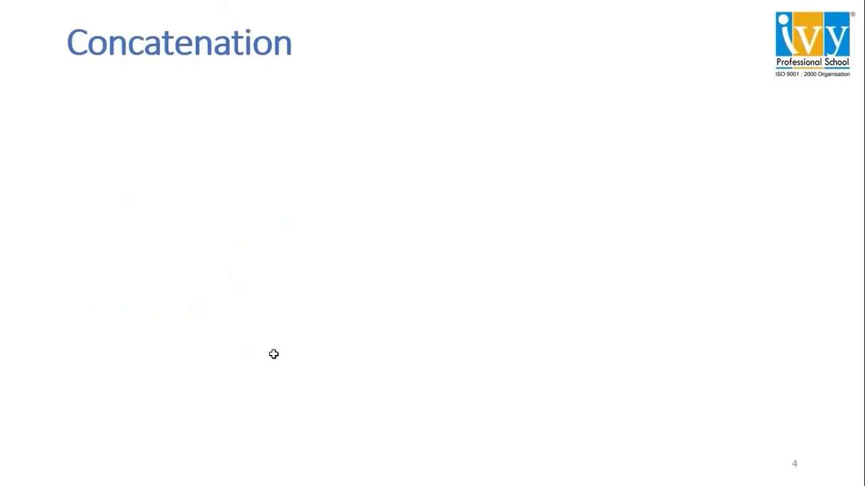
key(Right)
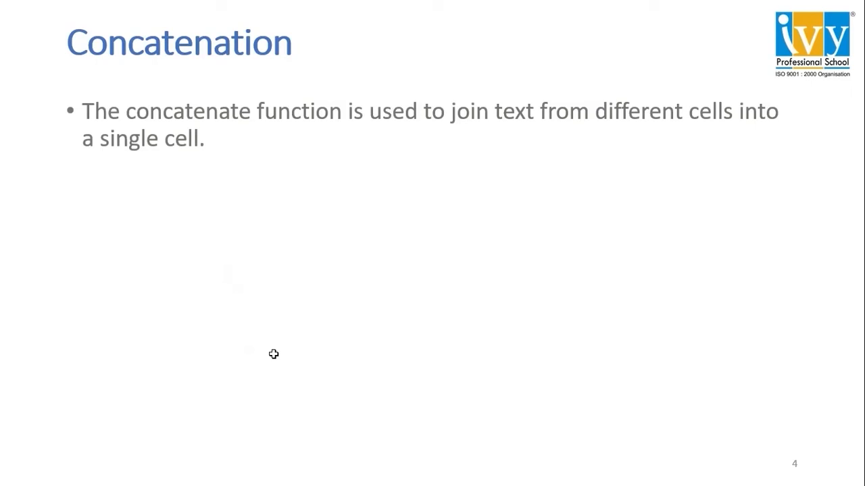
key(Right)
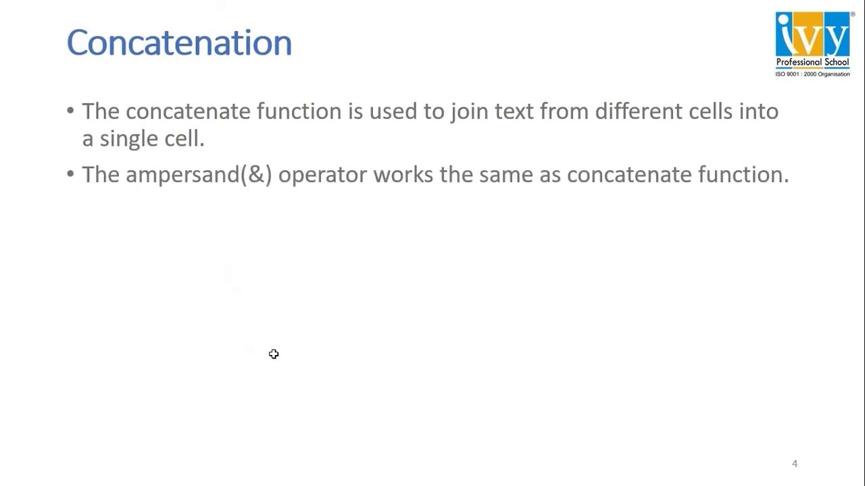
key(Right)
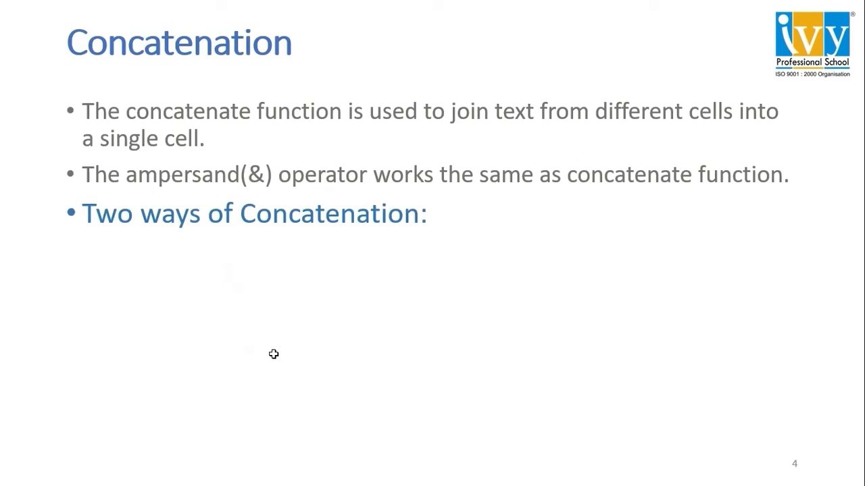
key(Right)
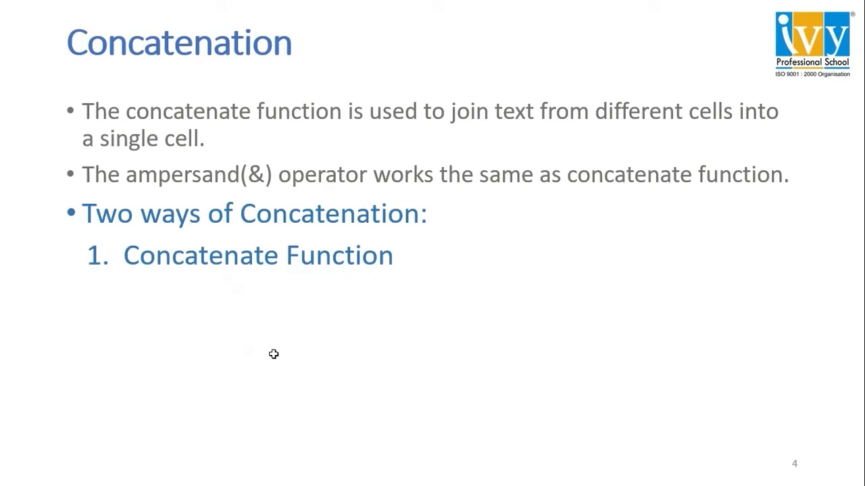
key(Right)
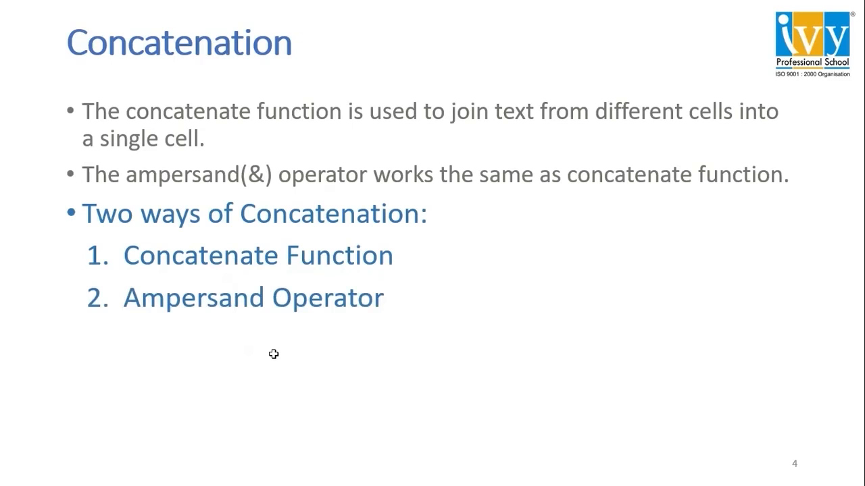
key(alt+Tab)
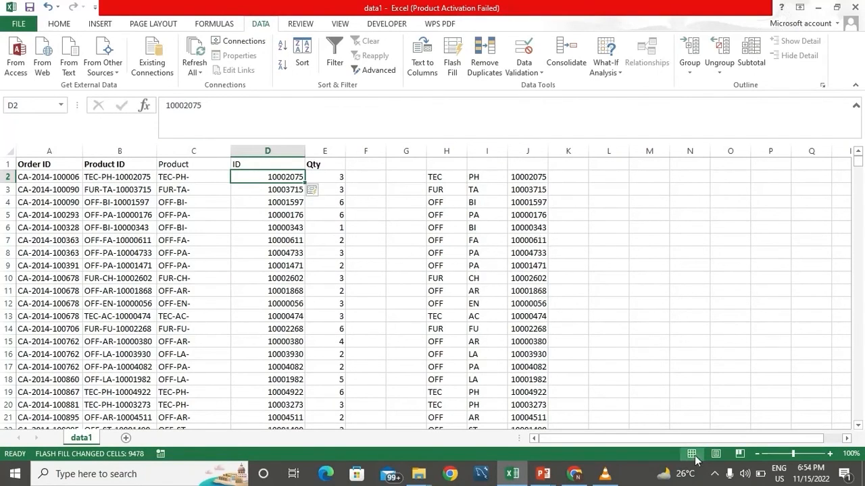
Insert a new blank column between the ID and Qty columns
drag(672, 437, 699, 438)
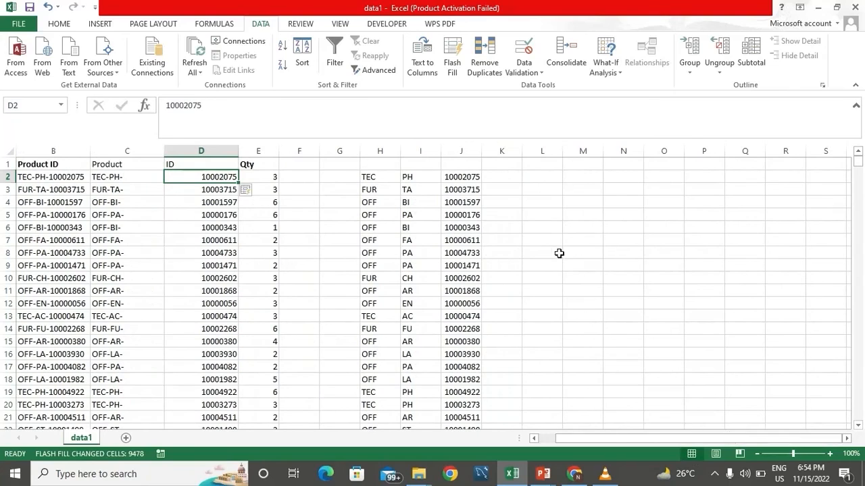
click(532, 177)
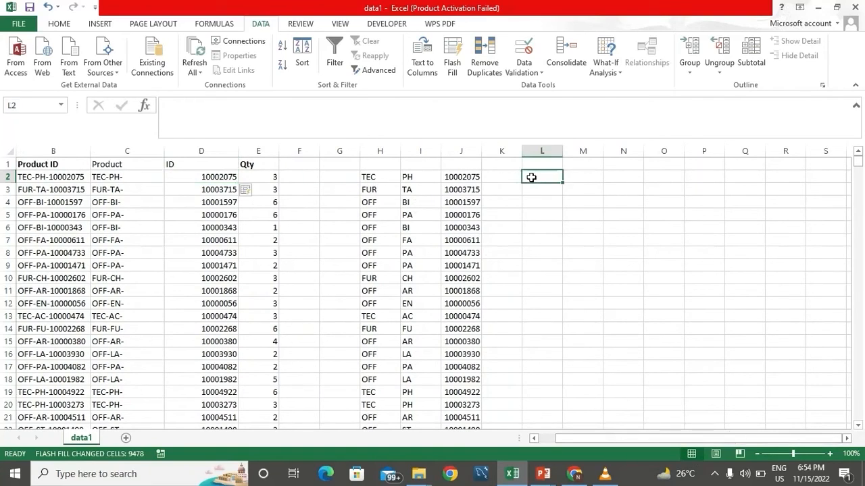
click(154, 180)
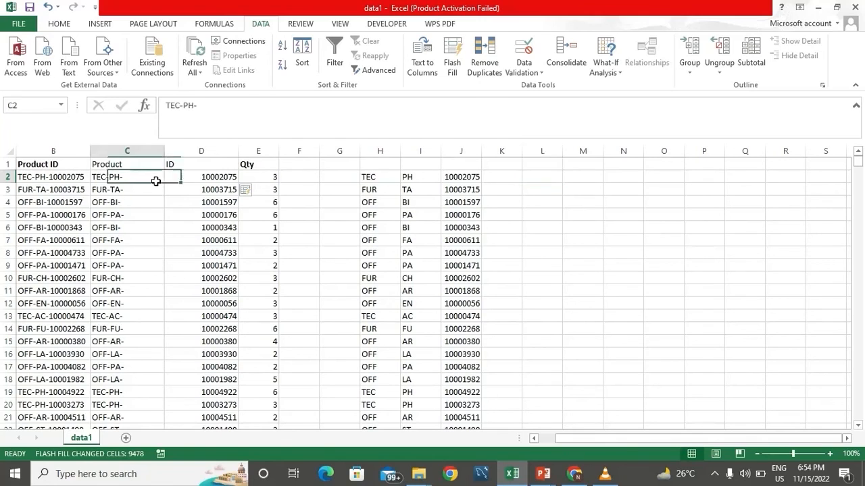
click(265, 151)
right_click(268, 151)
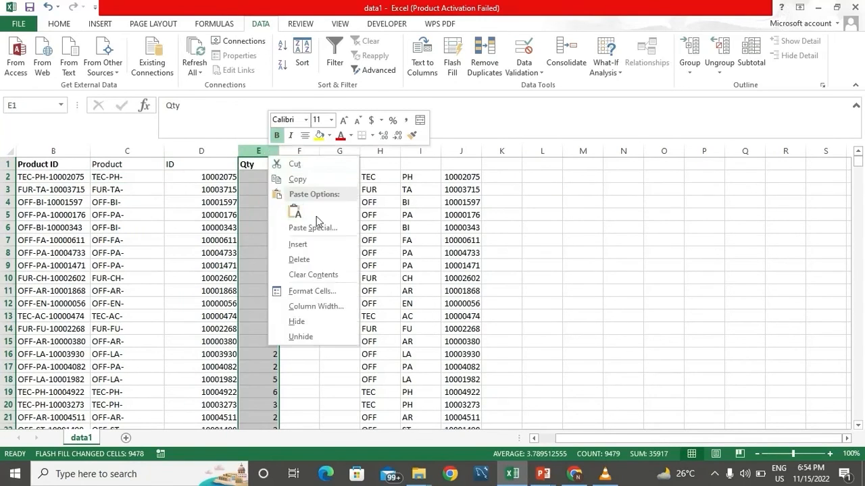
click(323, 245)
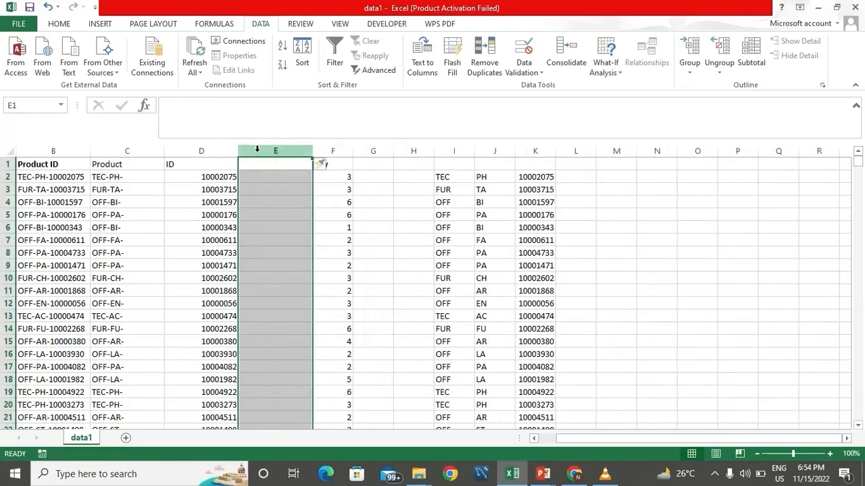
Join the first row's Product and ID values in E2 with the formula =CONCATENATE(C2,D2)
click(264, 175)
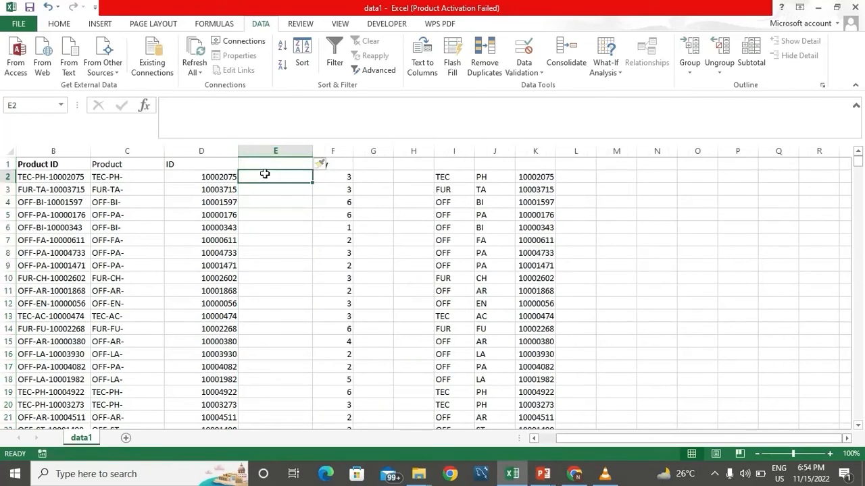
text(=CONCA)
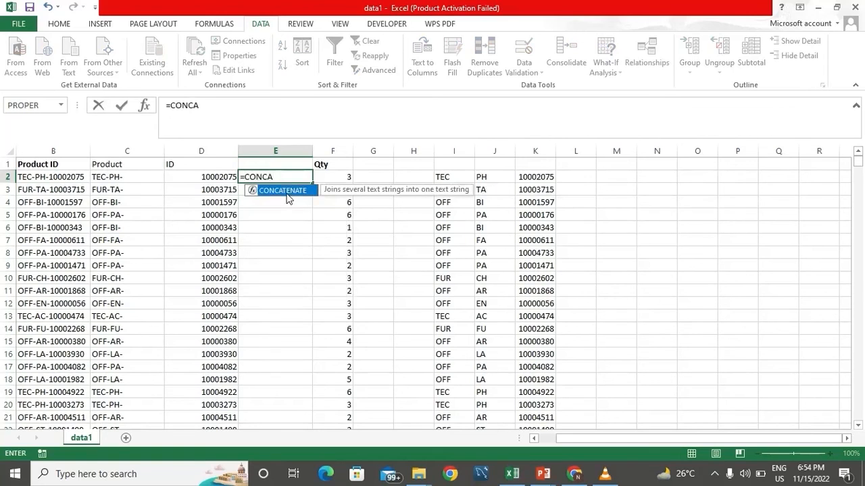
double_click(287, 192)
click(150, 178)
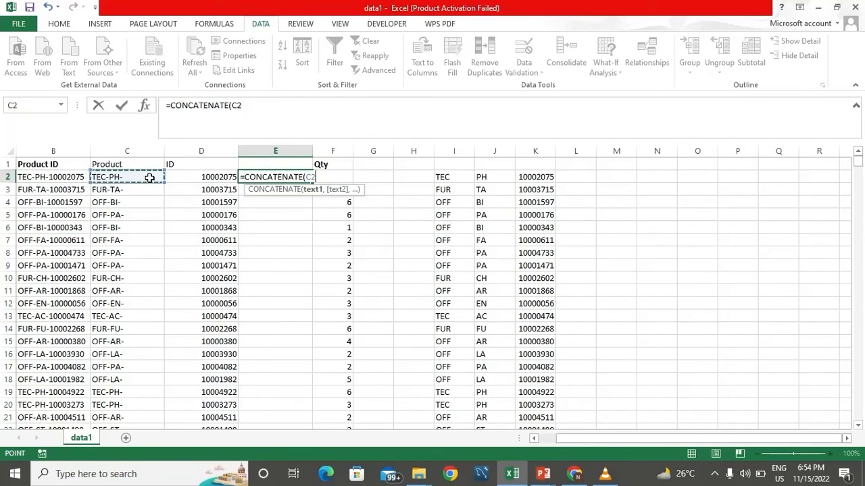
text(,)
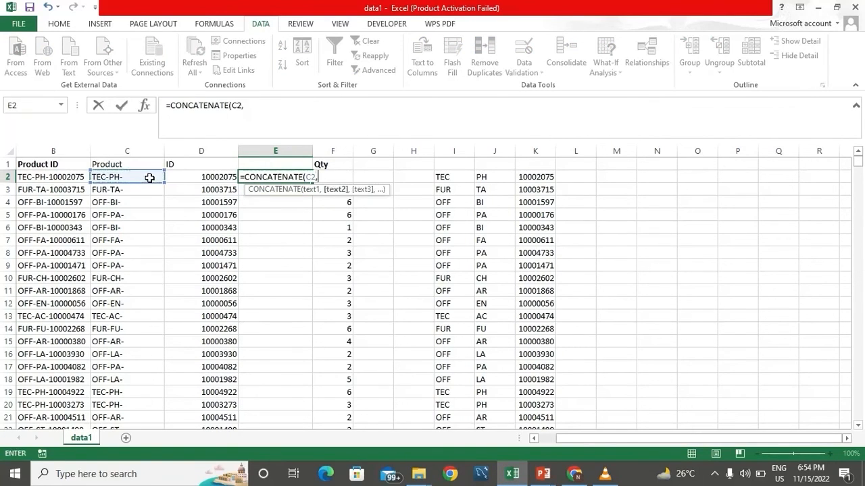
click(209, 179)
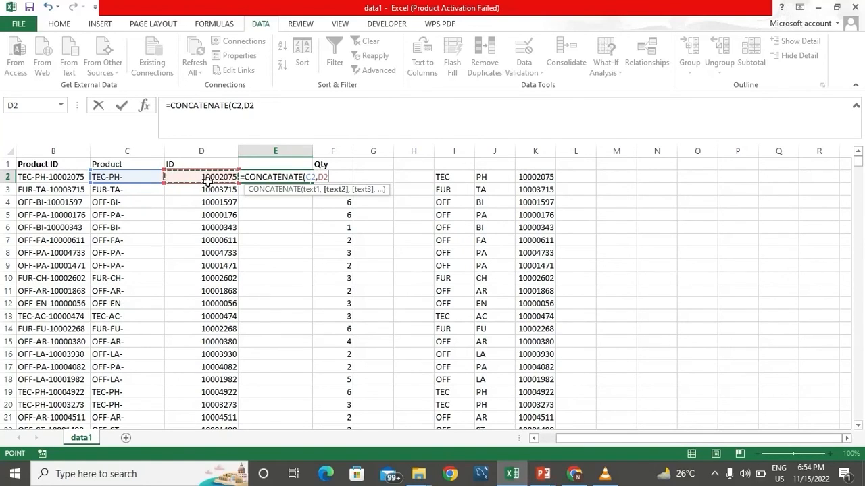
key(Return)
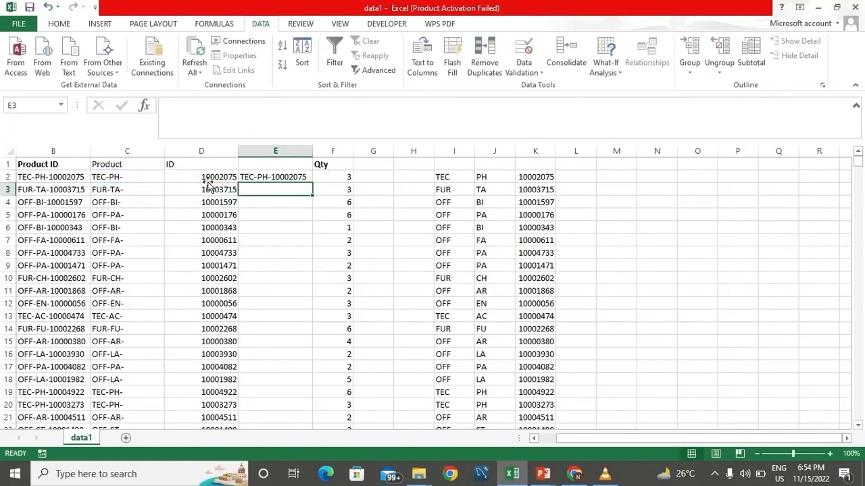
Fill the CONCATENATE formula from E2 down column E, and clear the filled cells
click(276, 176)
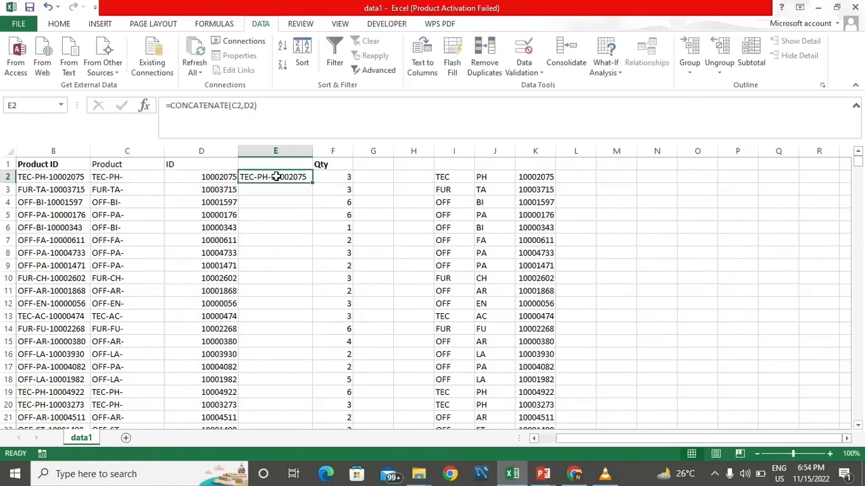
double_click(314, 184)
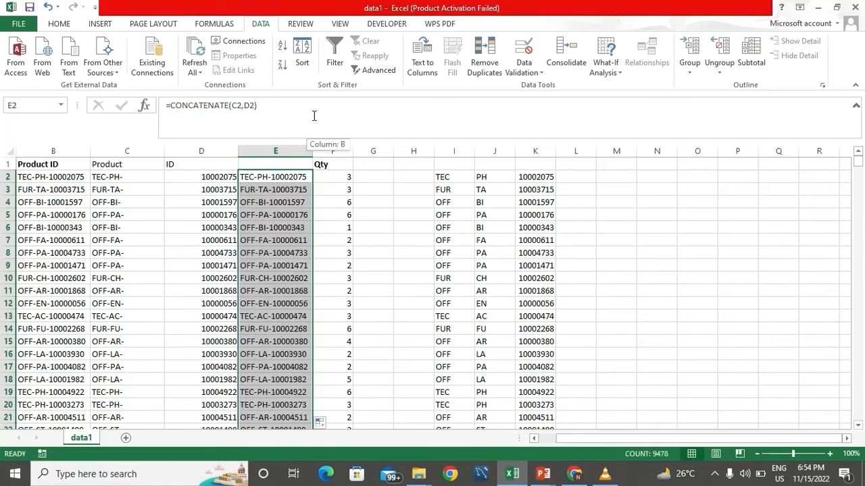
key(Delete)
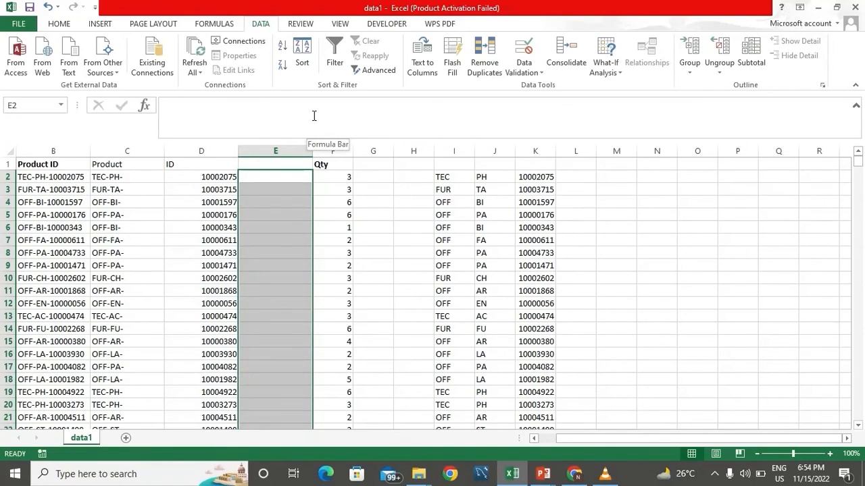
Join Product and ID in E2 with the formula =C2&D2, and fill it down column E
click(276, 176)
text(=)
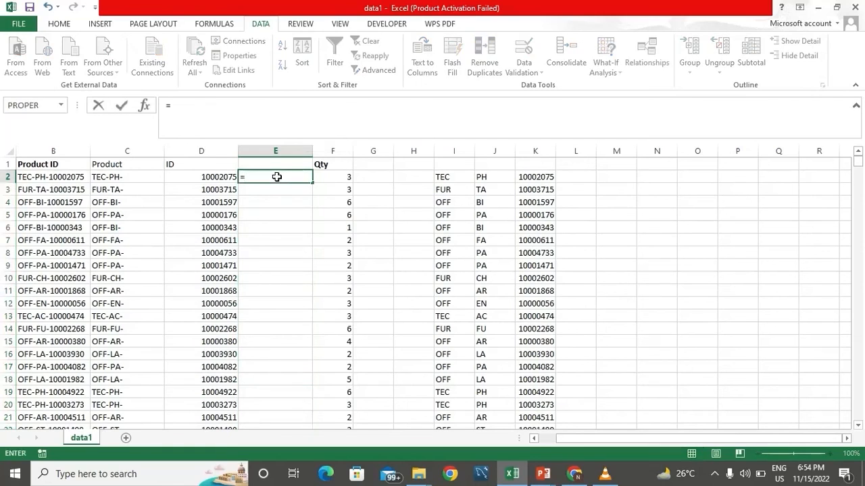
click(143, 177)
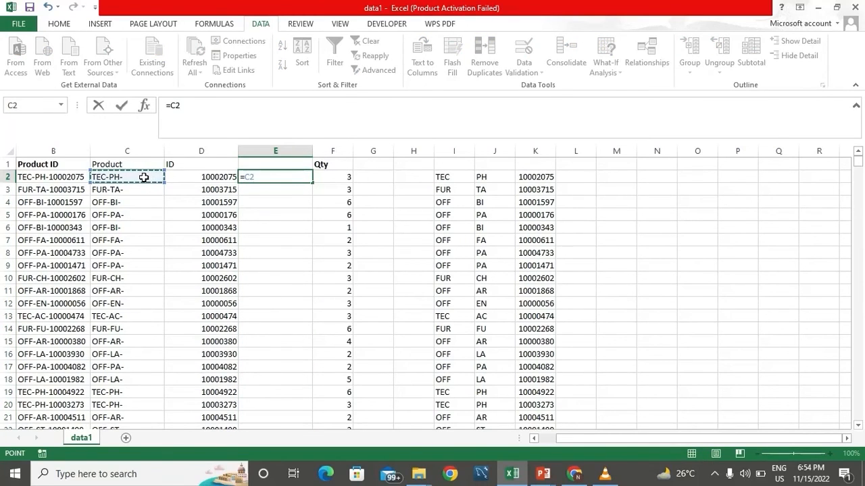
text(&)
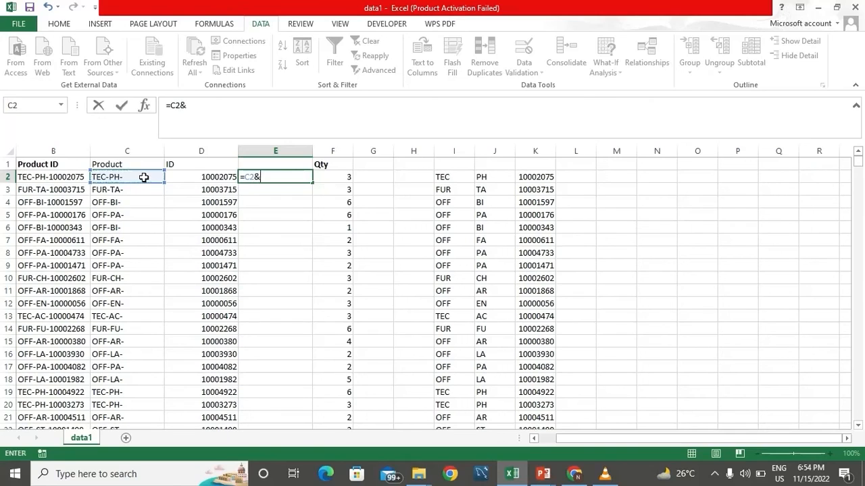
click(182, 178)
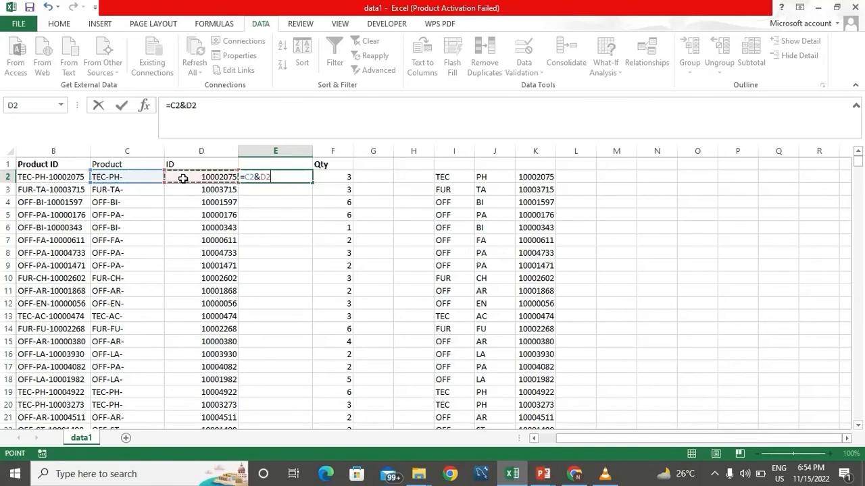
key(Return)
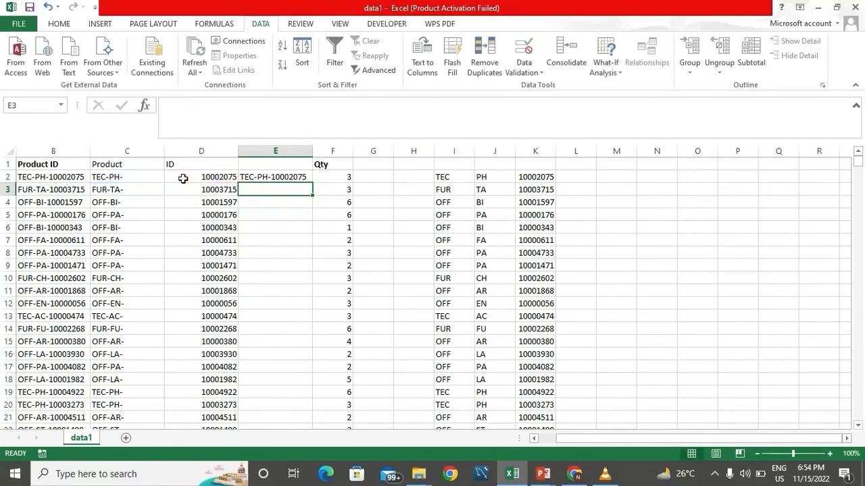
click(271, 175)
double_click(312, 182)
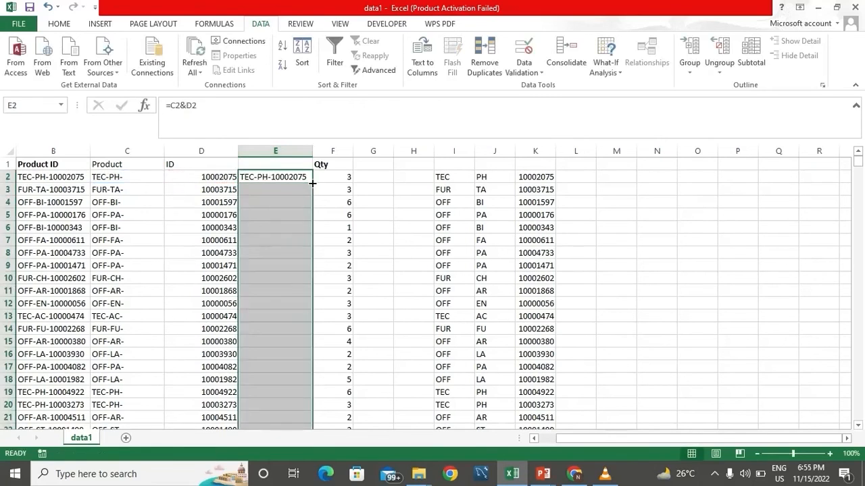